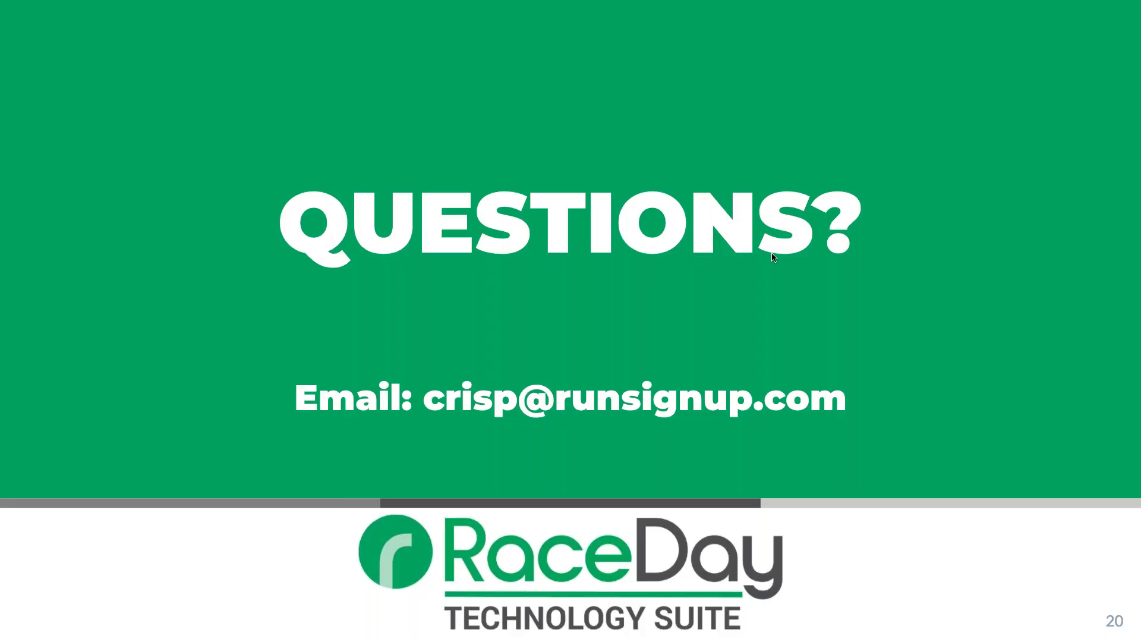
- Exit the slideshow and, from the Virtual Race Hub, briefly open the webinars on transitioning to a virtual race and setting up virtual results, closing each
key("Escape")
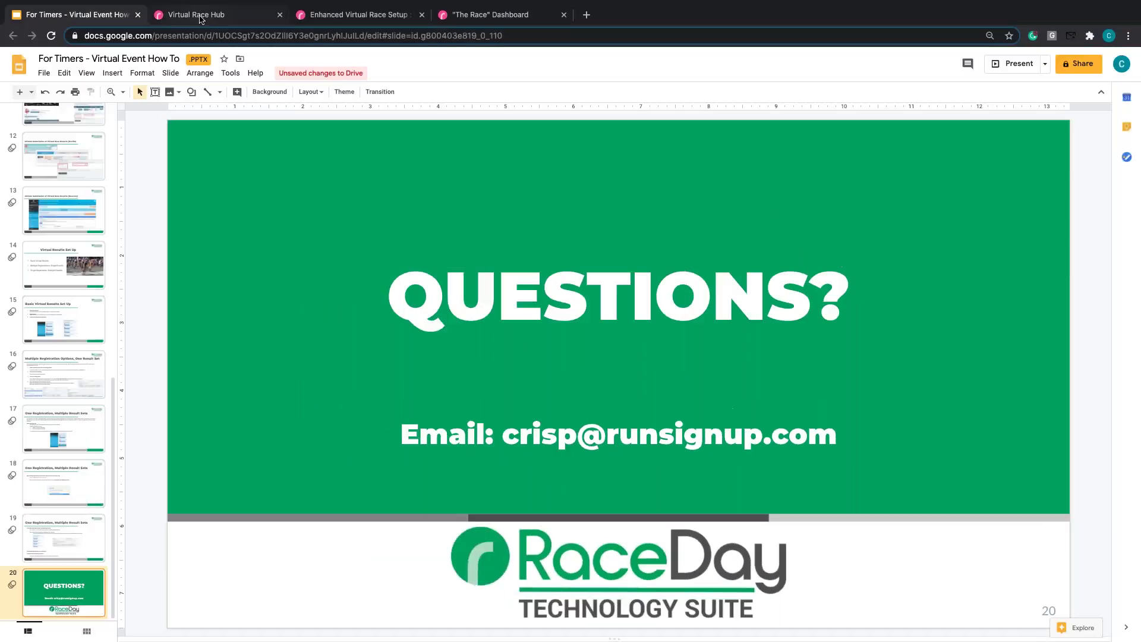
left_click(200, 15)
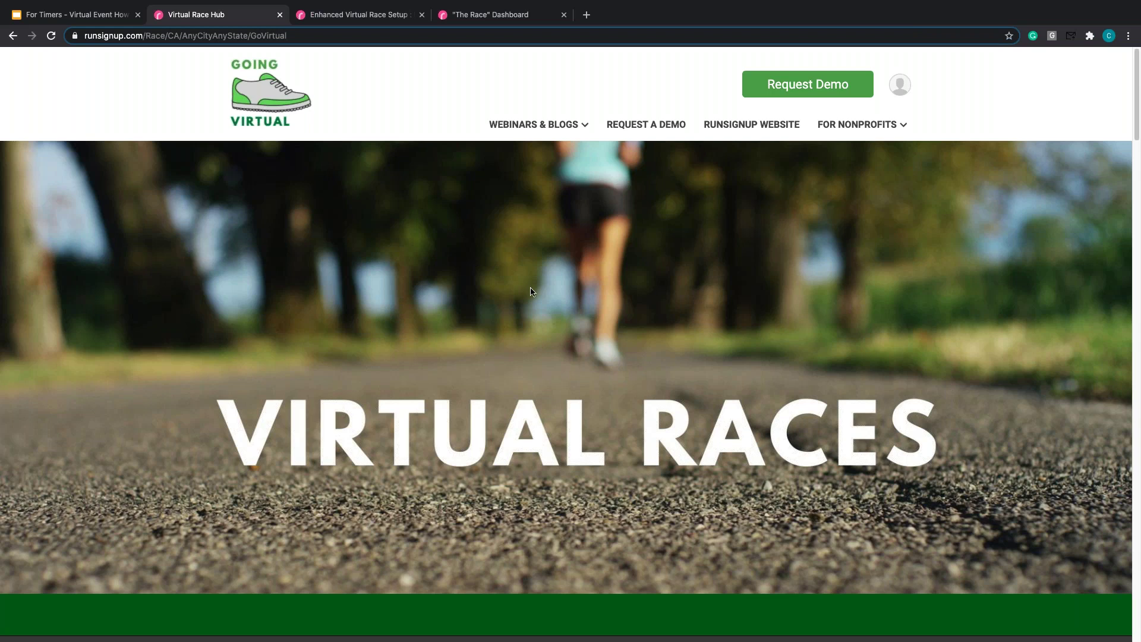
mouse_move(582, 126)
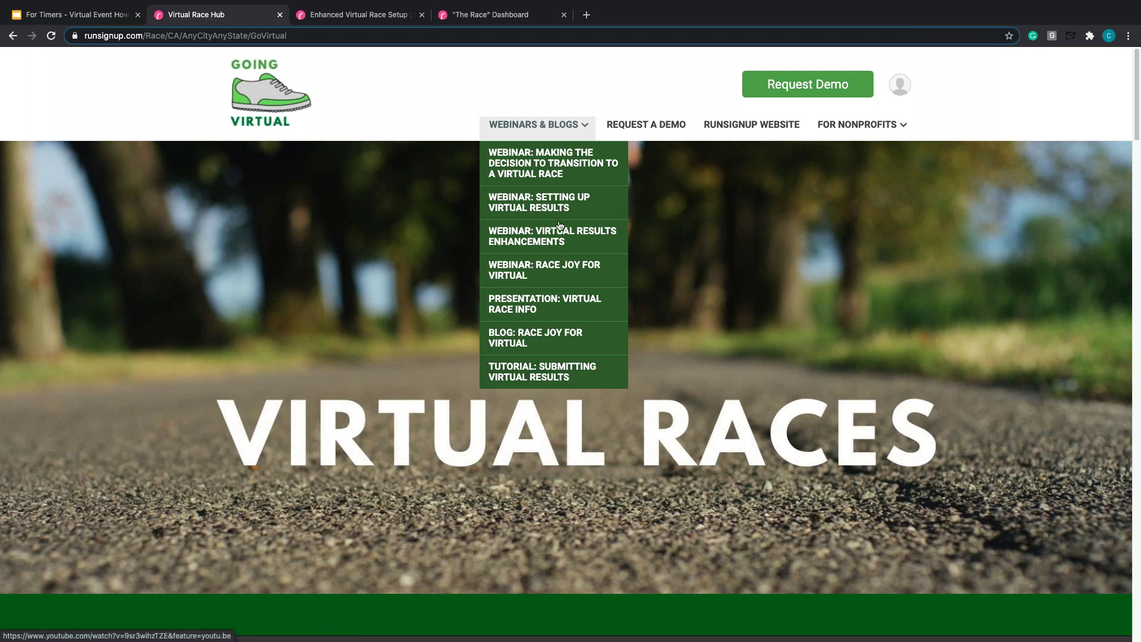
left_click(538, 163)
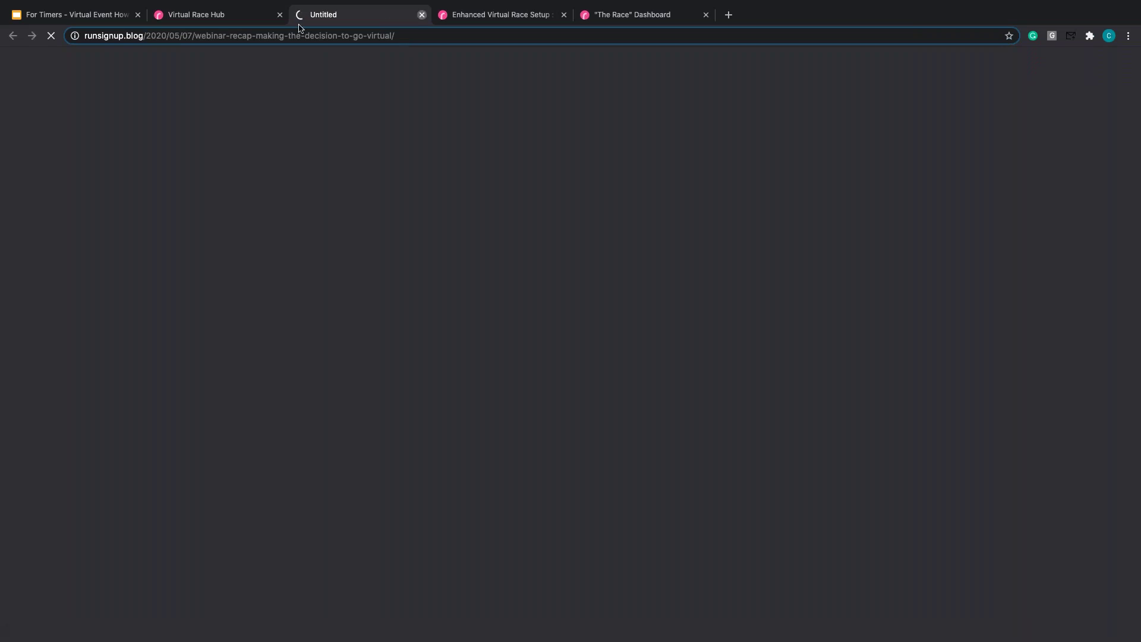
key("super+w")
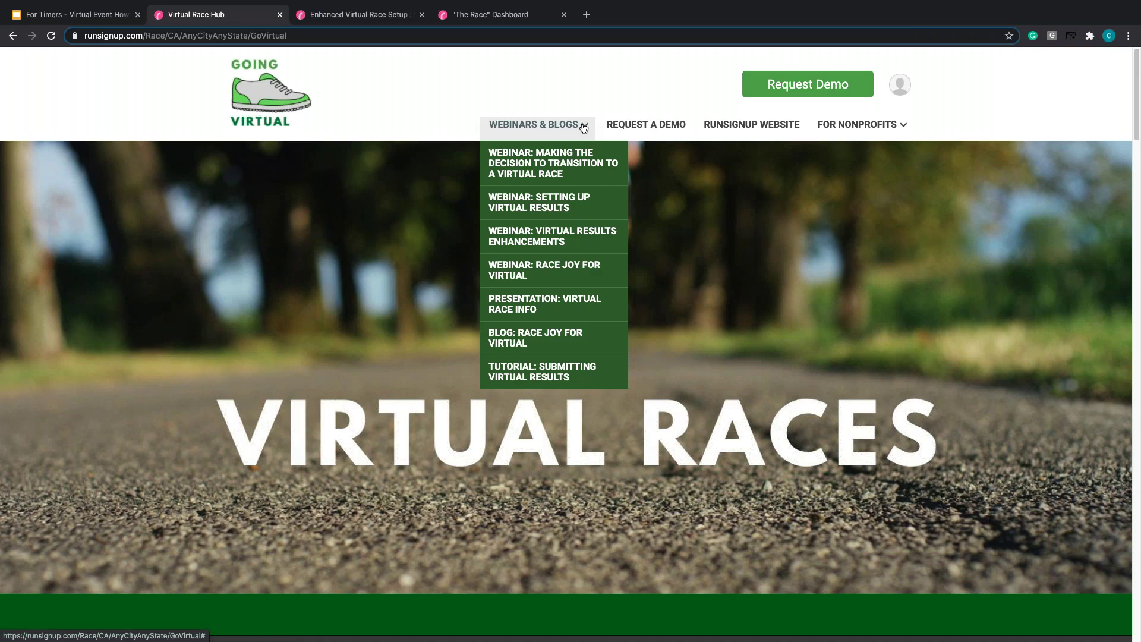
left_click(600, 203)
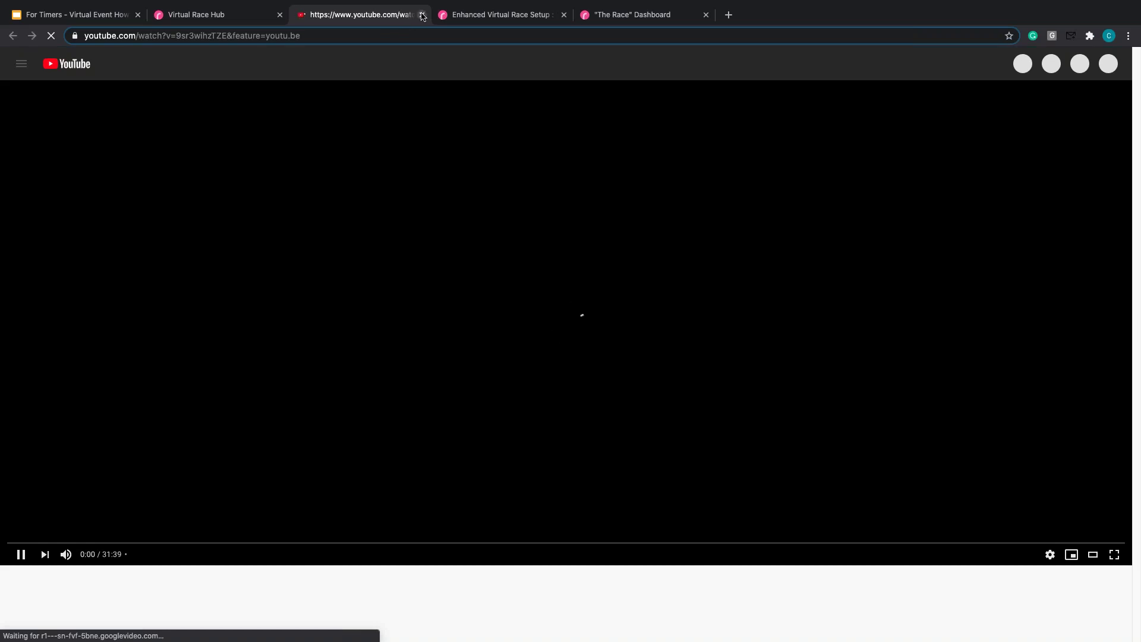
left_click(422, 14)
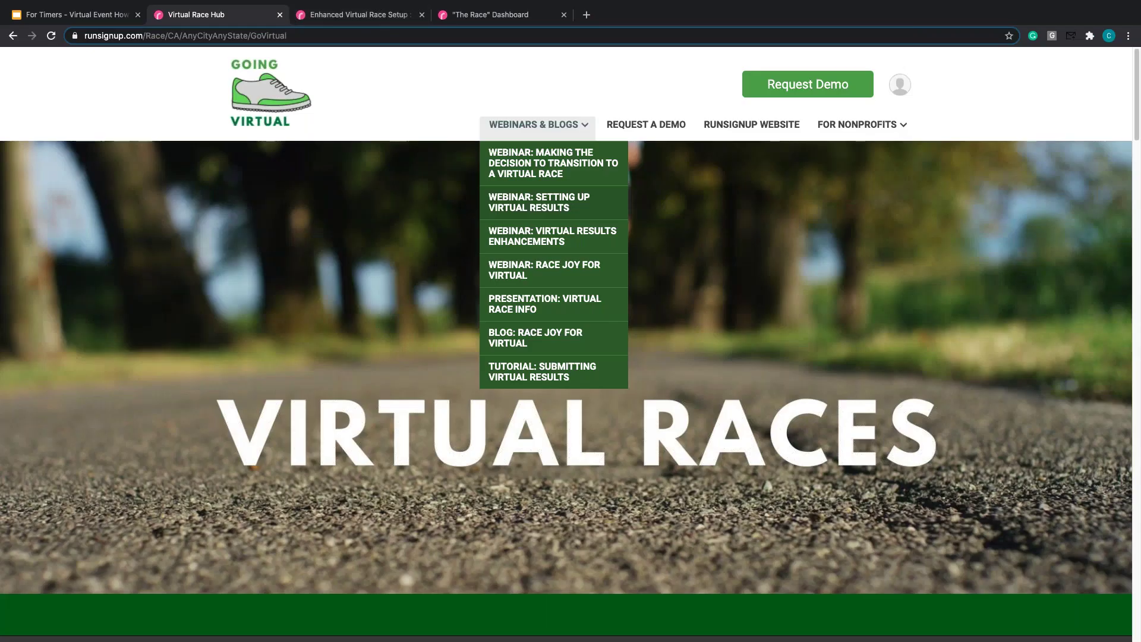
- Open the Virtual Race Hub's Virtual Features page and look through its full list of features
scroll(404, 424, "down", 7)
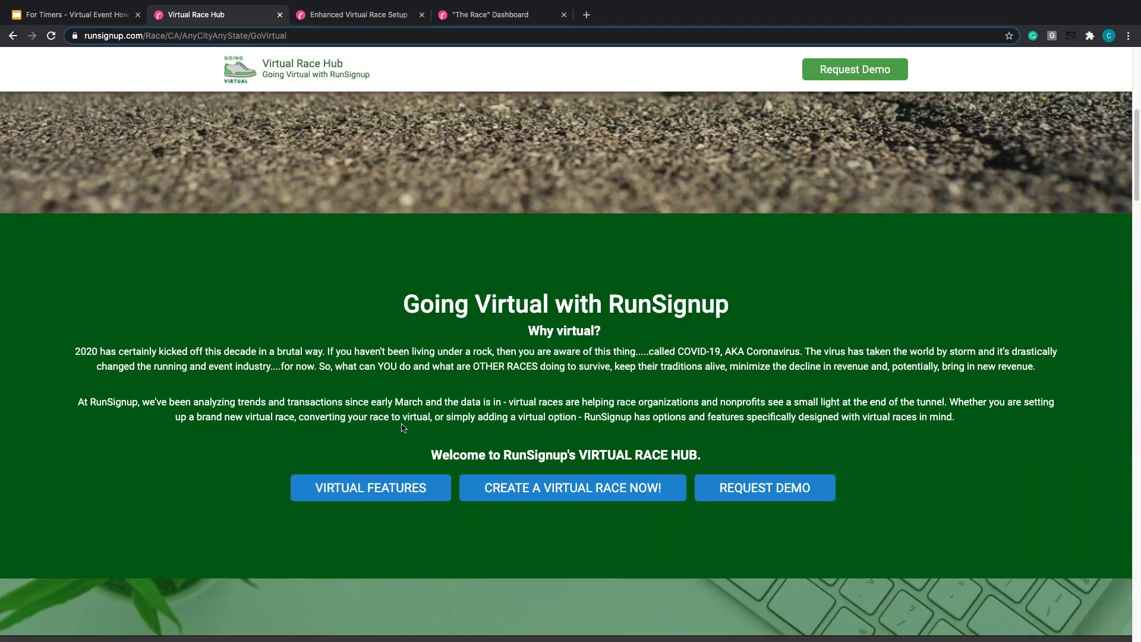
left_click(400, 487)
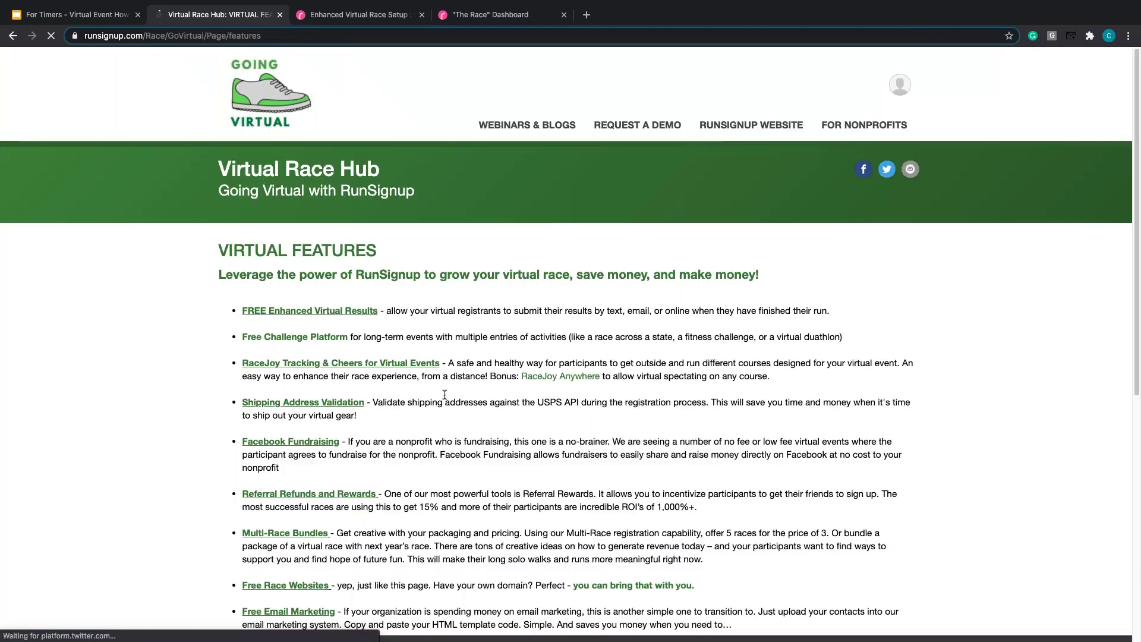
scroll(148, 338, "down", 1)
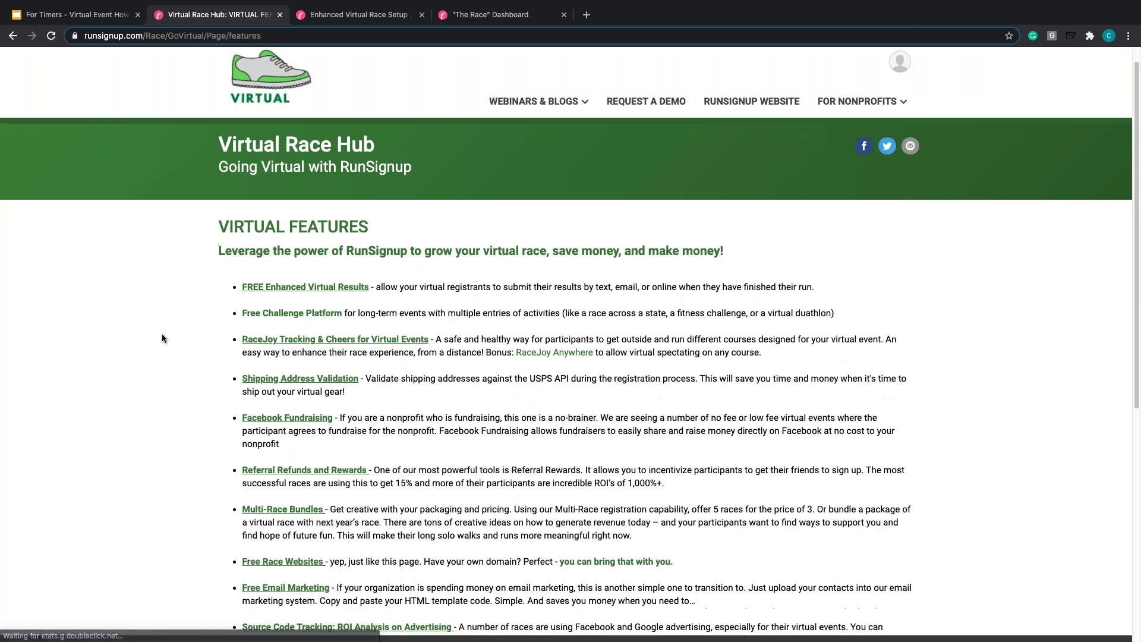
scroll(162, 336, "down", 2)
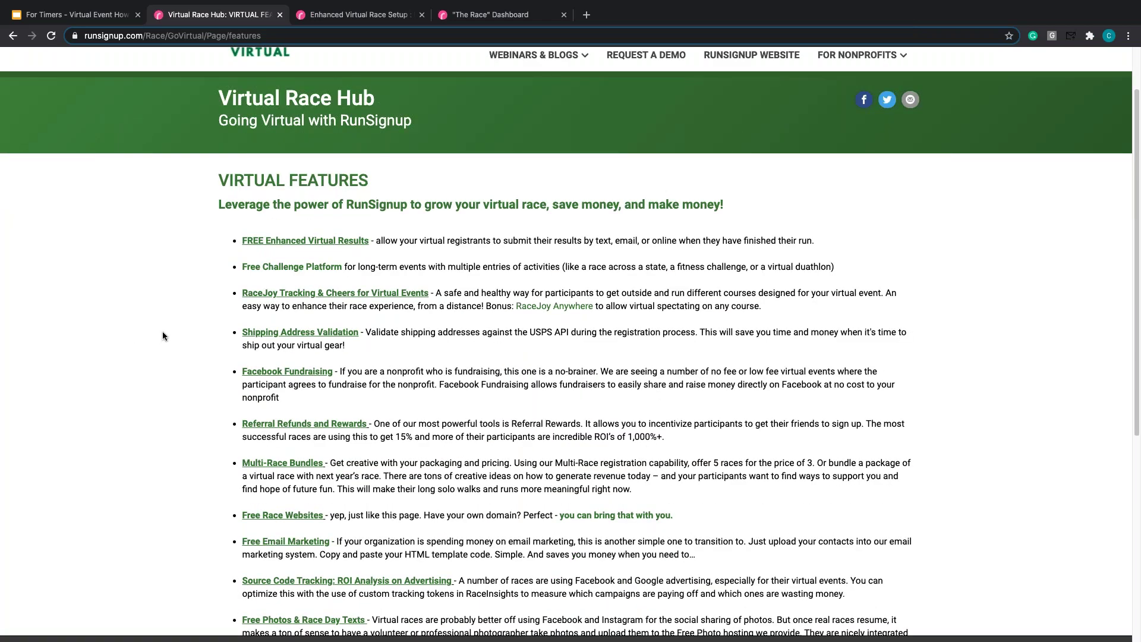
scroll(162, 331, "down", 4)
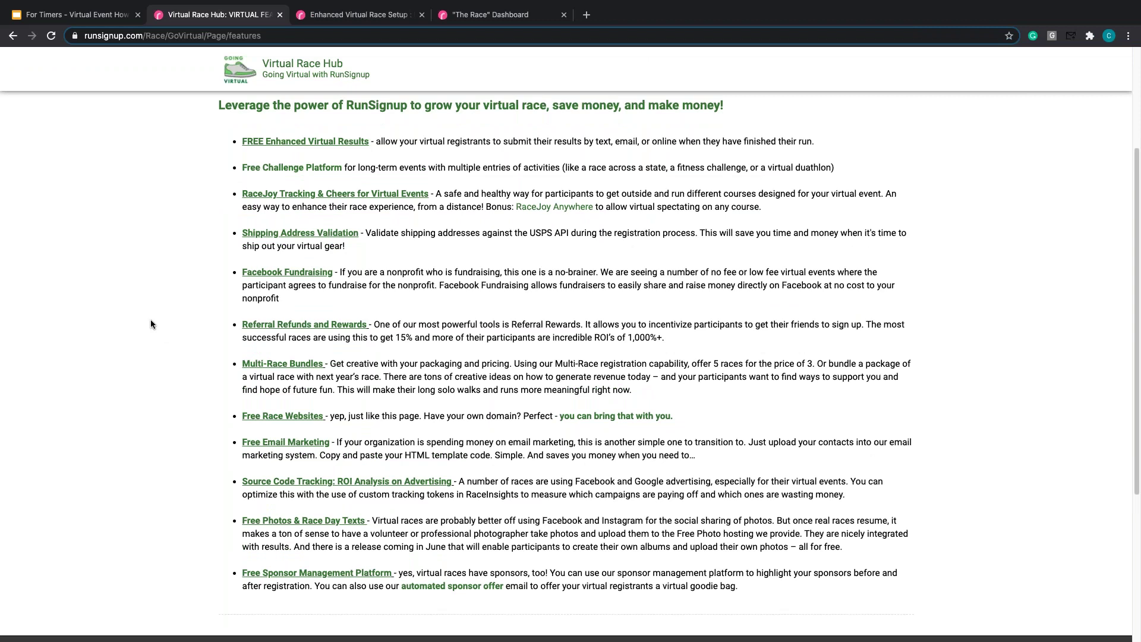
- Open the FREE Enhanced Virtual Results article, skim its introduction, and return to the Virtual Features page
left_click(327, 143)
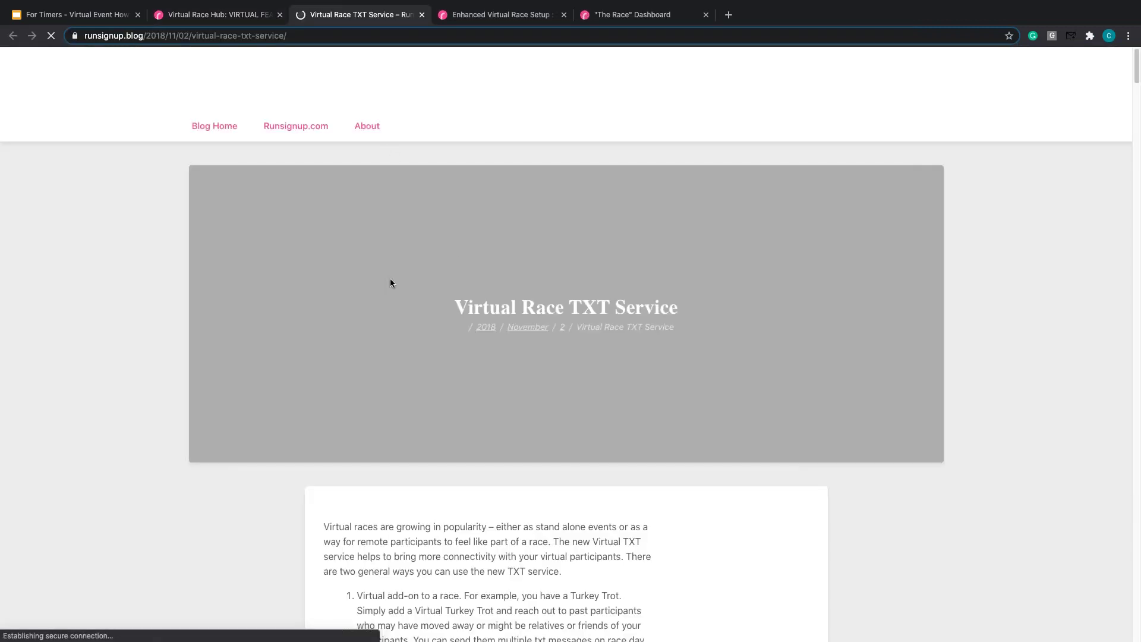
scroll(416, 270, "down", 5)
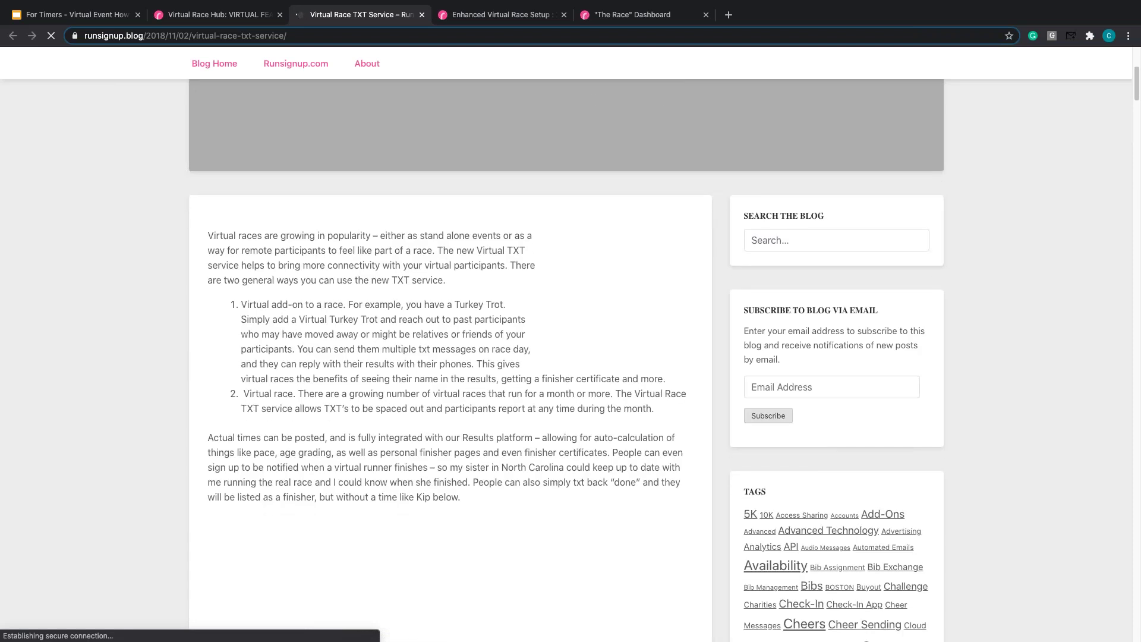
scroll(441, 260, "down", 3)
left_click(232, 20)
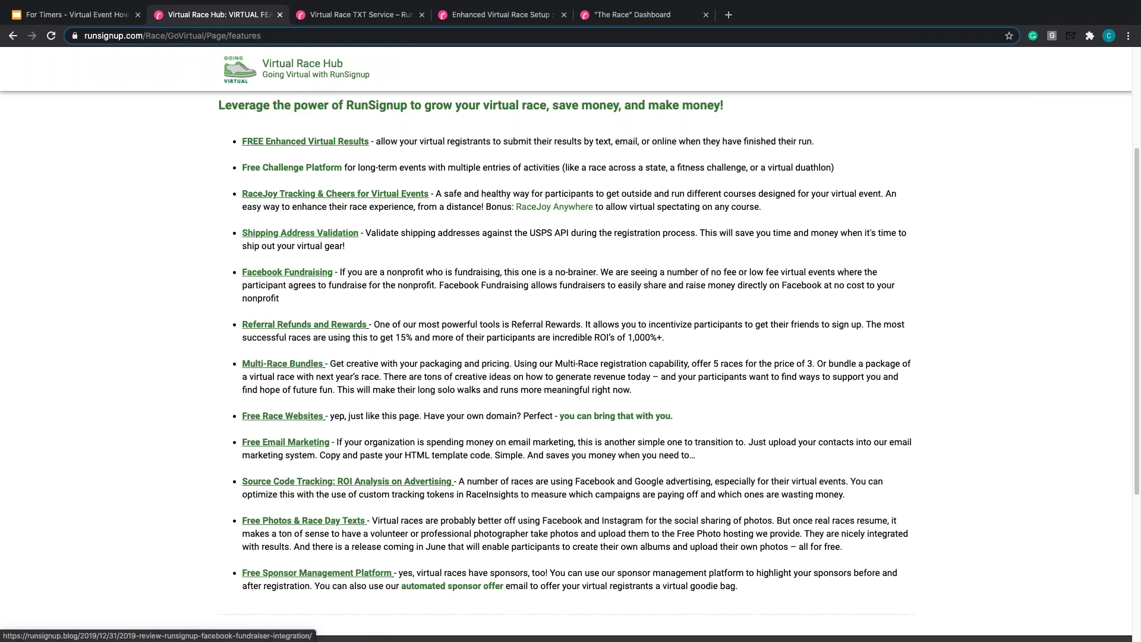
left_click(495, 19)
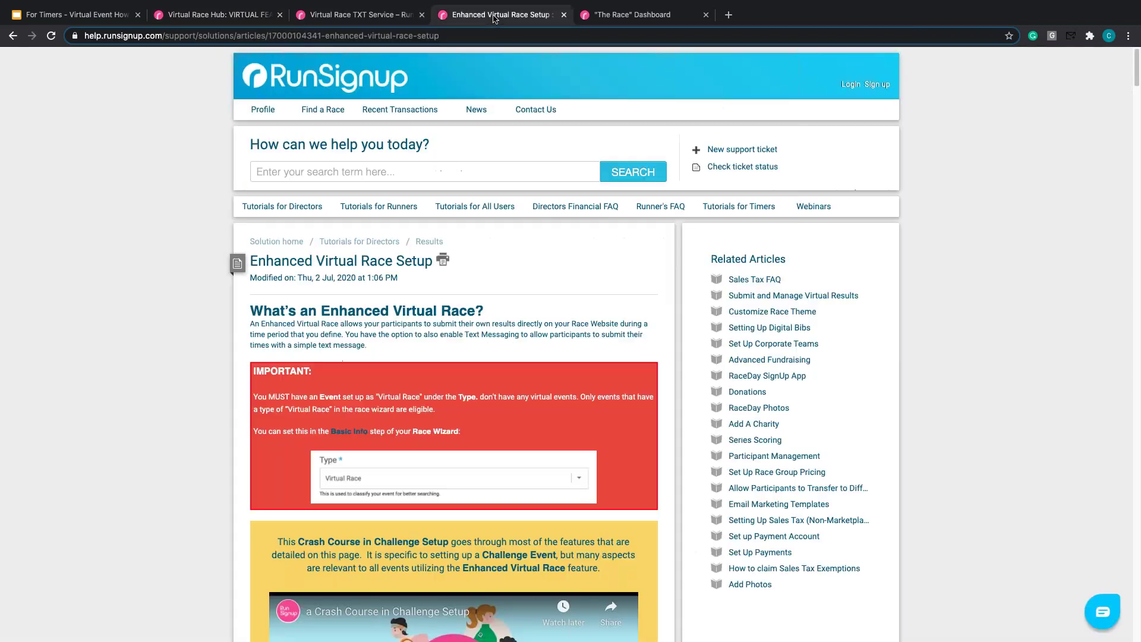
left_click(375, 18)
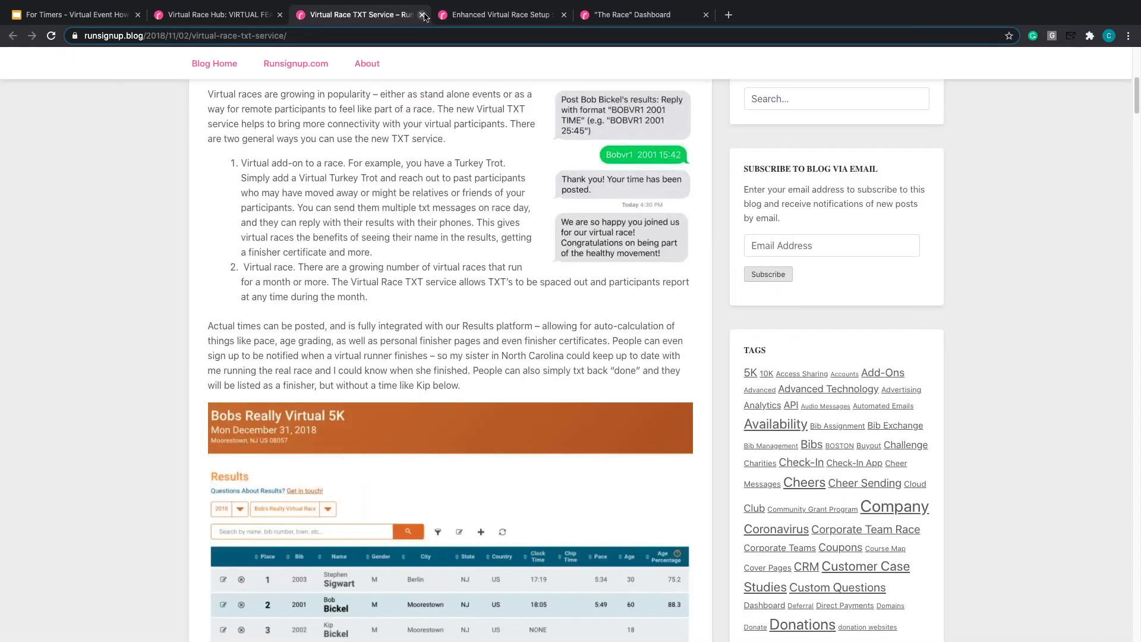
left_click(474, 19)
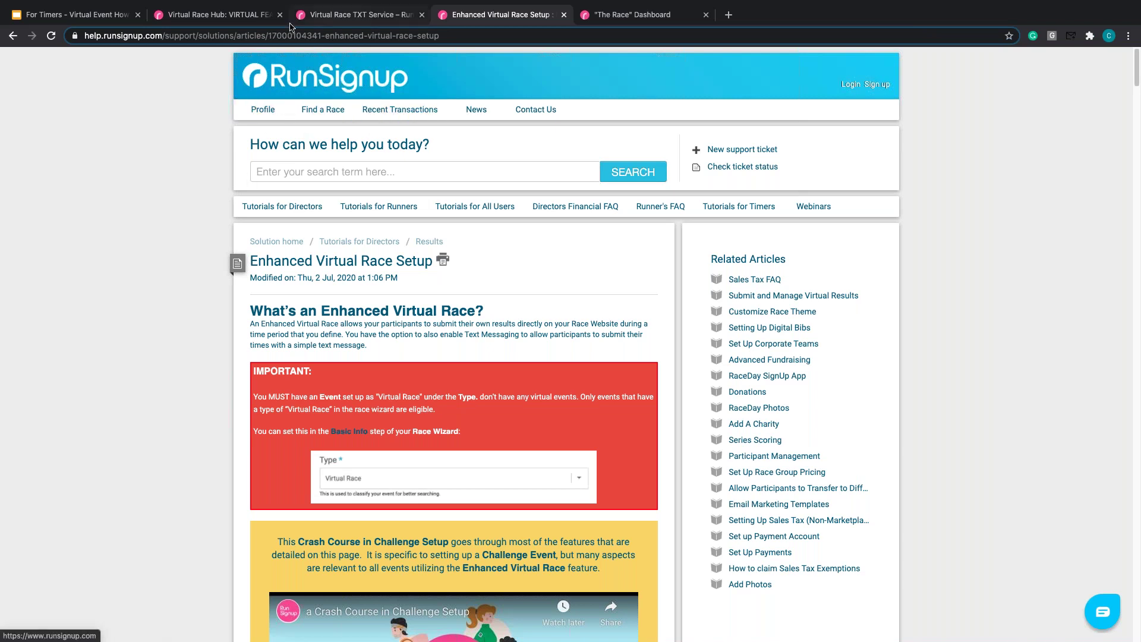
left_click(205, 14)
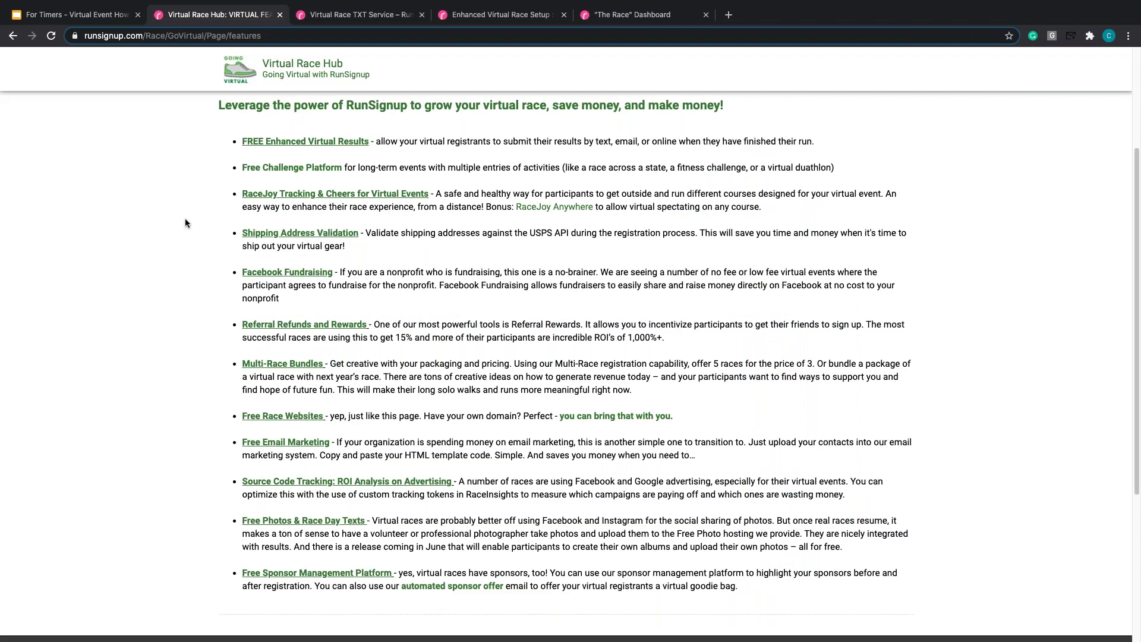
- Go from the Virtual Race Hub to the RunSignup website and open its Support helpdesk
scroll(185, 223, "up", 5)
left_click(736, 122)
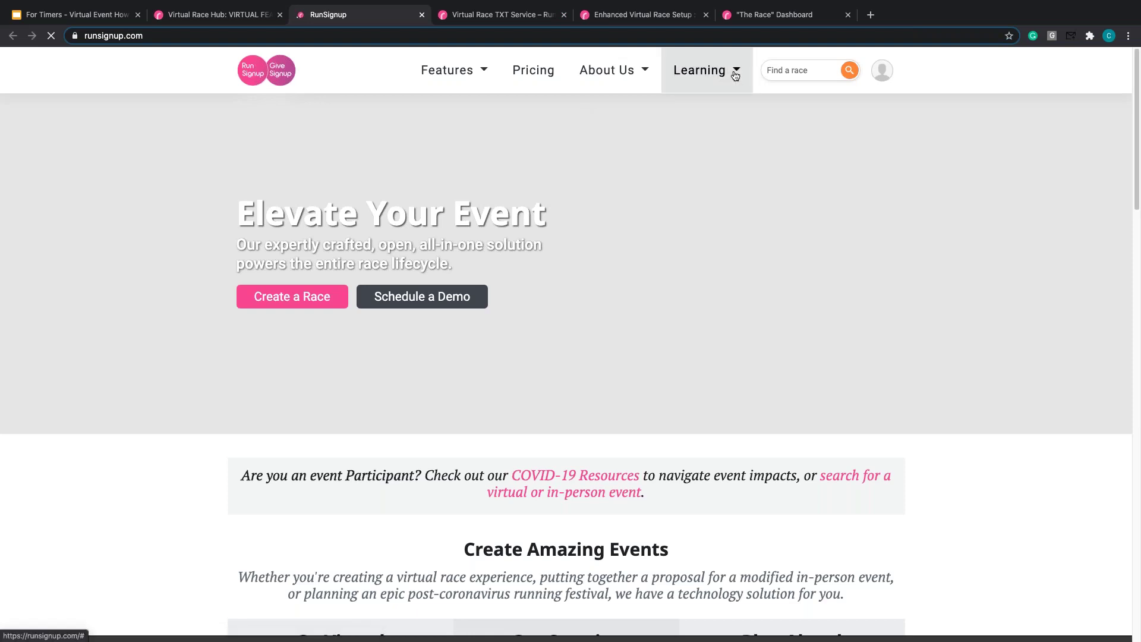
left_click(738, 72)
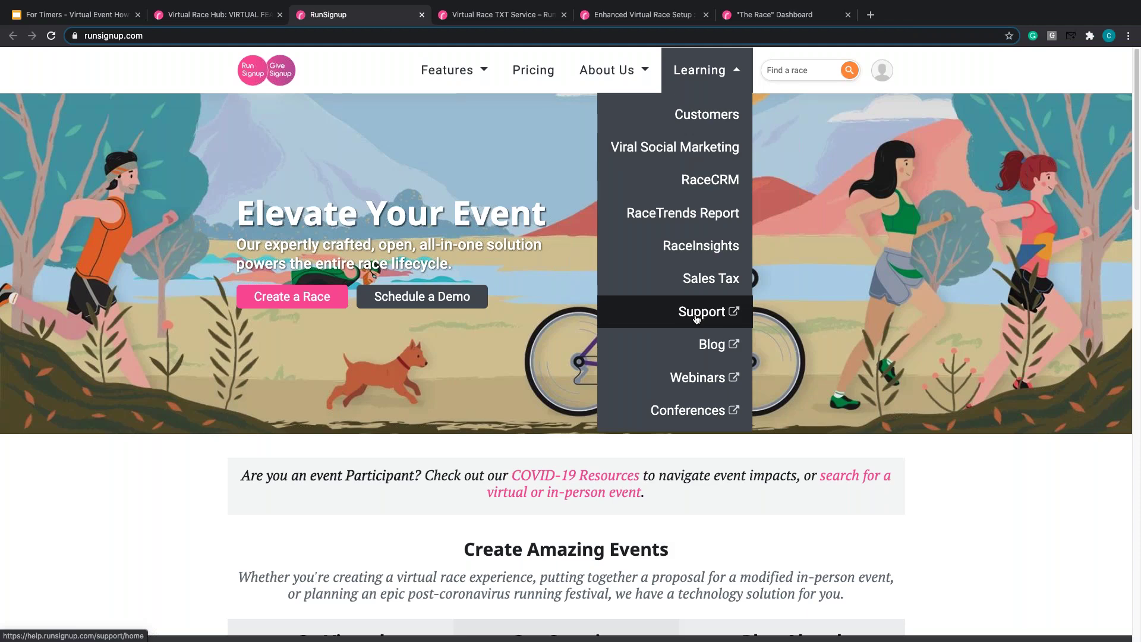
left_click(697, 319)
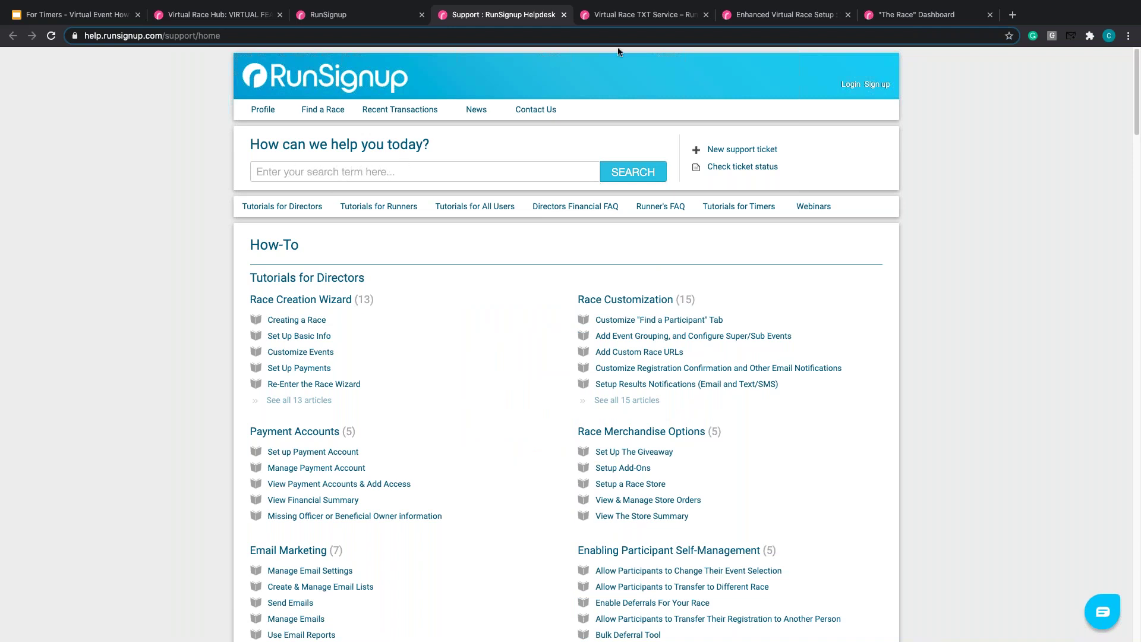
- Close the Virtual Race TXT Service article and read the definition and important note in the Enhanced Virtual Race Setup article
left_click(670, 20)
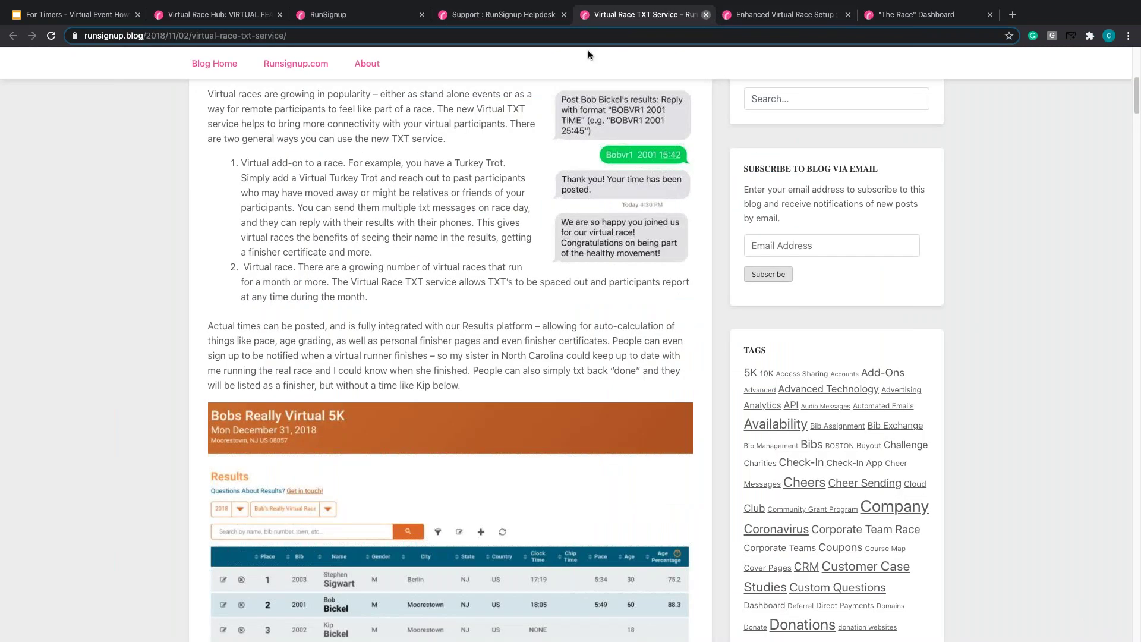
key("super+w")
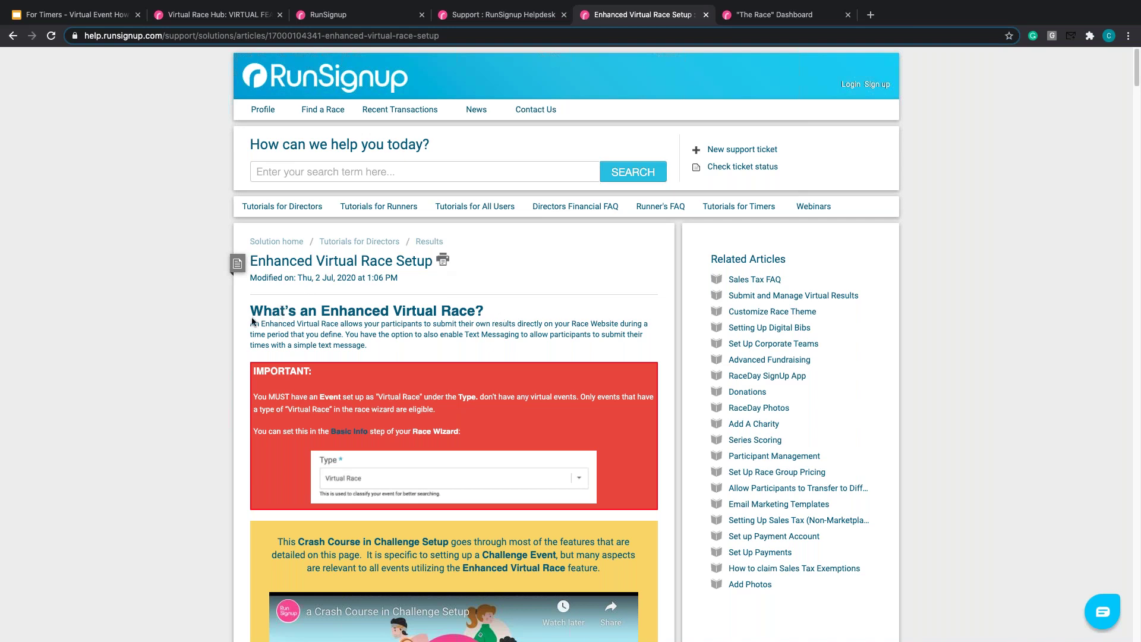
left_click_drag(250, 311, 484, 312)
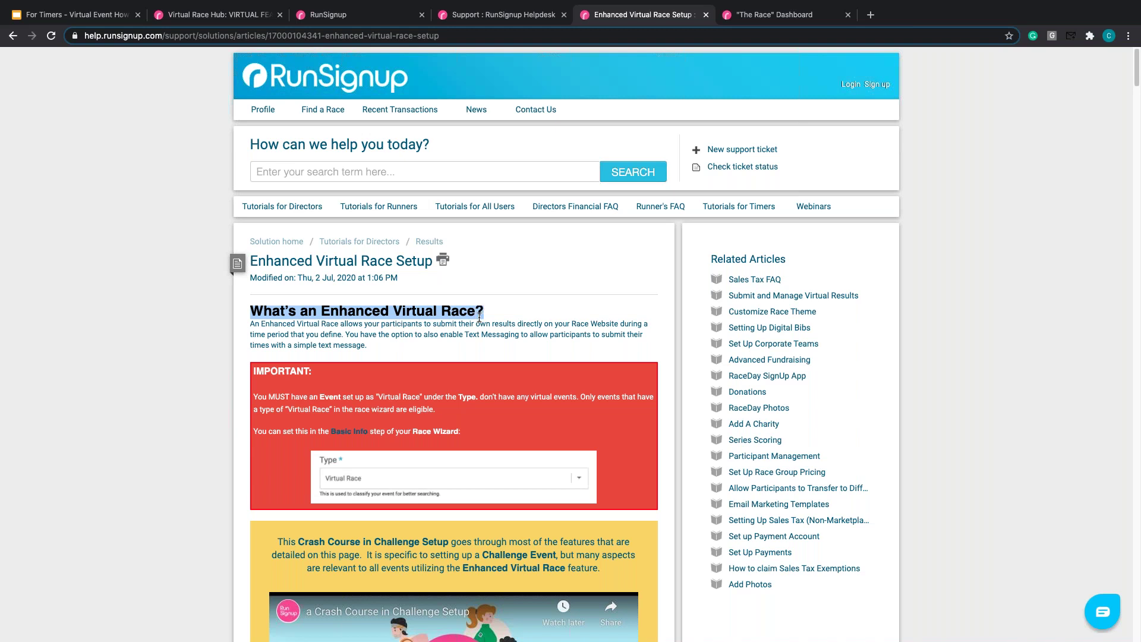
scroll(181, 351, "down", 1)
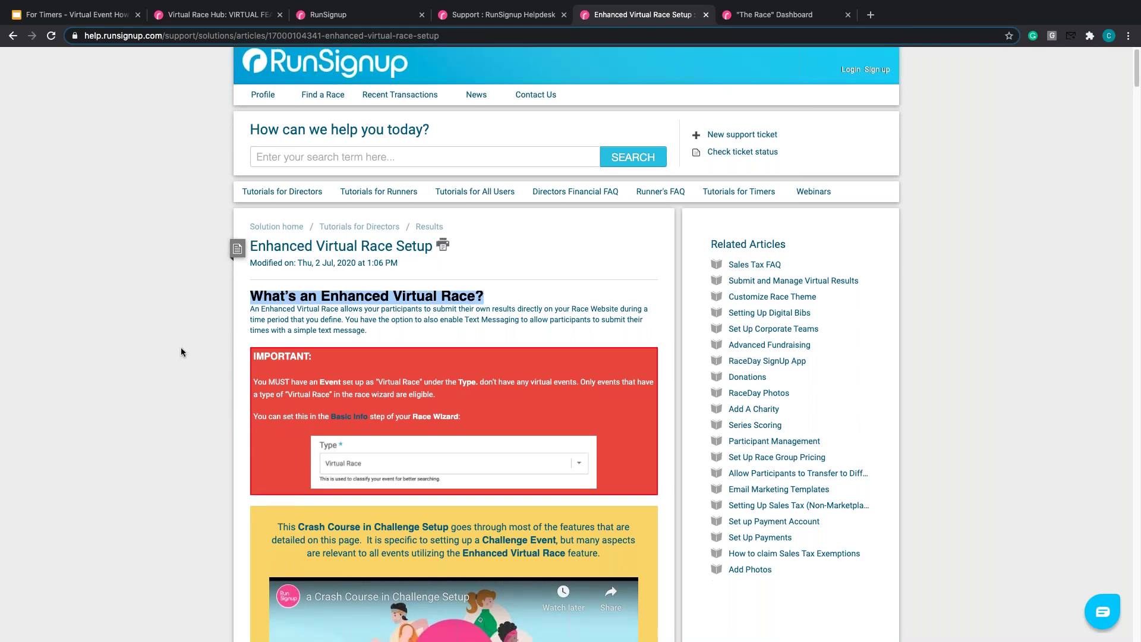
scroll(178, 348, "down", 1)
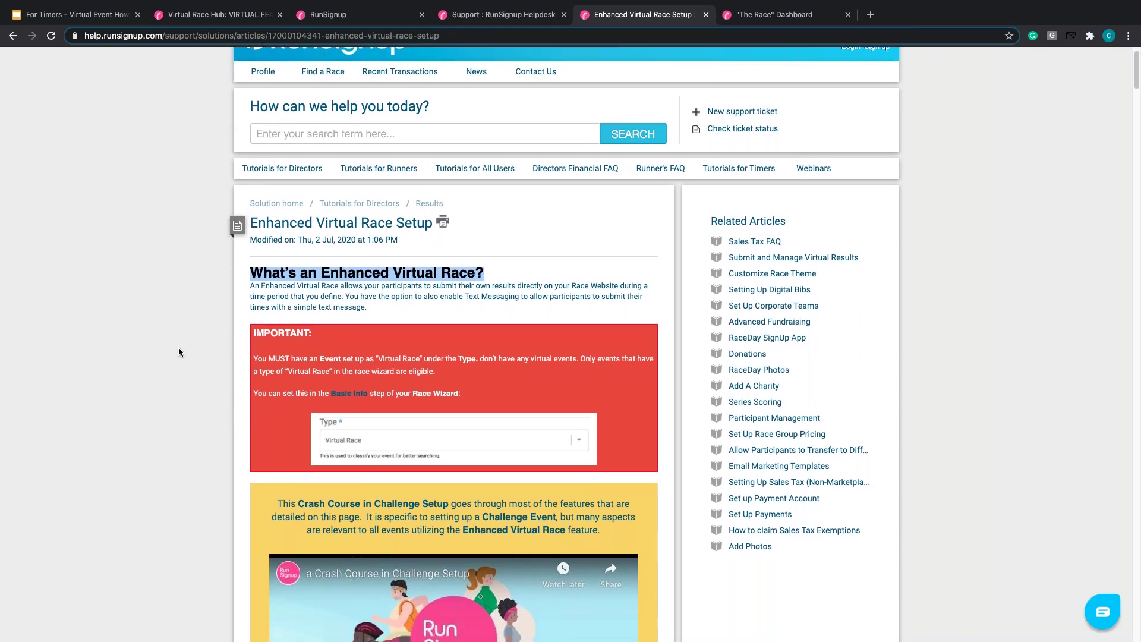
scroll(178, 347, "down", 1)
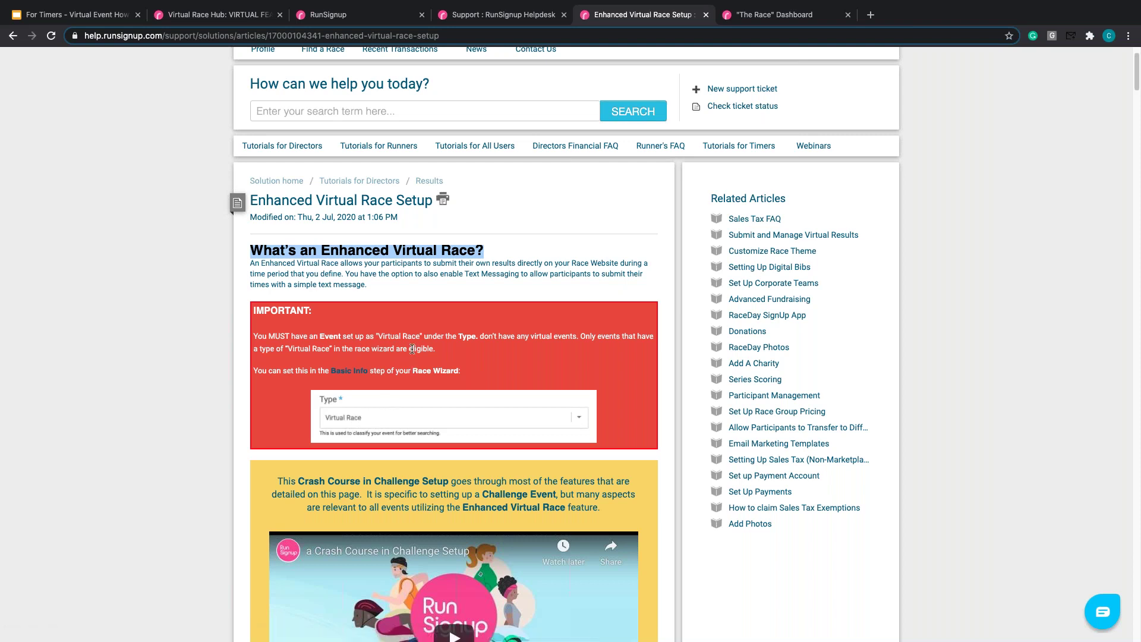
left_click(178, 277)
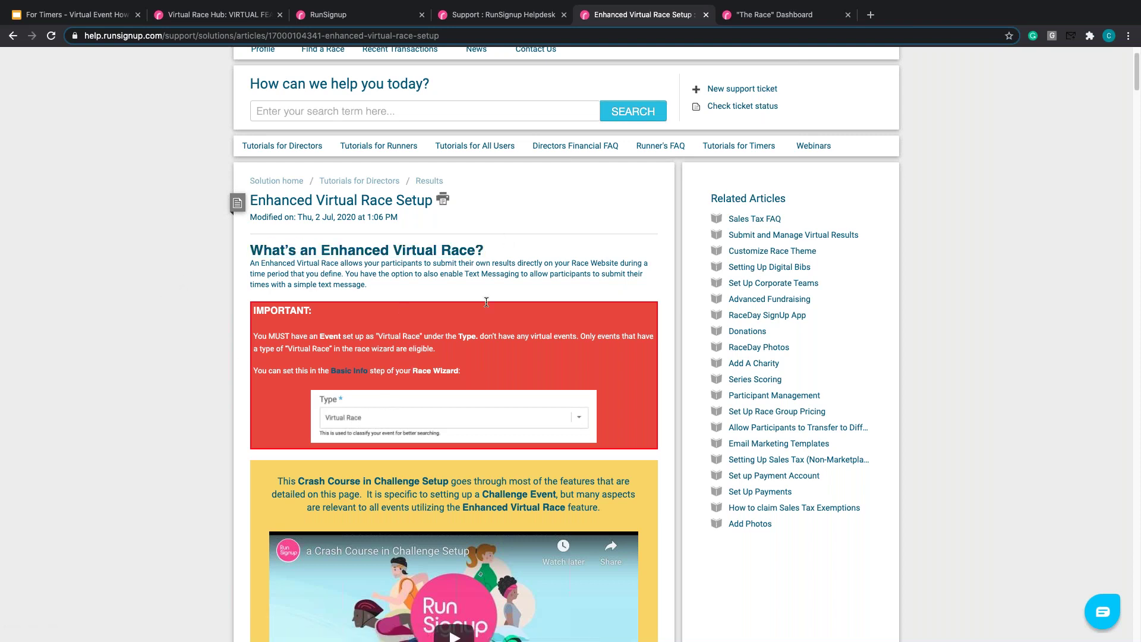
- Examine the Challenge Setup crash course and Getting Started instructions in the Enhanced Virtual Race Setup article, returning to its beginning
scroll(448, 564, "down", 2)
scroll(454, 345, "down", 1)
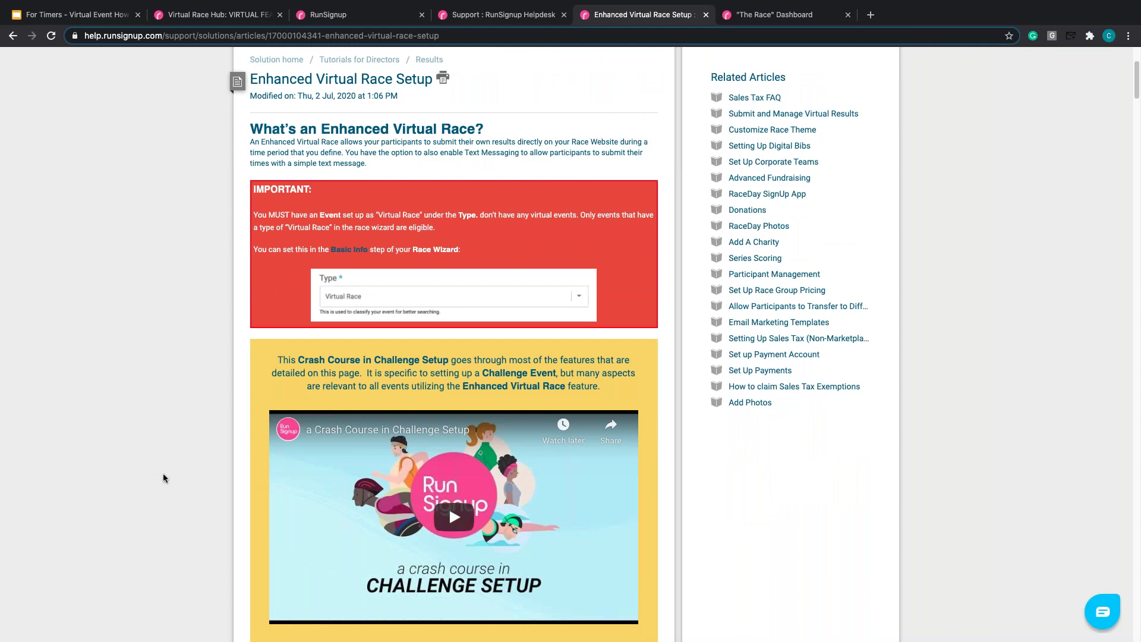
scroll(205, 465, "down", 3)
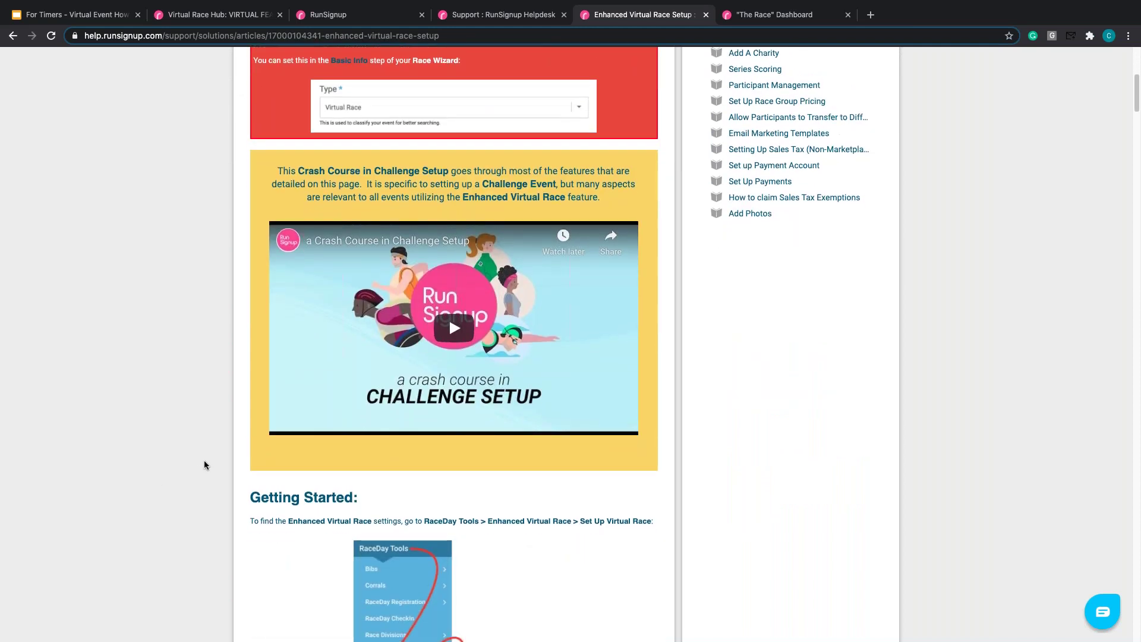
scroll(205, 464, "down", 3)
scroll(203, 463, "down", 1)
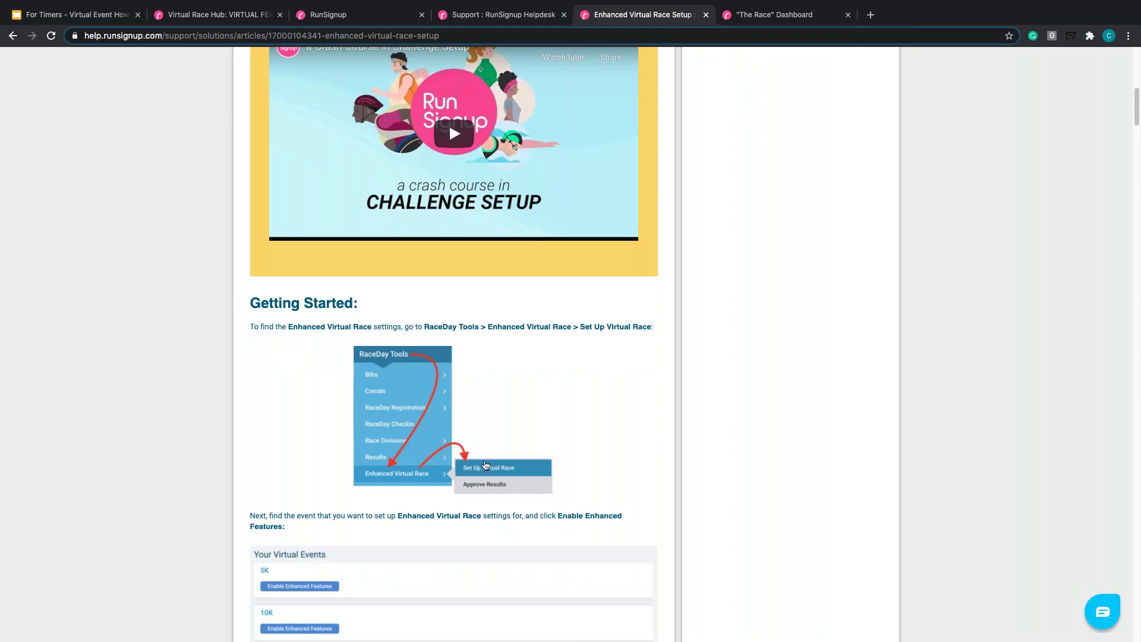
scroll(256, 491, "down", 3)
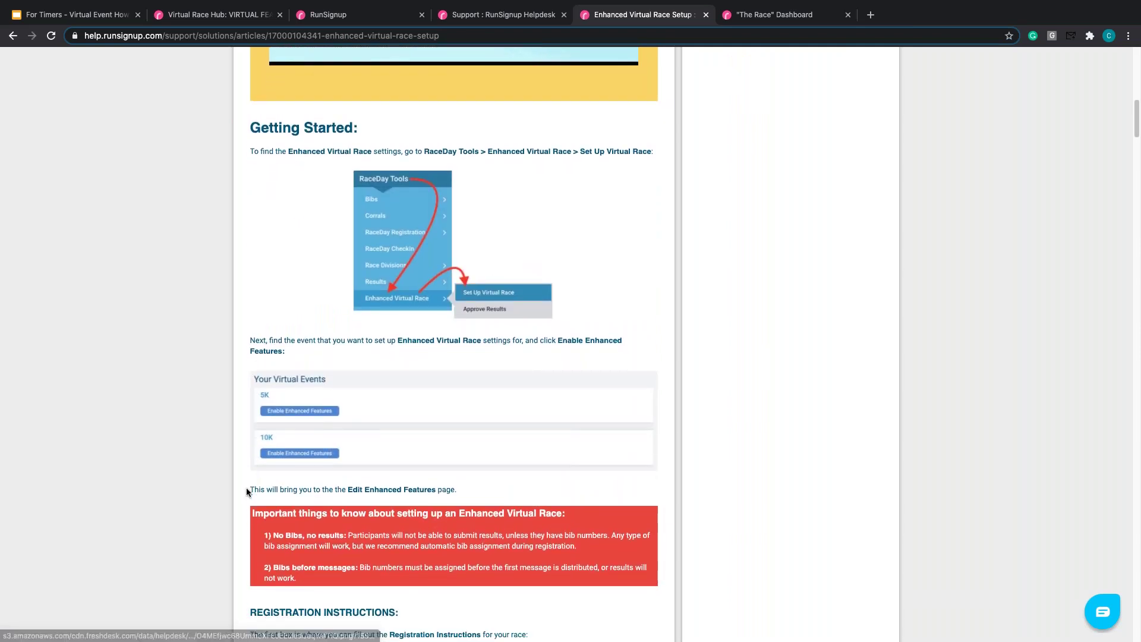
scroll(1138, 105, "up", 2)
left_click_drag(1137, 106, 1133, 59)
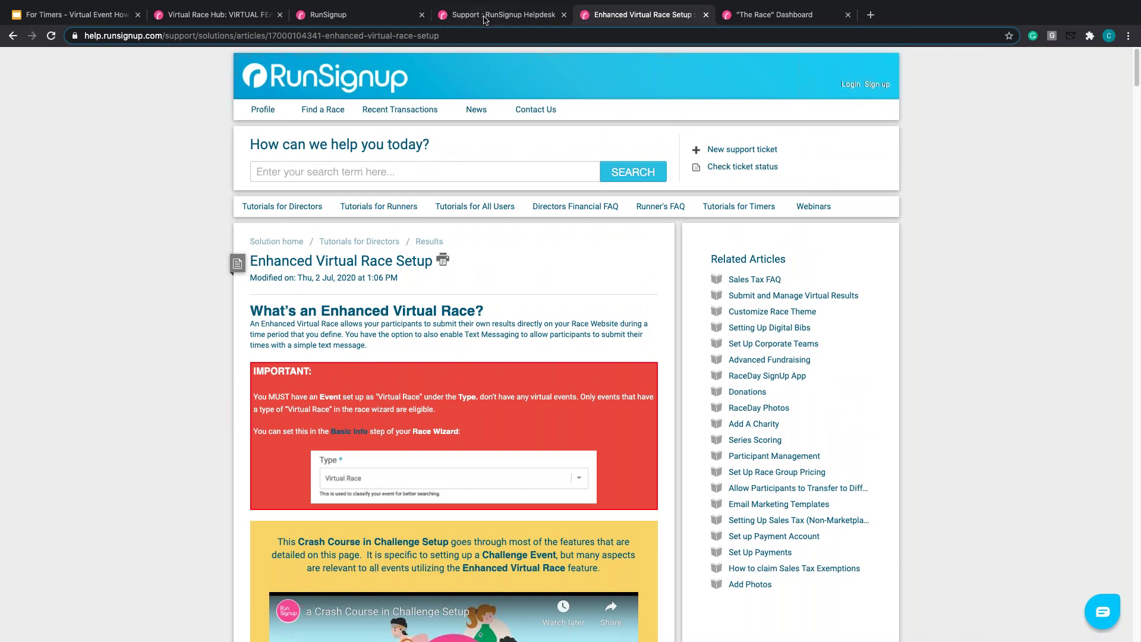
- Return to the Support helpdesk home page and search it for "enhanced virt"
left_click(503, 15)
left_click(416, 171)
type("en")
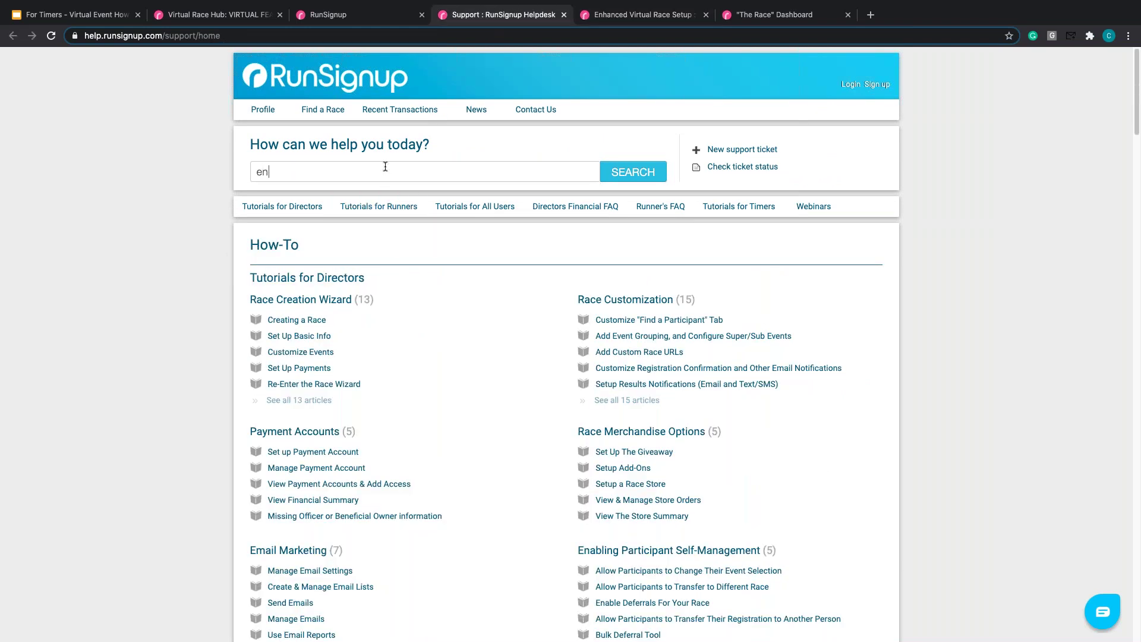
type("hanced virtu")
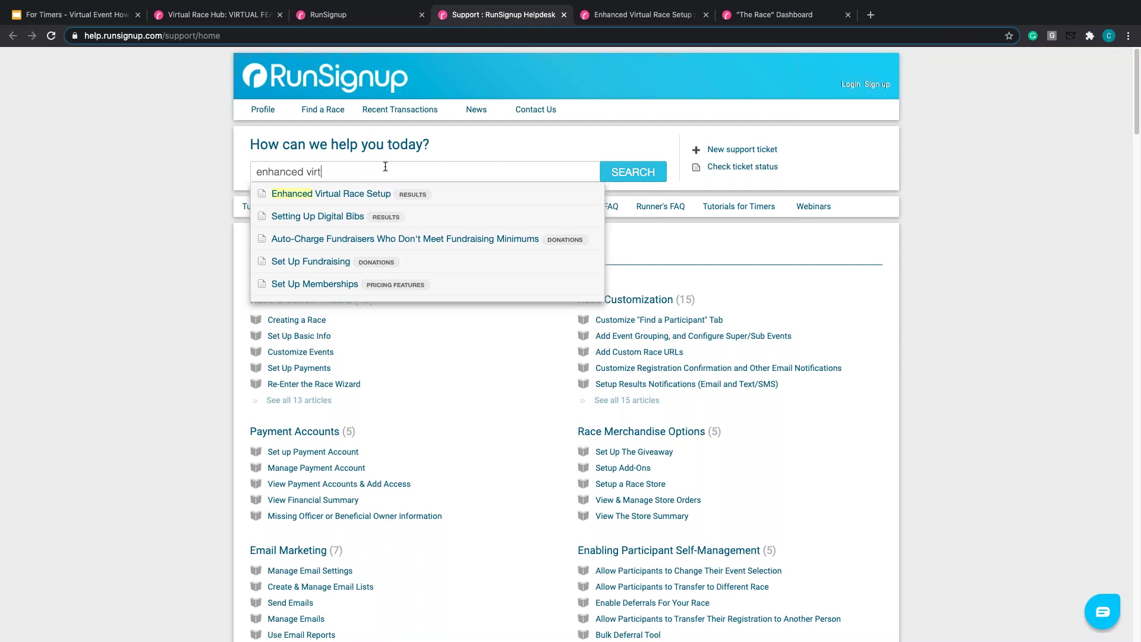
- Replace the helpdesk search term with "enhanced" and open the suggested Enhanced Virtual Race Setup article, closing its older duplicate
key("BackSpace")
key("BackSpace")
key("BackSpace")
key("BackSpace")
key("BackSpace")
key("BackSpace")
key("BackSpace")
key("BackSpace")
key("BackSpace")
key("BackSpace")
key("BackSpace")
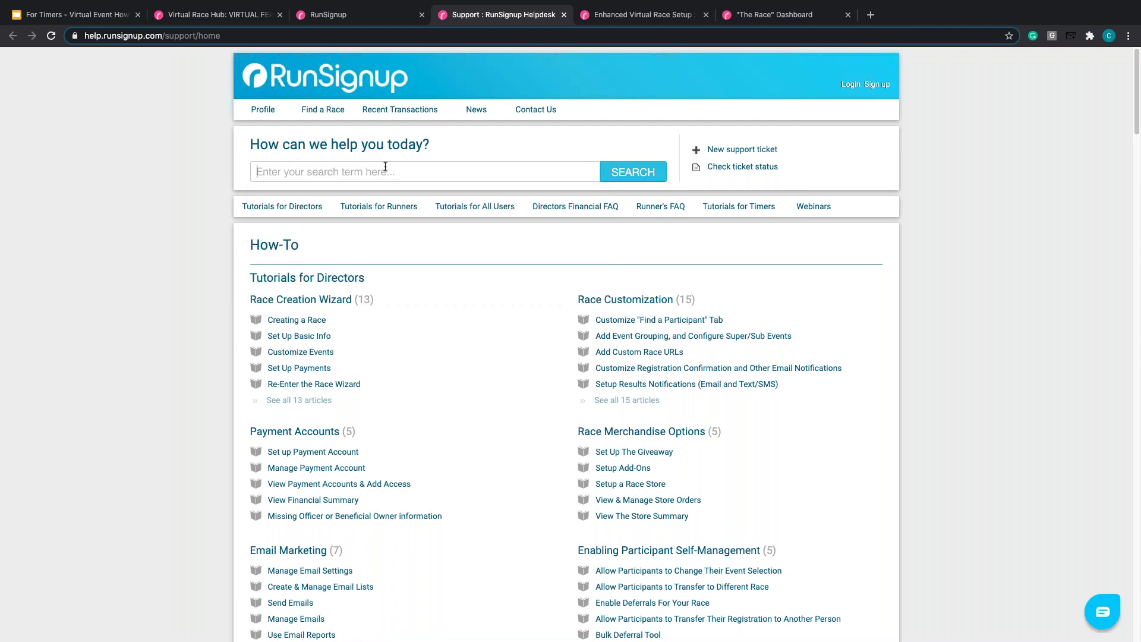
type("nhanced")
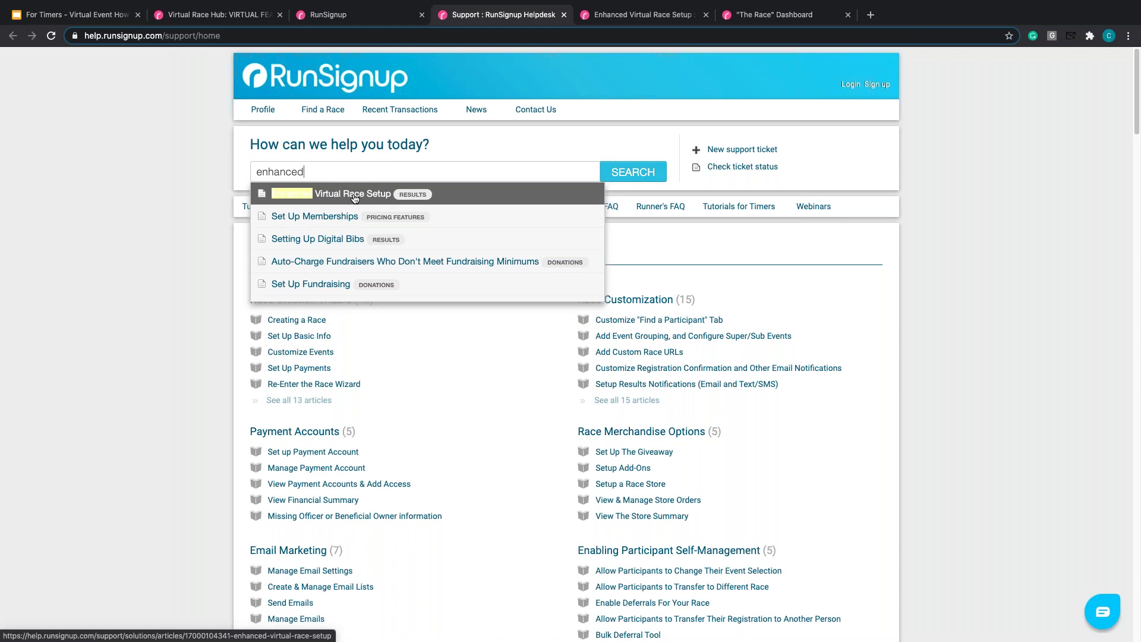
left_click(354, 195)
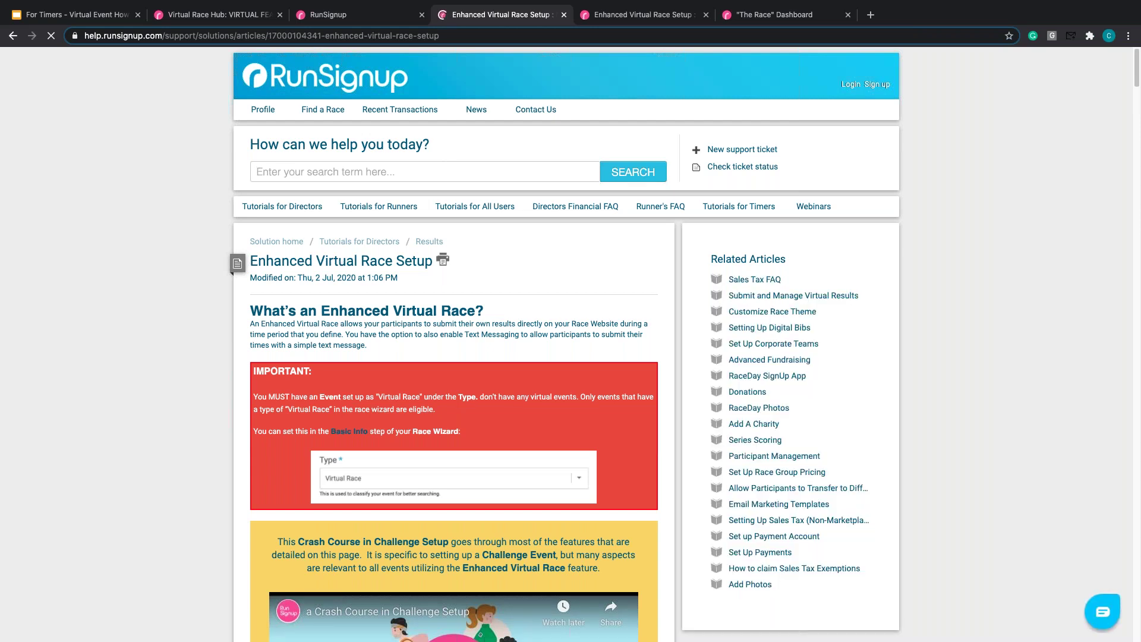
left_click(706, 14)
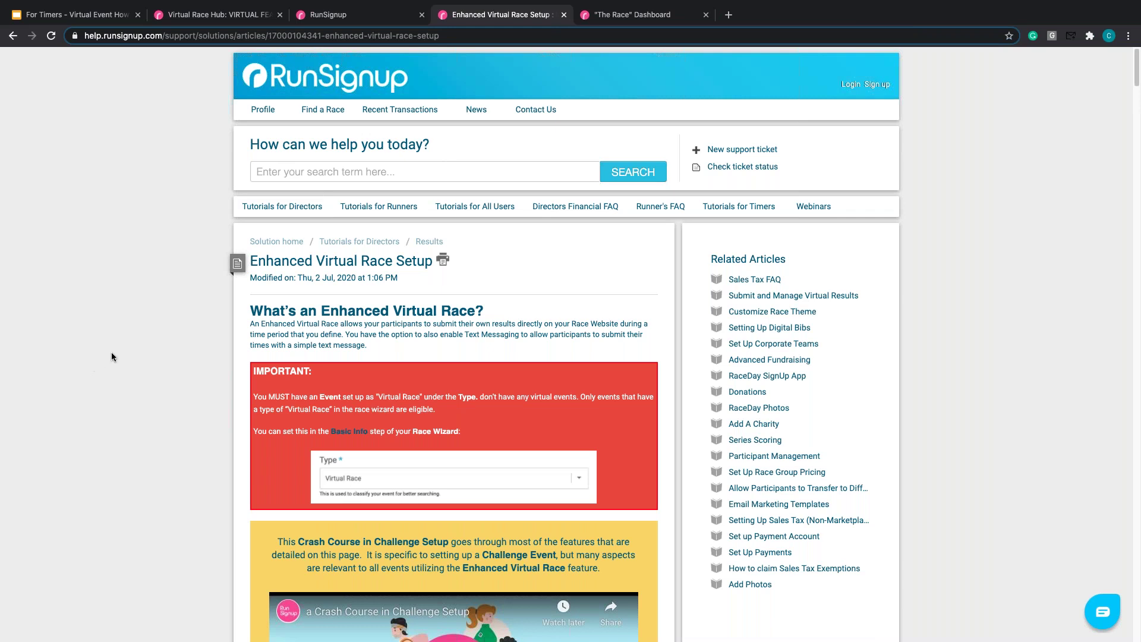
- Examine the article's Getting Started, Result Set, Event Grouping and multiple-activity submission instructions
scroll(119, 351, "down", 1)
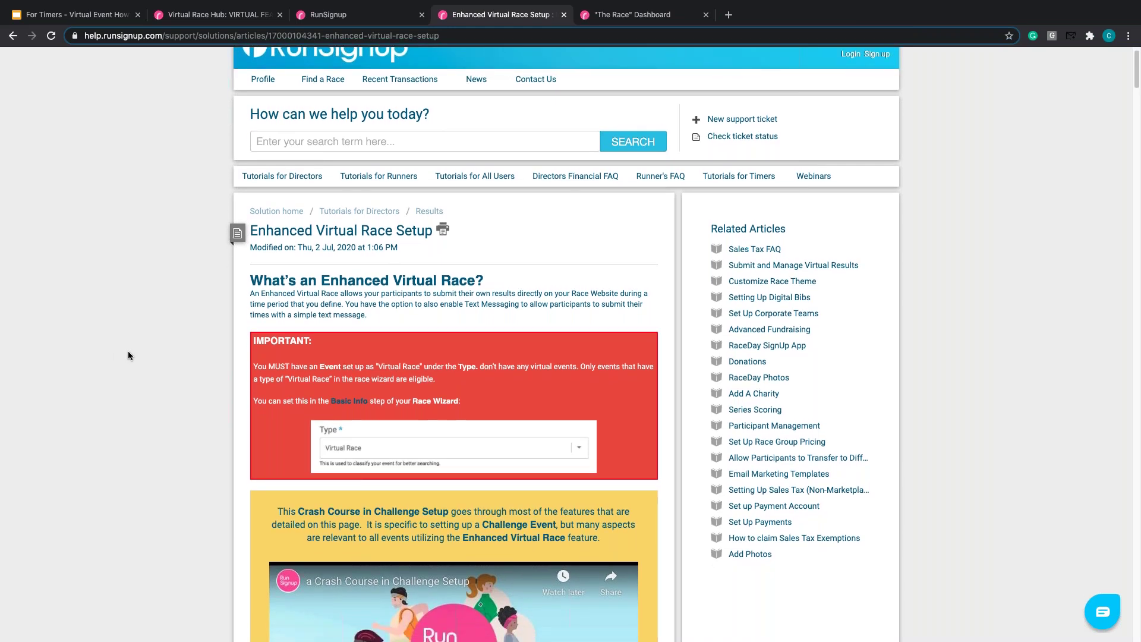
scroll(136, 351, "down", 13)
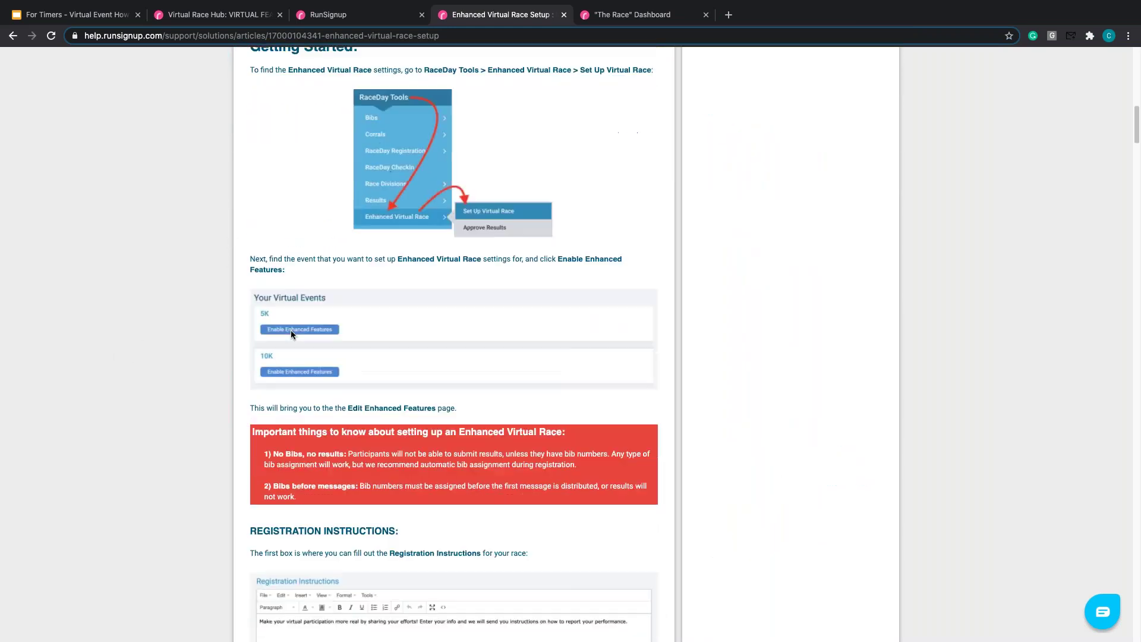
scroll(290, 330, "down", 7)
left_click_drag(1135, 141, 1117, 191)
scroll(1116, 191, "down", 1)
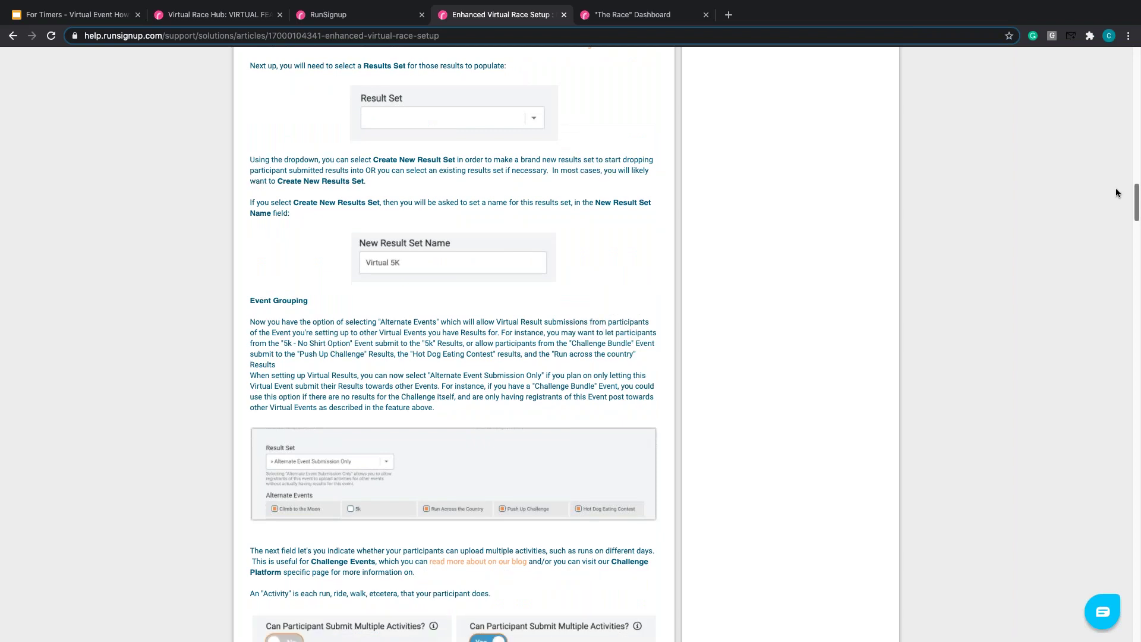
scroll(1116, 192, "down", 1)
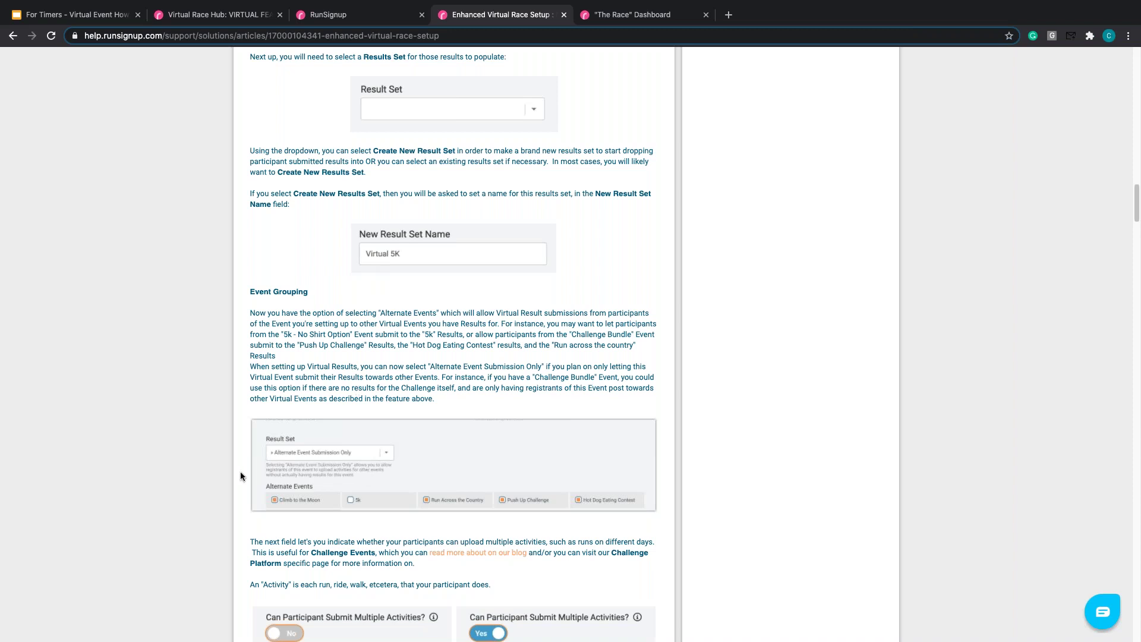
scroll(741, 447, "down", 5)
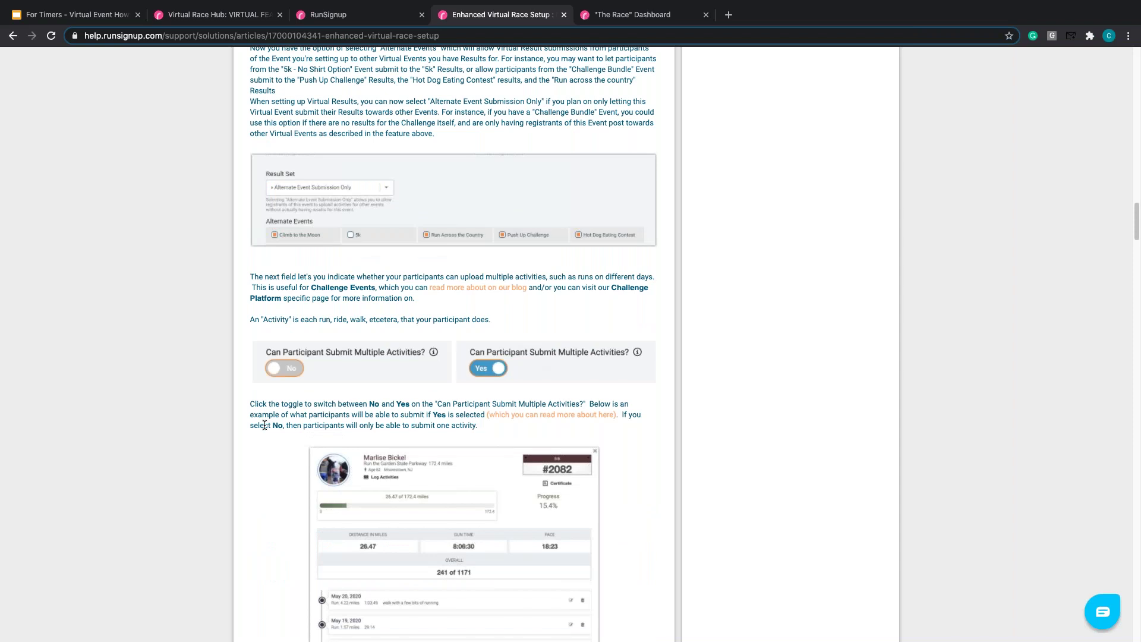
scroll(265, 426, "down", 1)
scroll(264, 426, "down", 1)
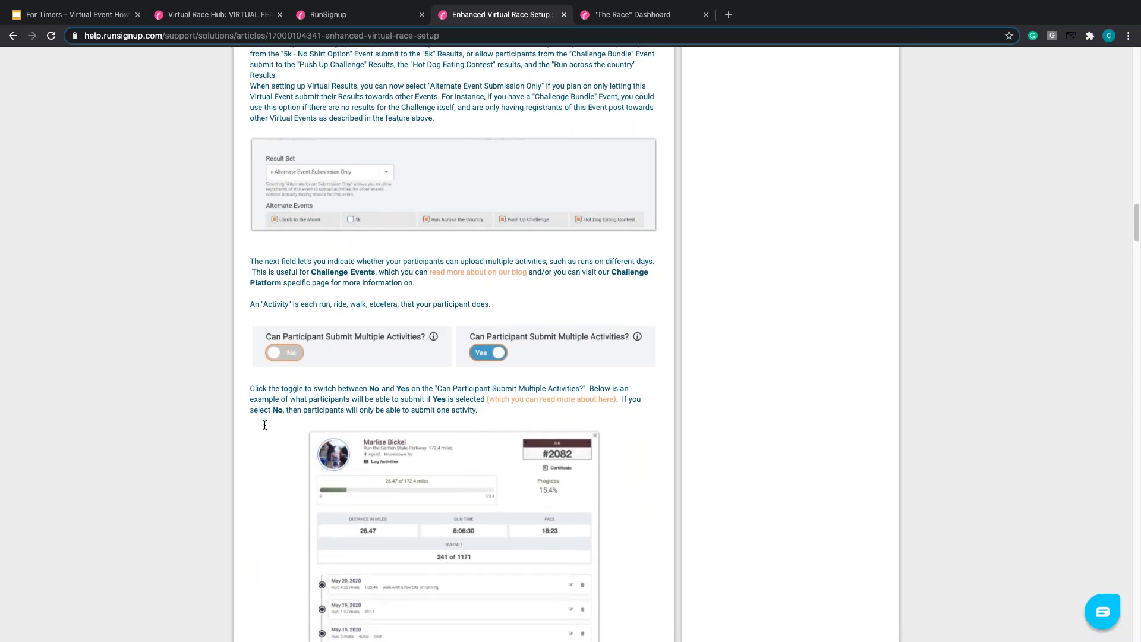
scroll(264, 426, "down", 2)
scroll(264, 425, "down", 10)
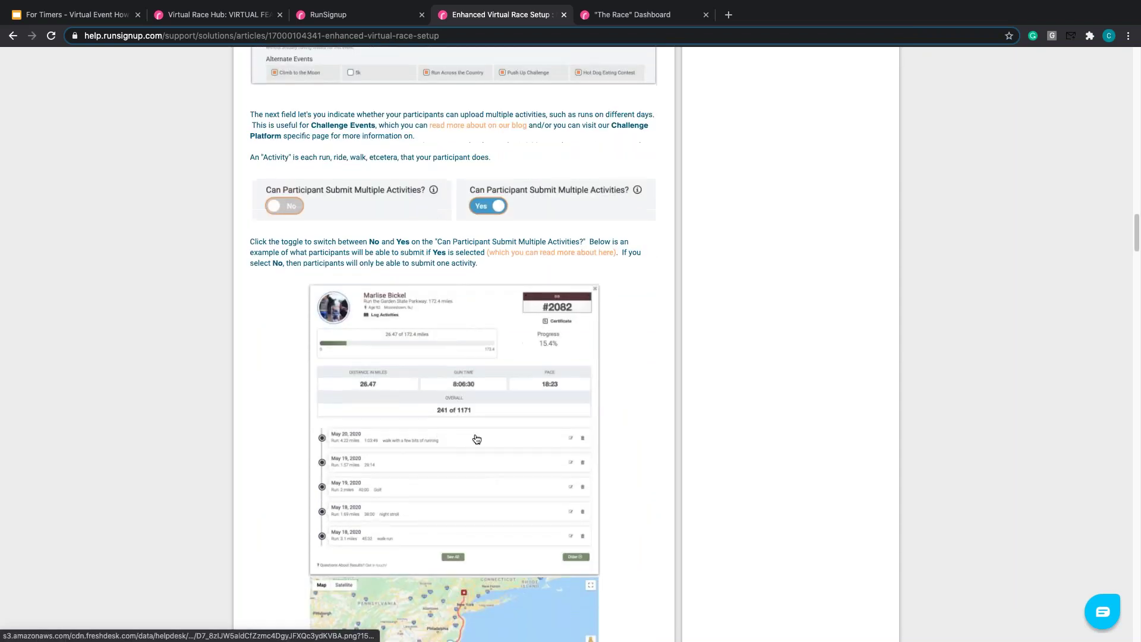
- Examine the article's instructions on tally types, result sorting, allowed times, Edit Enhanced Features and Activity Types
scroll(224, 385, "down", 5)
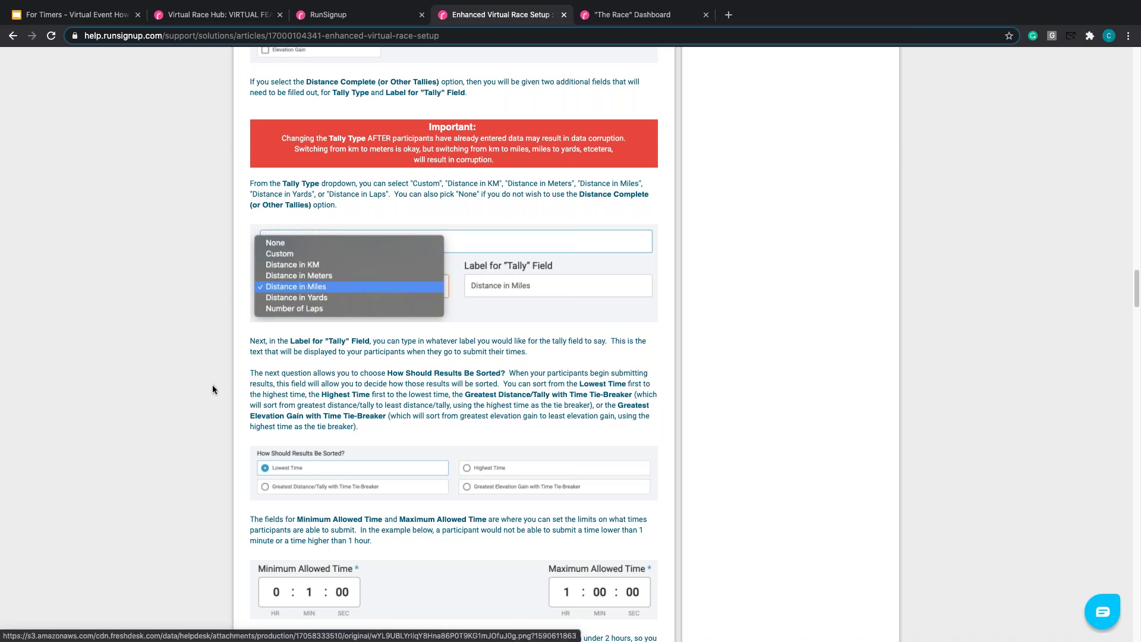
scroll(176, 395, "down", 4)
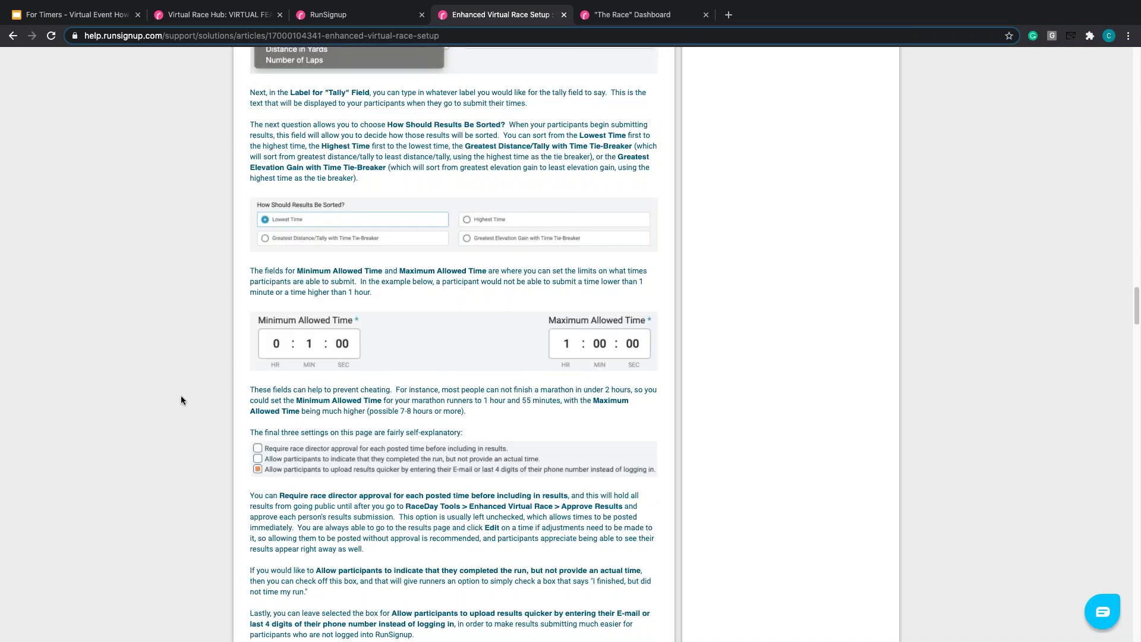
scroll(181, 400, "down", 3)
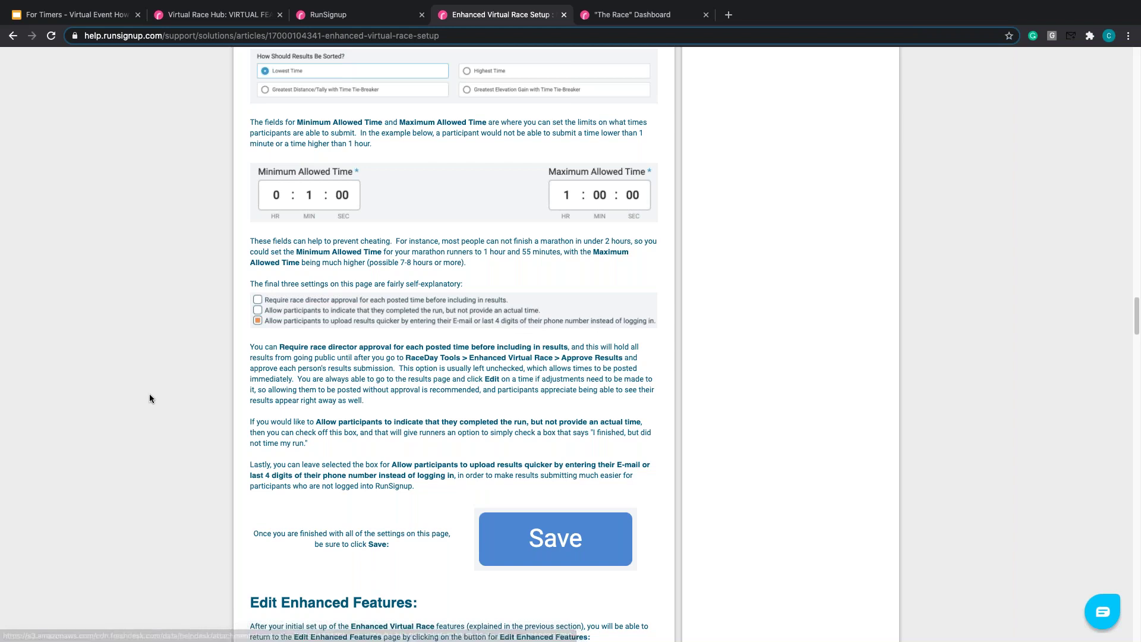
scroll(155, 391, "down", 5)
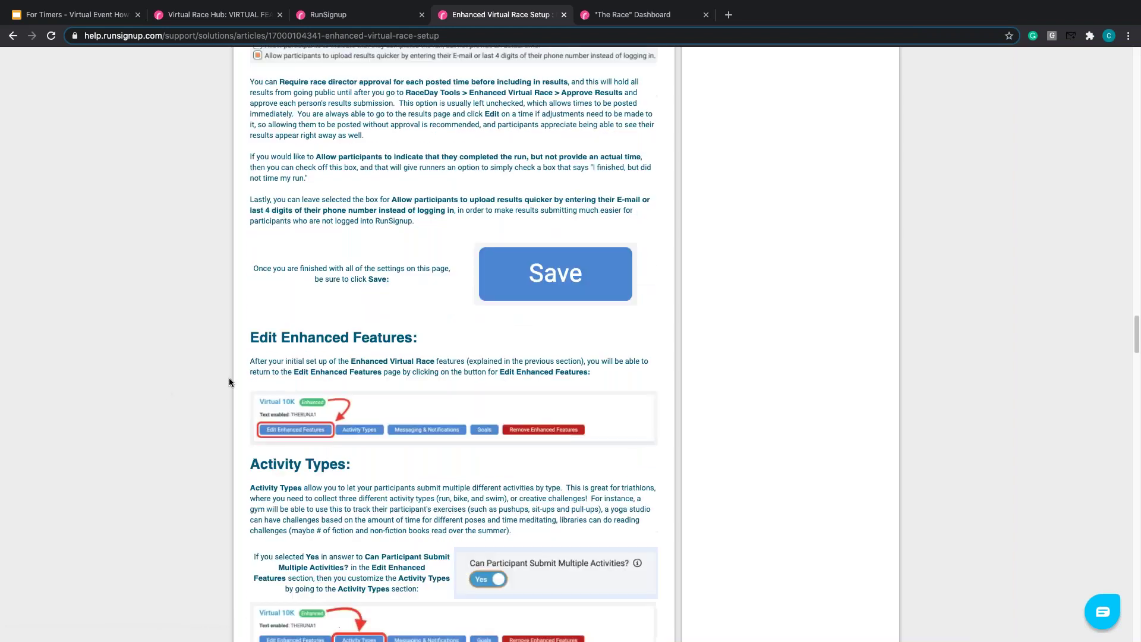
scroll(356, 511, "down", 3)
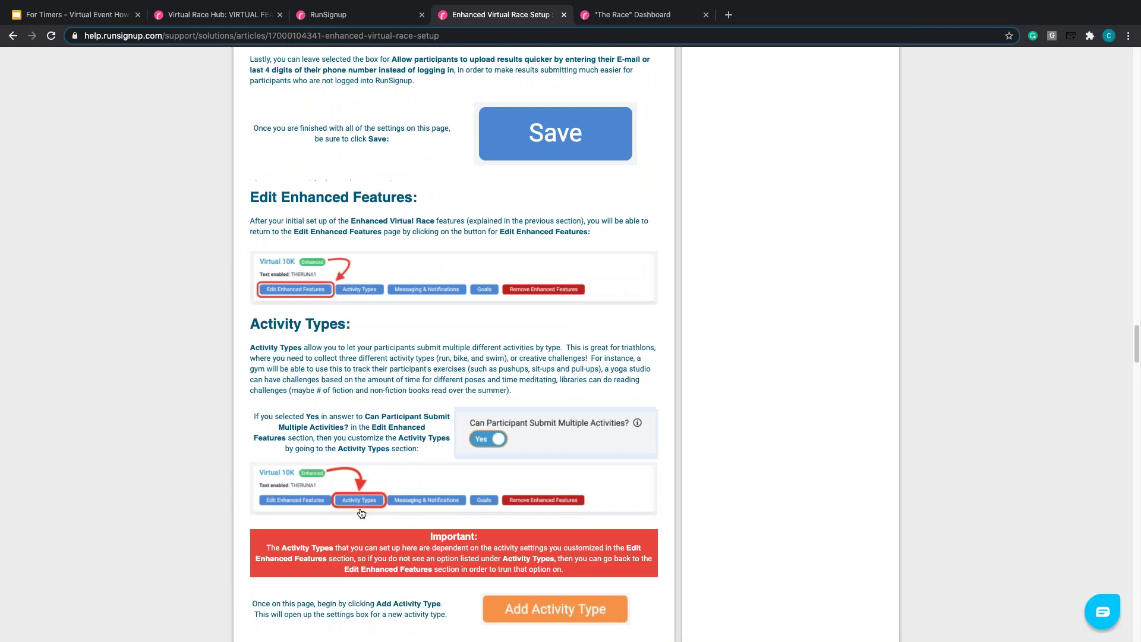
scroll(209, 451, "down", 6)
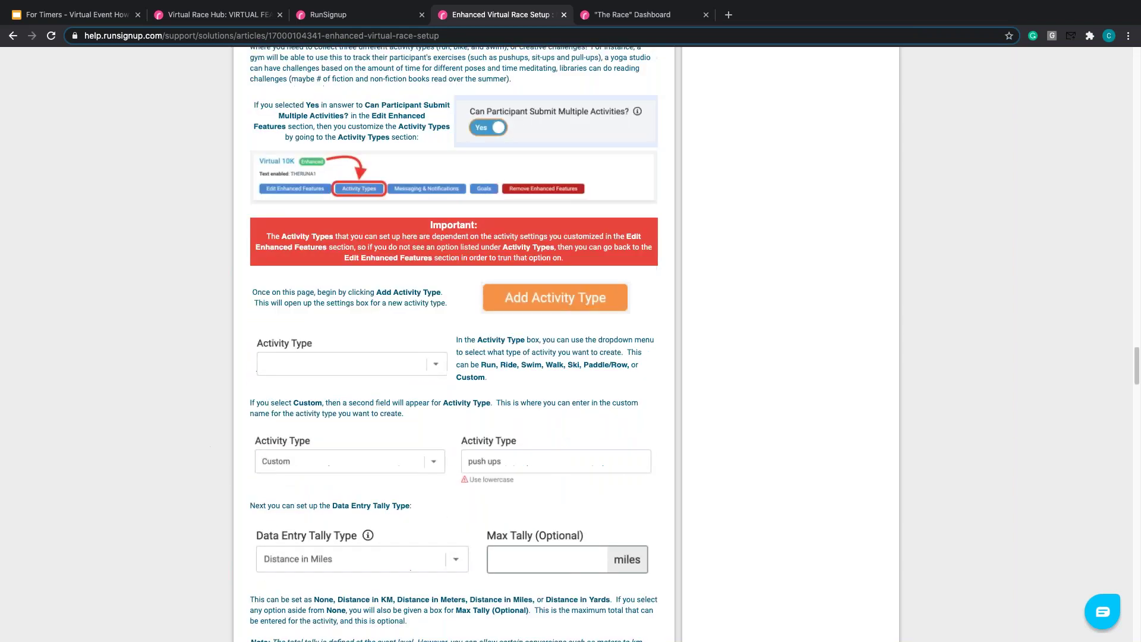
scroll(526, 360, "down", 7)
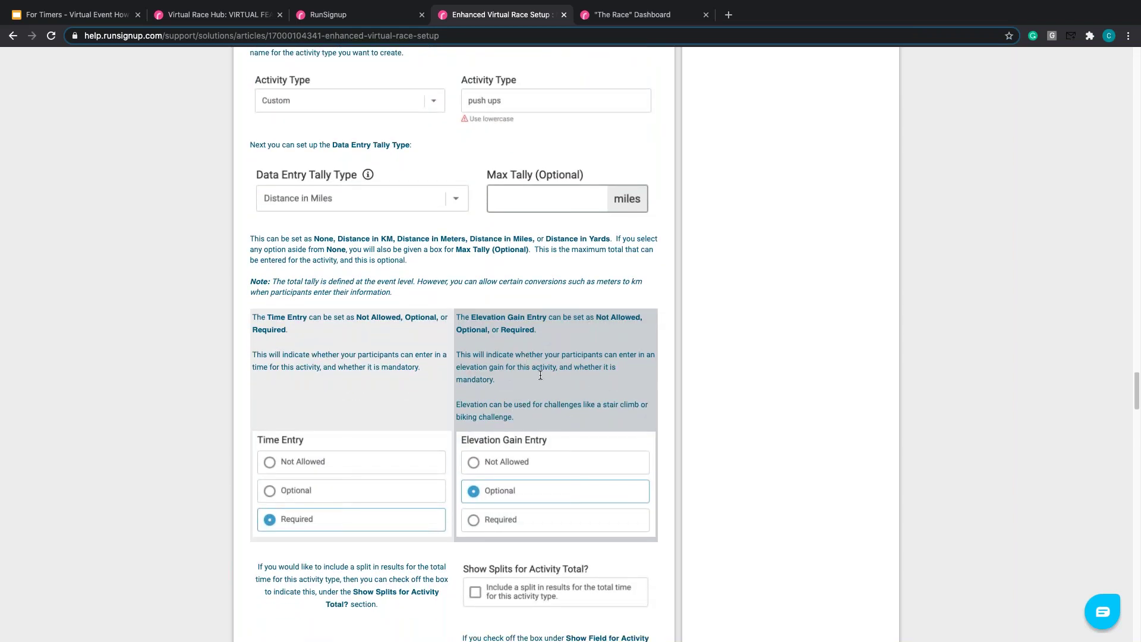
scroll(465, 390, "down", 8)
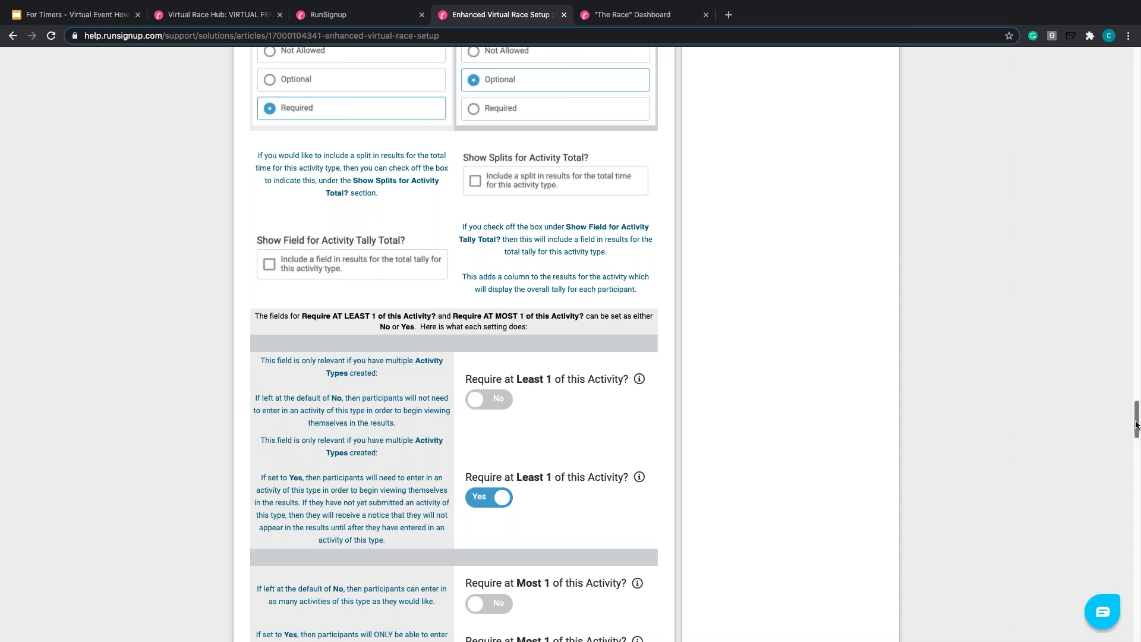
- Examine the article's Goals and Remove Enhanced Features sections, then return to its beginning
left_click_drag(1136, 425, 1087, 516)
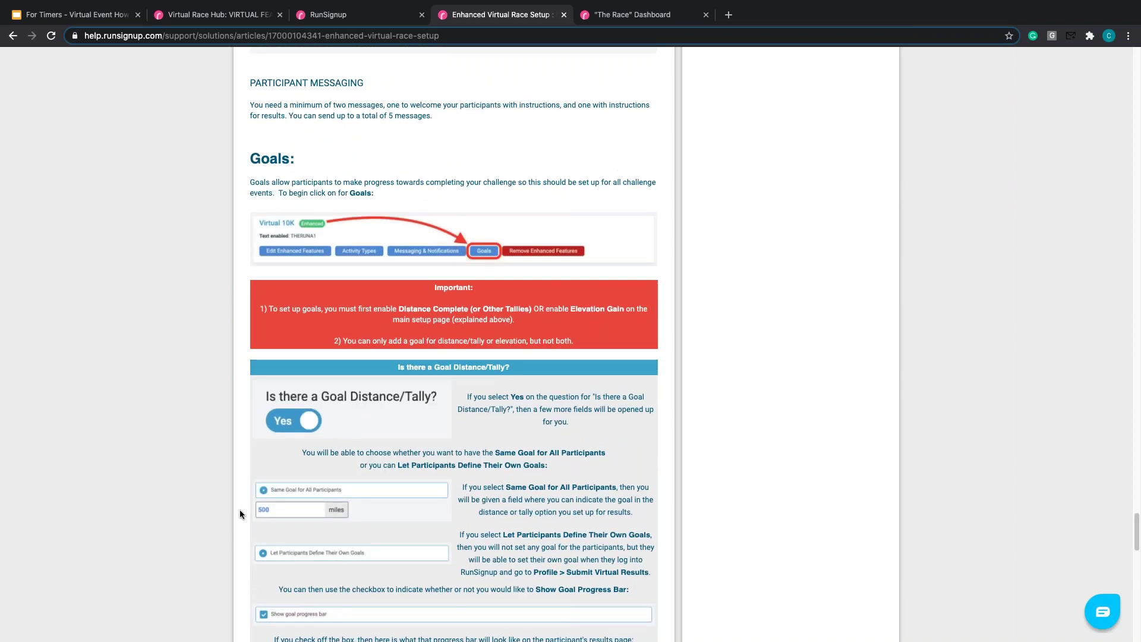
scroll(178, 509, "down", 2)
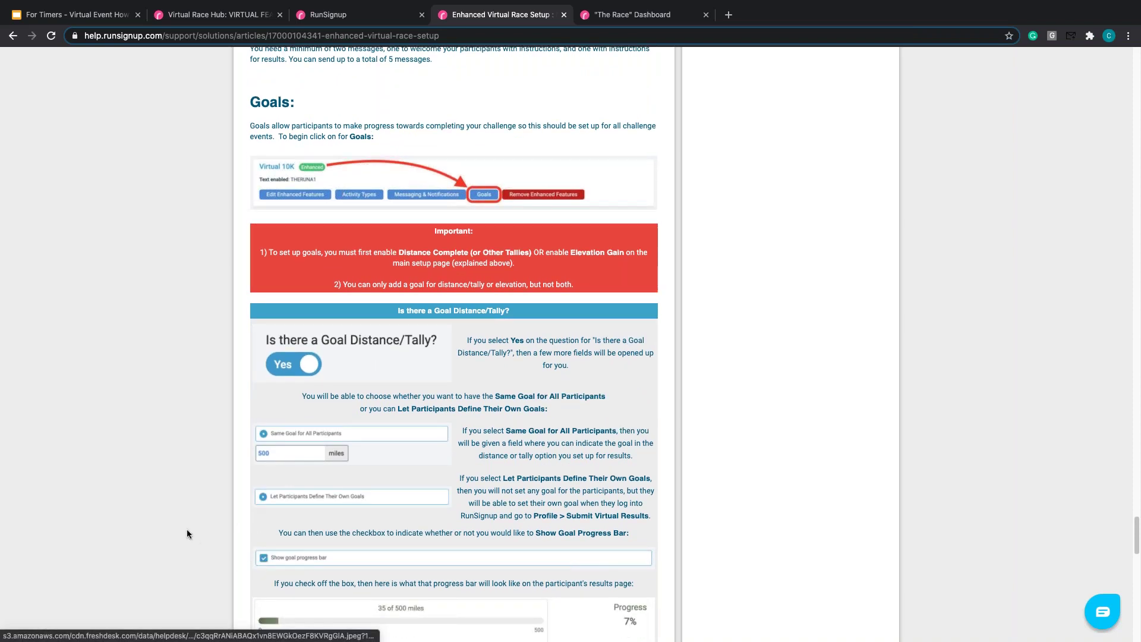
scroll(187, 511, "down", 1)
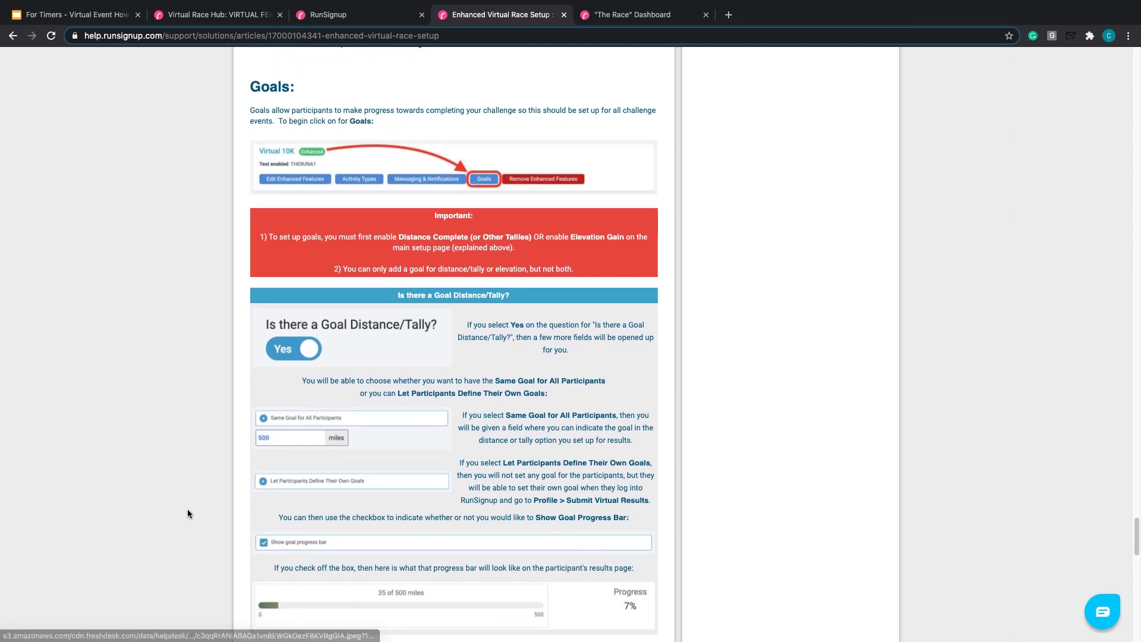
scroll(187, 508, "down", 5)
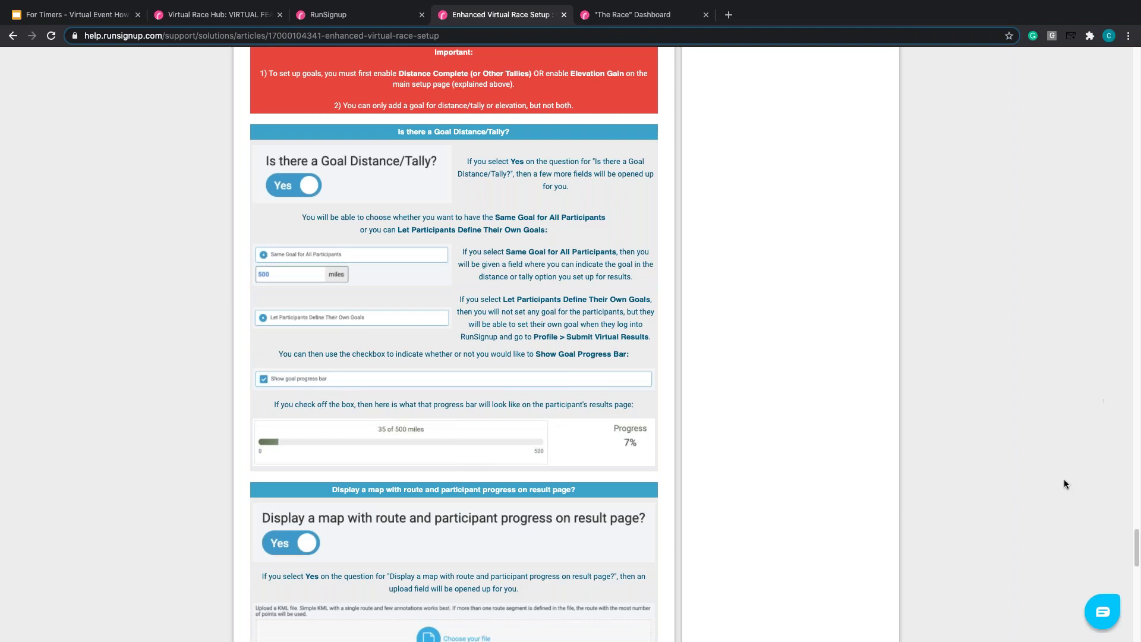
scroll(1136, 548, "up", 1)
left_click_drag(1136, 548, 1135, 605)
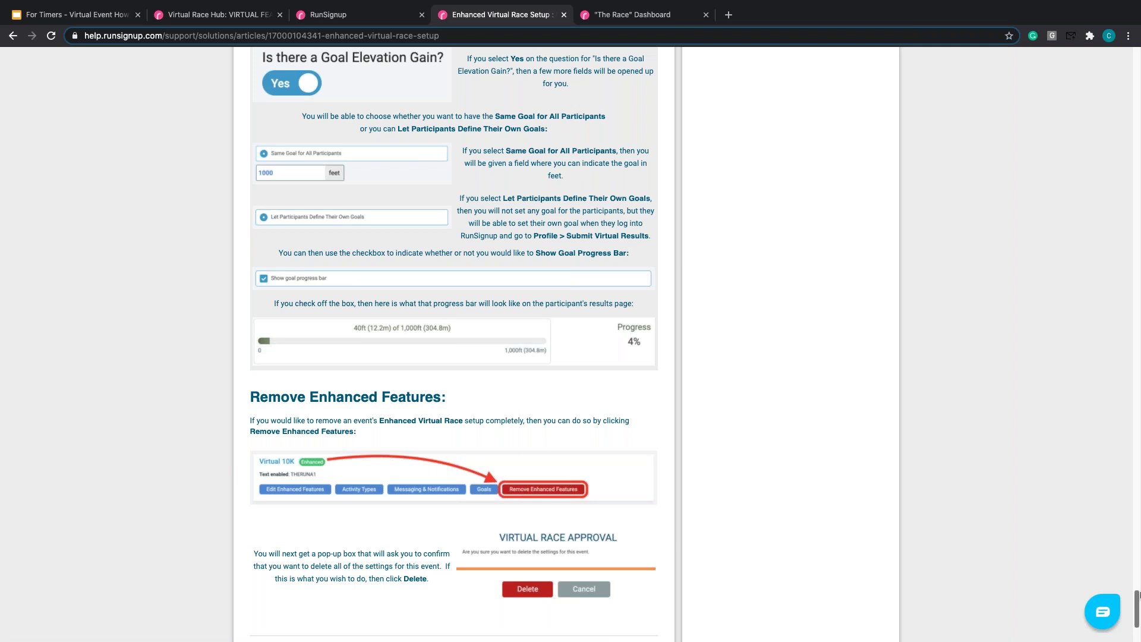
scroll(1139, 594, "up", 1)
scroll(1138, 501, "up", 20)
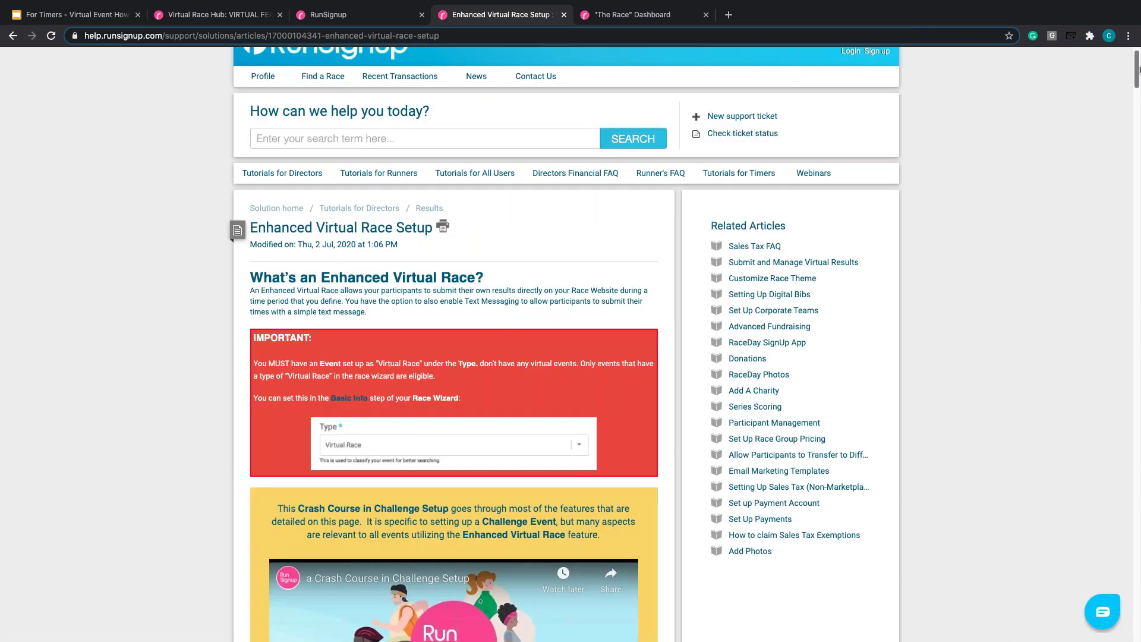
scroll(950, 350, "up", 1)
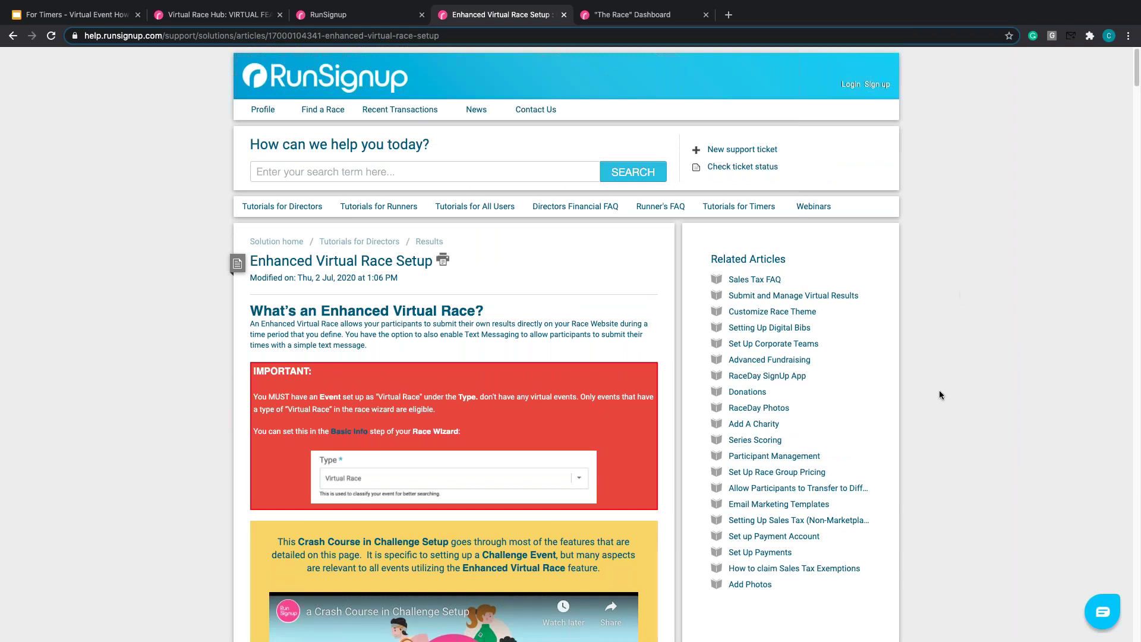
- Switch to "The Race" dashboard, find the bulk tools with the term "bulk", and open Bulk Race and Event Transfers
left_click(657, 18)
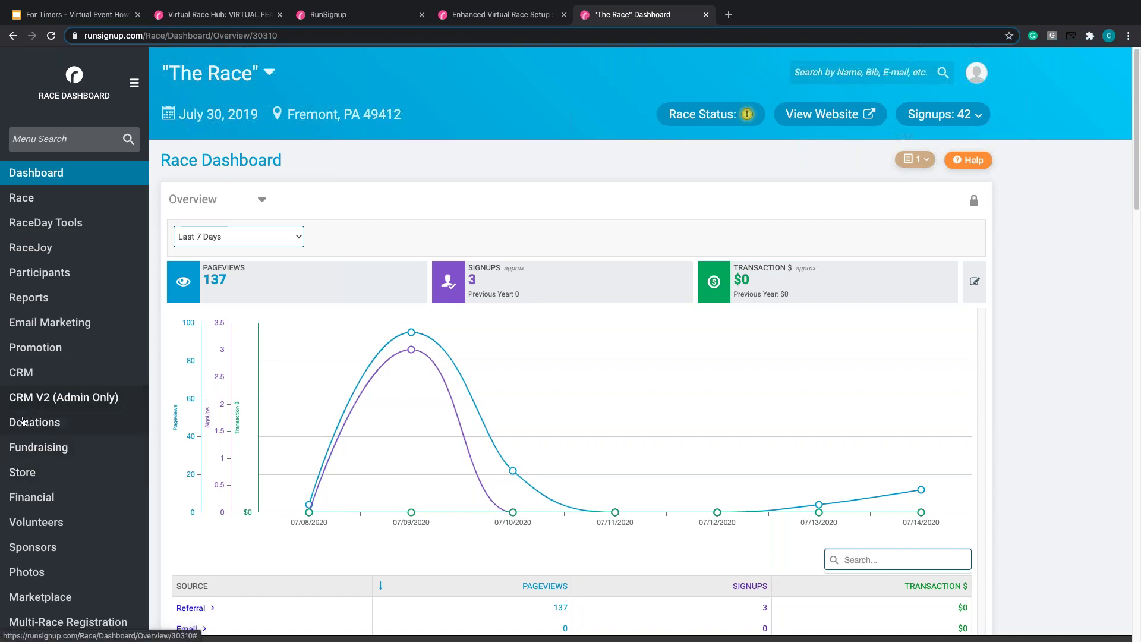
left_click(68, 137)
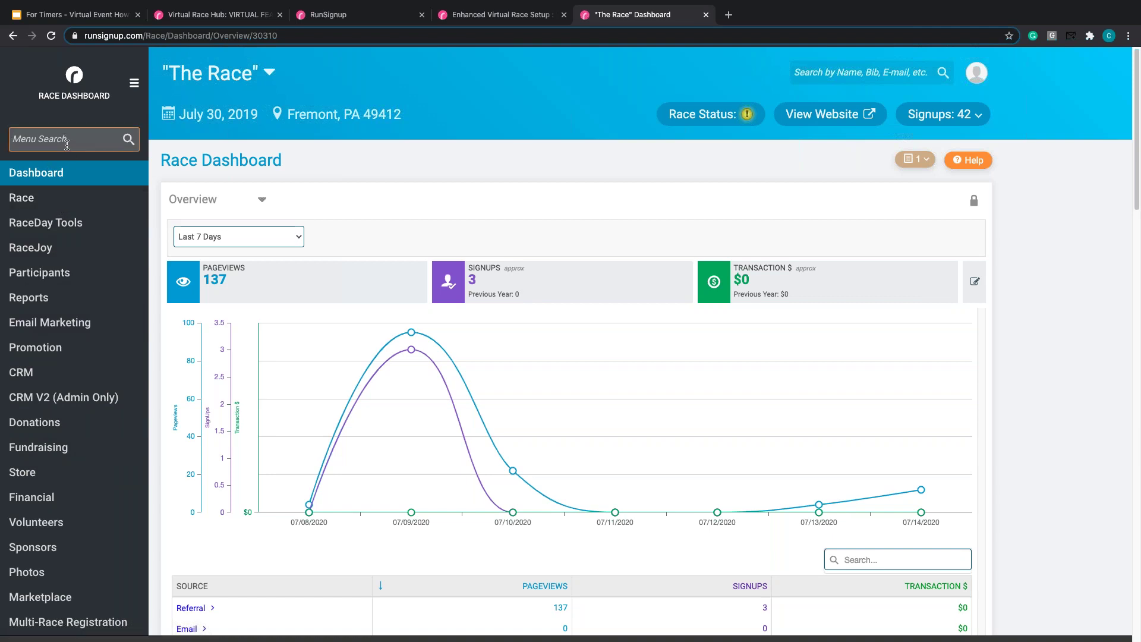
type("bulk")
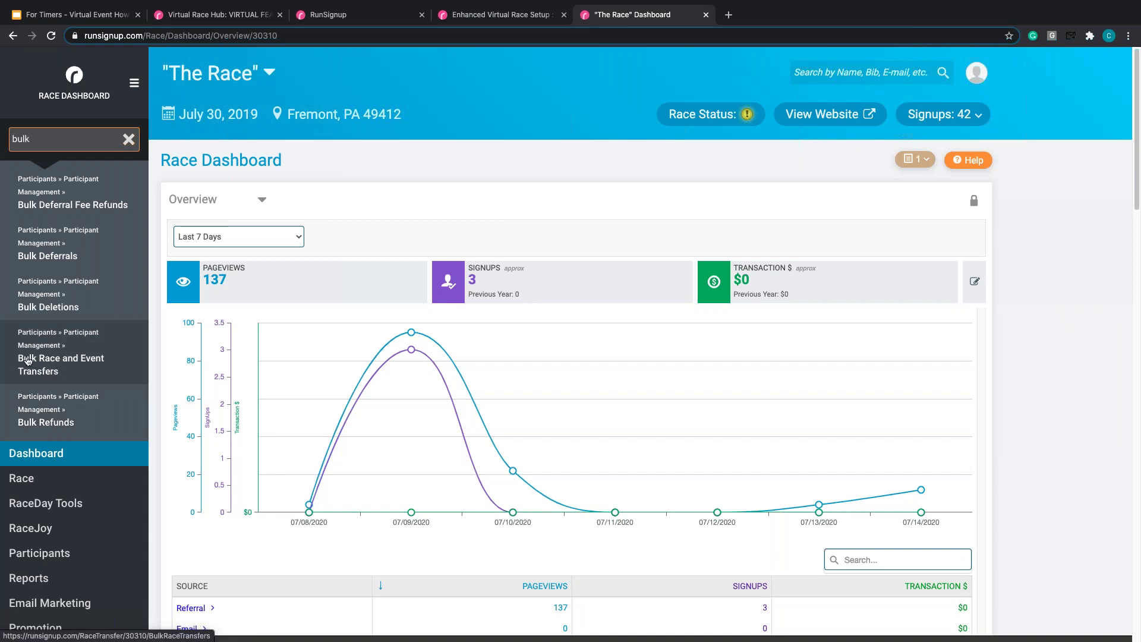
left_click(108, 357)
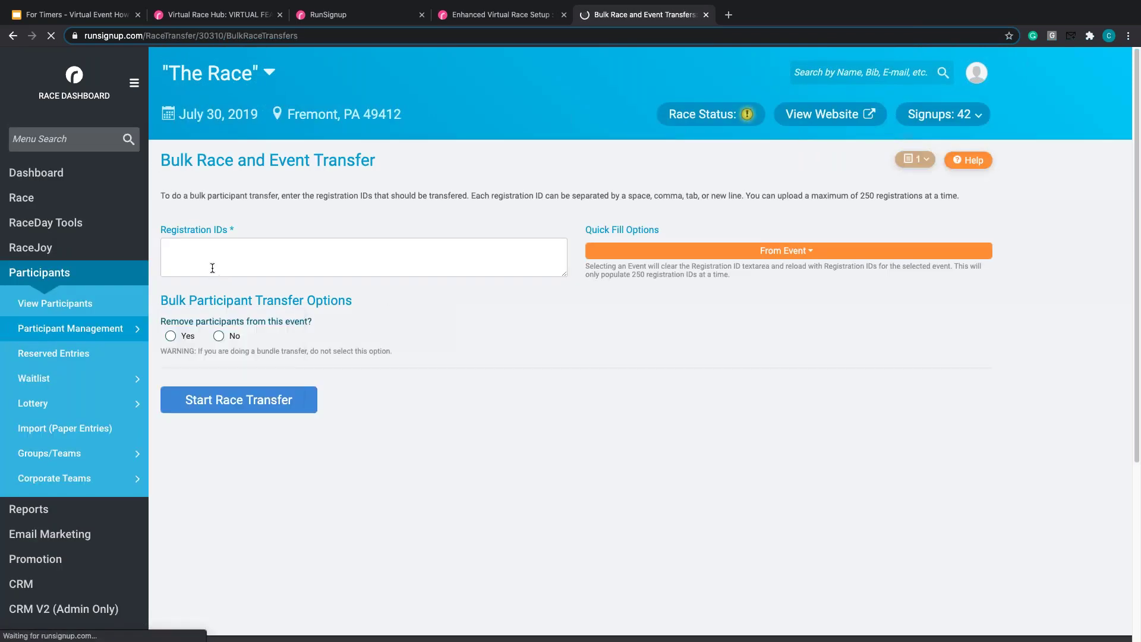
- View the From Event quick fill choices on the Bulk Race and Event Transfer page and close the list without choosing an event
left_click(710, 251)
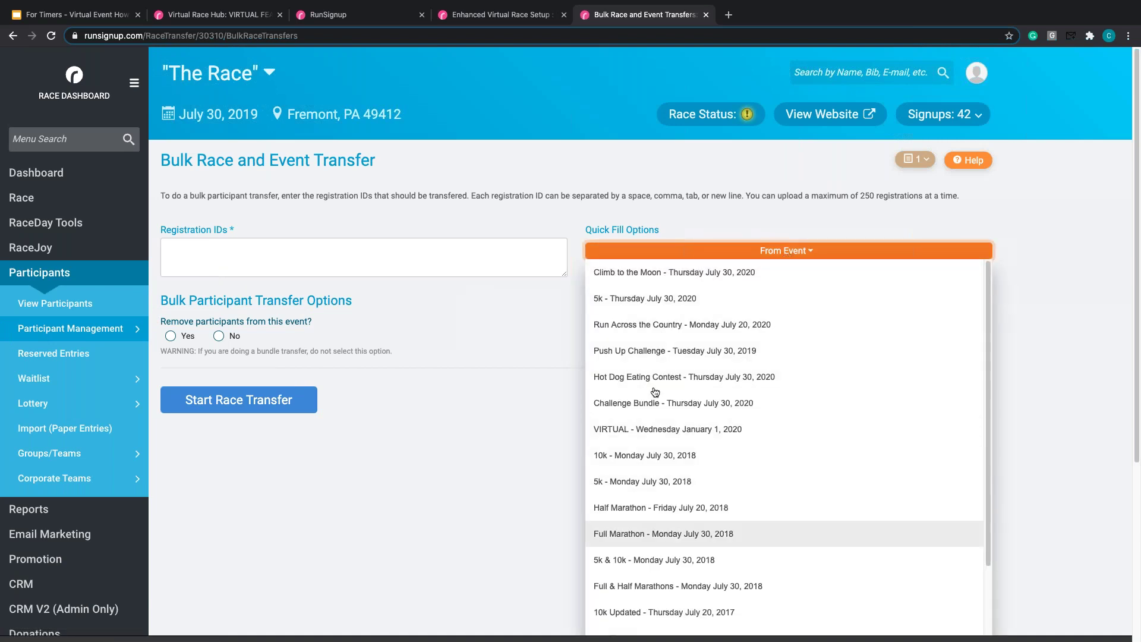
left_click(427, 501)
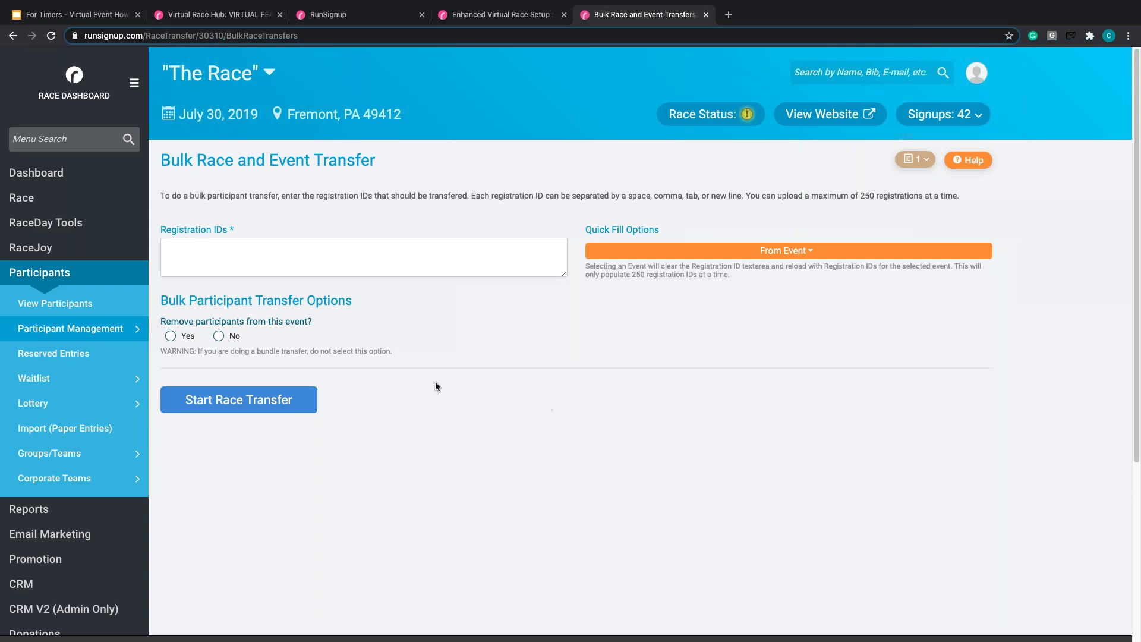
left_click(246, 409)
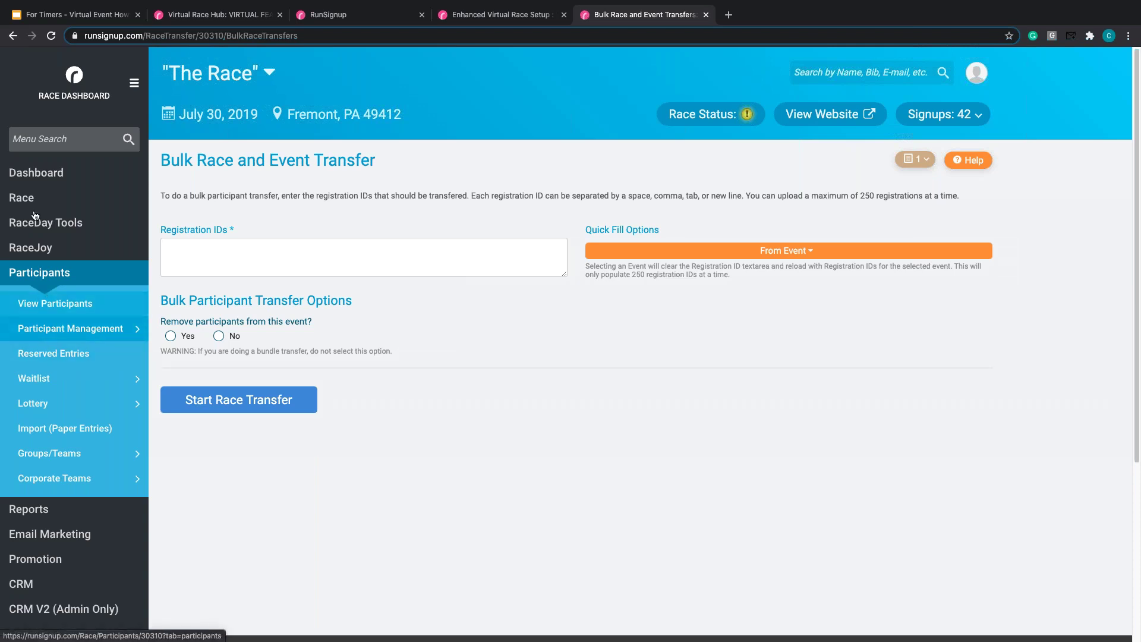
- View the Participant Management tools for transfers, deferrals and refunds, and close the list without choosing one
left_click(44, 334)
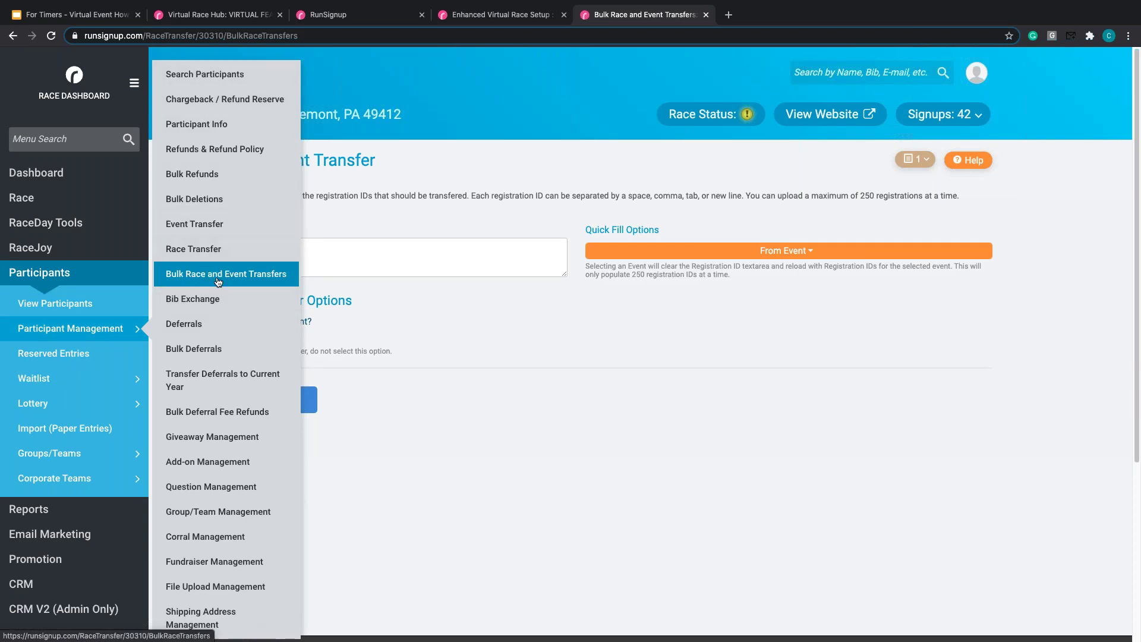
left_click(508, 426)
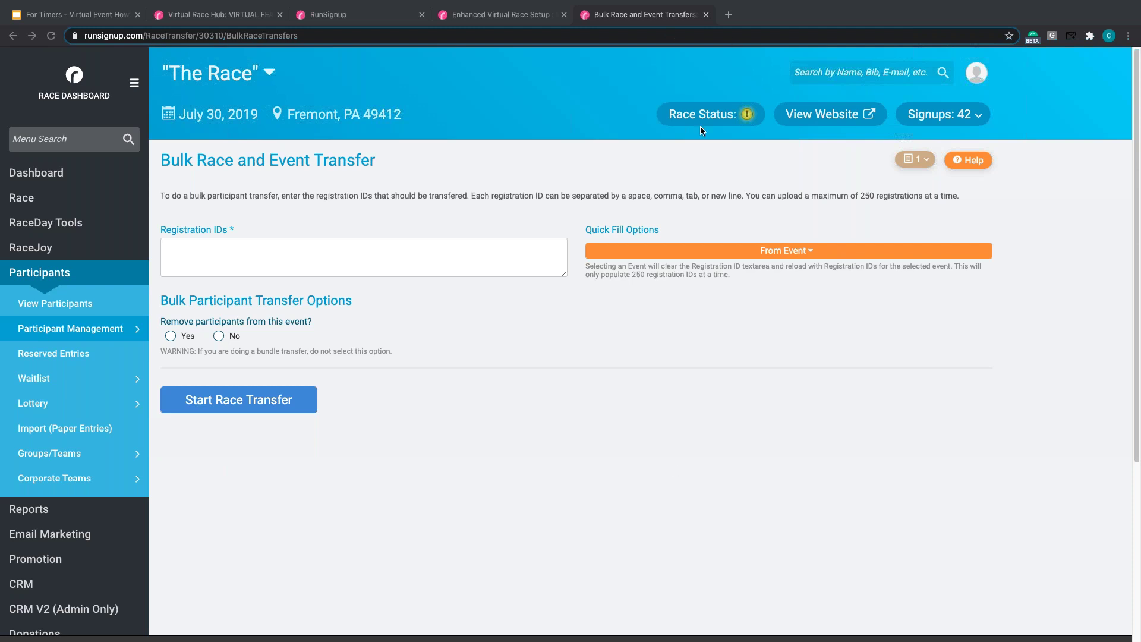
left_click(731, 14)
right_click(693, 37)
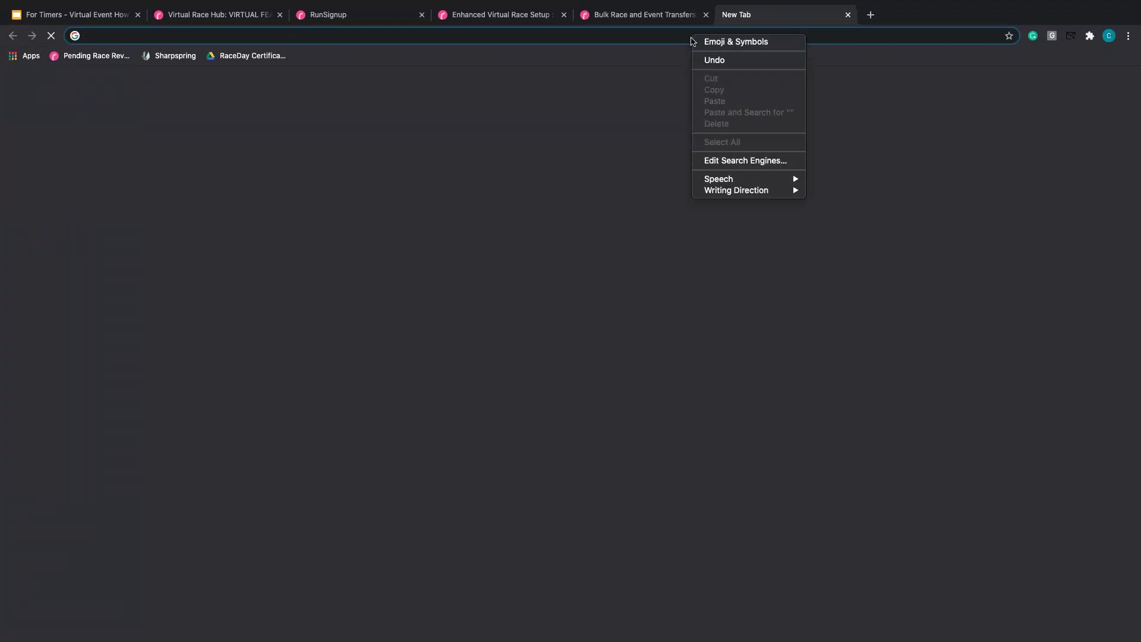
left_click(606, 34)
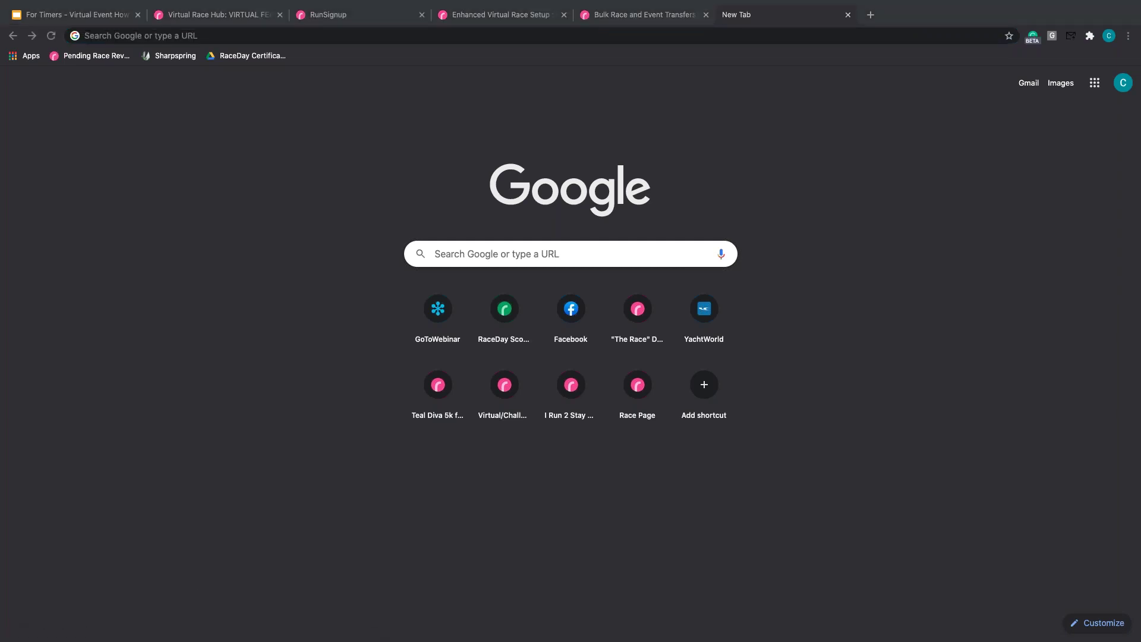
left_click(528, 38)
type("https://runsignup.com/Race/CoronaVirus/Page/transfers")
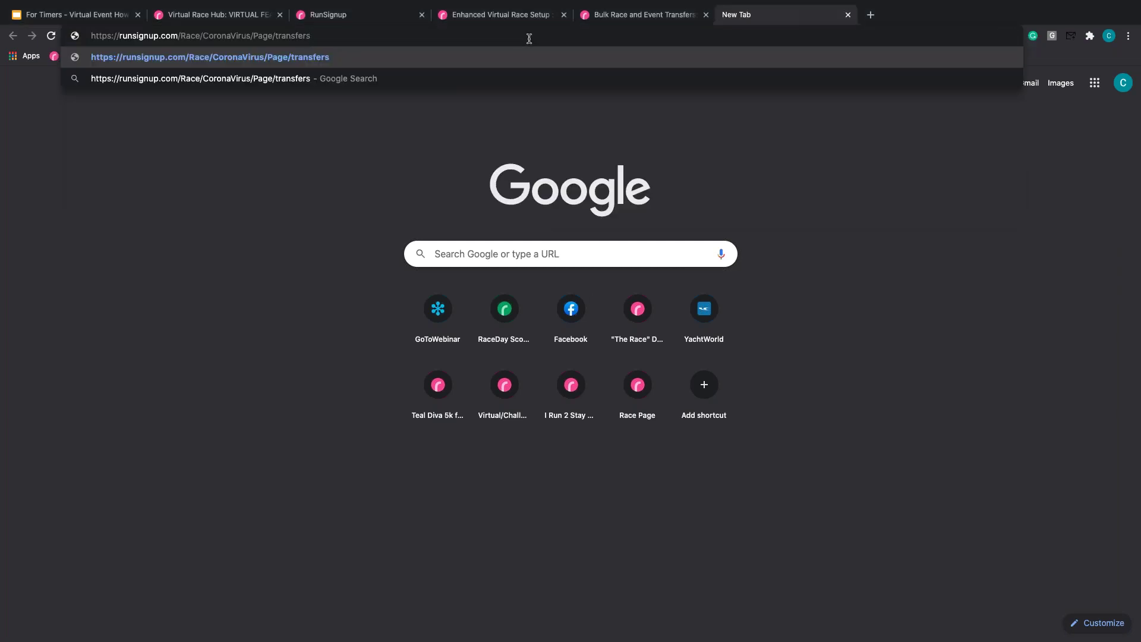
key("Return")
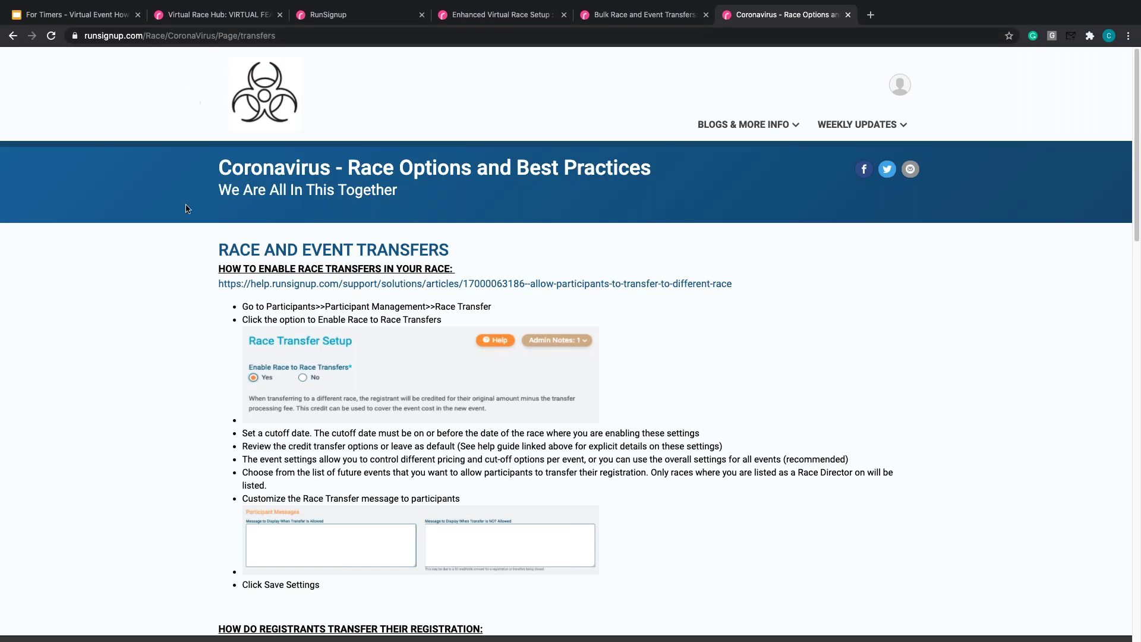
- Examine the Race and Event Transfers page's instructions on enabling transfers, how registrants transfer, and communicating transfers to customers
mouse_move(783, 129)
scroll(148, 287, "down", 1)
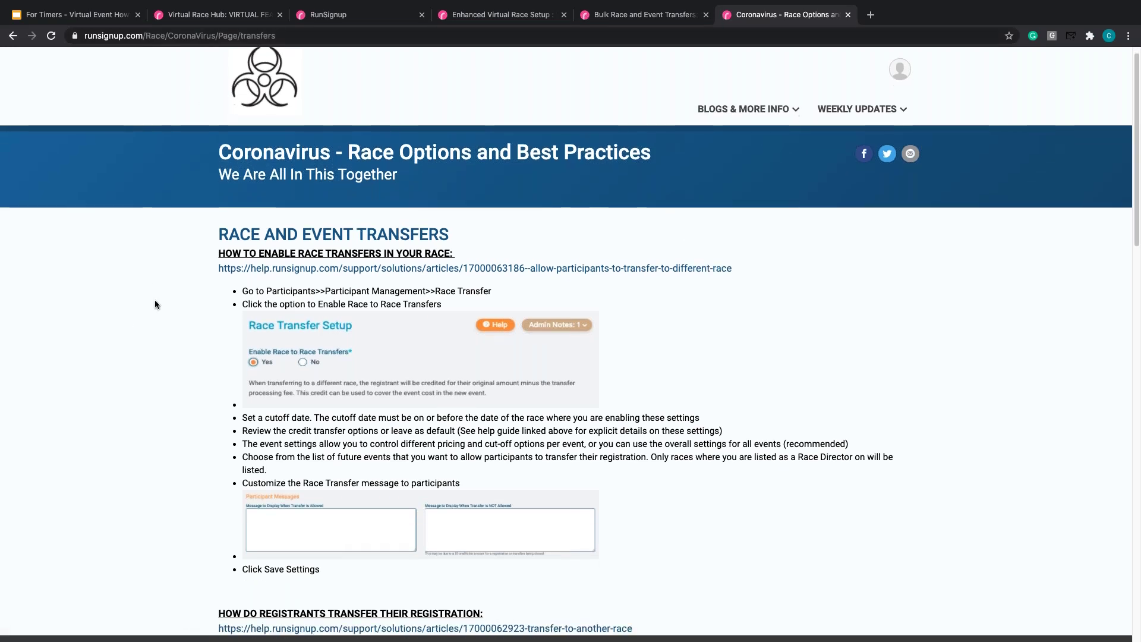
scroll(155, 298, "down", 4)
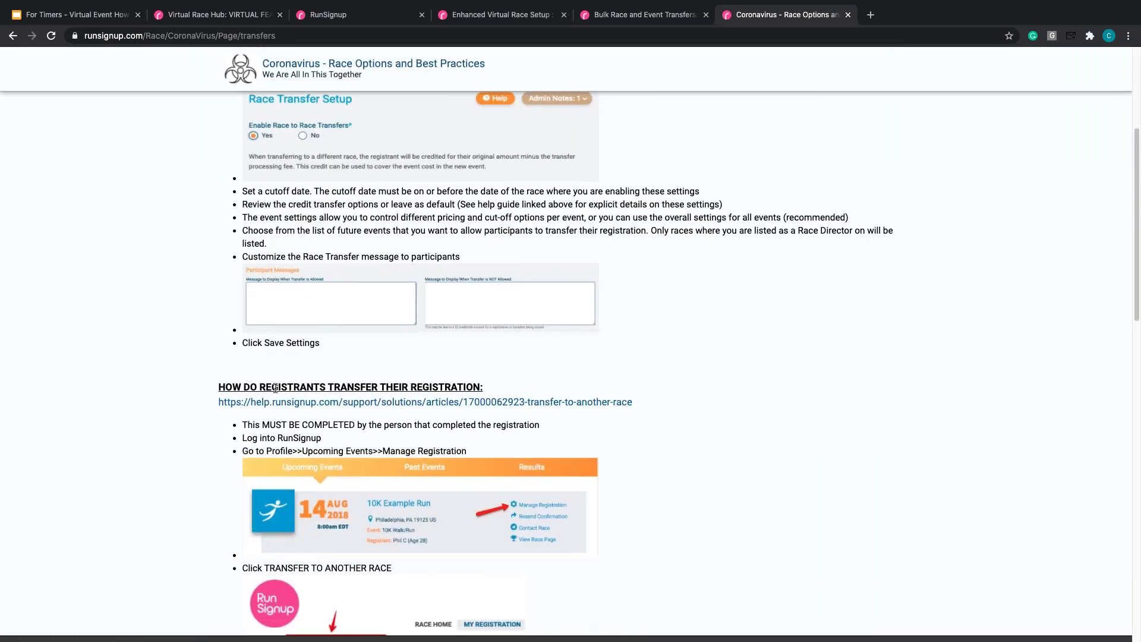
scroll(179, 354, "down", 1)
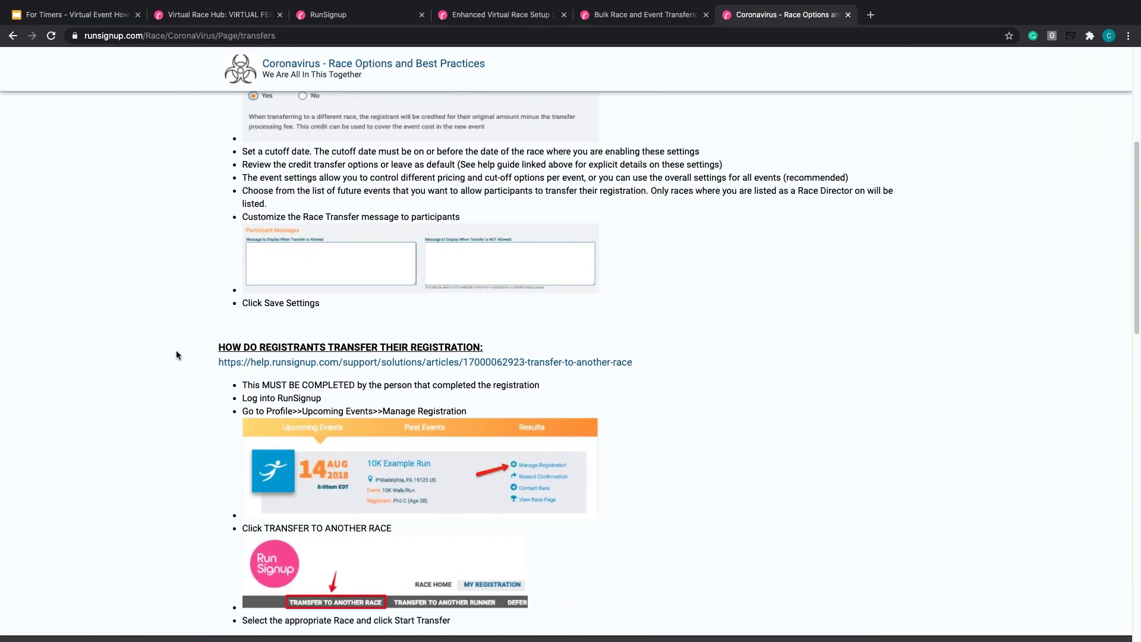
scroll(177, 354, "down", 3)
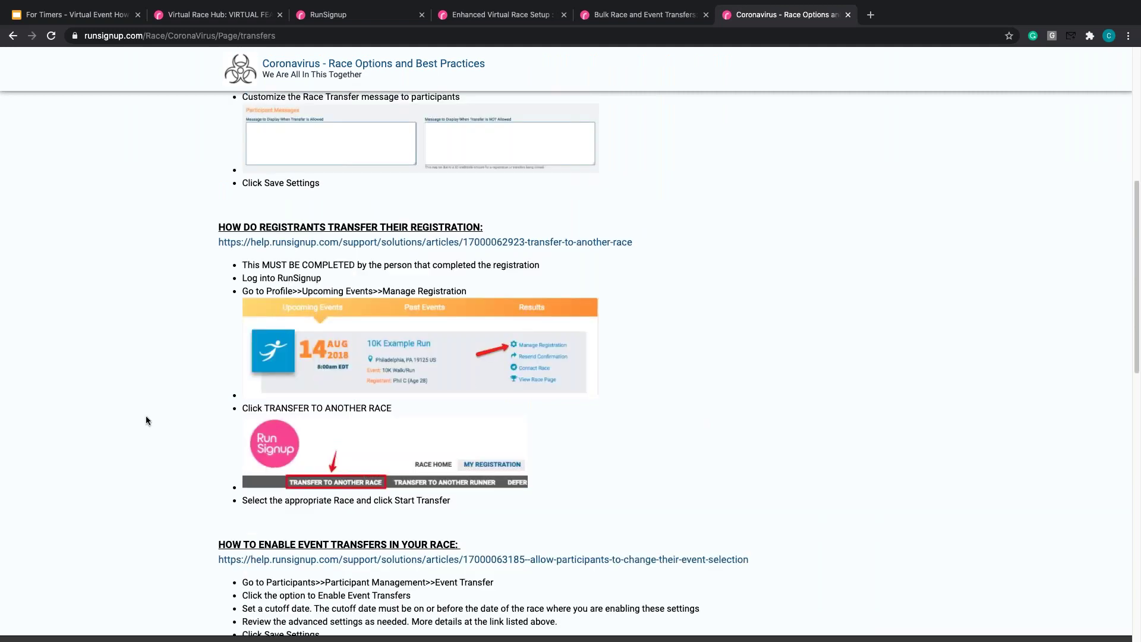
scroll(150, 391, "down", 5)
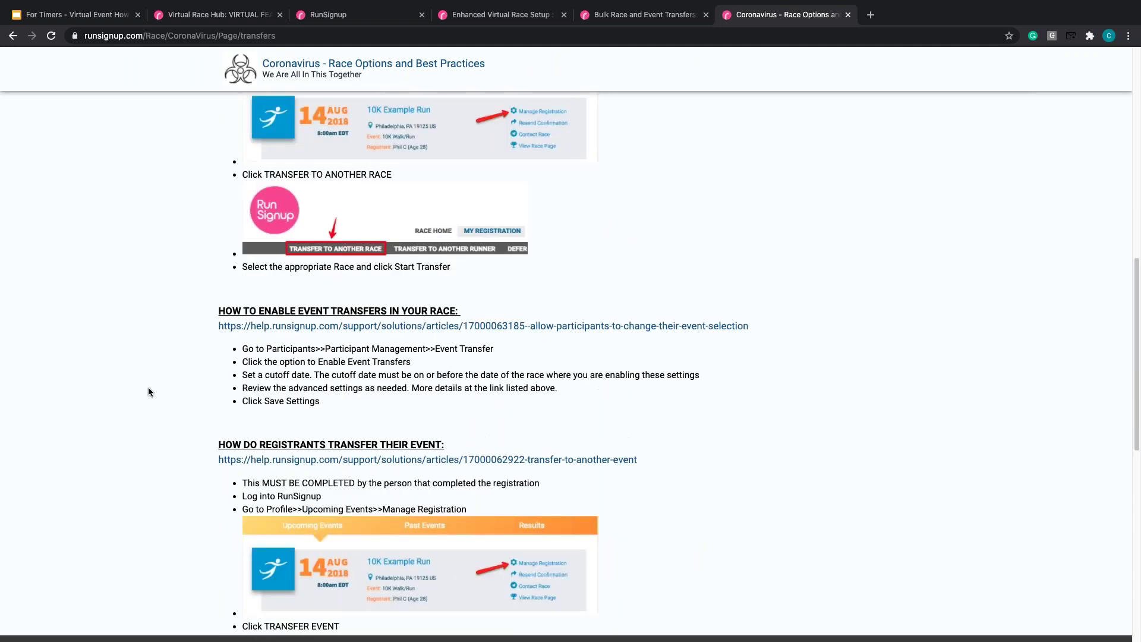
scroll(148, 392, "down", 1)
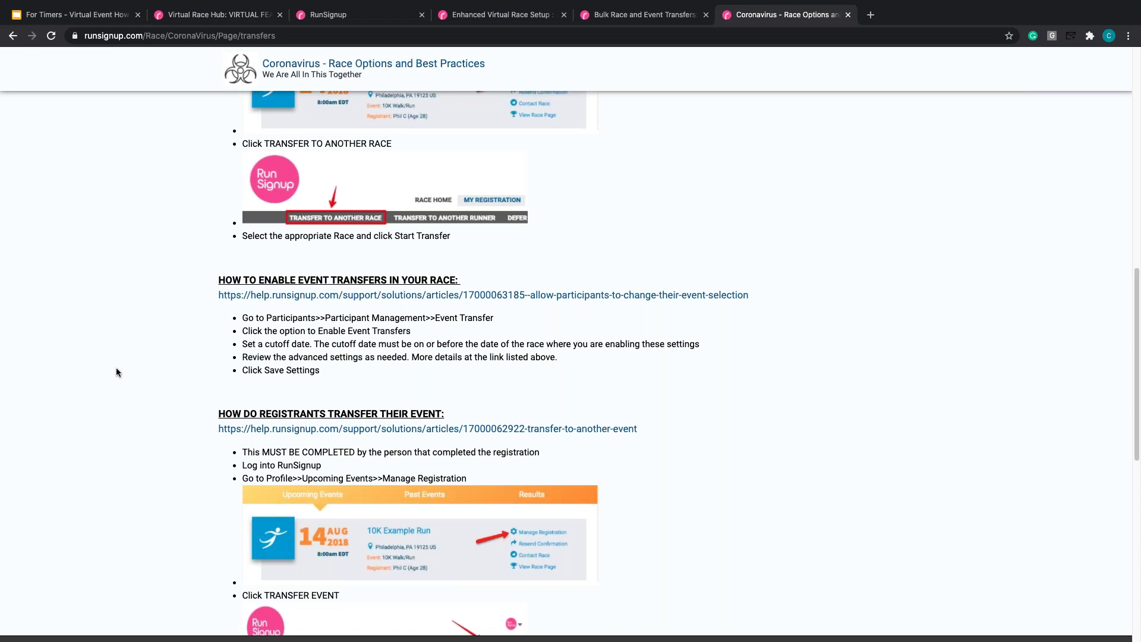
scroll(118, 372, "down", 3)
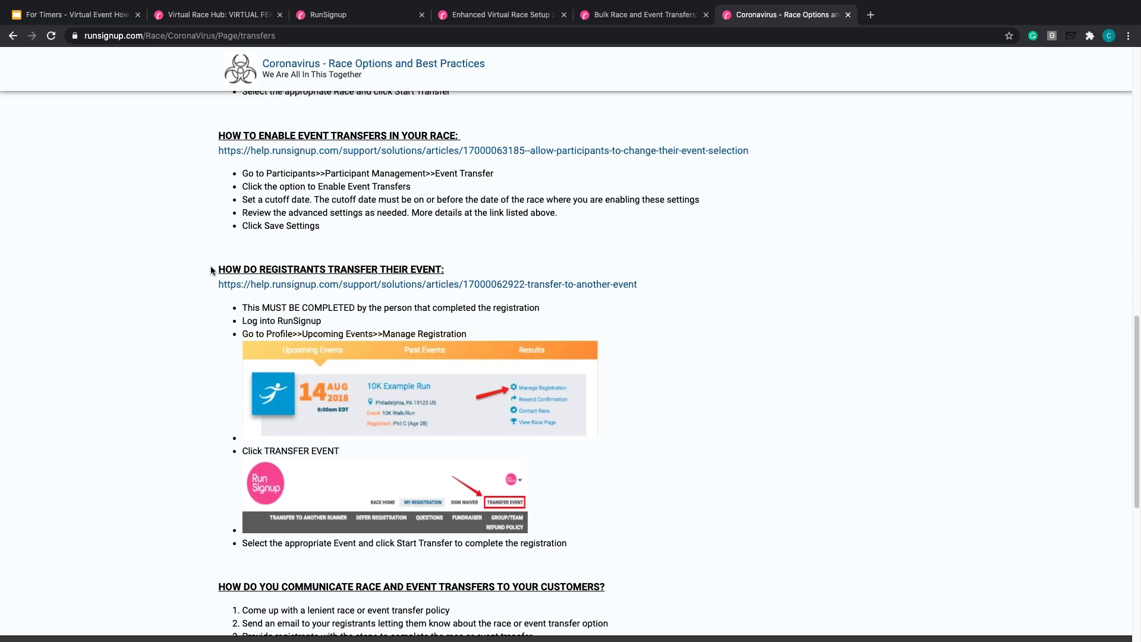
scroll(210, 266, "up", 2)
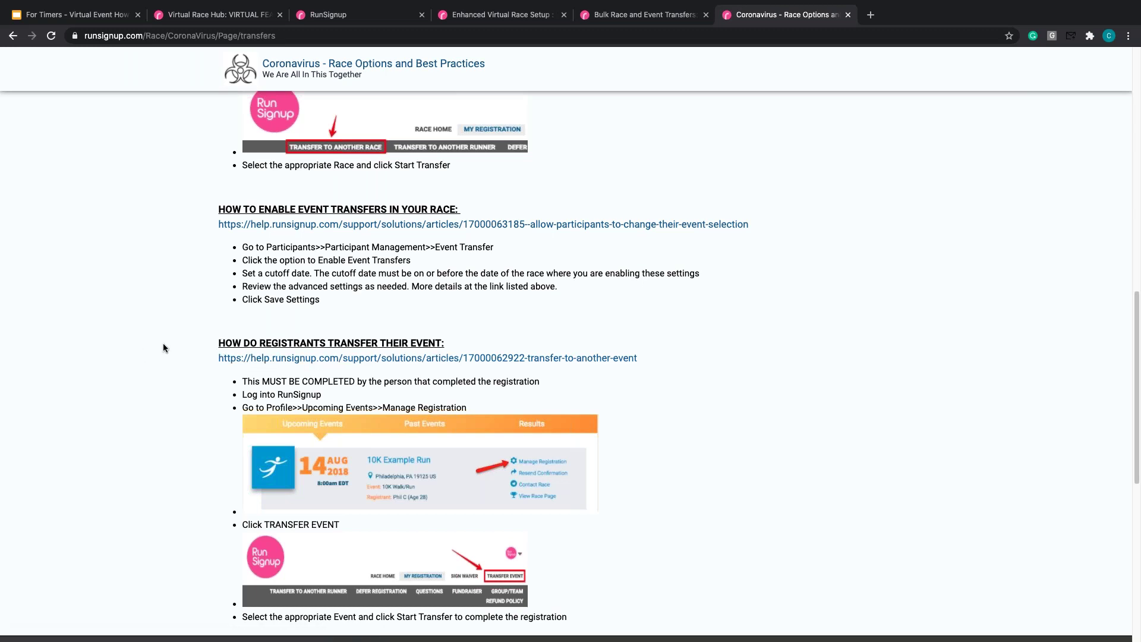
scroll(176, 347, "down", 4)
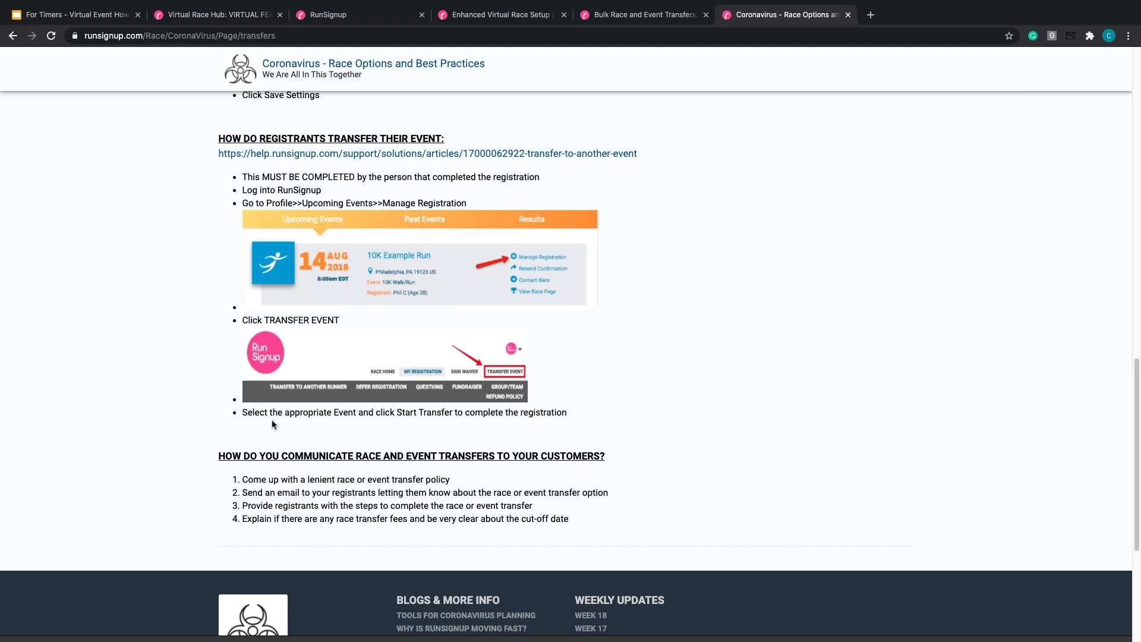
- Switch back to the dashboard of "The Race" and open its Race Wizard
left_click(621, 18)
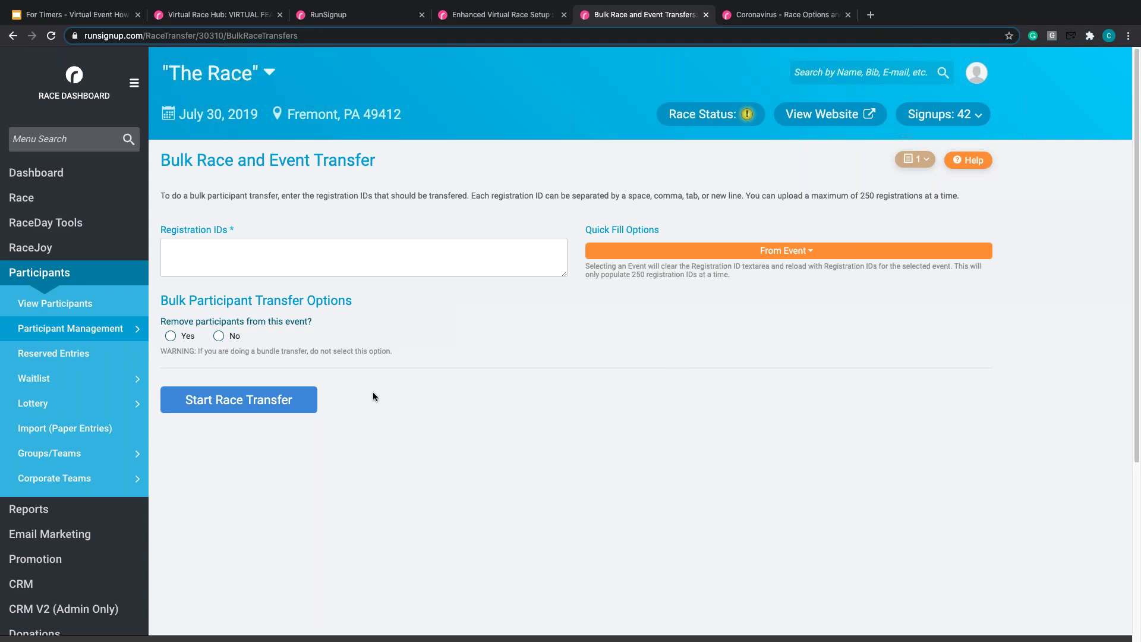
left_click(42, 275)
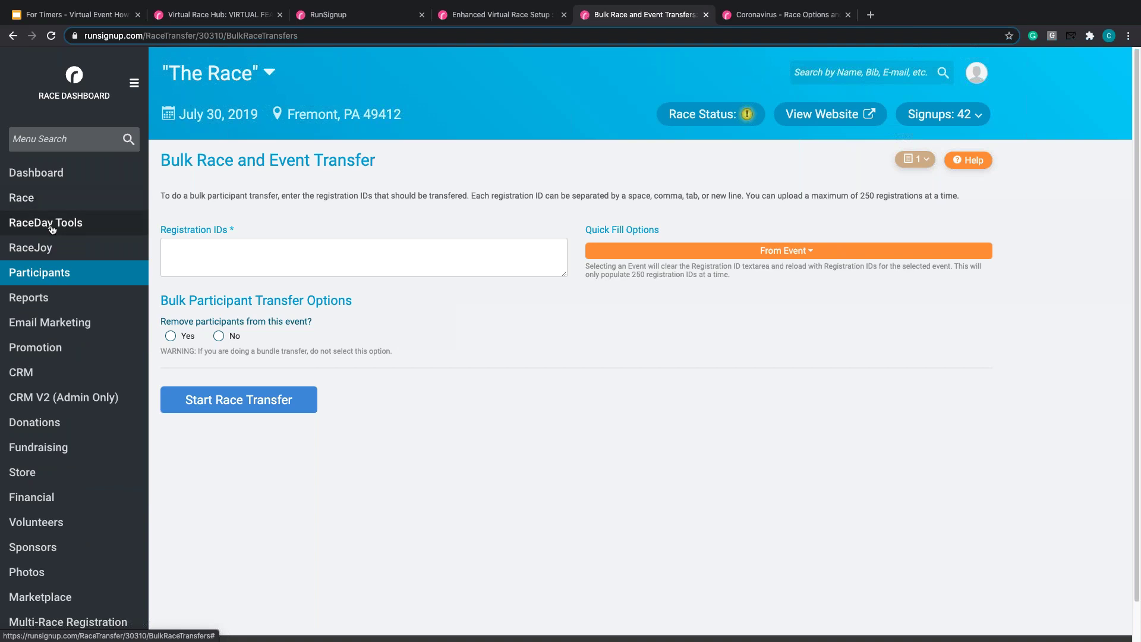
left_click(30, 203)
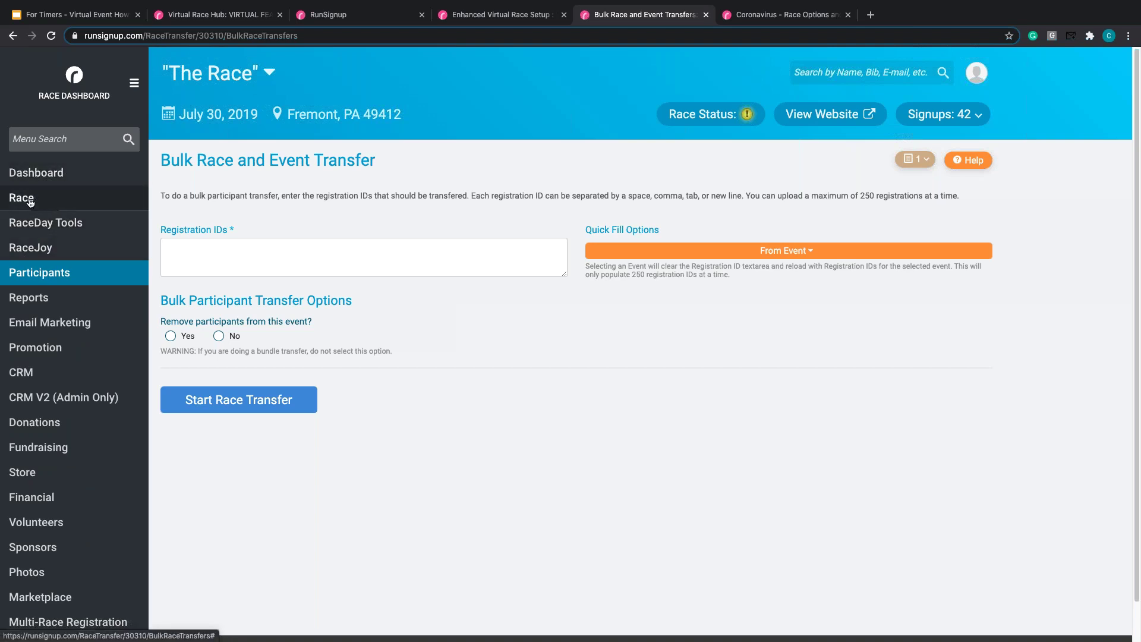
left_click(60, 236)
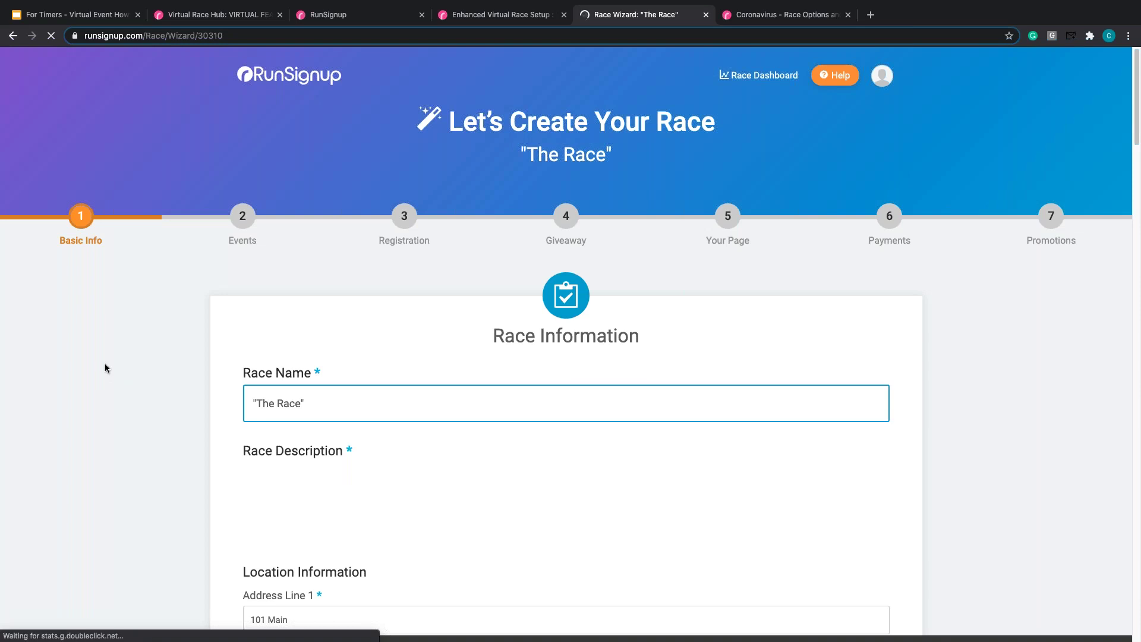
- Look through the wizard's race description, location and contact fields, check the Events step, and return to Basic Info
scroll(105, 363, "down", 5)
scroll(104, 367, "down", 1)
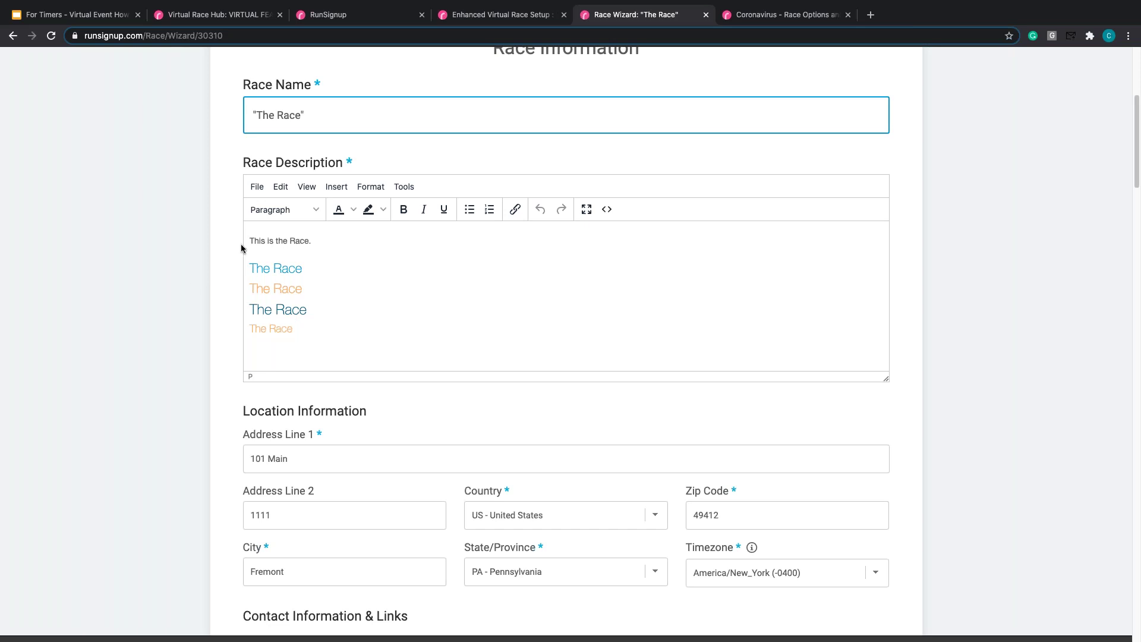
scroll(179, 327, "down", 4)
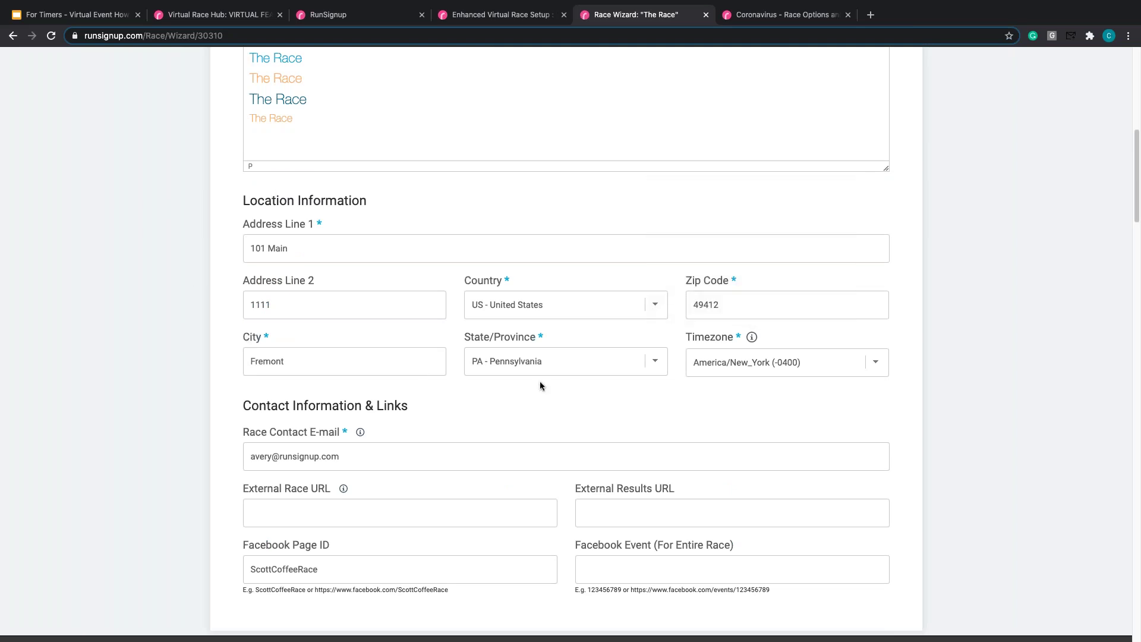
scroll(59, 389, "up", 15)
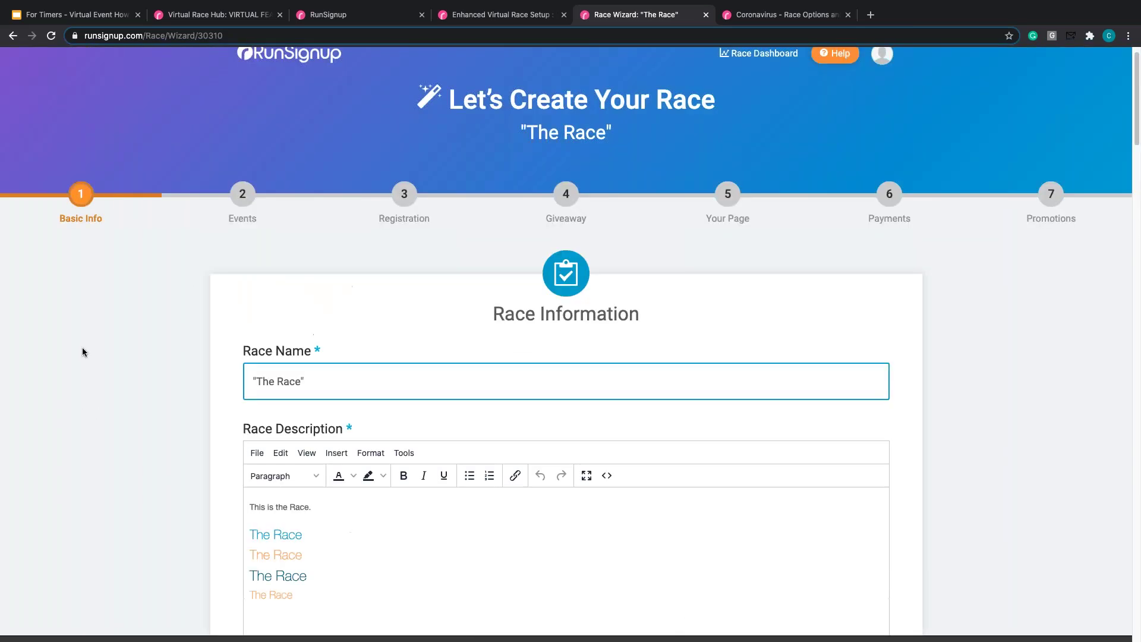
left_click(241, 226)
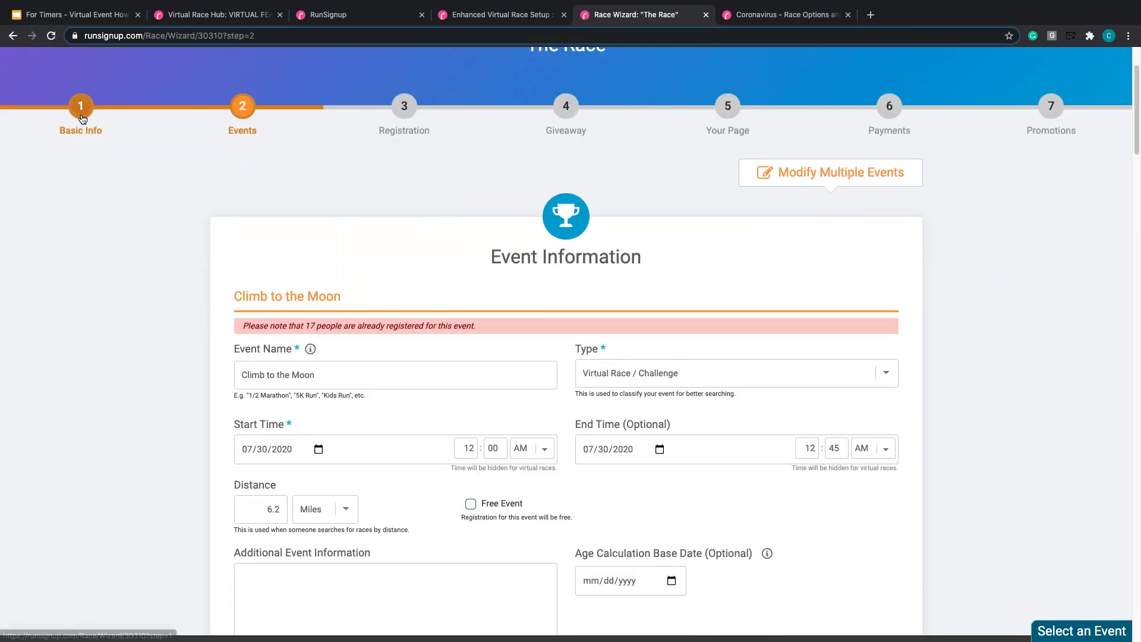
left_click(82, 119)
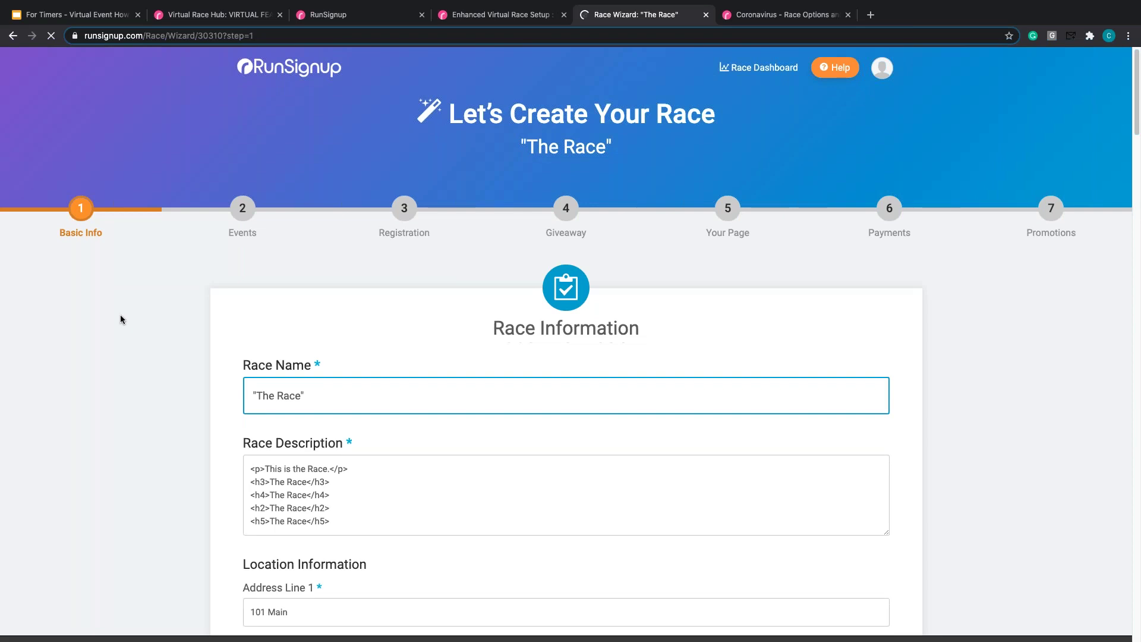
- Examine the event names, types, start times and end times under Set Up Your Events, then return to the page's beginning
scroll(120, 319, "down", 10)
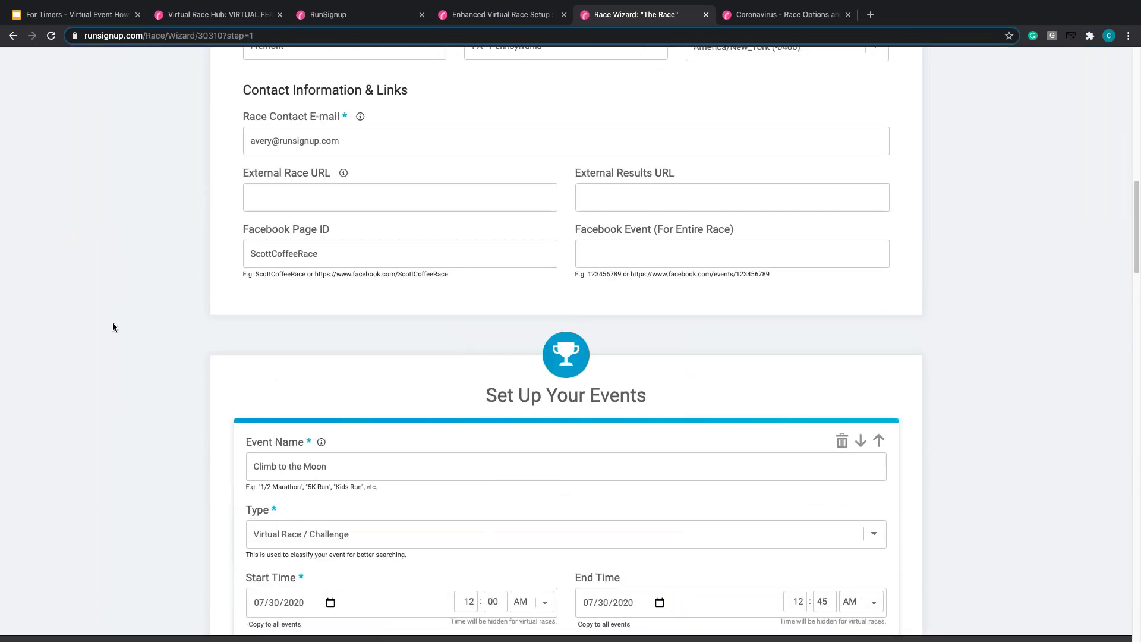
scroll(111, 327, "down", 4)
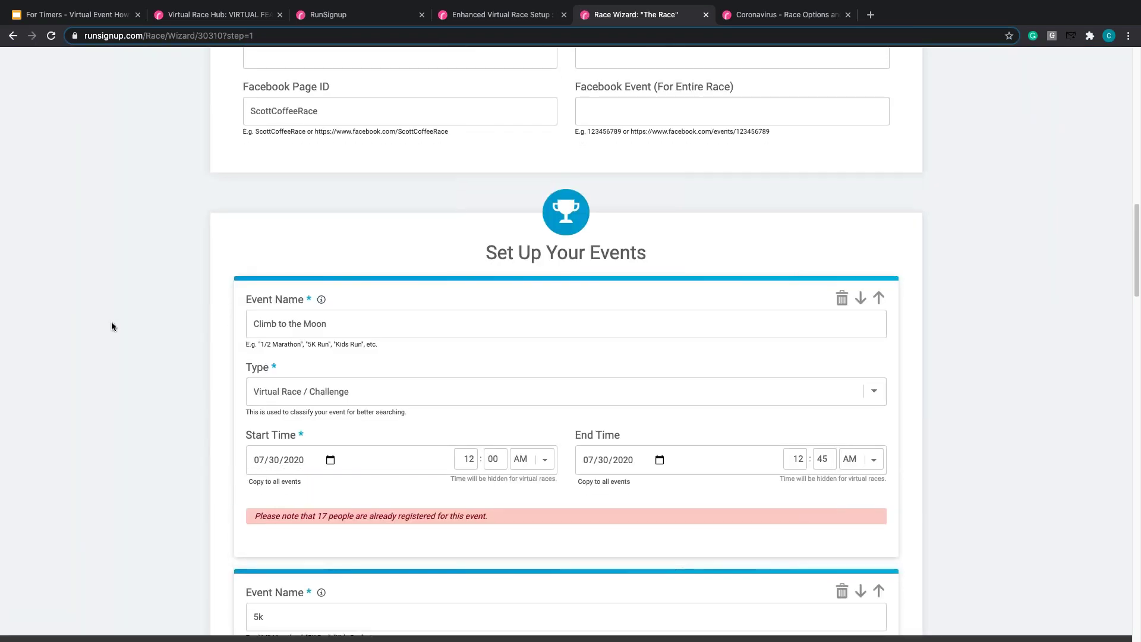
scroll(112, 326, "down", 2)
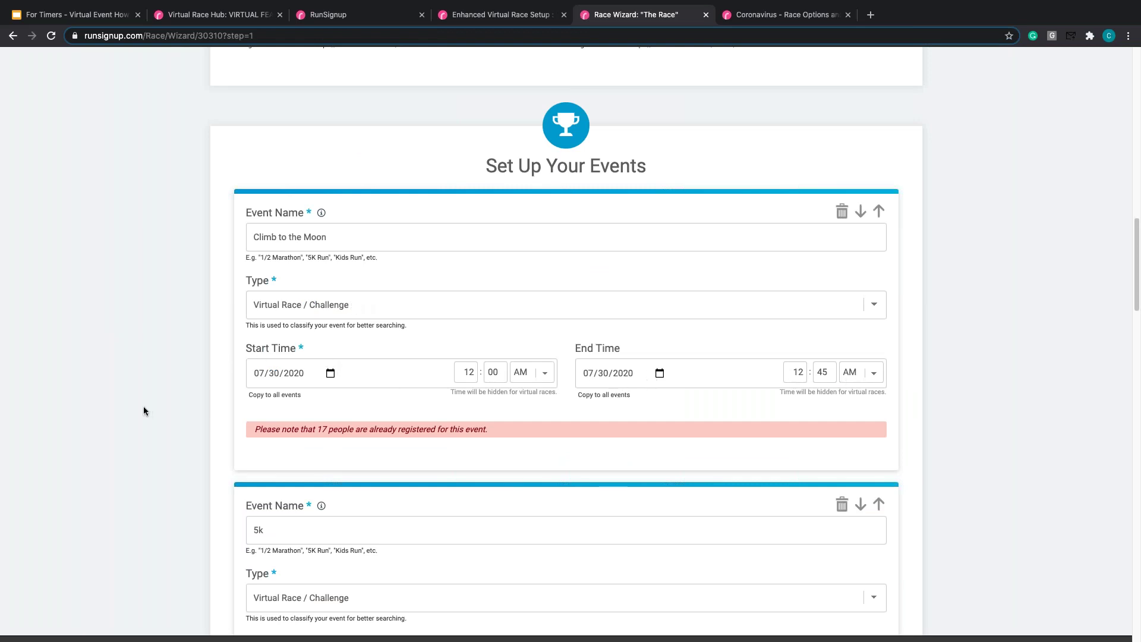
scroll(143, 407, "down", 5)
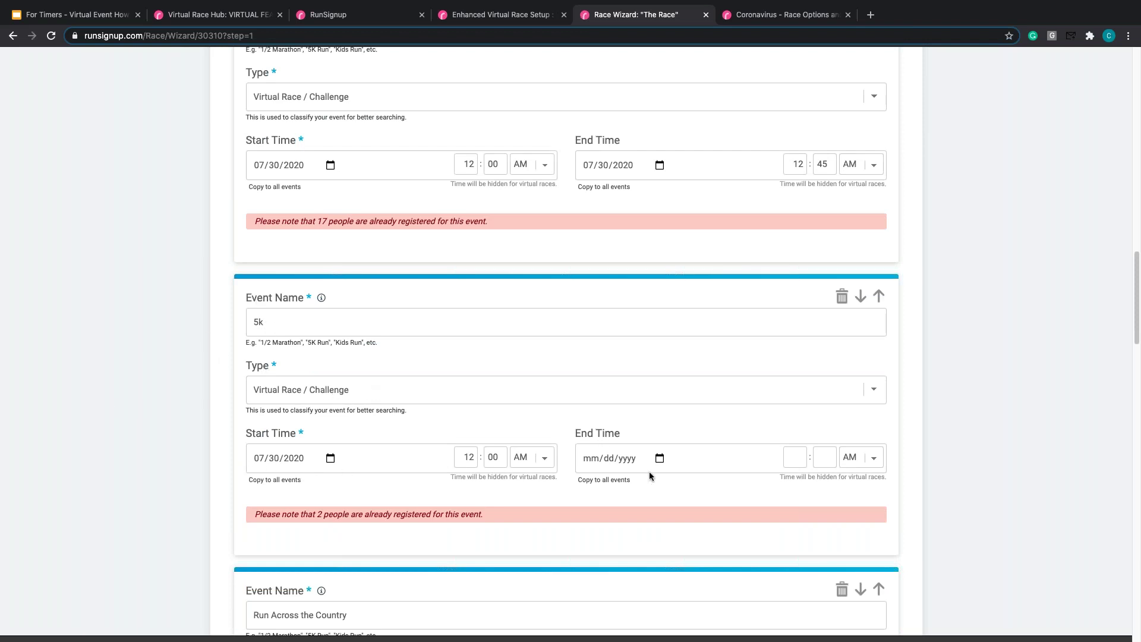
scroll(317, 409, "down", 5)
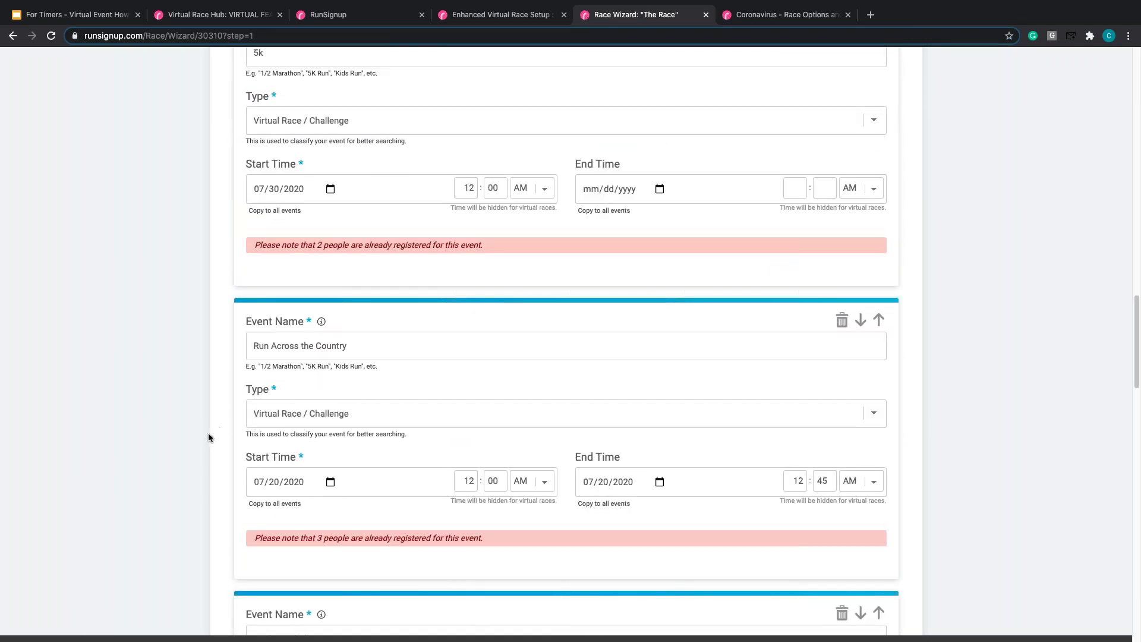
scroll(205, 433, "down", 5)
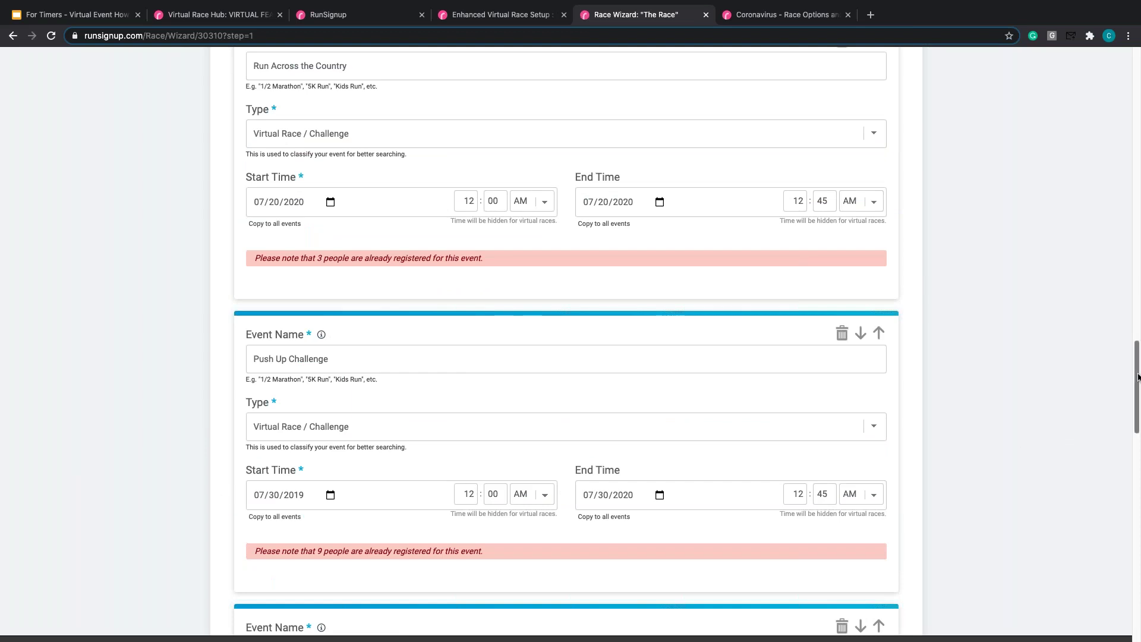
left_click_drag(1136, 331, 1136, 49)
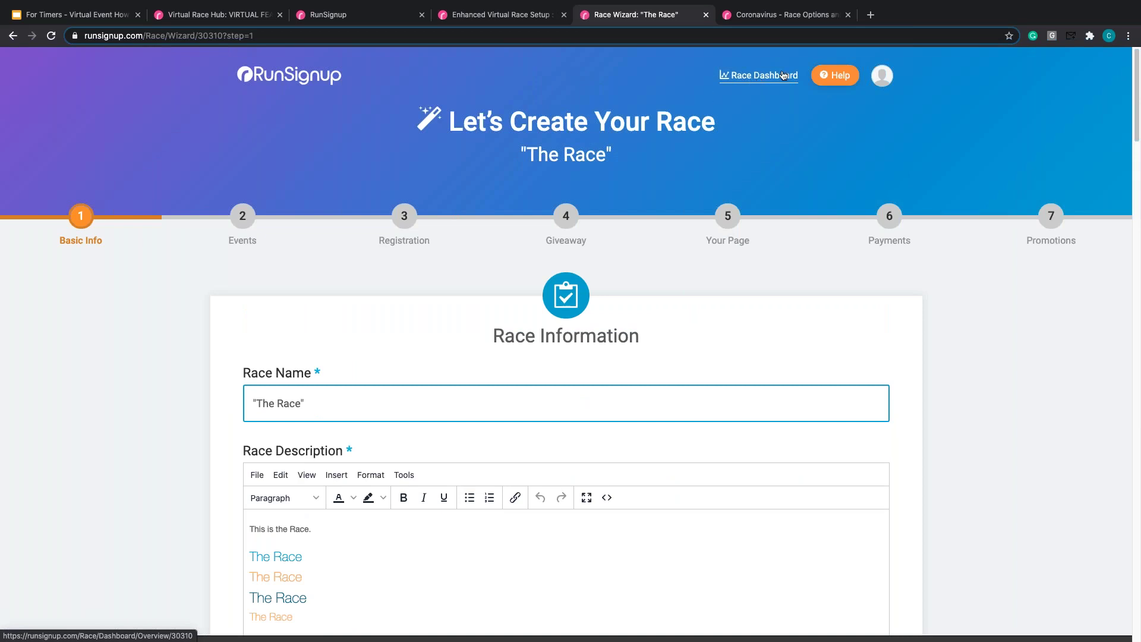
- Return to the Race Dashboard and open Configure Virtual Results for the race's virtual events
left_click(783, 76)
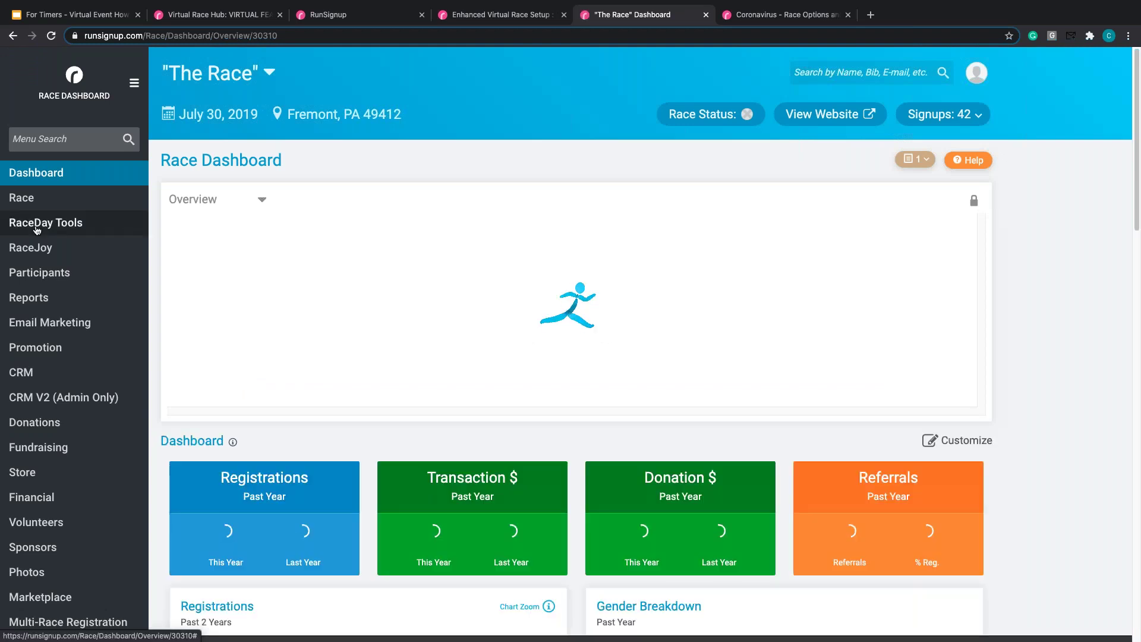
left_click(36, 229)
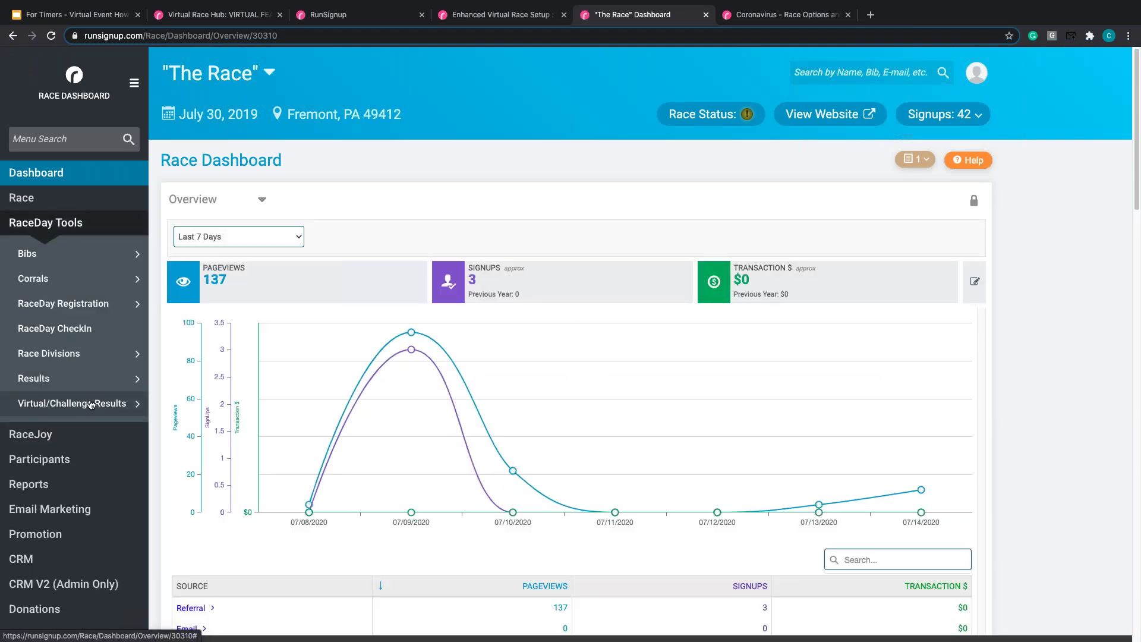
left_click(69, 405)
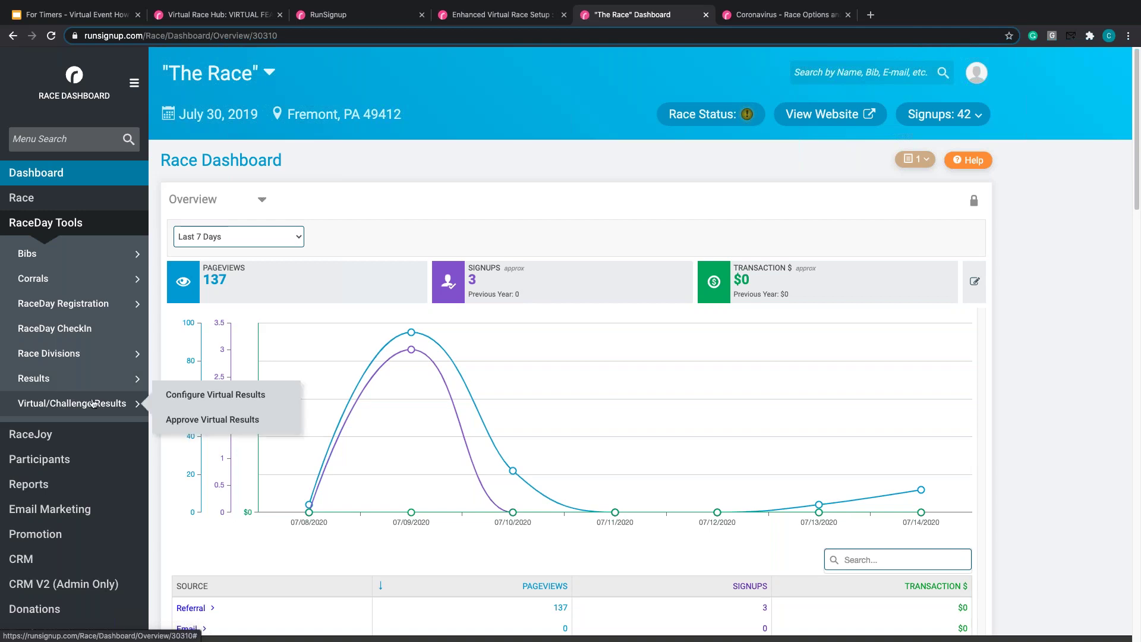
left_click(223, 397)
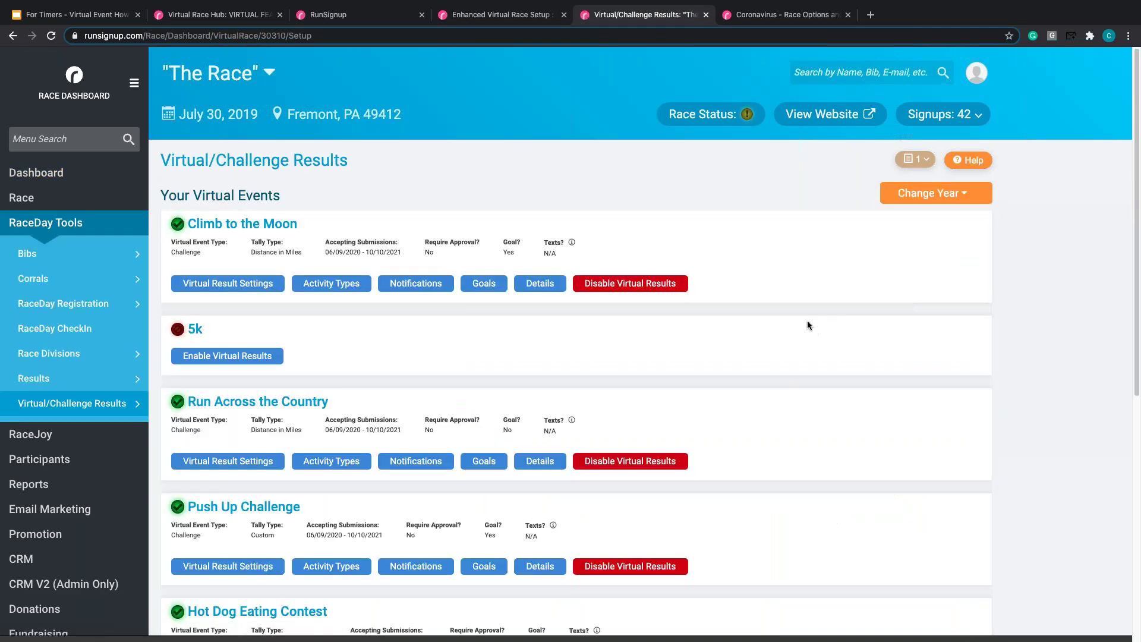
- Look over the race's virtual events and open the Virtual Result Settings of the Challenge Bundle
scroll(806, 319, "down", 2)
scroll(804, 324, "down", 5)
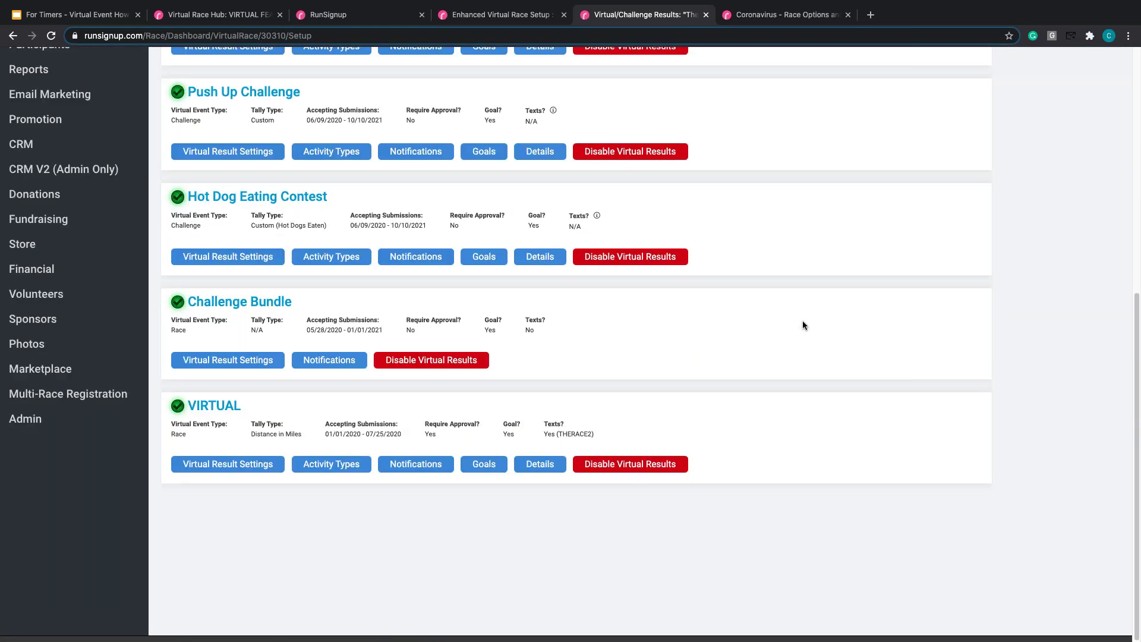
scroll(802, 325, "up", 1)
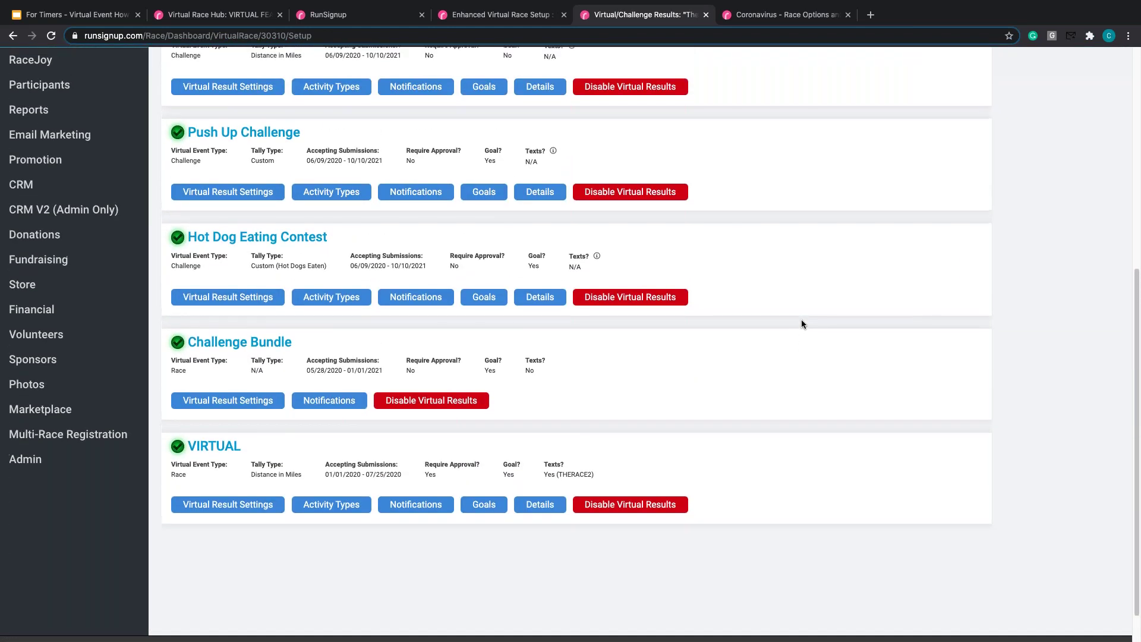
left_click(221, 413)
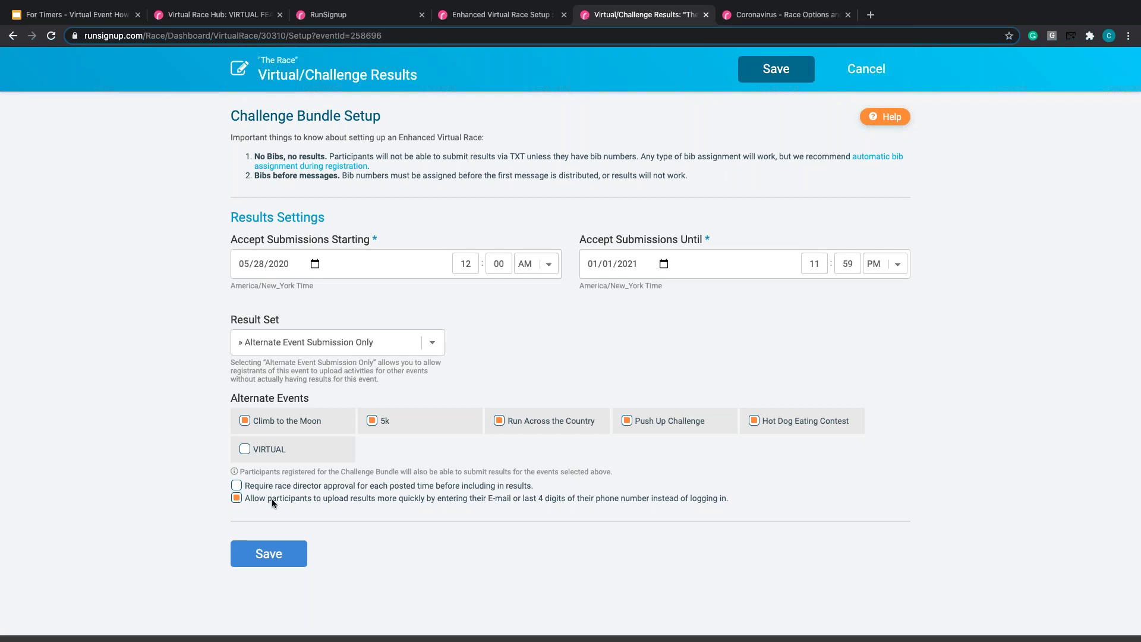
- Examine the Challenge Bundle's race director approval and quick result upload options, then leave the setup without saving
mouse_move(259, 486)
left_mouse_down()
mouse_move(310, 490)
mouse_move(244, 486)
left_mouse_up()
left_click_drag(533, 488, 244, 484)
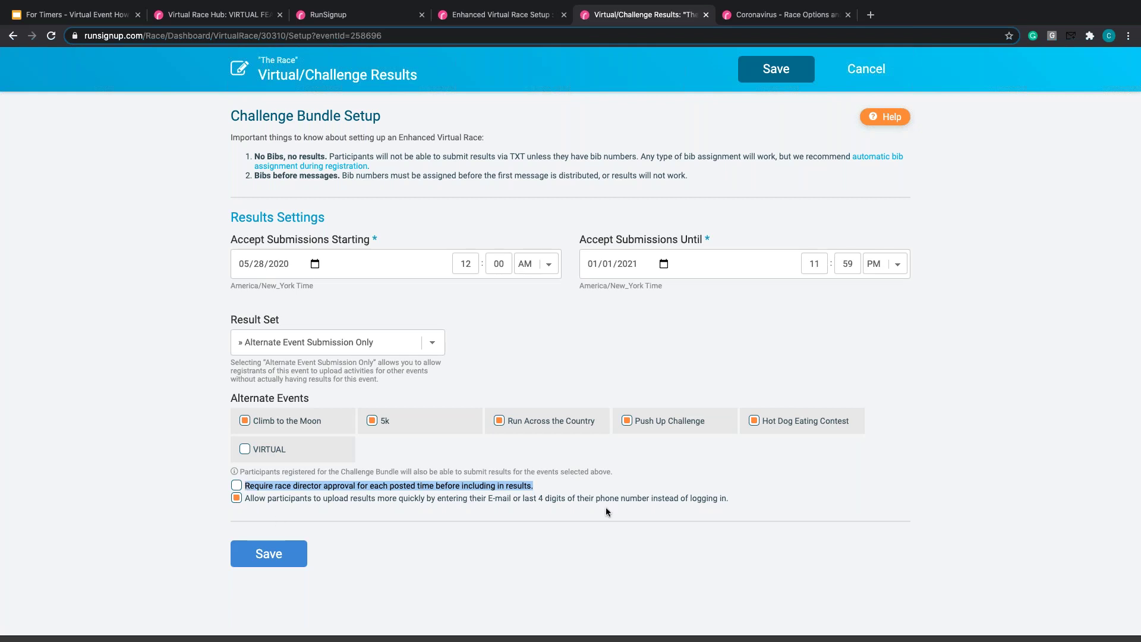
left_click(731, 501)
left_click_drag(532, 488, 249, 486)
left_click(581, 487)
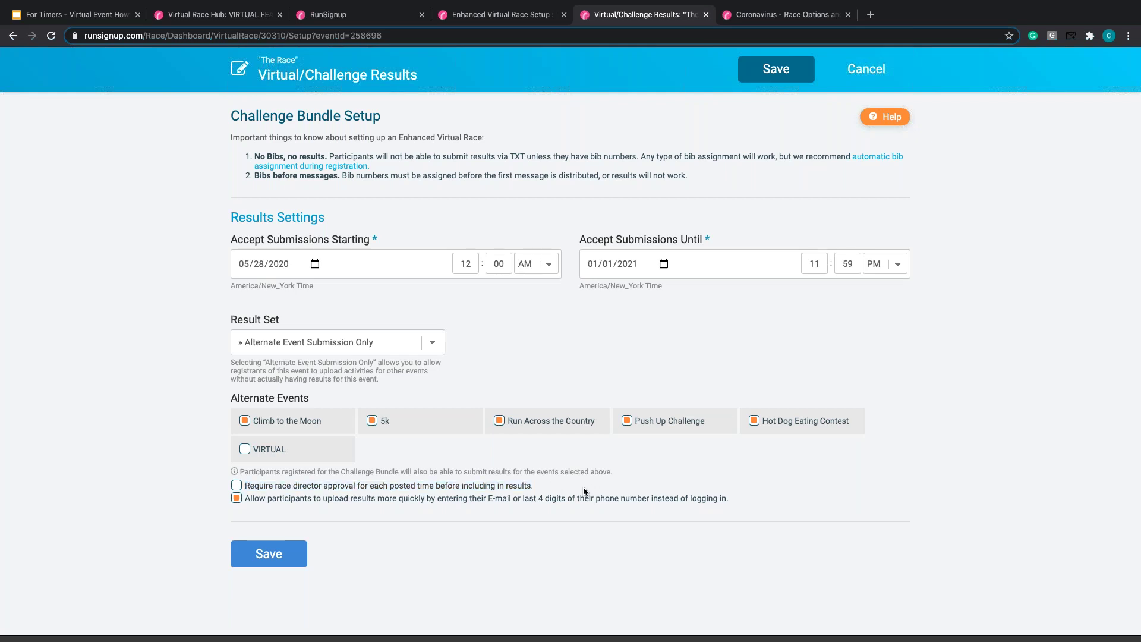
left_click_drag(538, 492, 253, 487)
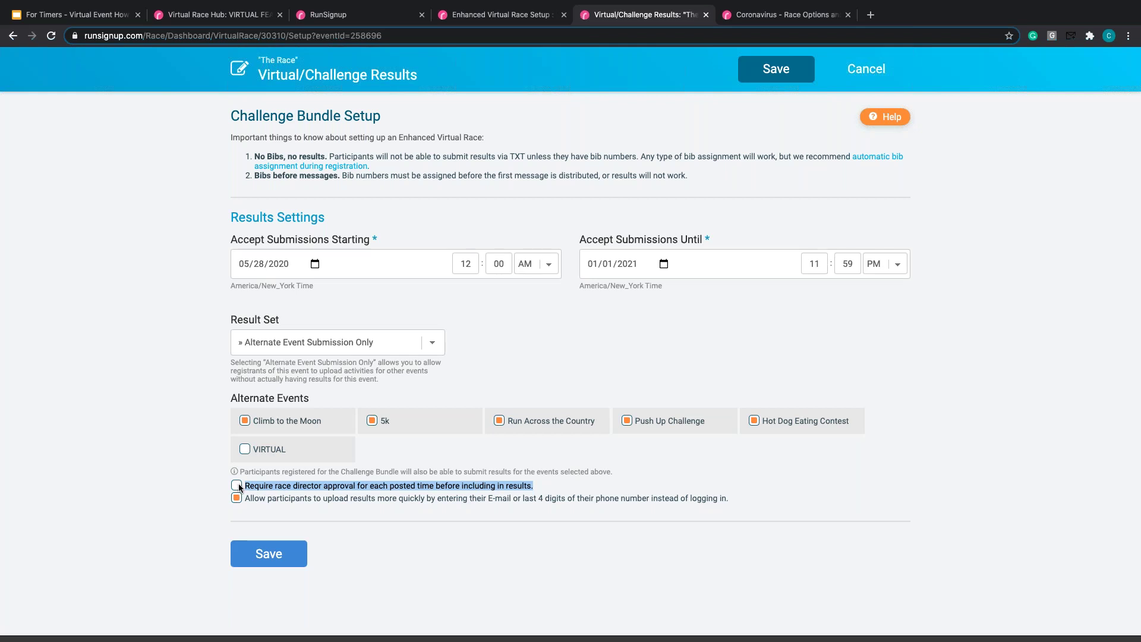
left_click(587, 489)
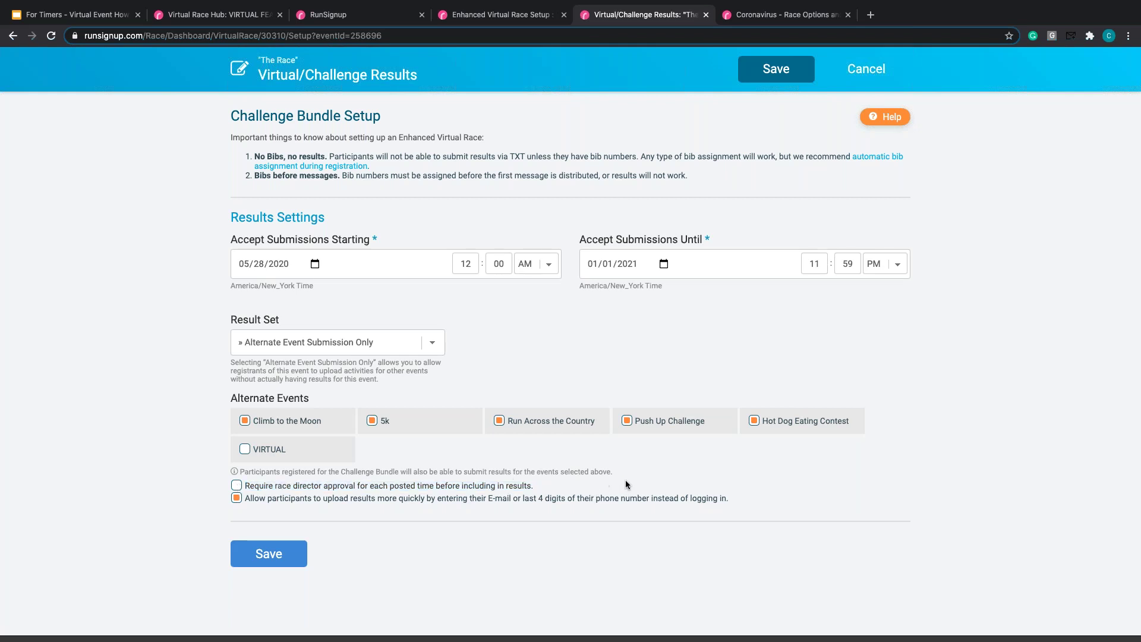
left_click_drag(758, 502, 252, 501)
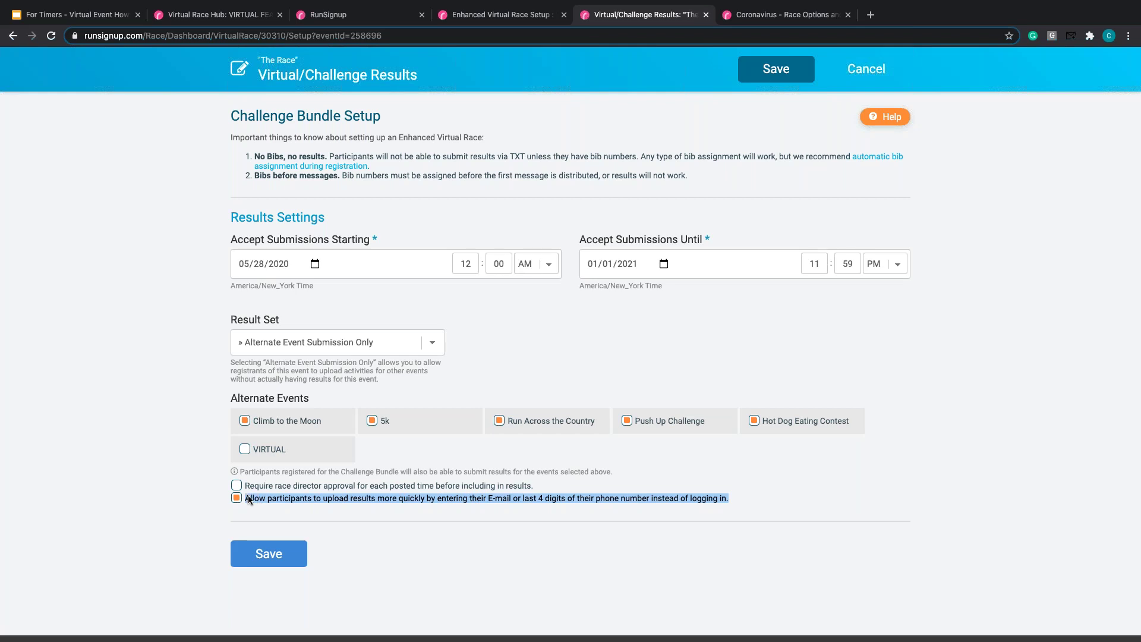
left_click(756, 496)
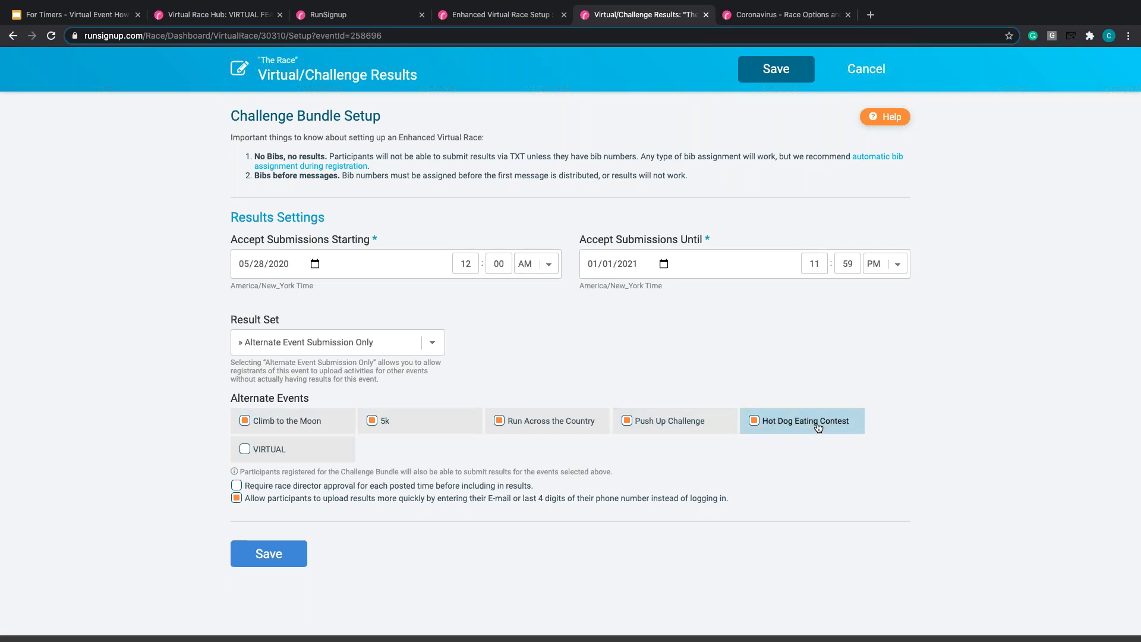
left_click(865, 70)
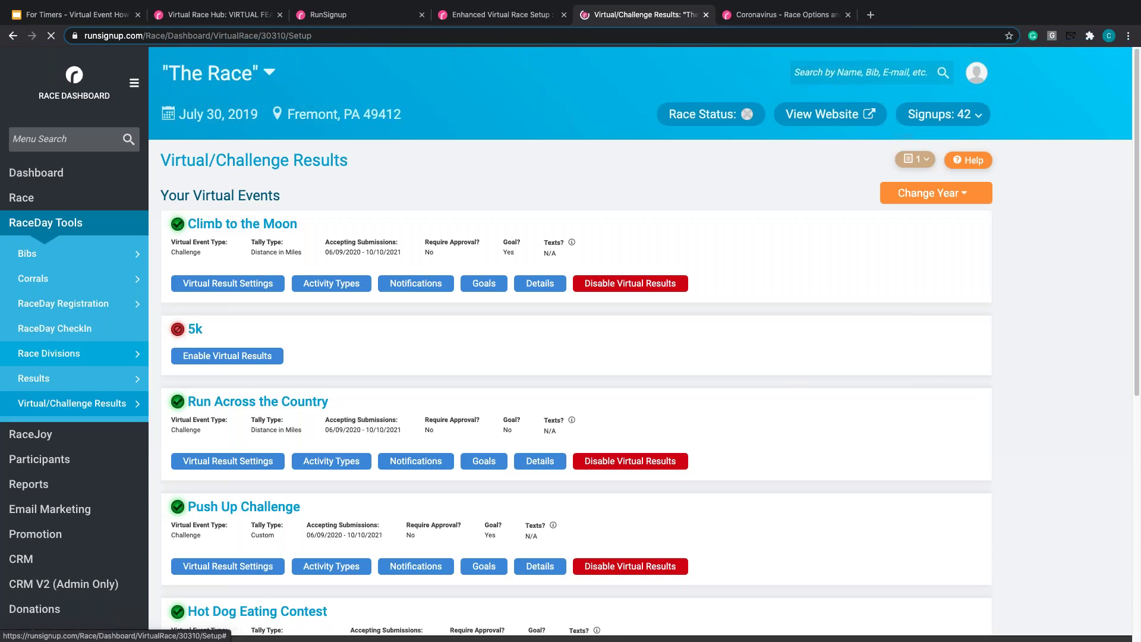
- Review the Push Up Challenge's virtual result settings, including tally type, result sorting and allowed times, then leave without saving
scroll(420, 365, "down", 3)
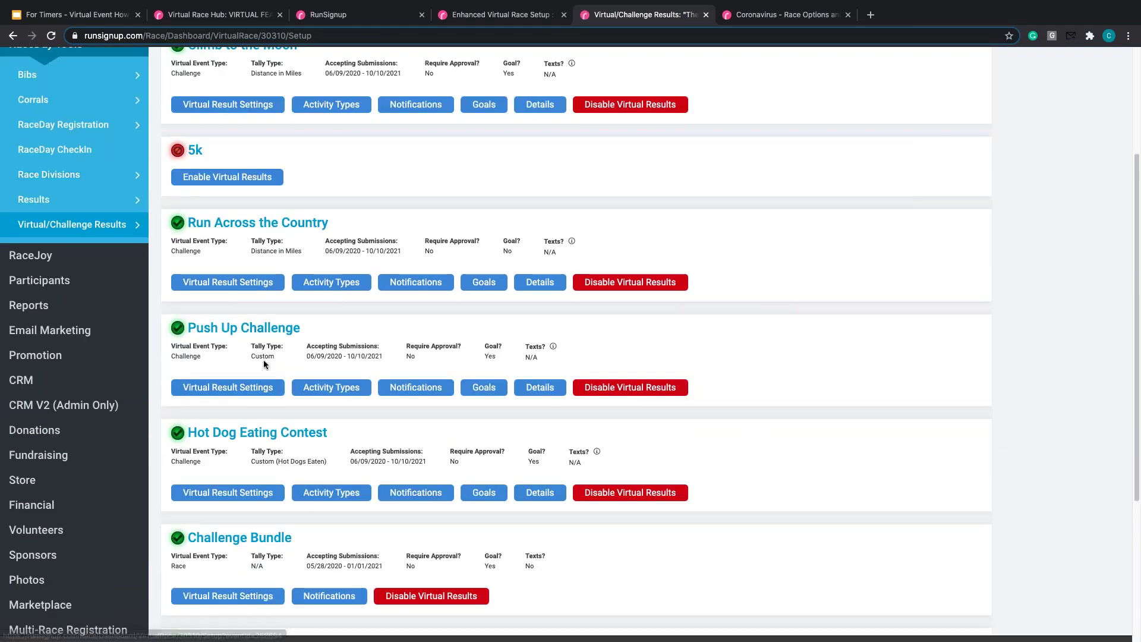
left_click(251, 390)
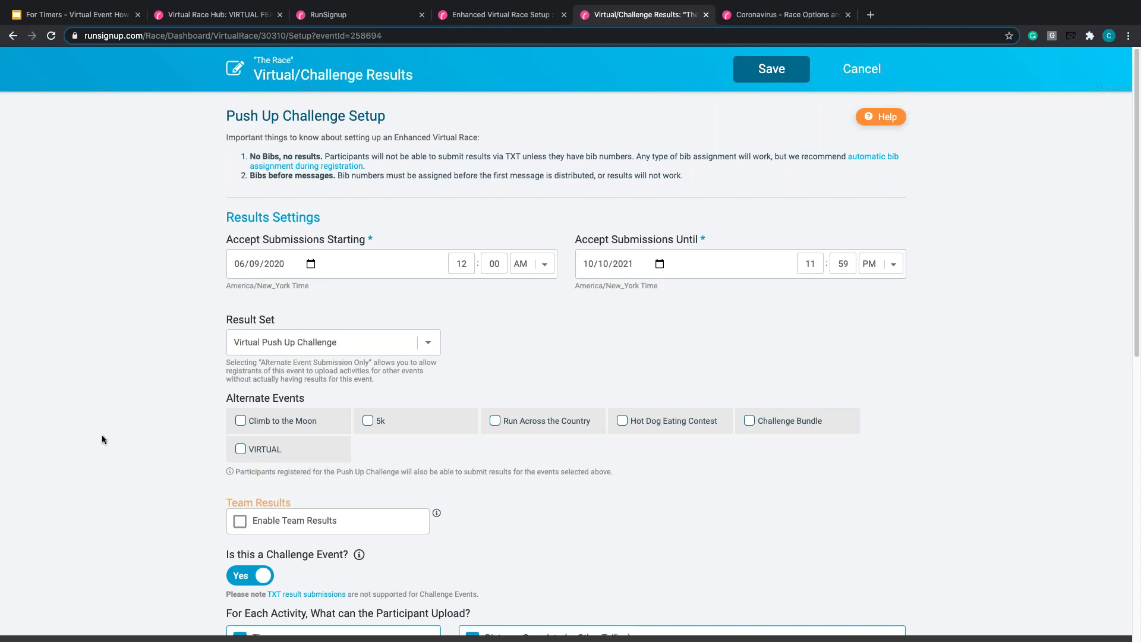
scroll(93, 441, "down", 2)
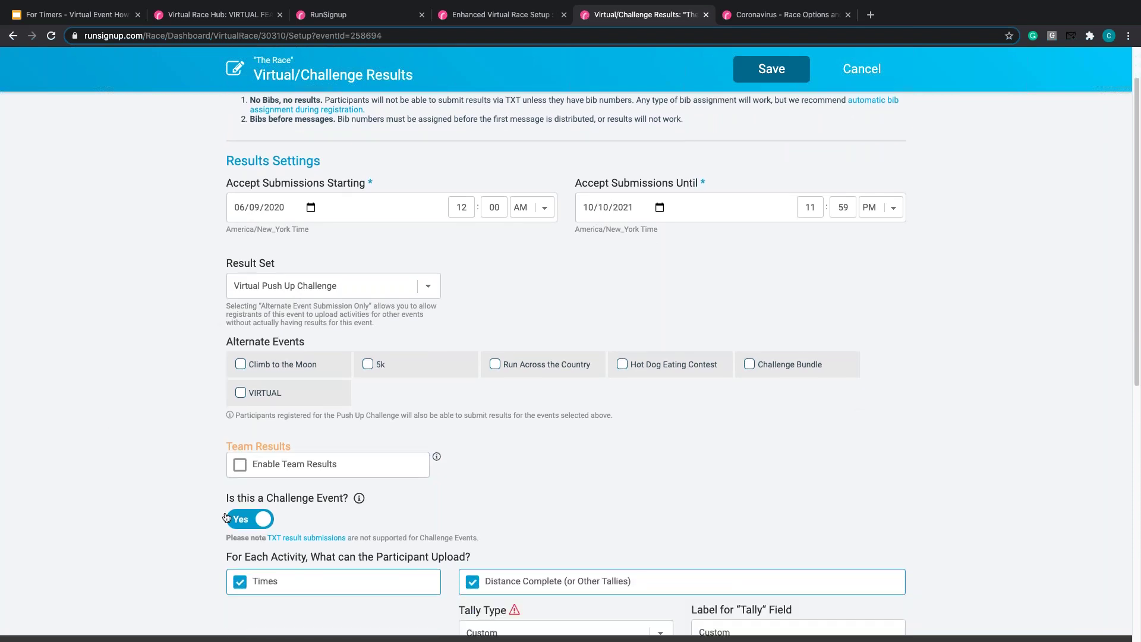
scroll(226, 518, "down", 6)
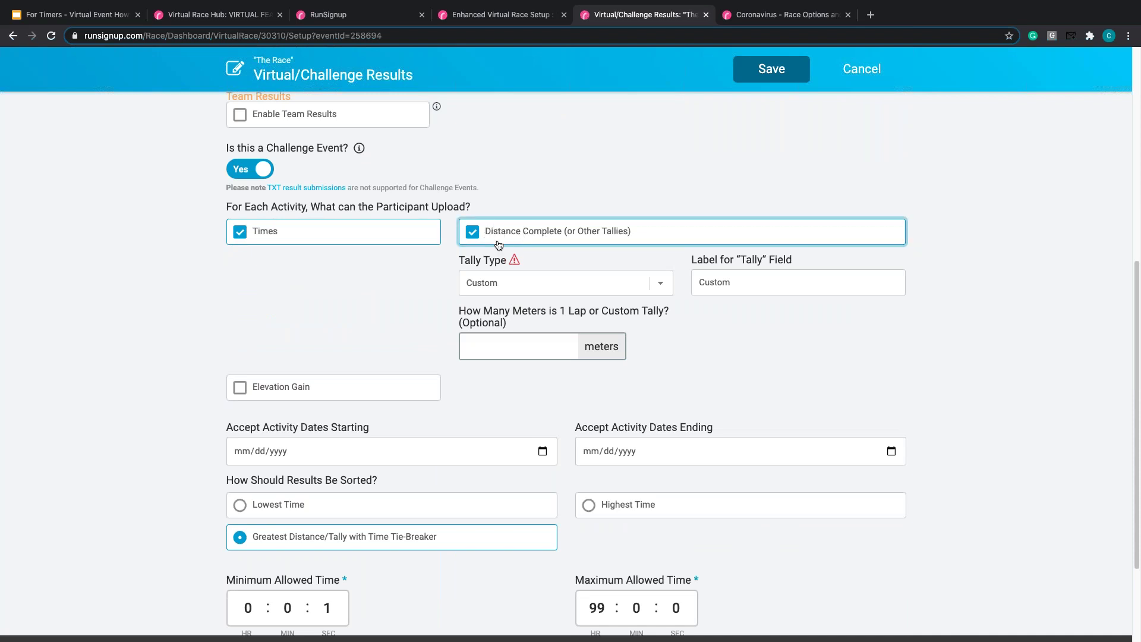
scroll(310, 343, "down", 1)
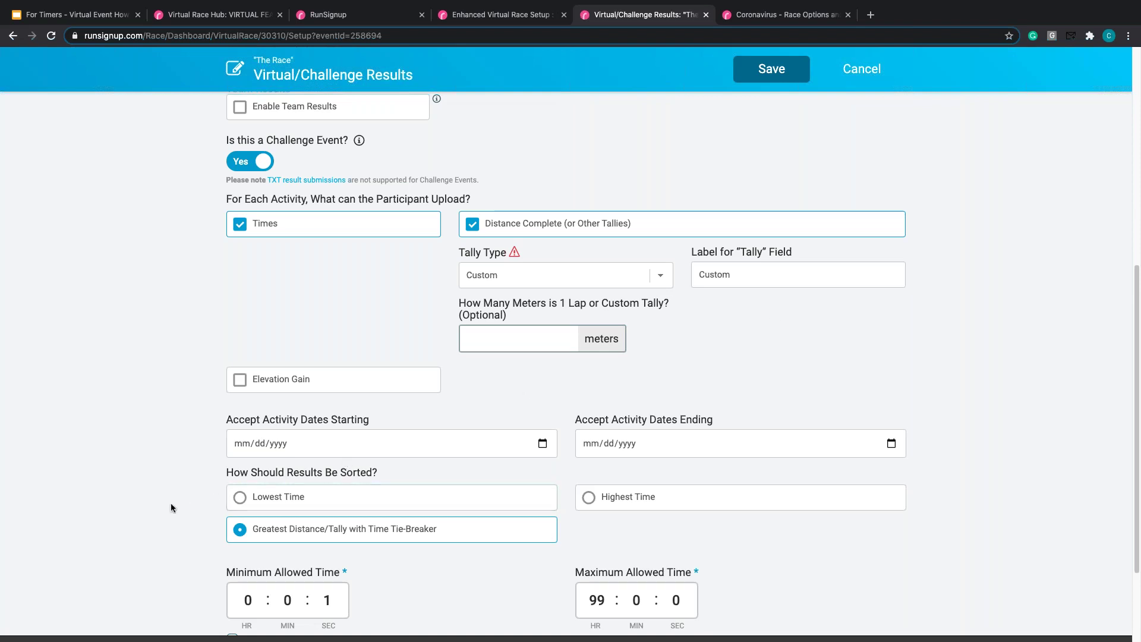
scroll(170, 506, "down", 4)
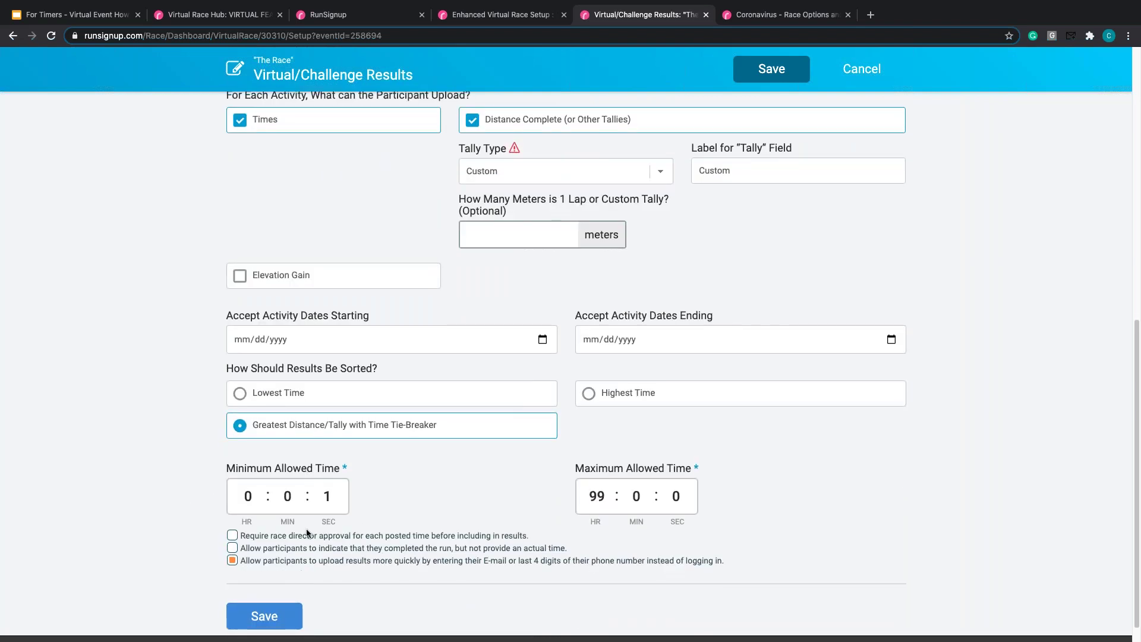
scroll(470, 518, "up", 10)
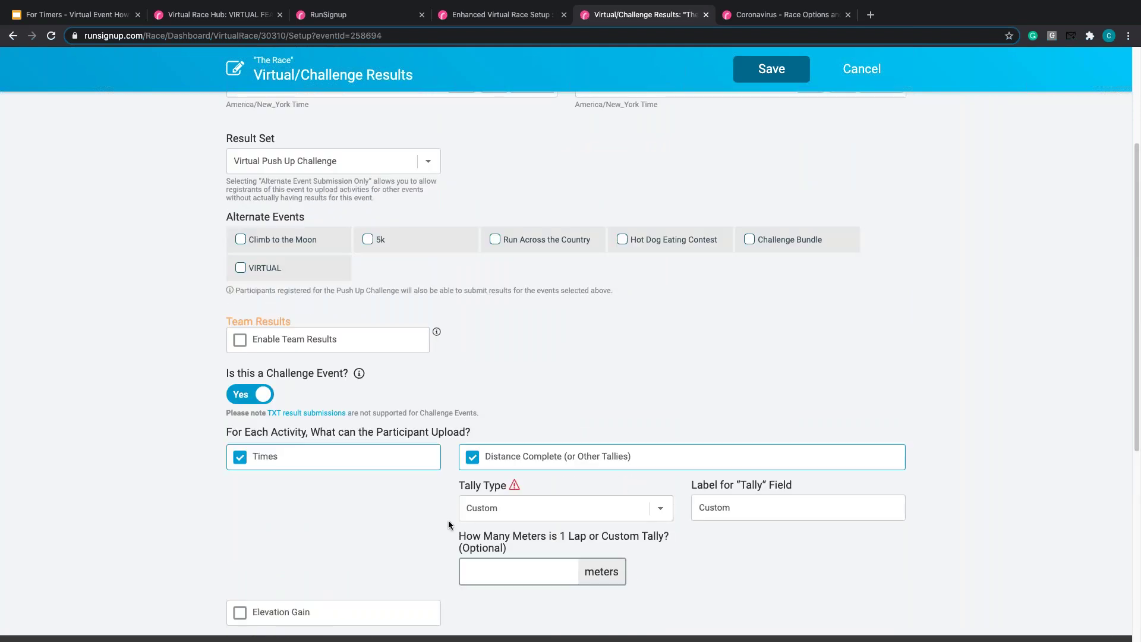
left_click(868, 79)
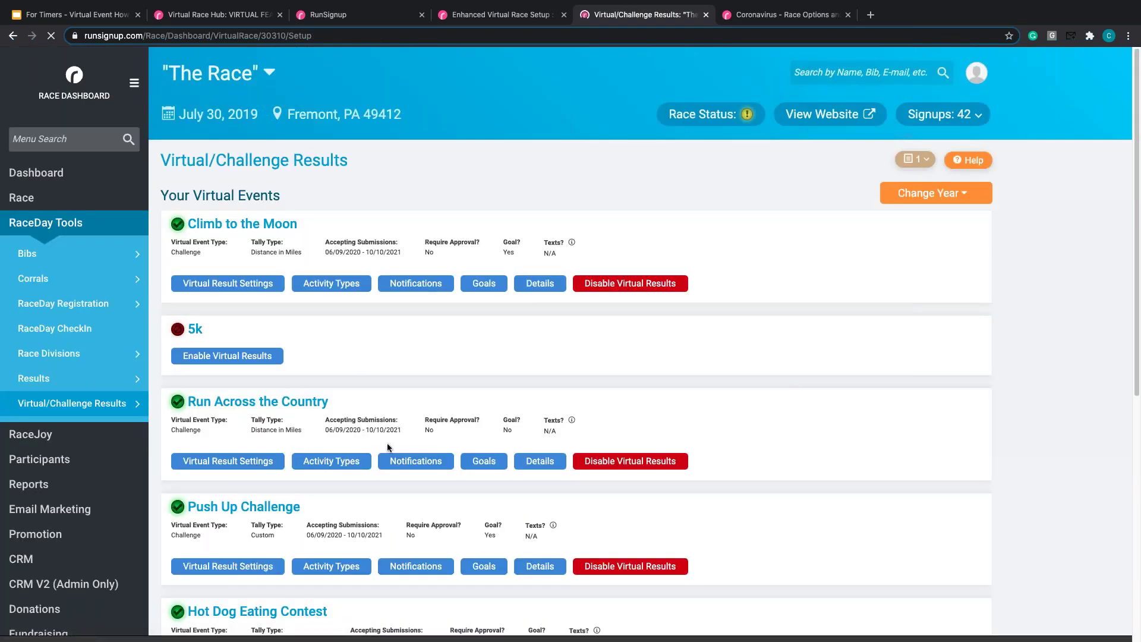
- Check the Push Up Challenge's activity types and their time entry options, then leave without saving
scroll(333, 464, "down", 1)
left_click(316, 553)
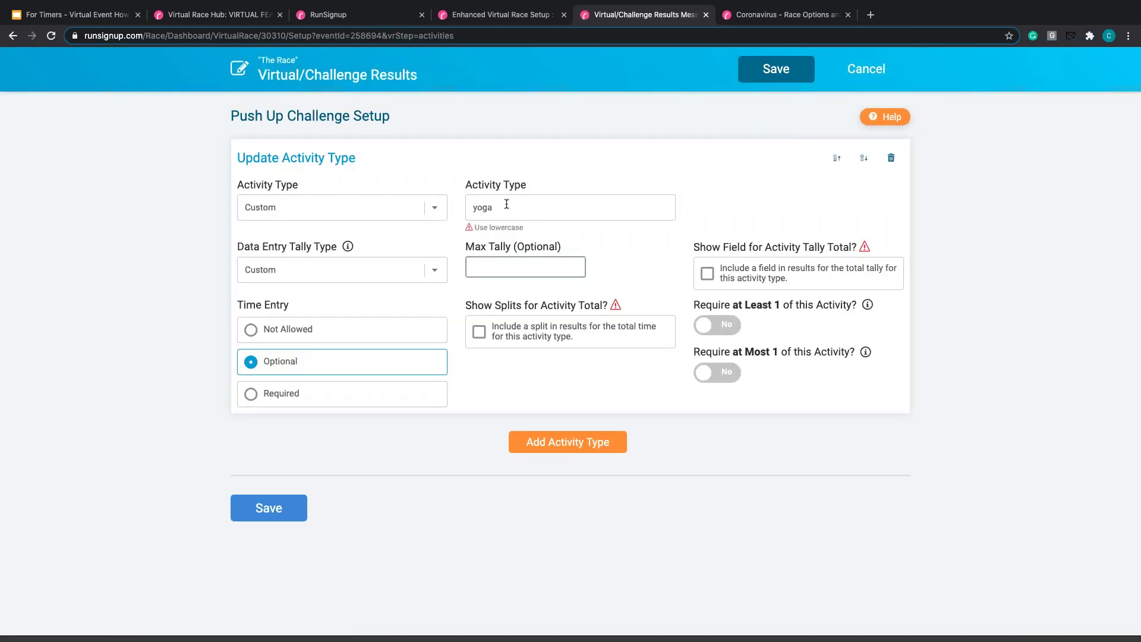
left_click(429, 371)
left_click(223, 369)
left_click(866, 69)
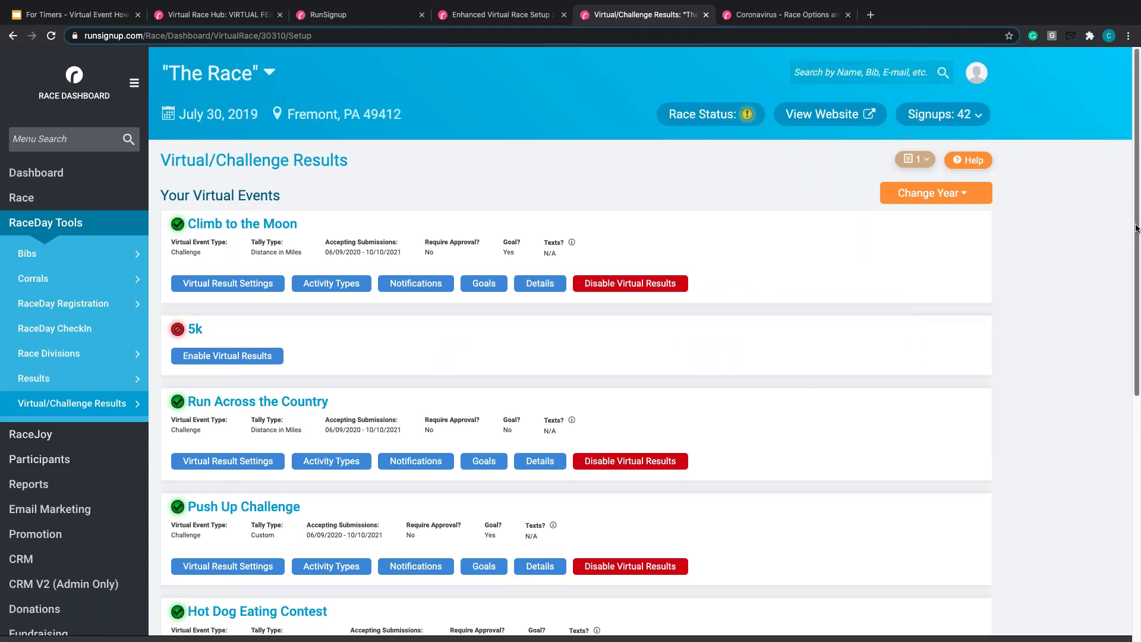
- View the public website of "The Race" and open its Results page
scroll(1135, 284, "down", 7)
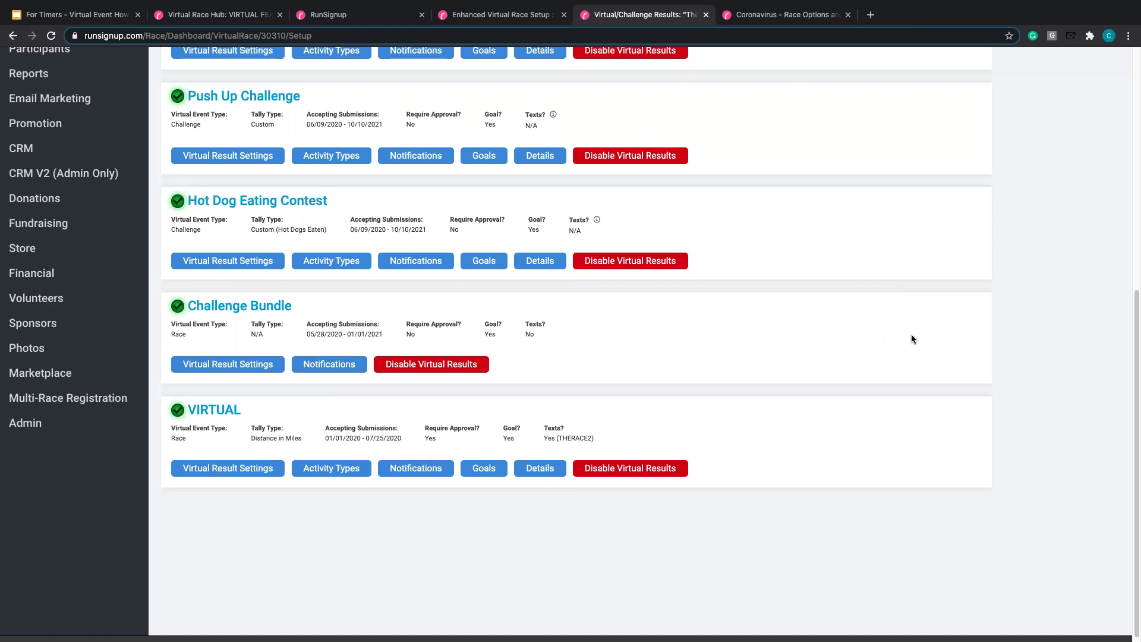
scroll(854, 369, "up", 7)
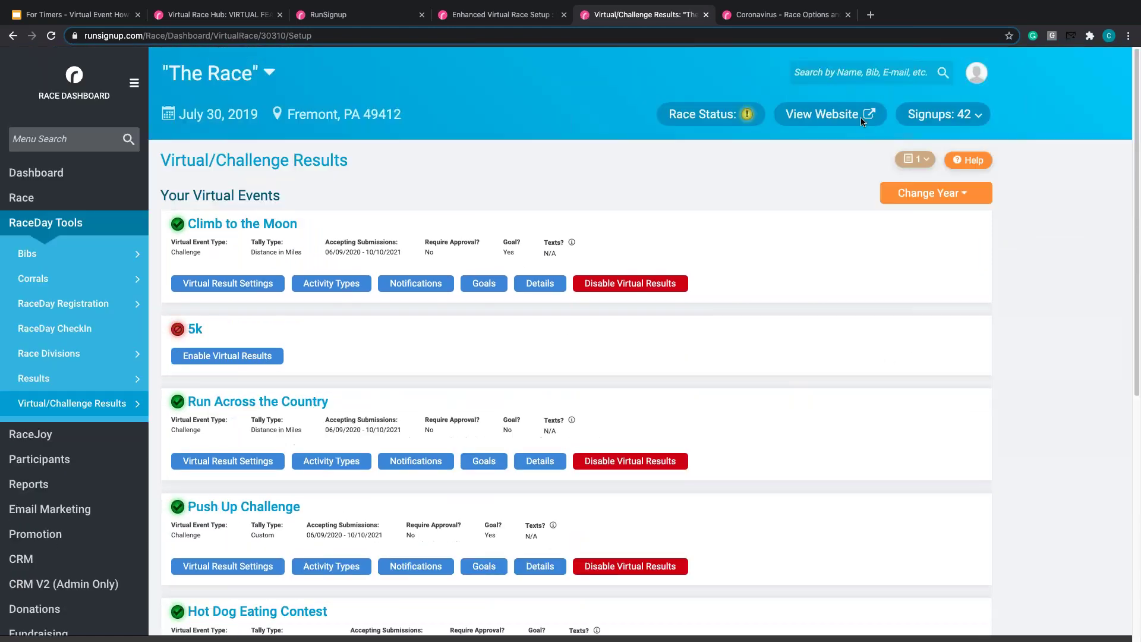
left_click(826, 118)
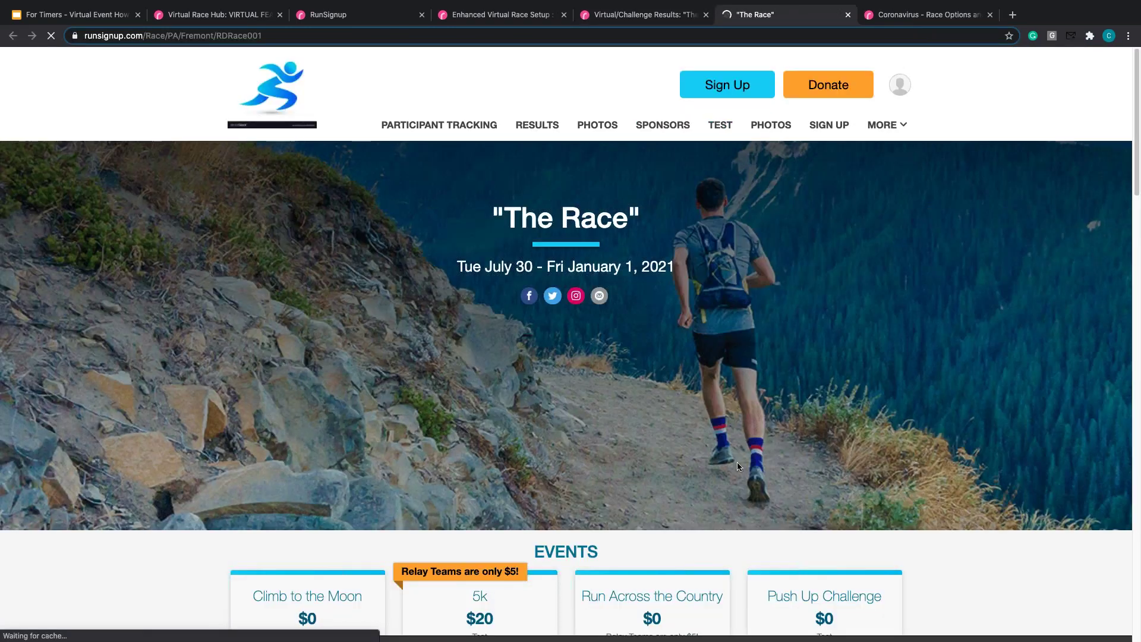
left_click(550, 126)
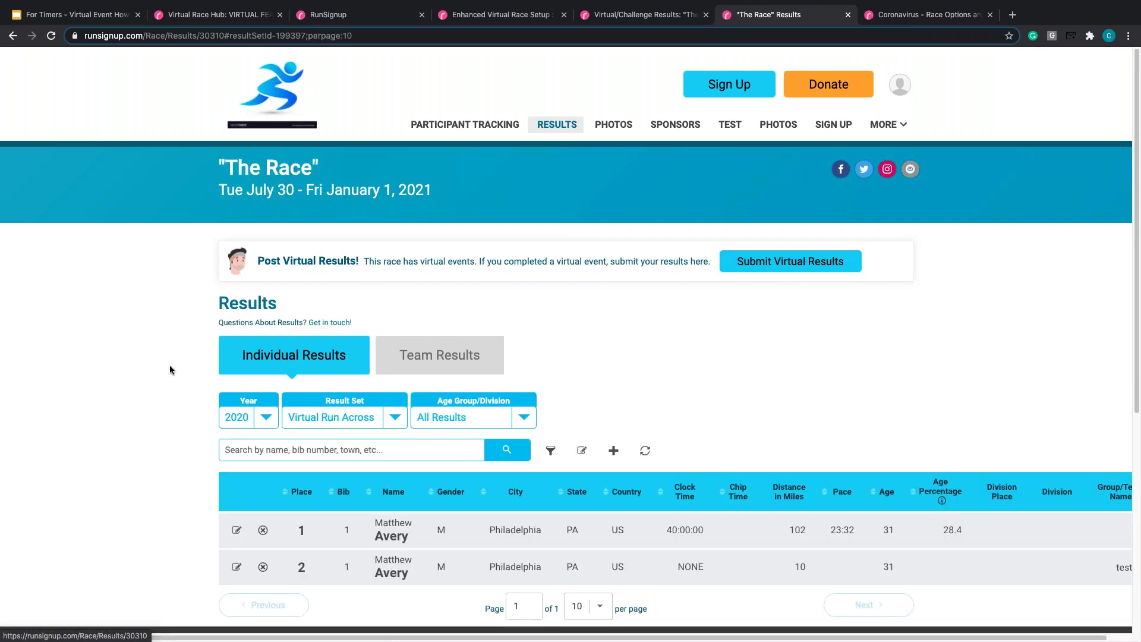
- Show the 2020 individual results for the Virtual Hot Dog Eating Contest result set
scroll(169, 370, "down", 2)
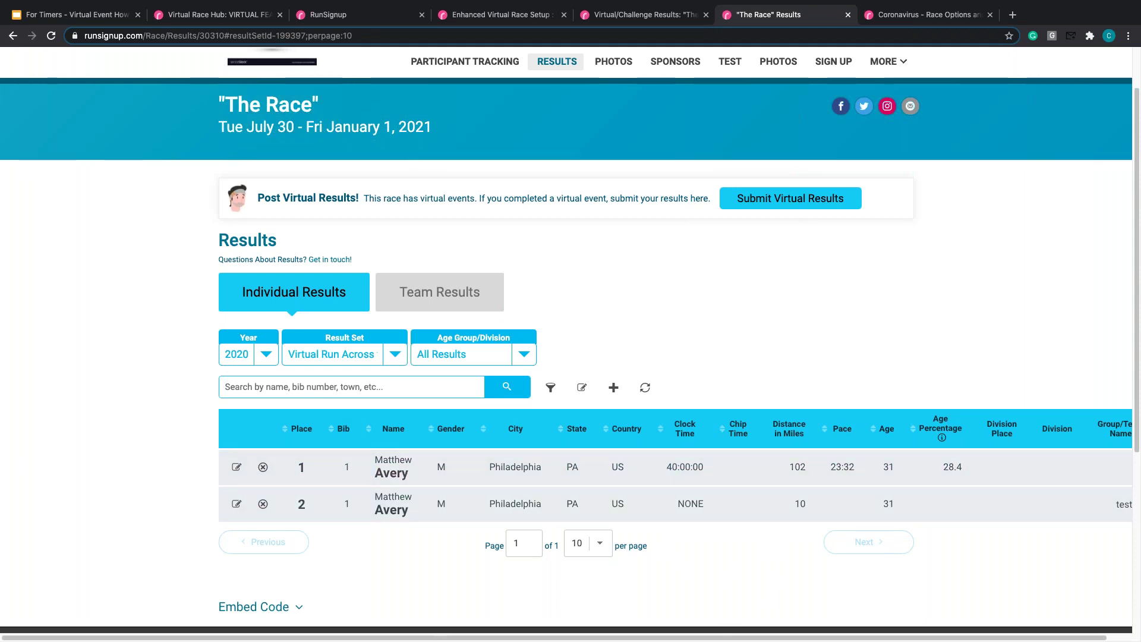
left_click(399, 354)
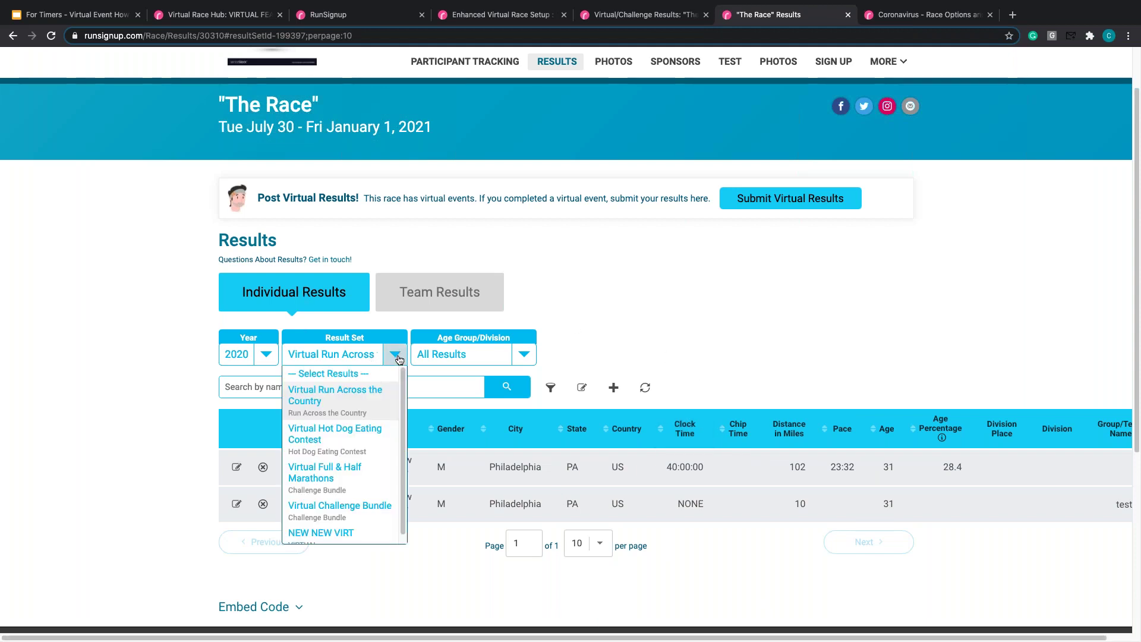
left_click(327, 437)
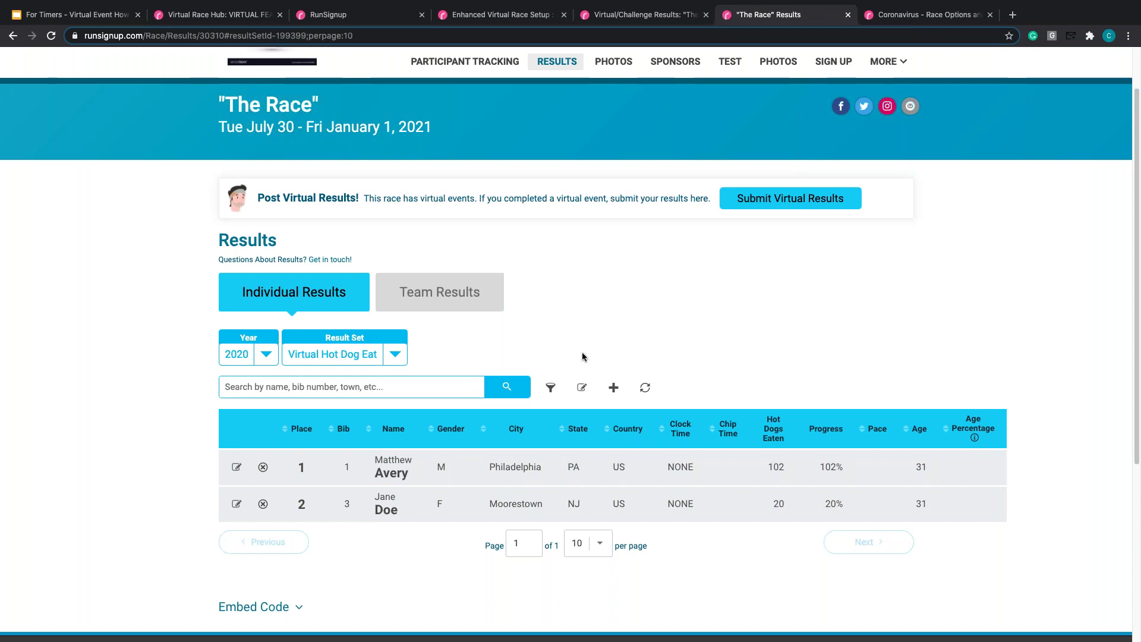
left_click(579, 390)
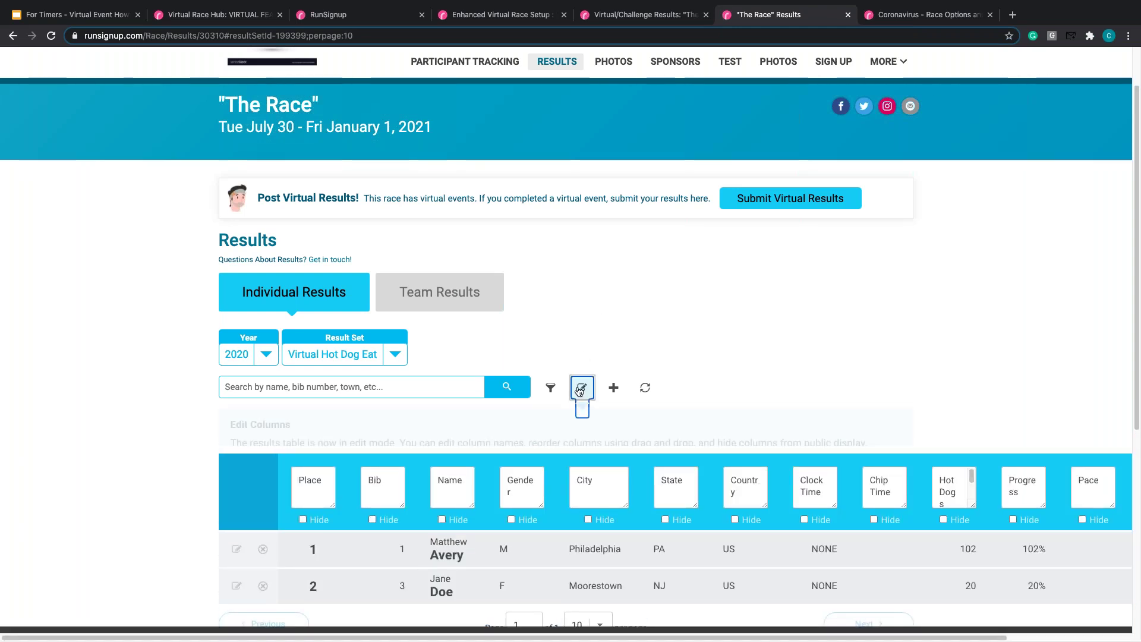
scroll(741, 408, "down", 2)
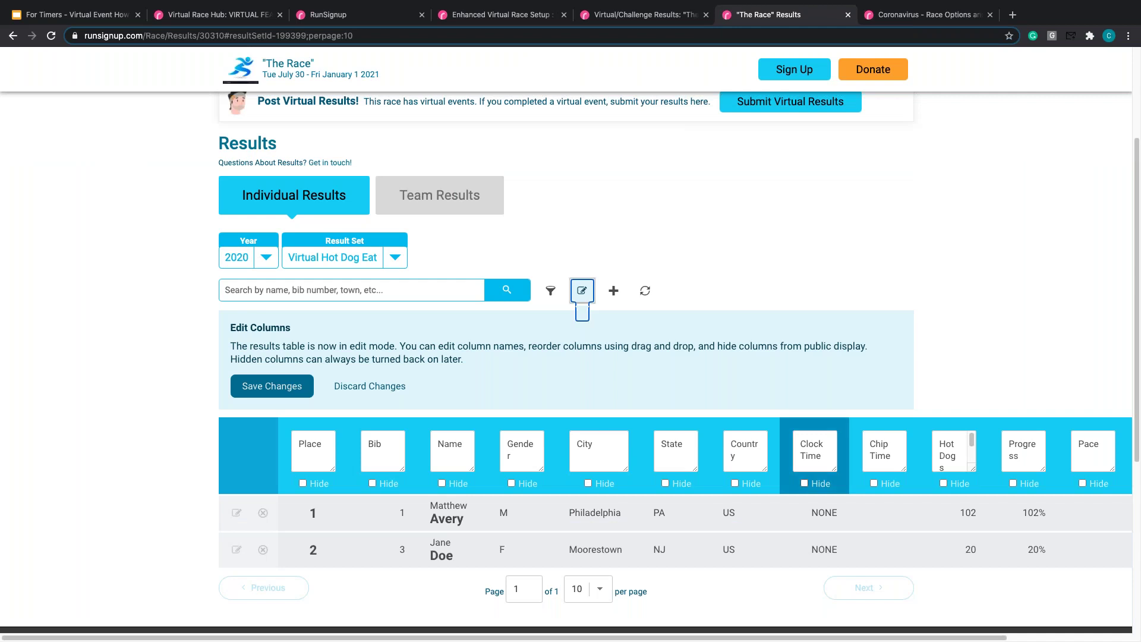
left_click(874, 483)
left_click(805, 483)
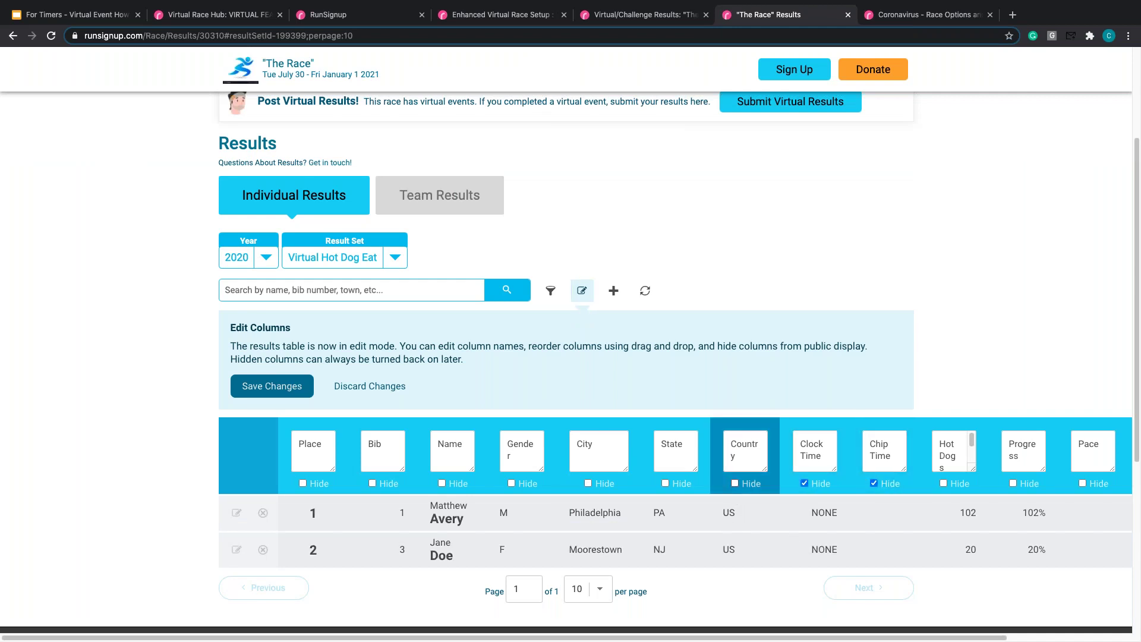
left_click(735, 483)
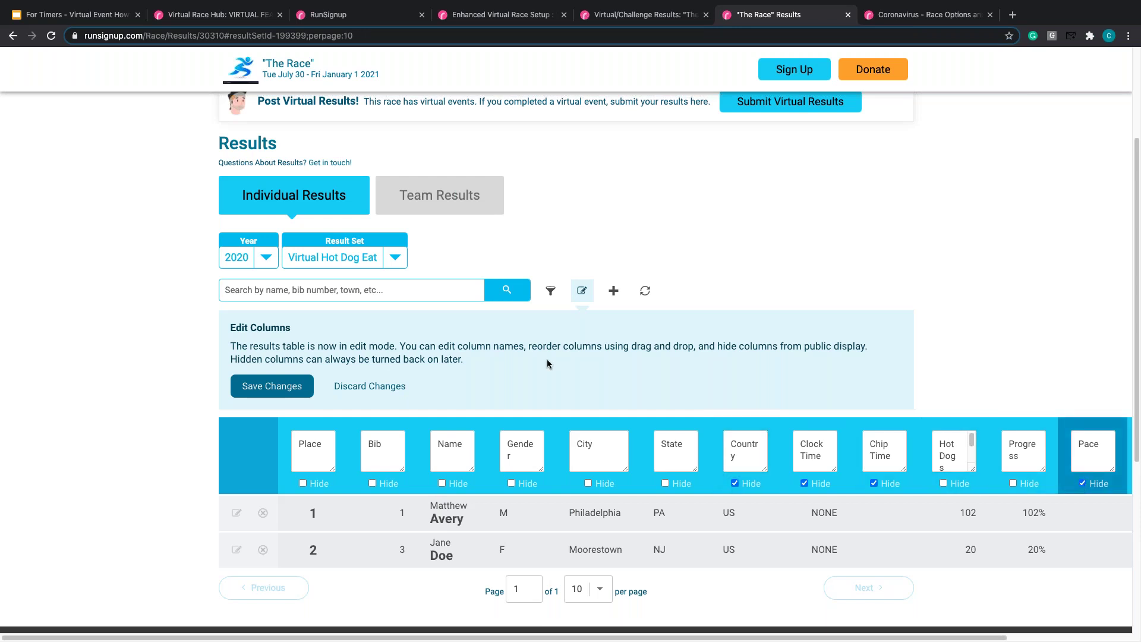
left_click(384, 386)
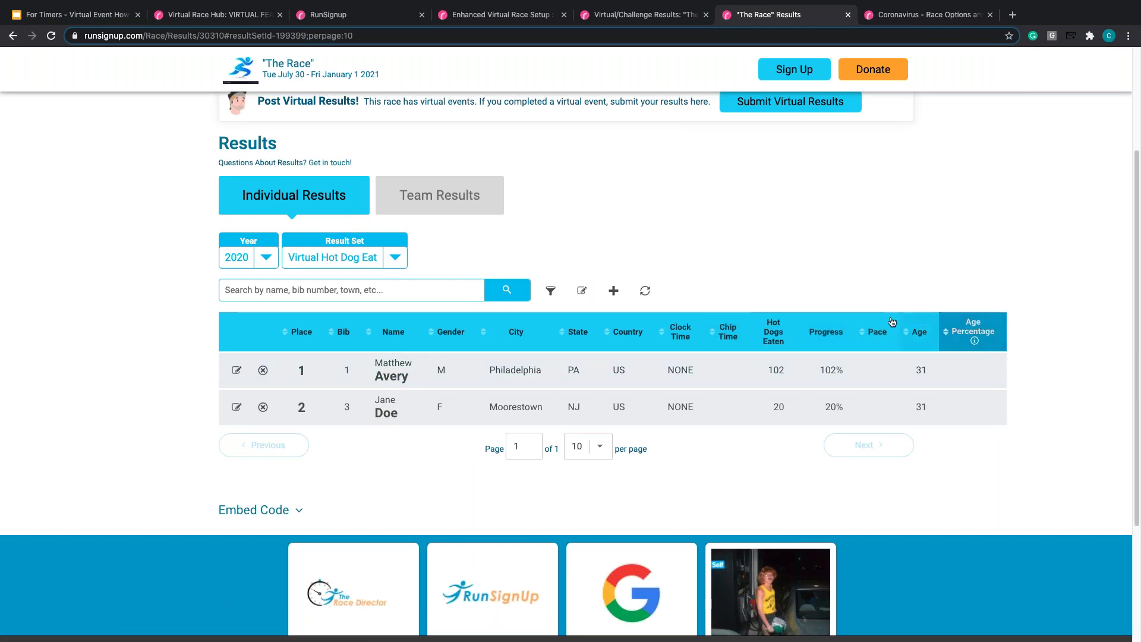
- Hide the Bib, Country, Clock Time, Chip Time and Pace columns in the Virtual Hot Dog Eating results table and save
left_click(583, 291)
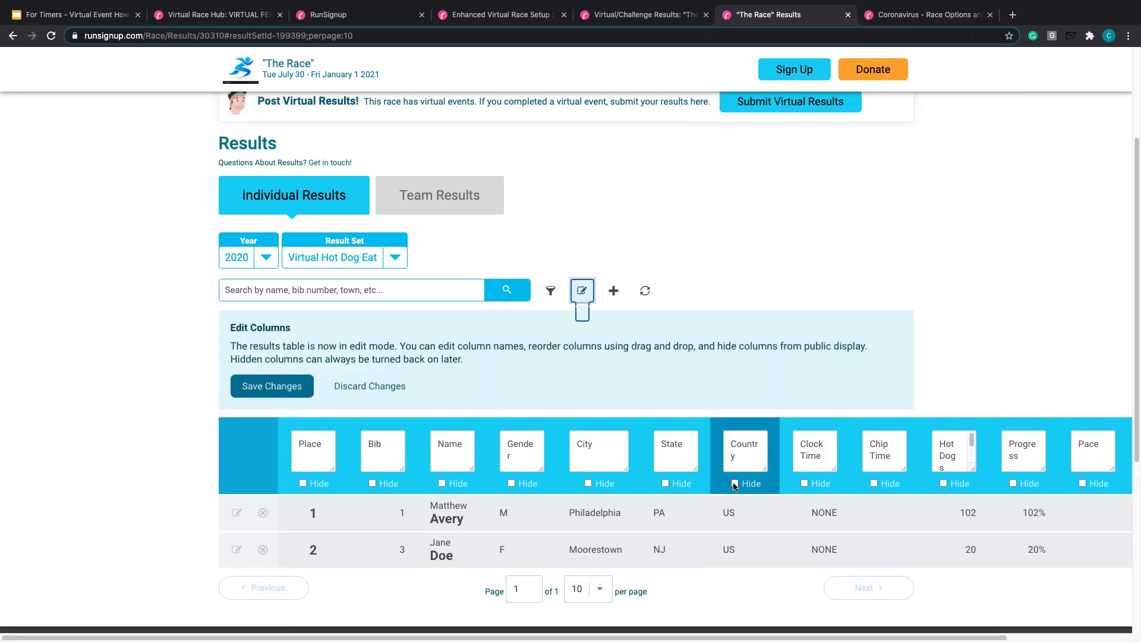
left_click(735, 483)
left_click(805, 483)
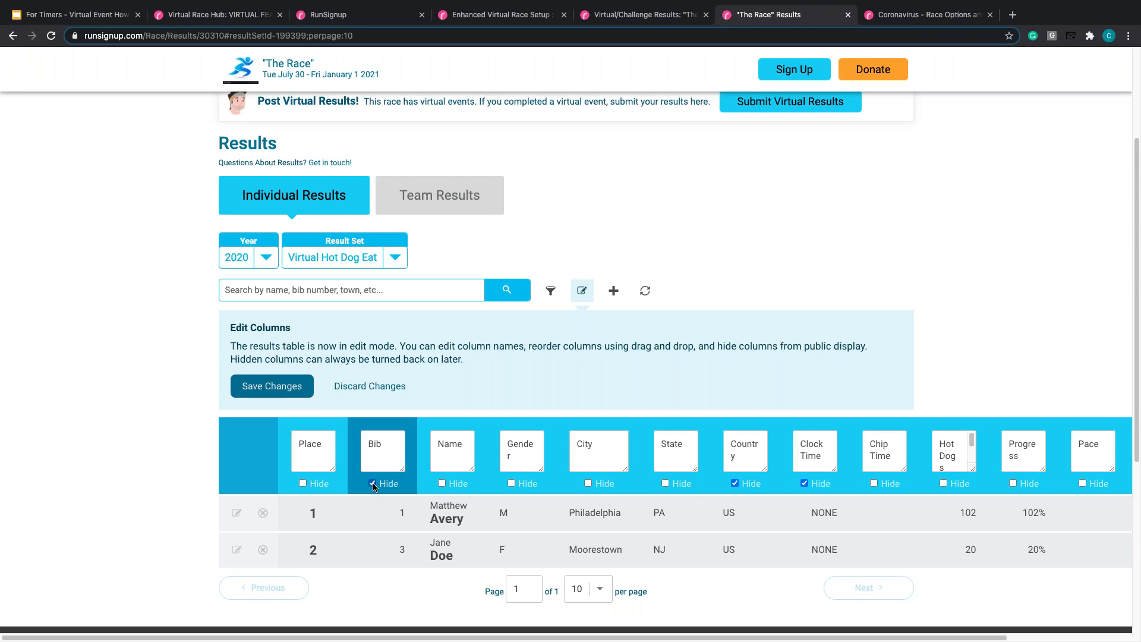
left_click(874, 484)
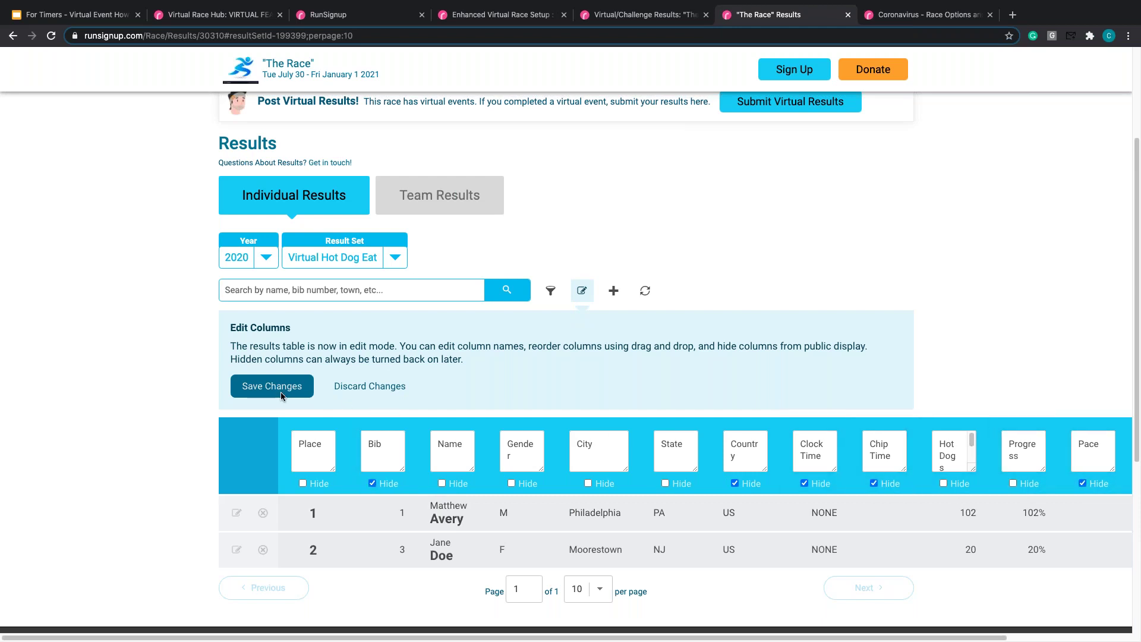
left_click(242, 388)
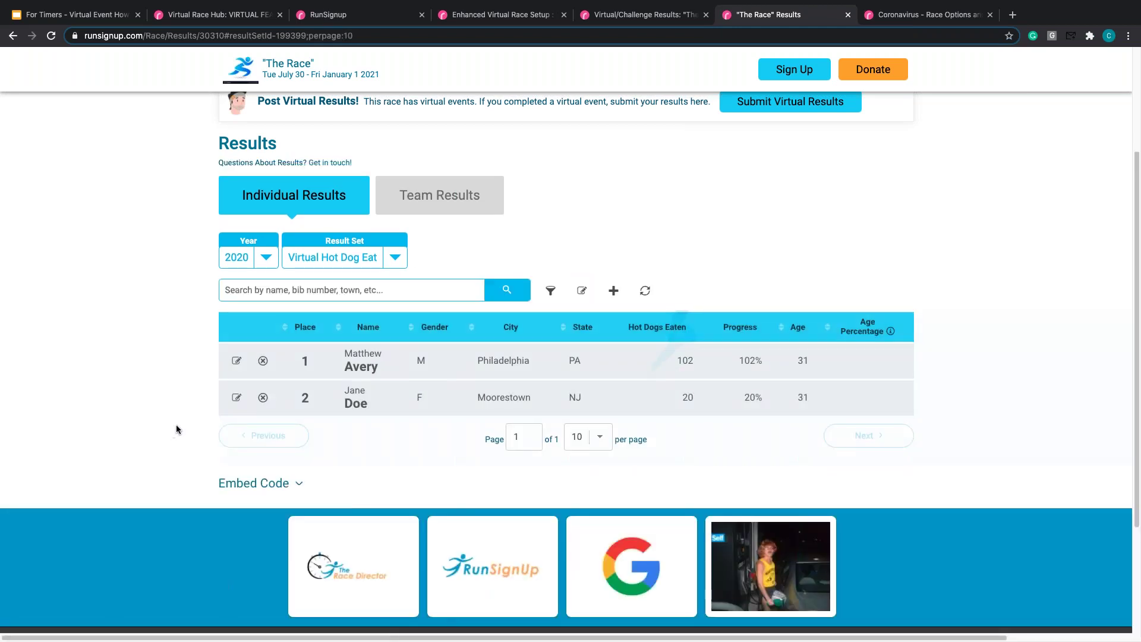
- Hide the Age Percentage column in the results table and save the changes
left_click(578, 295)
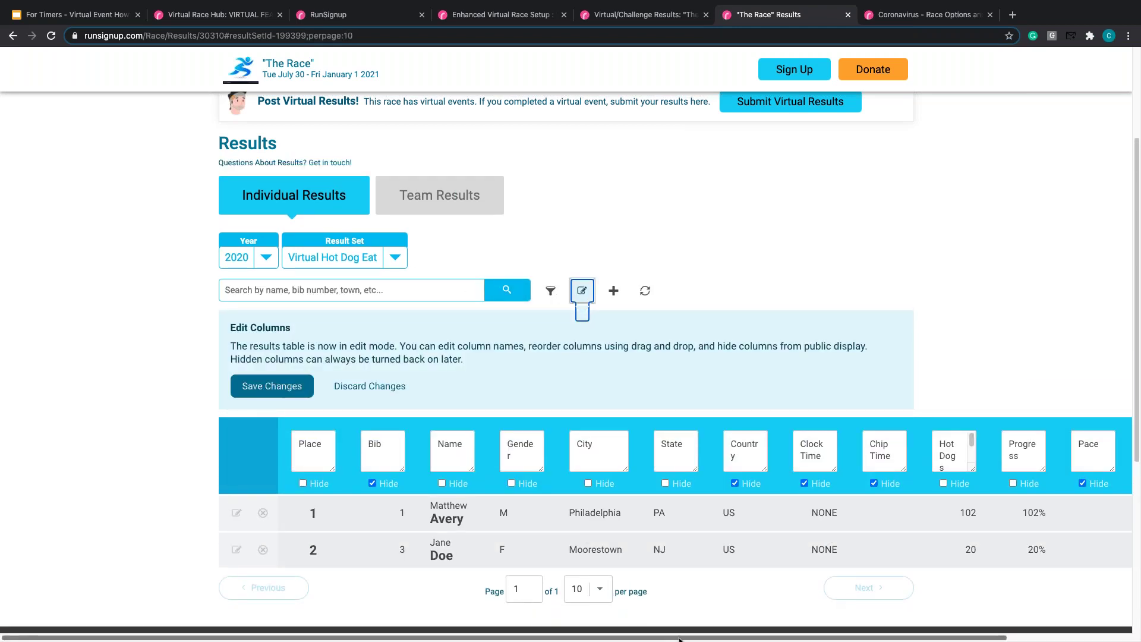
left_click_drag(679, 639, 804, 639)
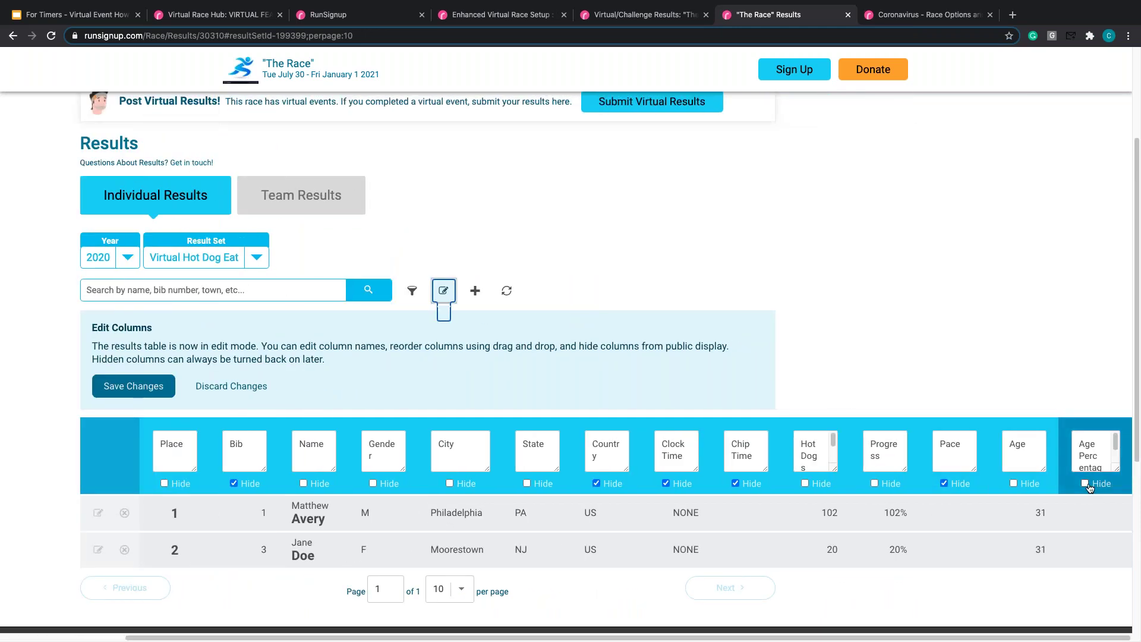
left_click(118, 394)
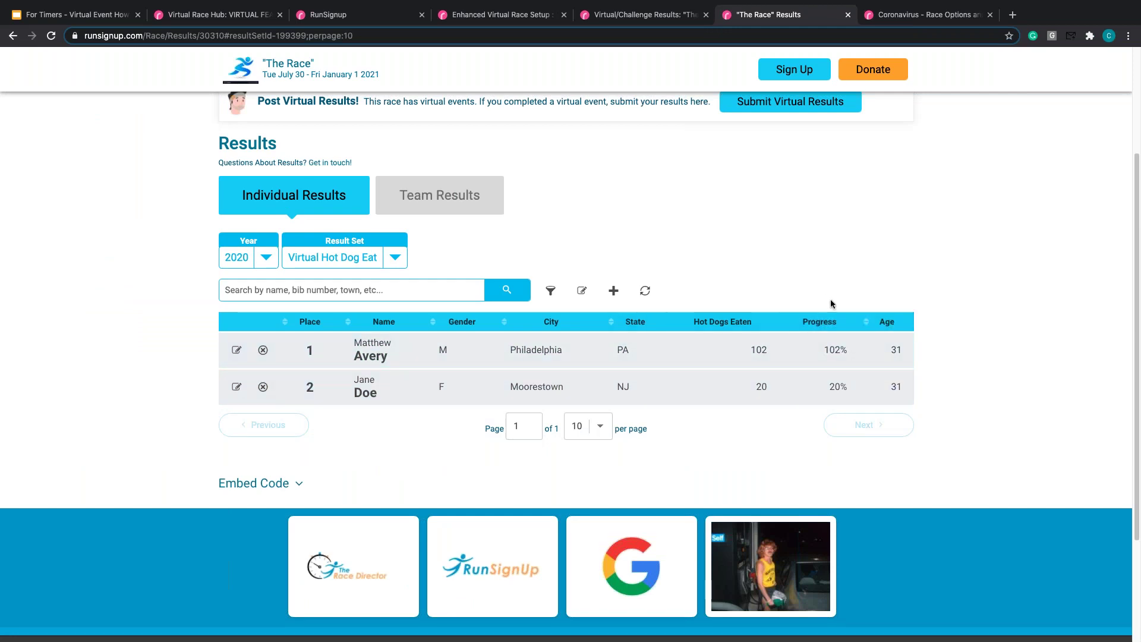
- Move the Age column between Name and Gender in the results table and save the changes
left_click(582, 290)
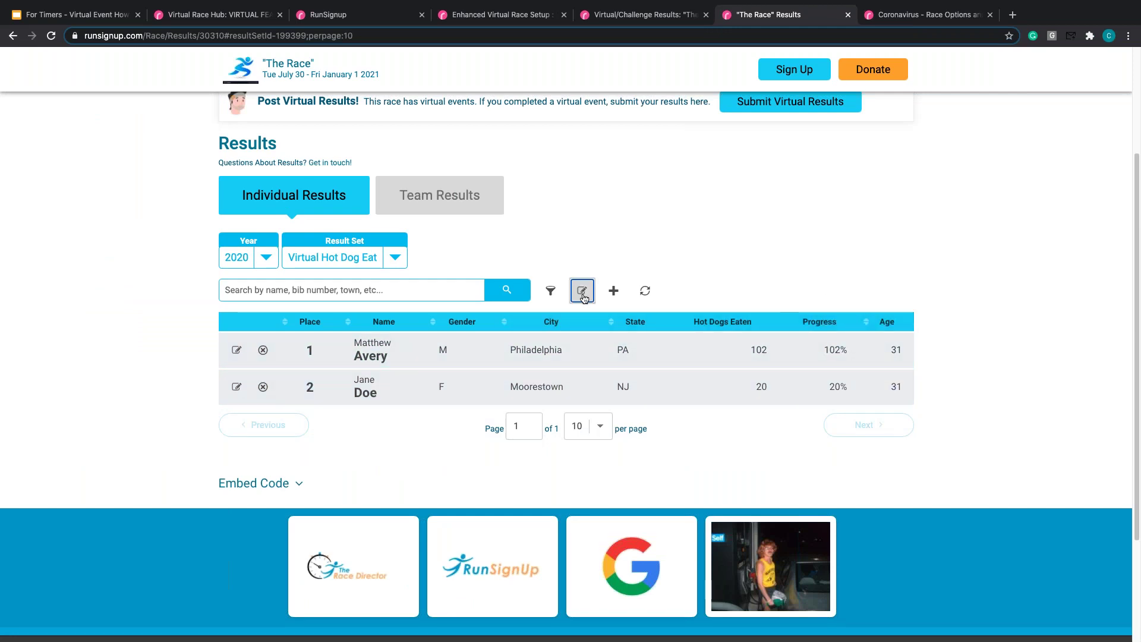
scroll(787, 563, "down", 1)
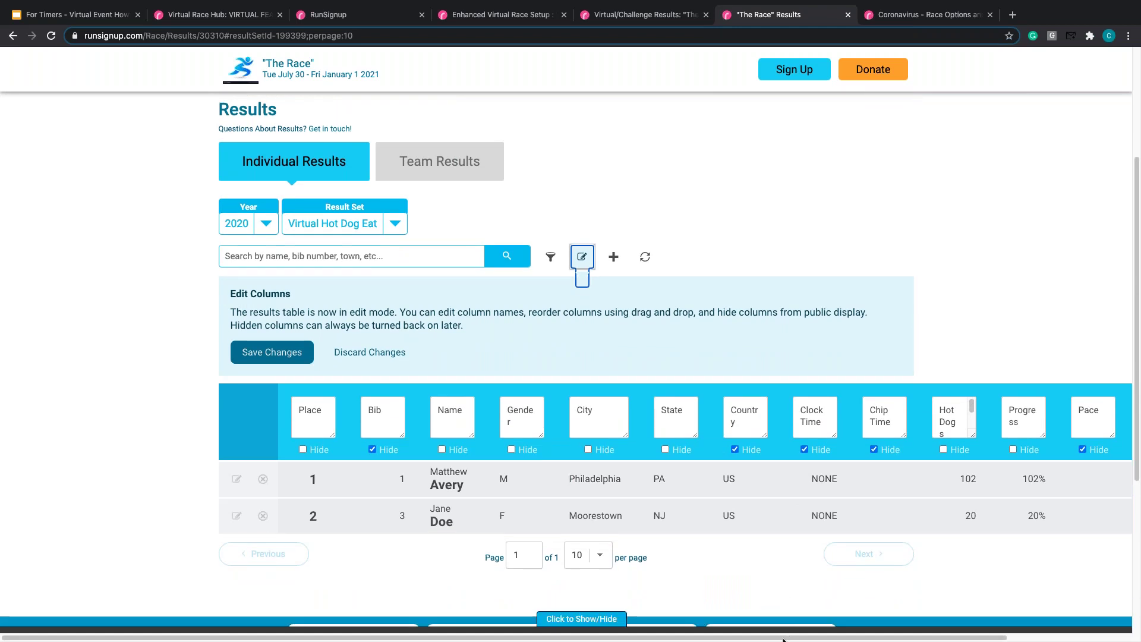
left_click_drag(787, 635, 404, 450)
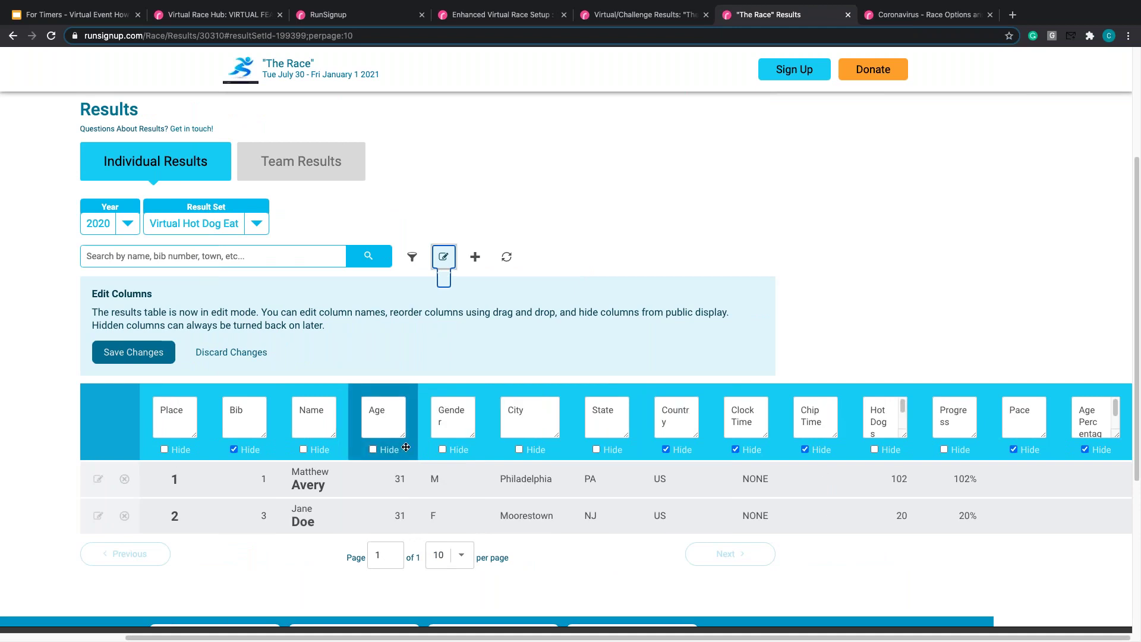
left_click(143, 352)
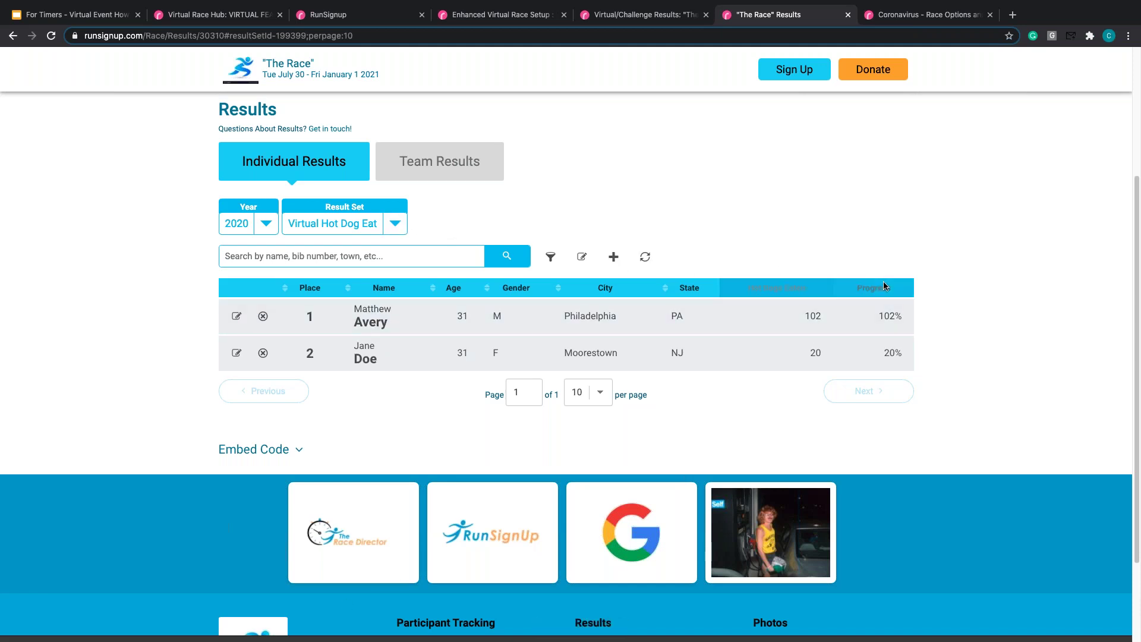
- Rename the Gender column of the results table to "Sex" and save the changes
left_click(582, 262)
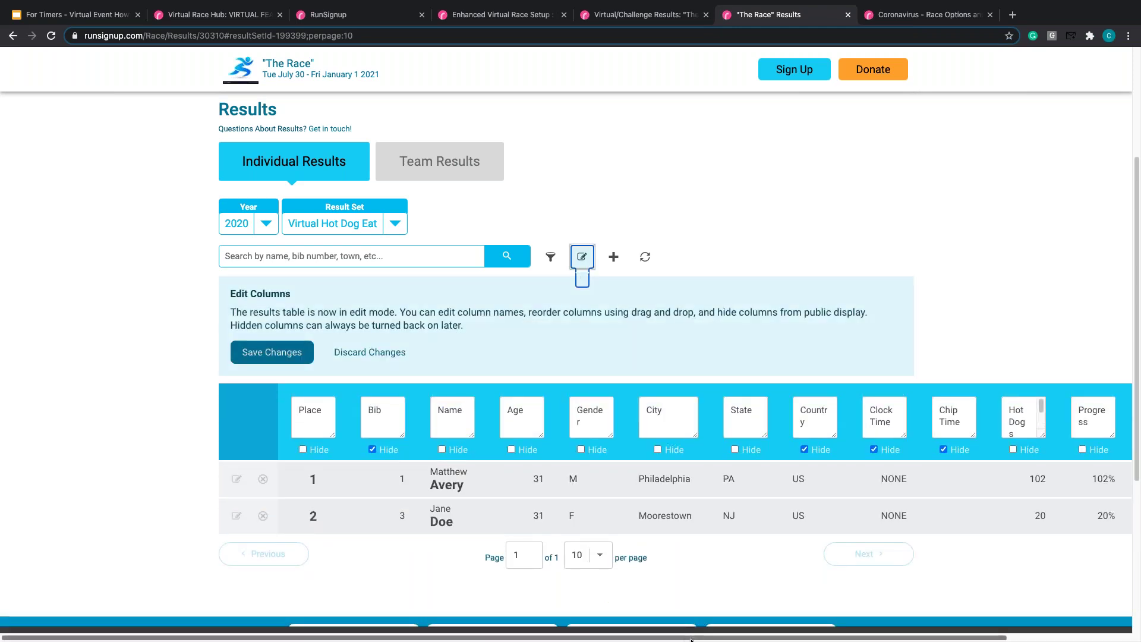
left_click_drag(709, 638, 834, 638)
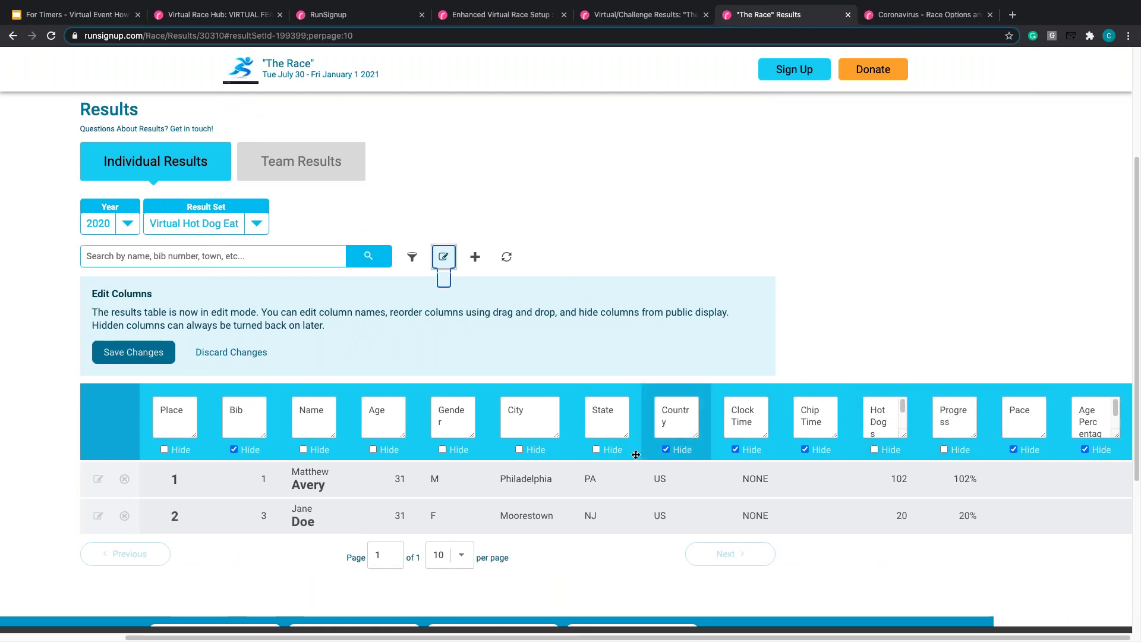
double_click(430, 407)
type("Sex")
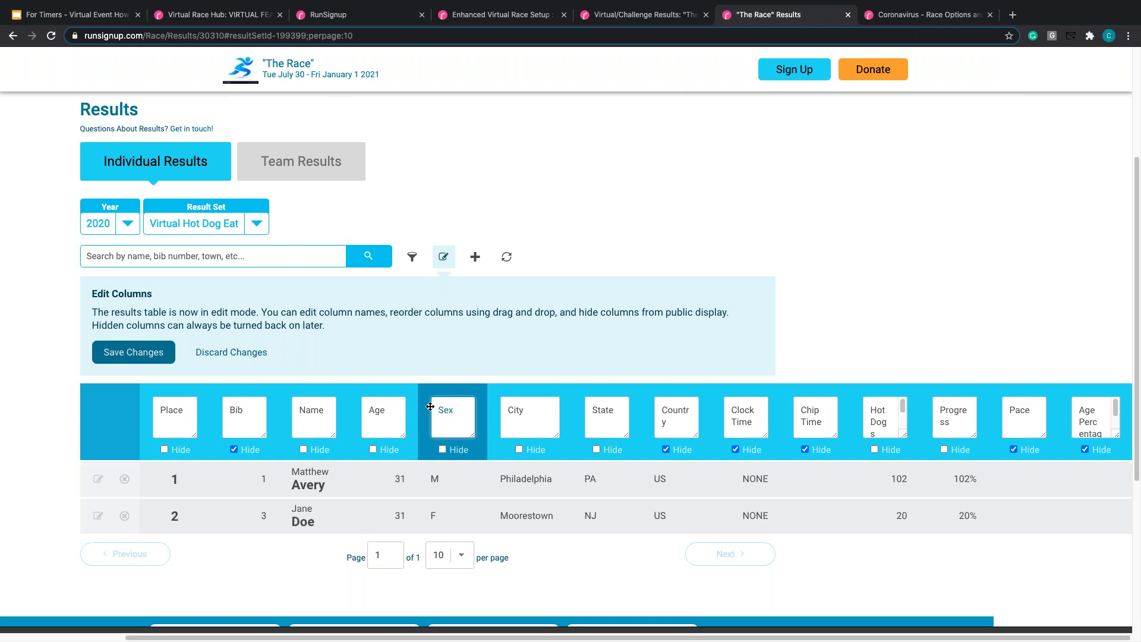
left_click(108, 359)
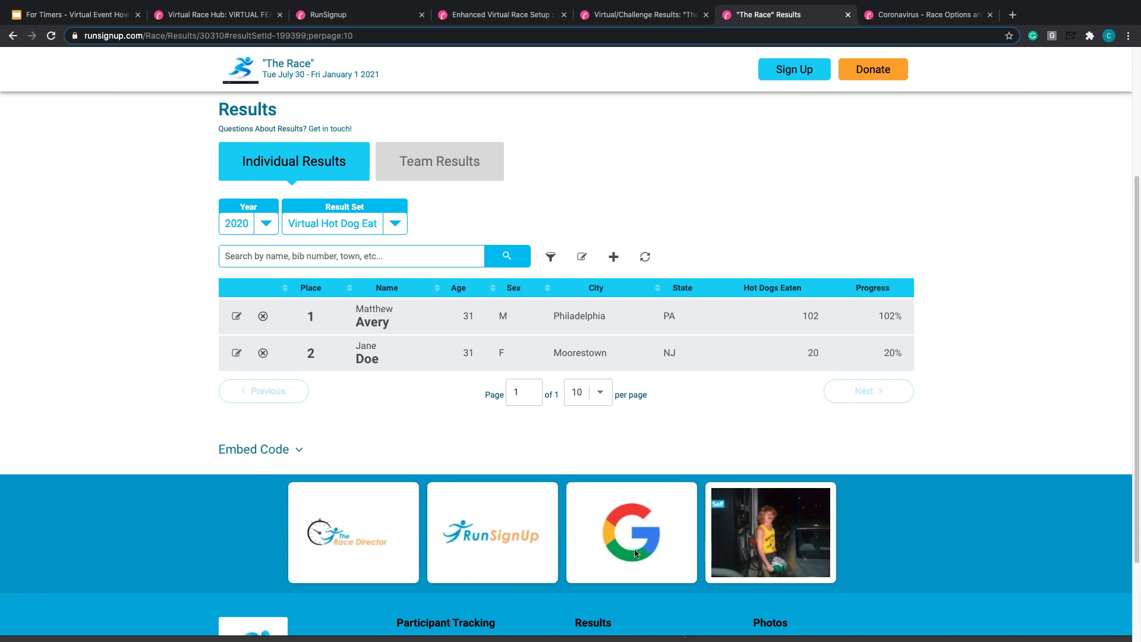
- Return to the Virtual/Challenge Results setup and open the goals of the Hot Dog Eating Contest
left_click(634, 15)
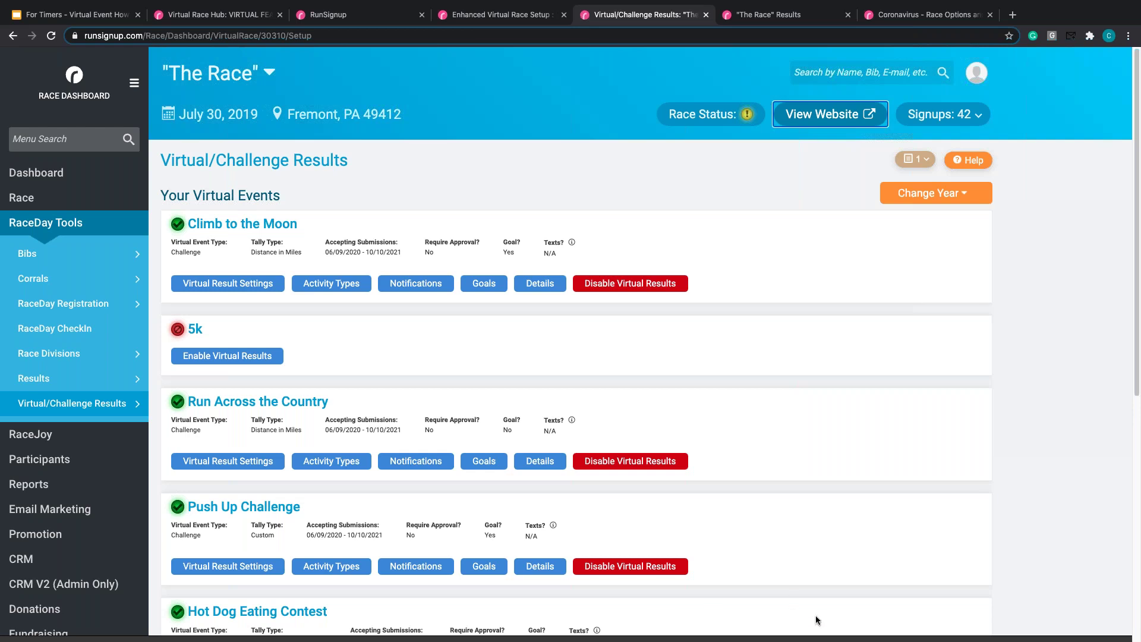
left_click(775, 19)
key("ctrl+shift+Tab")
scroll(571, 344, "down", 1)
scroll(544, 290, "down", 5)
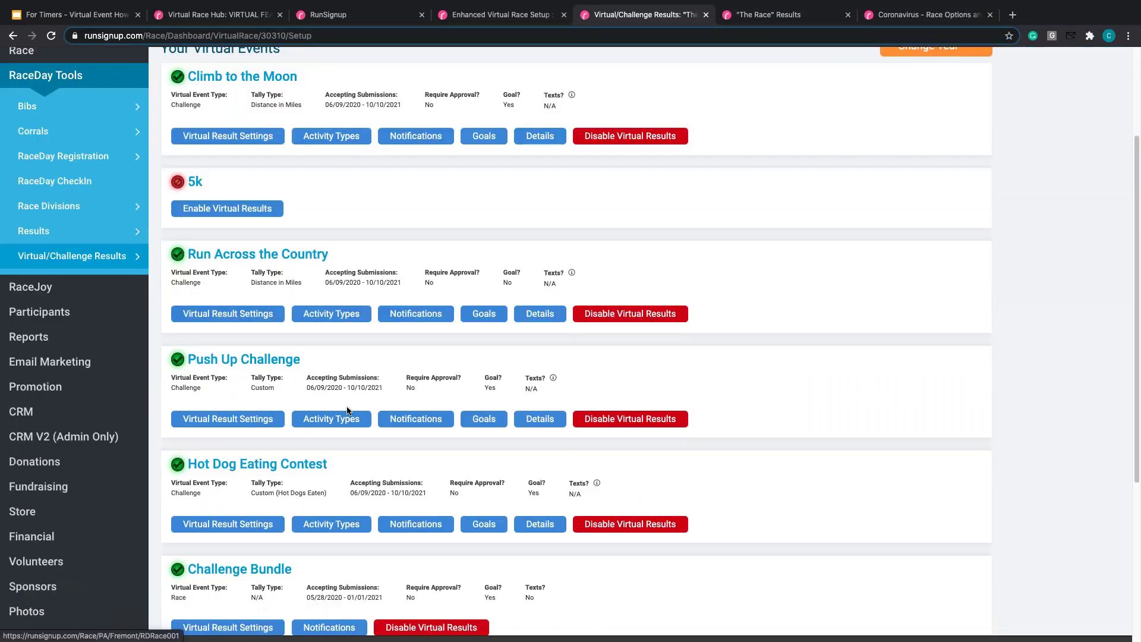
left_click(484, 517)
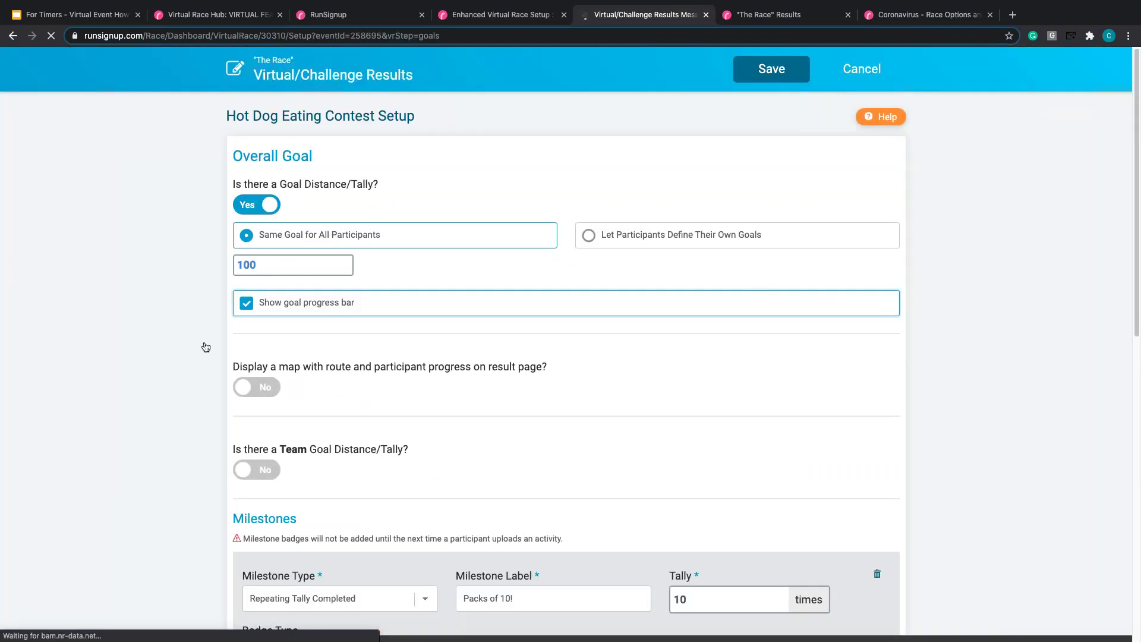
- Review the Hot Dog Eating Contest's milestones, including their types, labels, thresholds and badge types
scroll(149, 397, "down", 6)
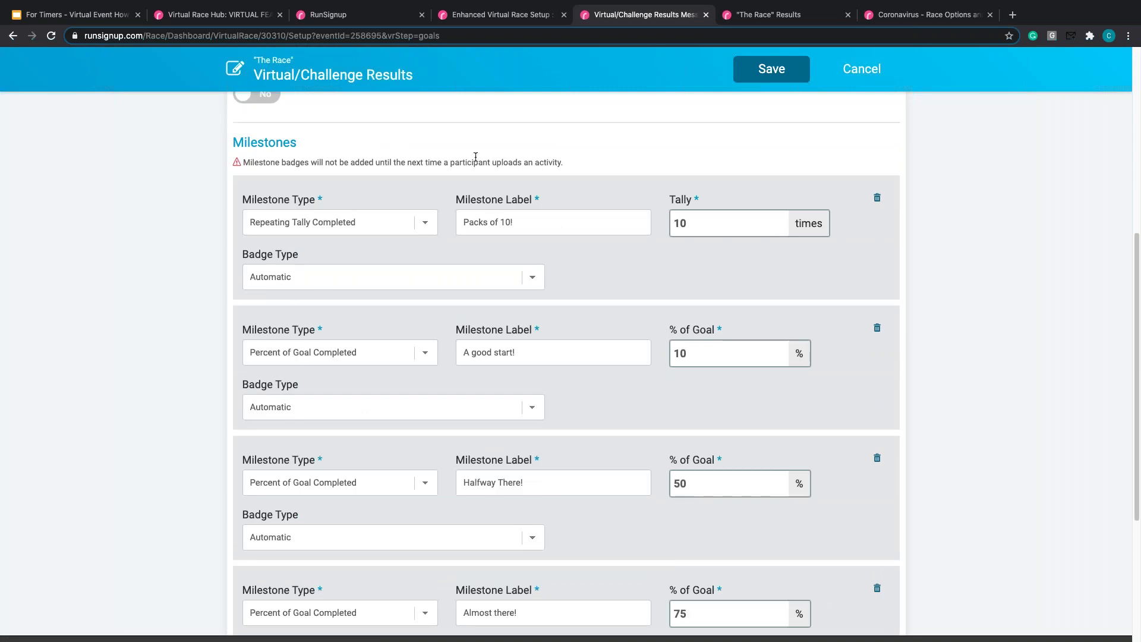
double_click(284, 141)
left_click(321, 141)
scroll(1036, 262, "down", 1)
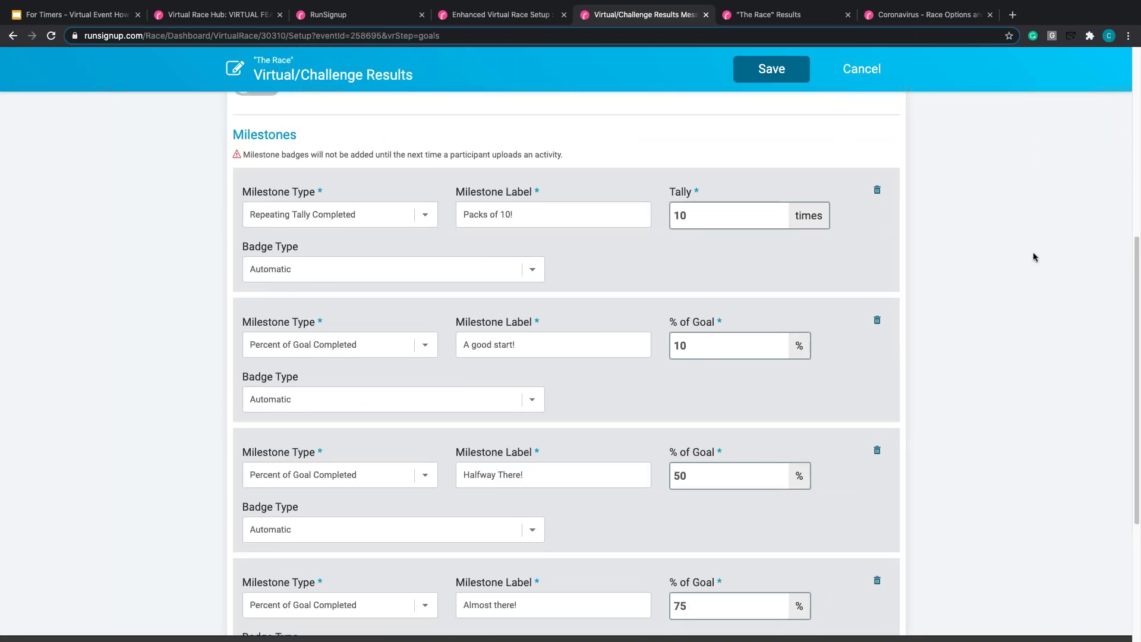
scroll(1014, 227, "down", 1)
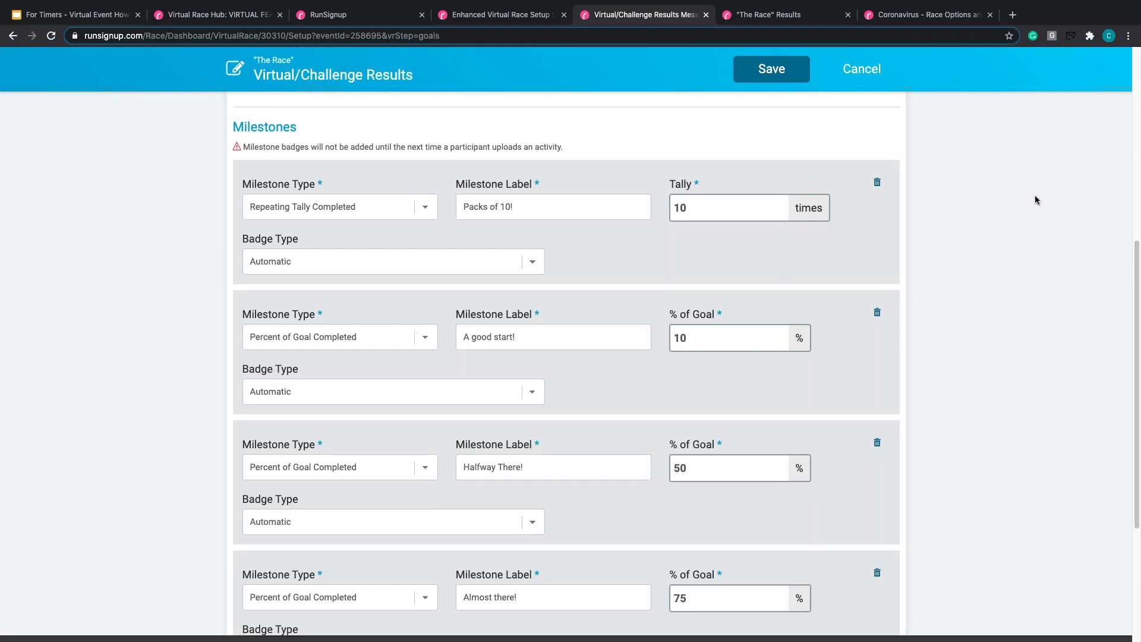
scroll(1035, 200, "down", 3)
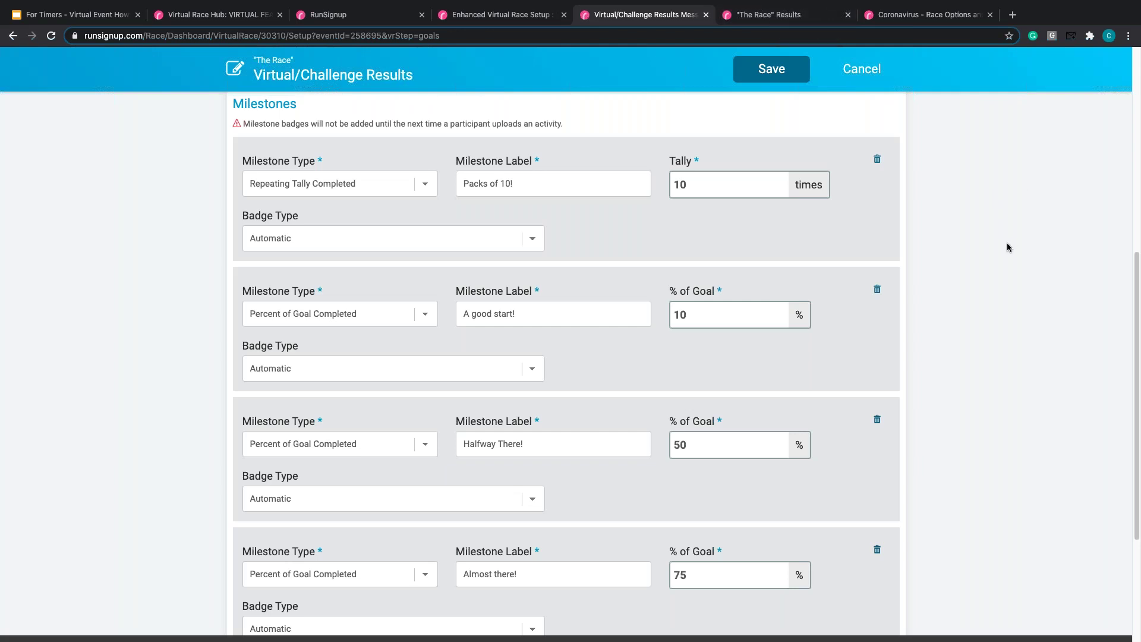
scroll(1007, 247, "down", 1)
scroll(1007, 247, "down", 1)
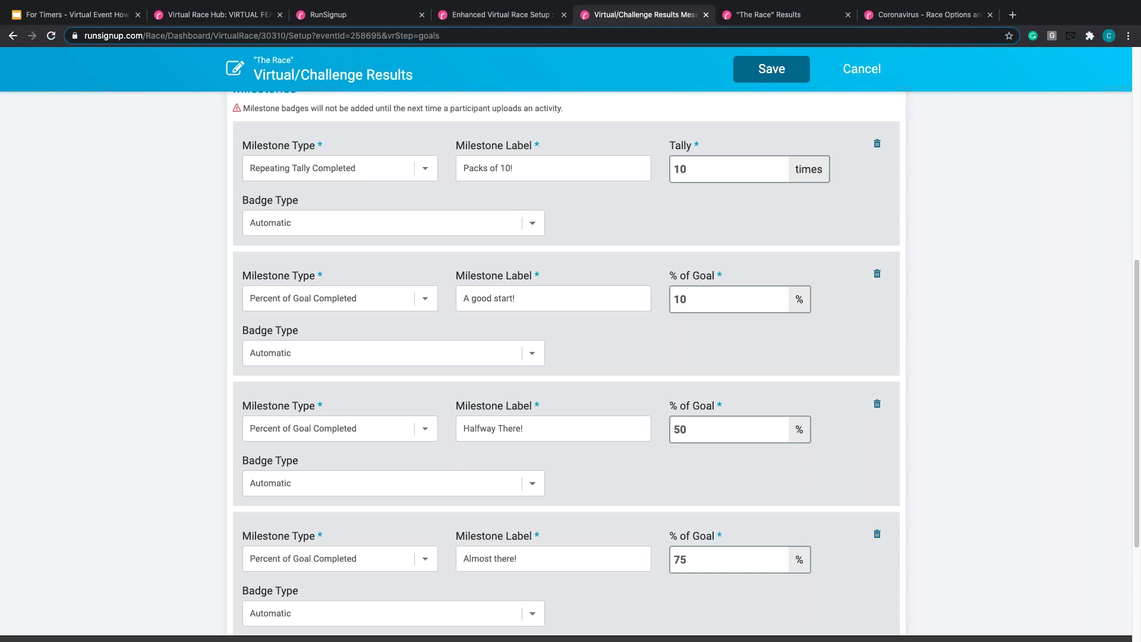
- Look through the badge type and milestone type options of the "Packs of 10!" milestone, then go back to the Overall Goal settings
left_click(535, 225)
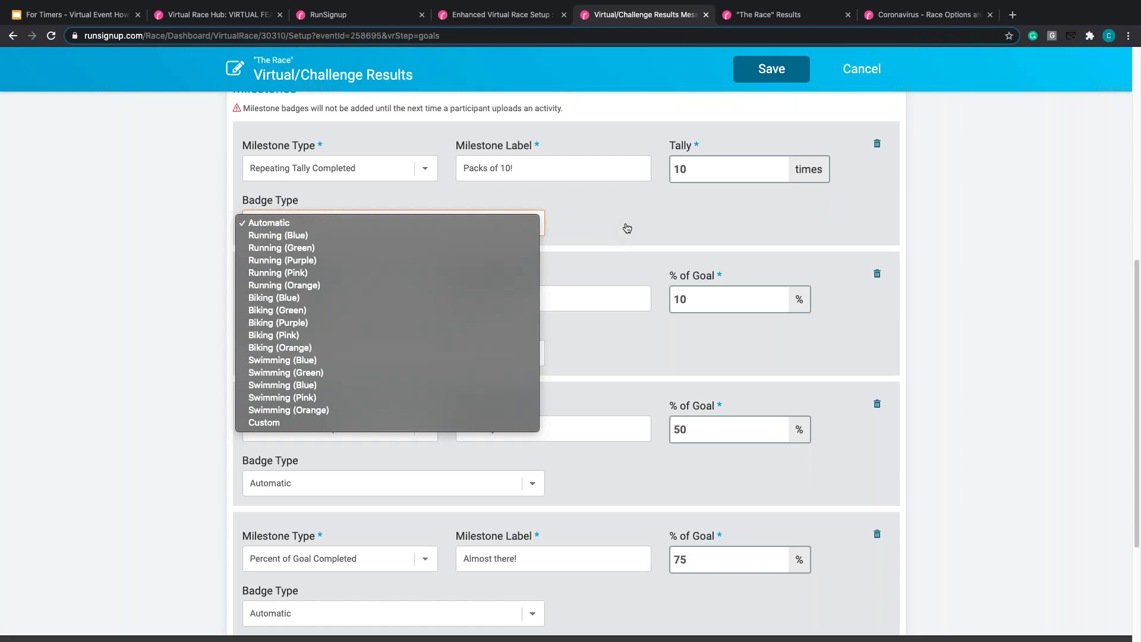
left_click(949, 210)
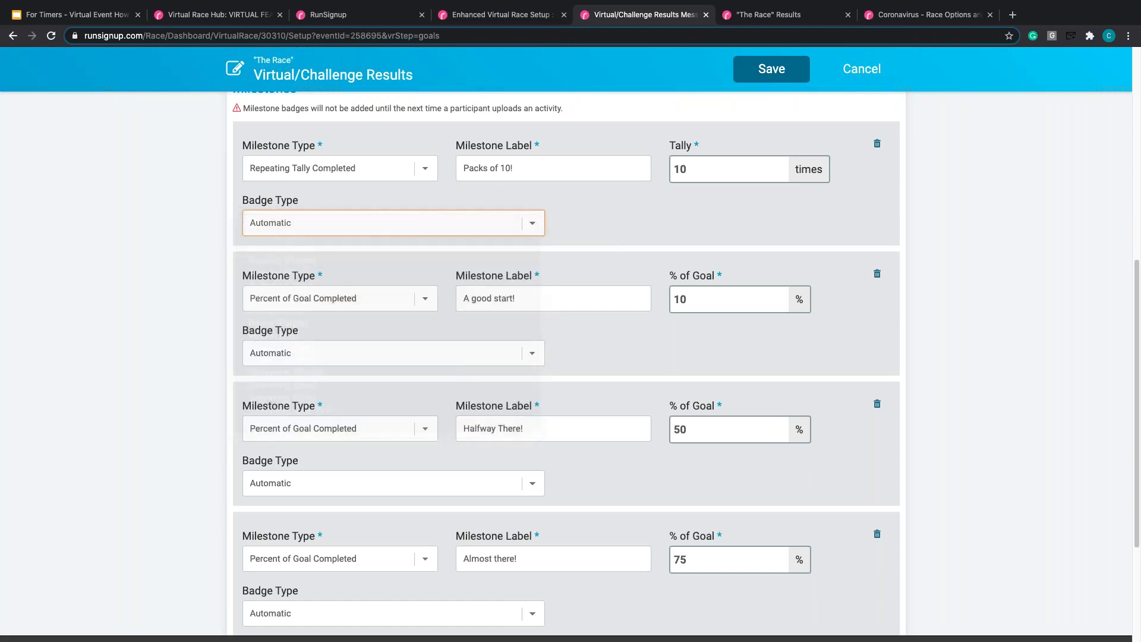
left_click(533, 229)
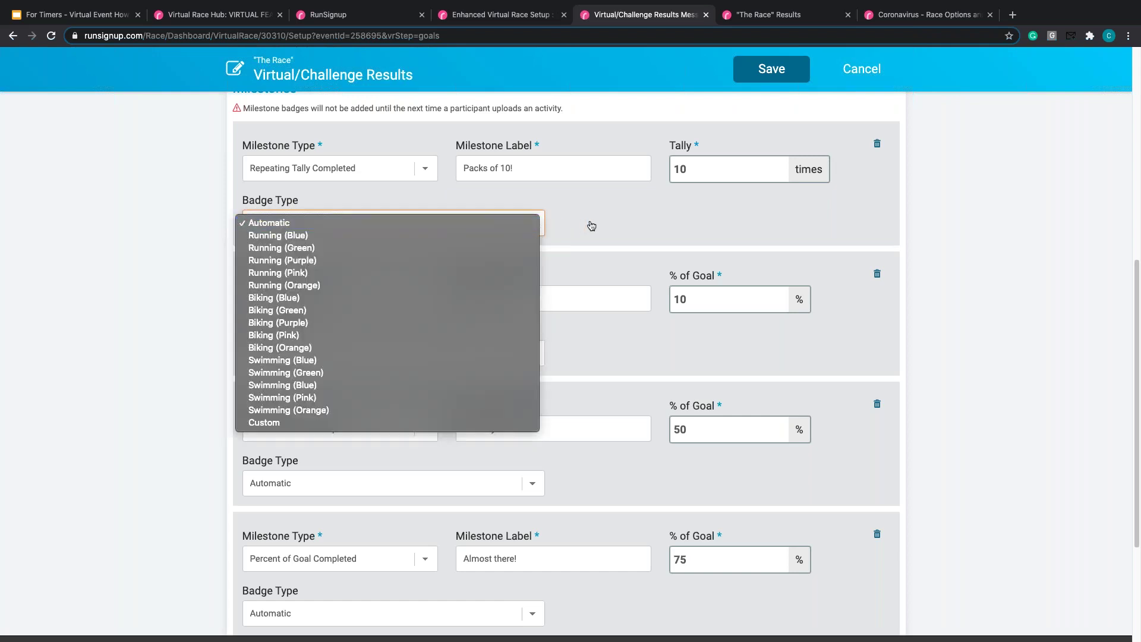
left_click(615, 225)
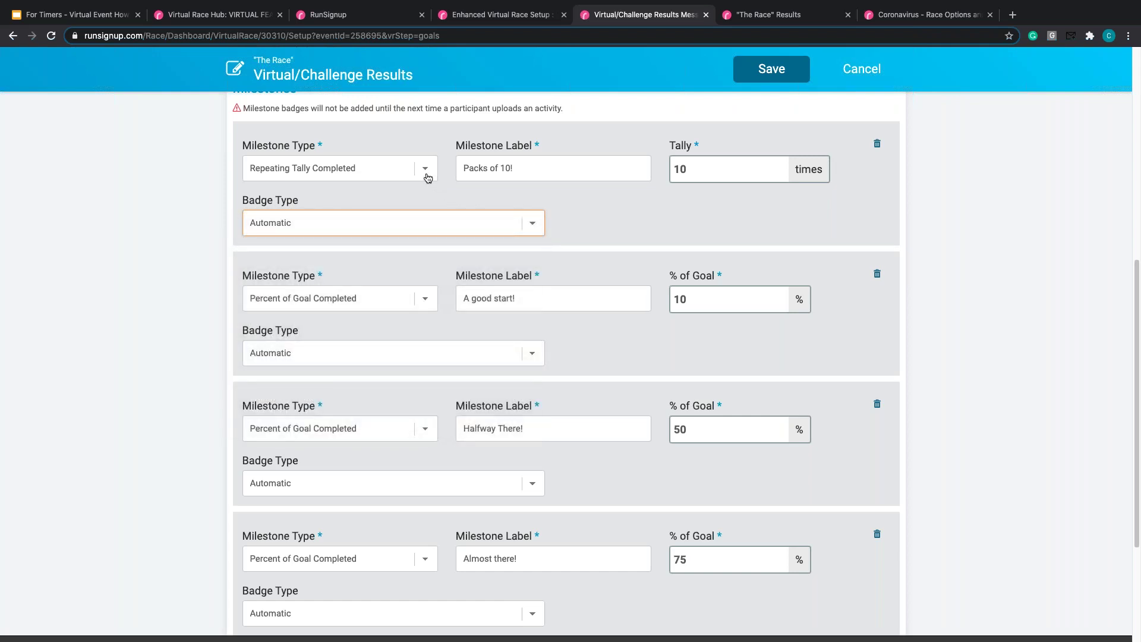
left_click(425, 169)
left_click(544, 198)
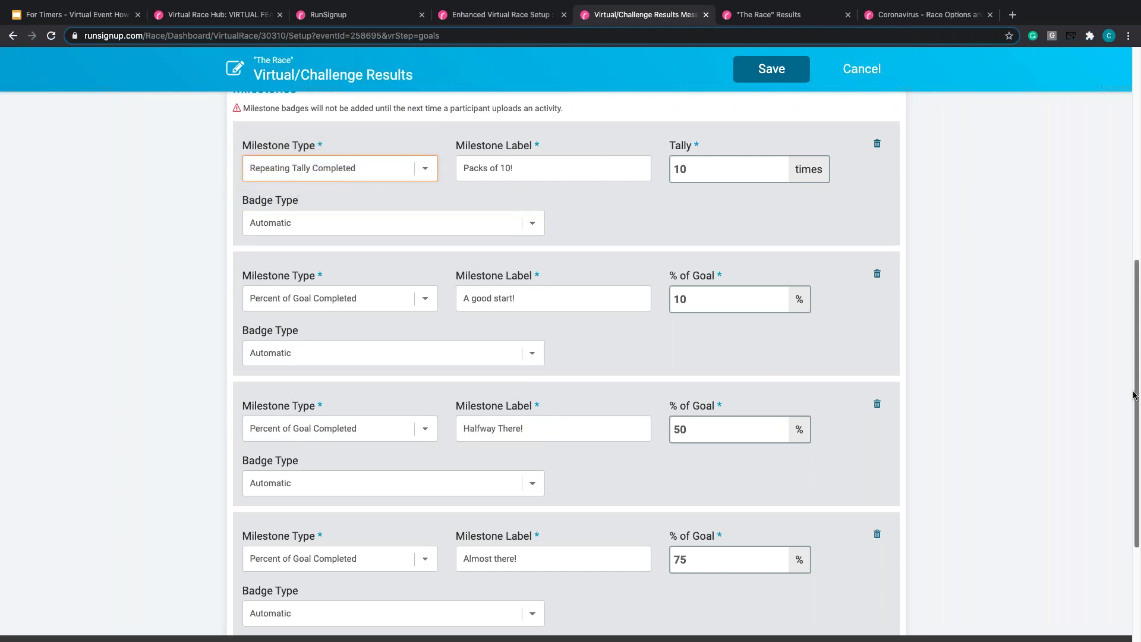
left_click_drag(1136, 385, 1111, 377)
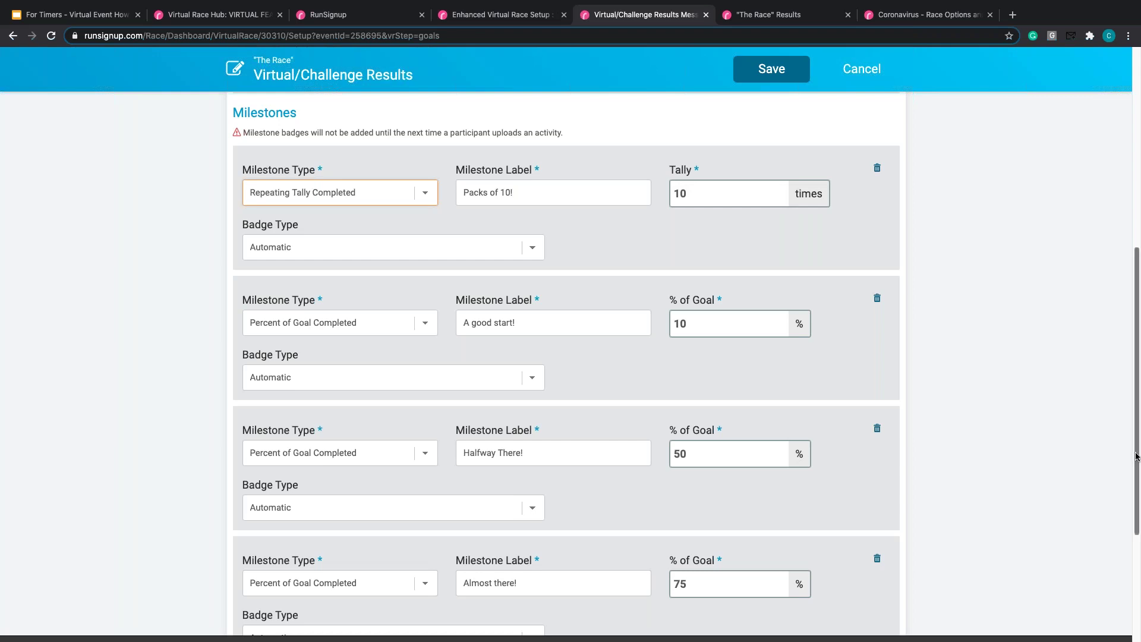
left_click_drag(1136, 456, 1133, 387)
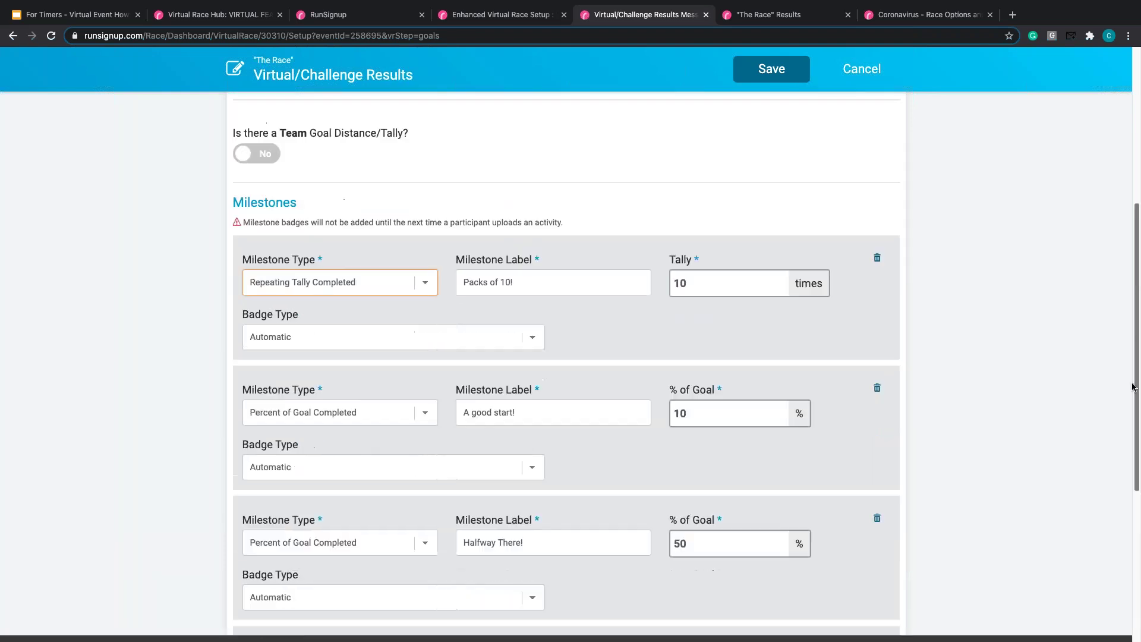
scroll(959, 437, "up", 5)
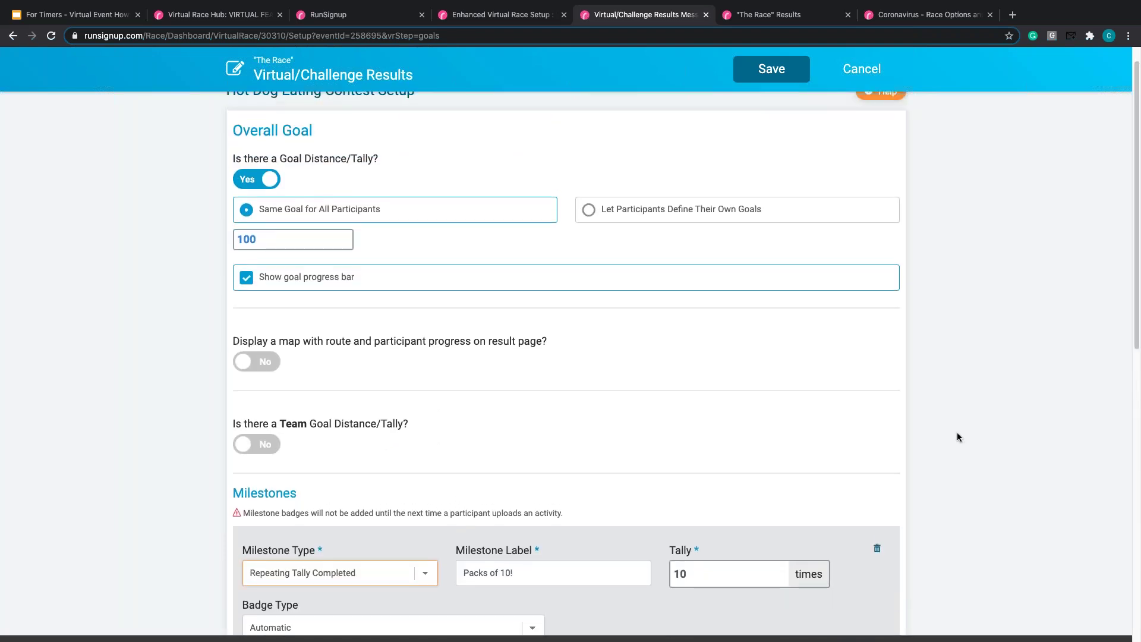
- View the public results page of "The Race" with its virtual result submission option, then return to the contest's goal setup
left_click(778, 15)
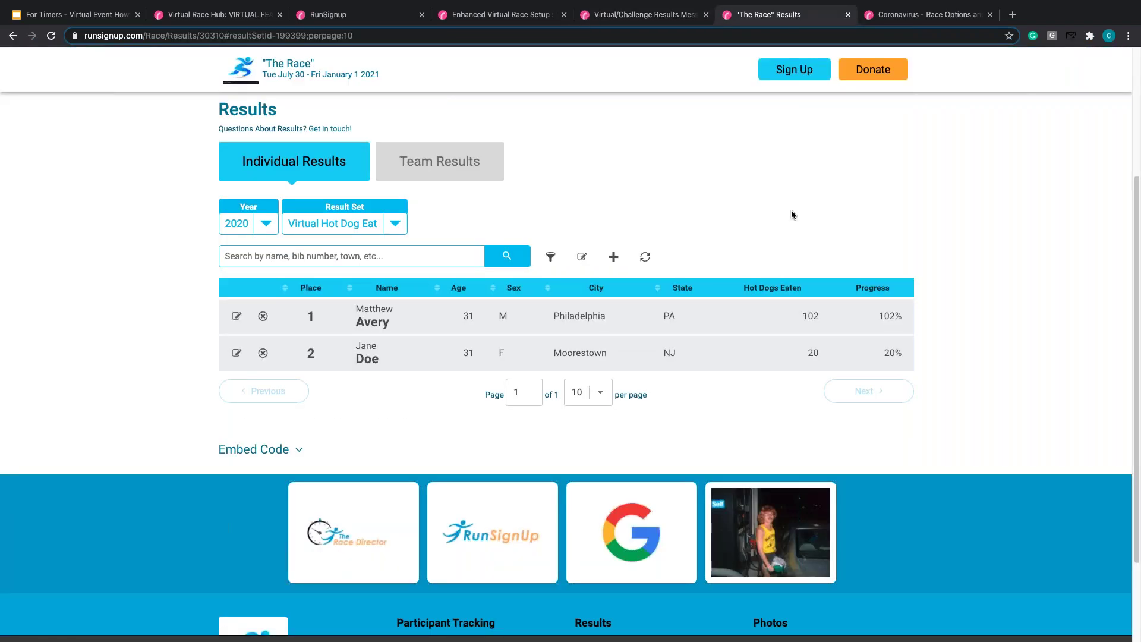
scroll(785, 226, "up", 4)
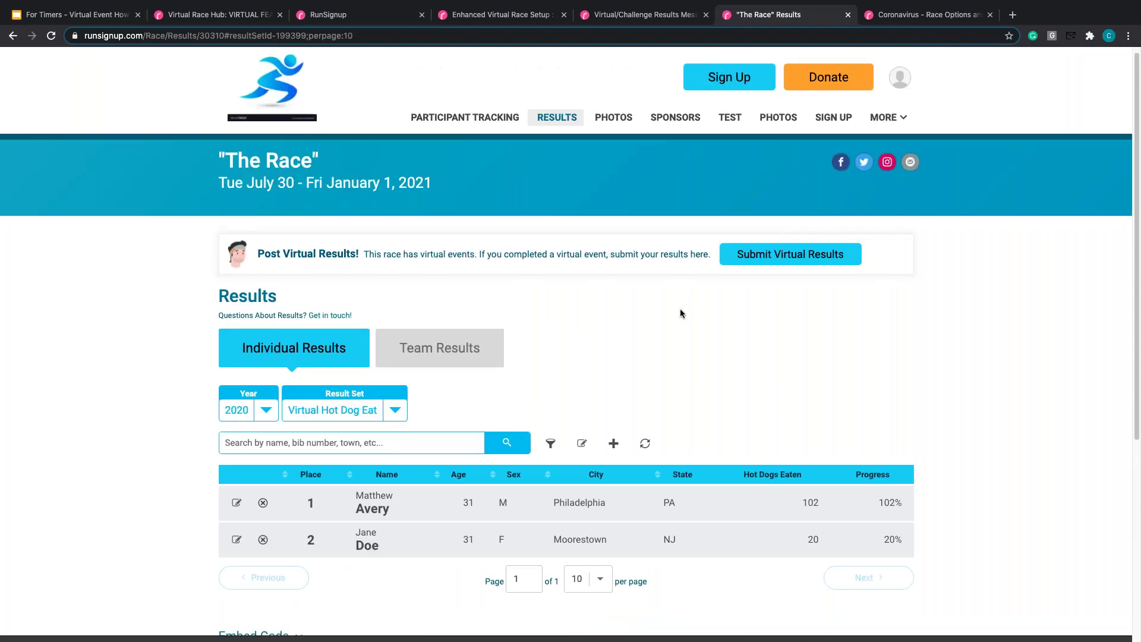
scroll(680, 313, "down", 1)
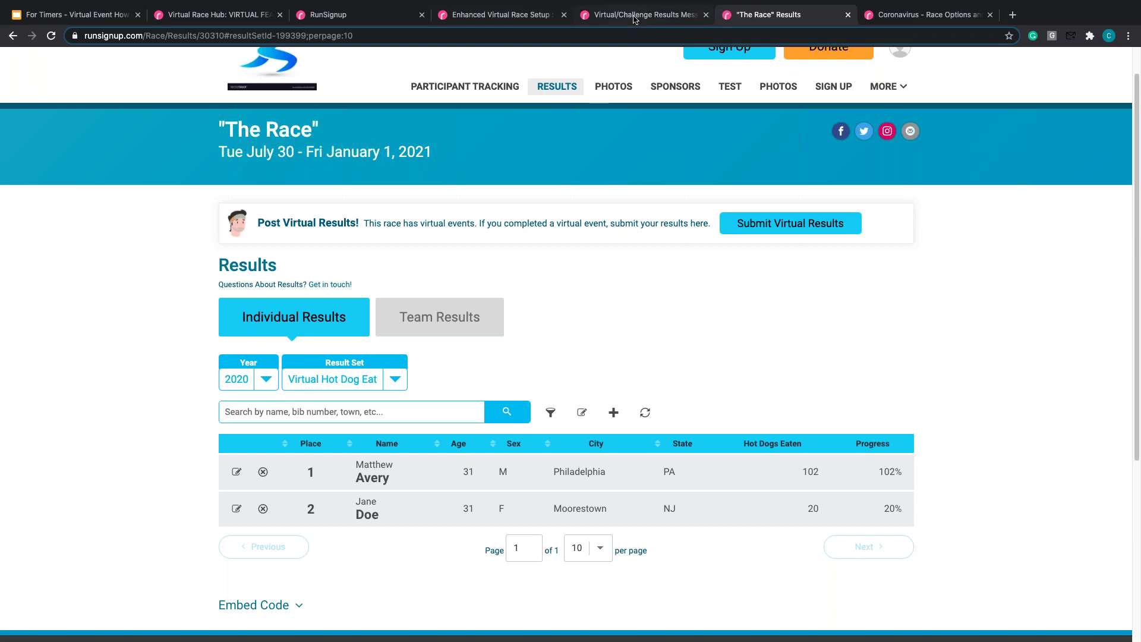
left_click(664, 18)
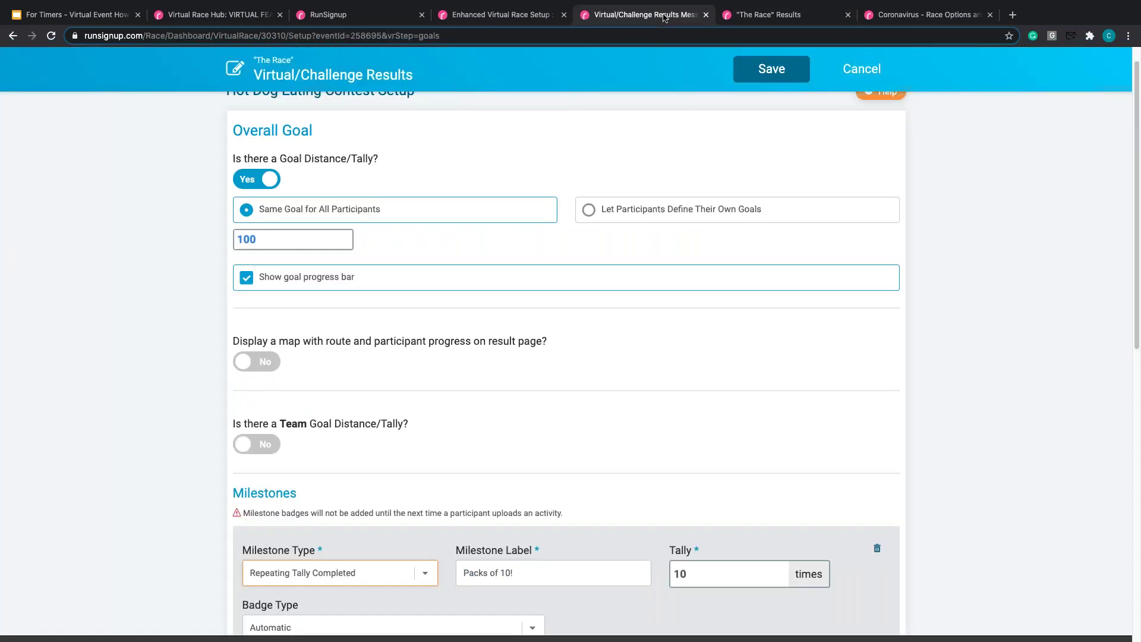
- Leave the contest's goal setup without saving, open Upload Results, and look through the list of events available for upload
left_click(861, 69)
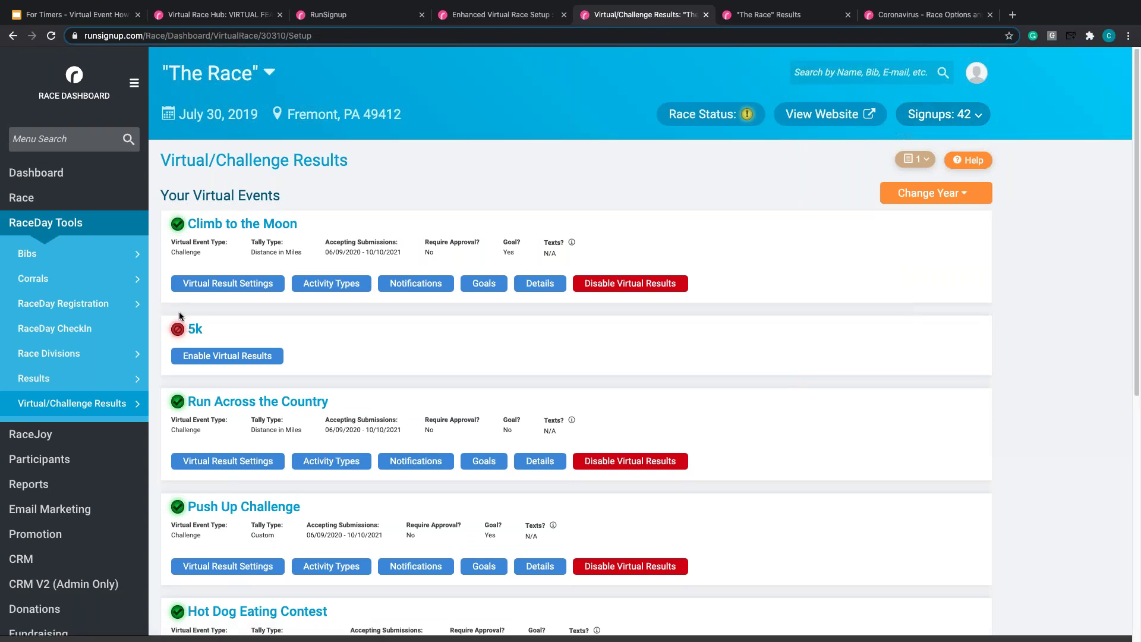
mouse_move(72, 379)
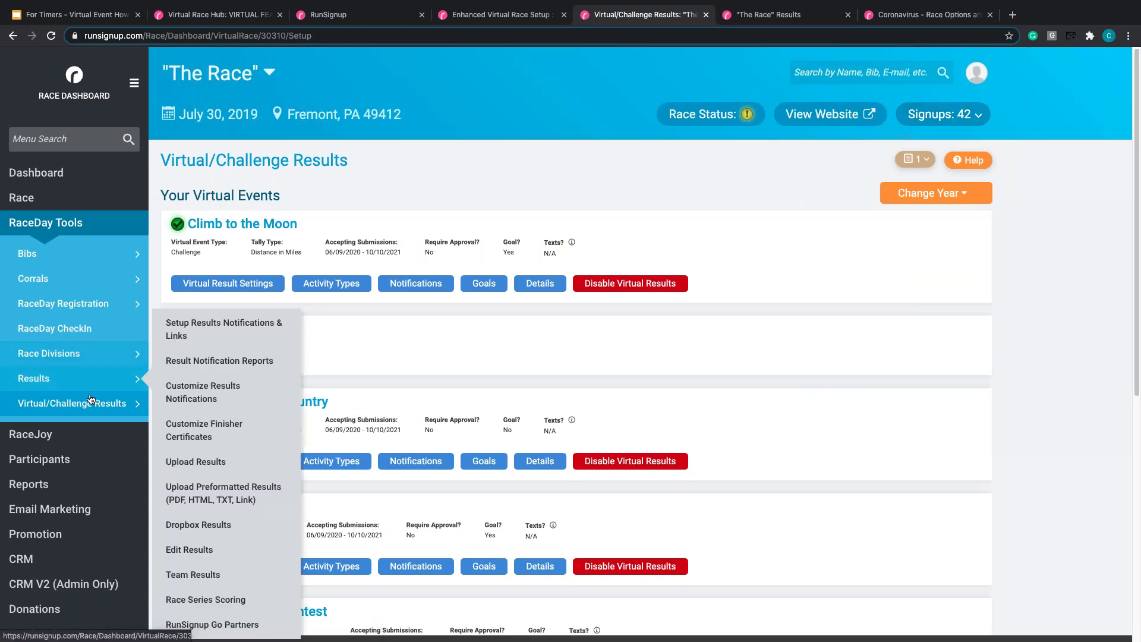
left_click(211, 464)
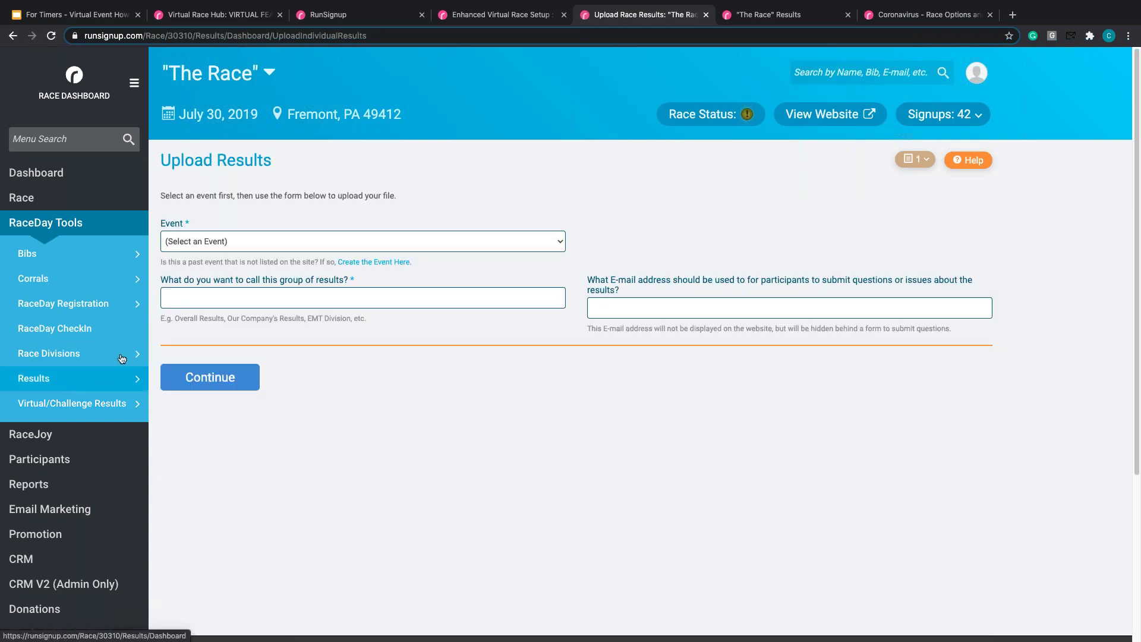
left_click(430, 247)
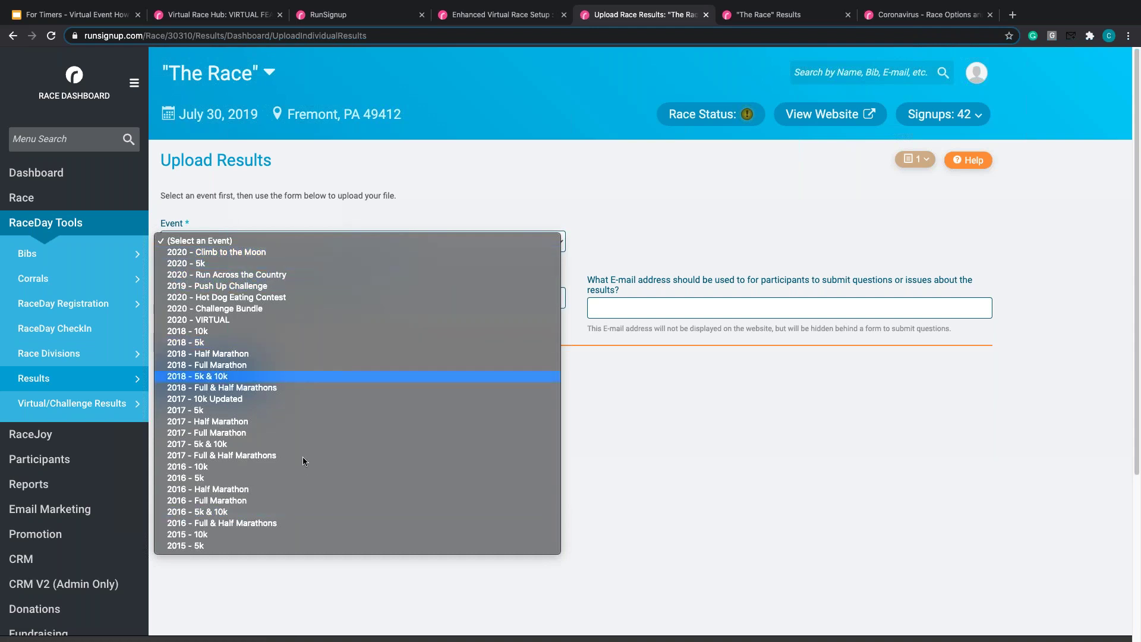
left_click(458, 202)
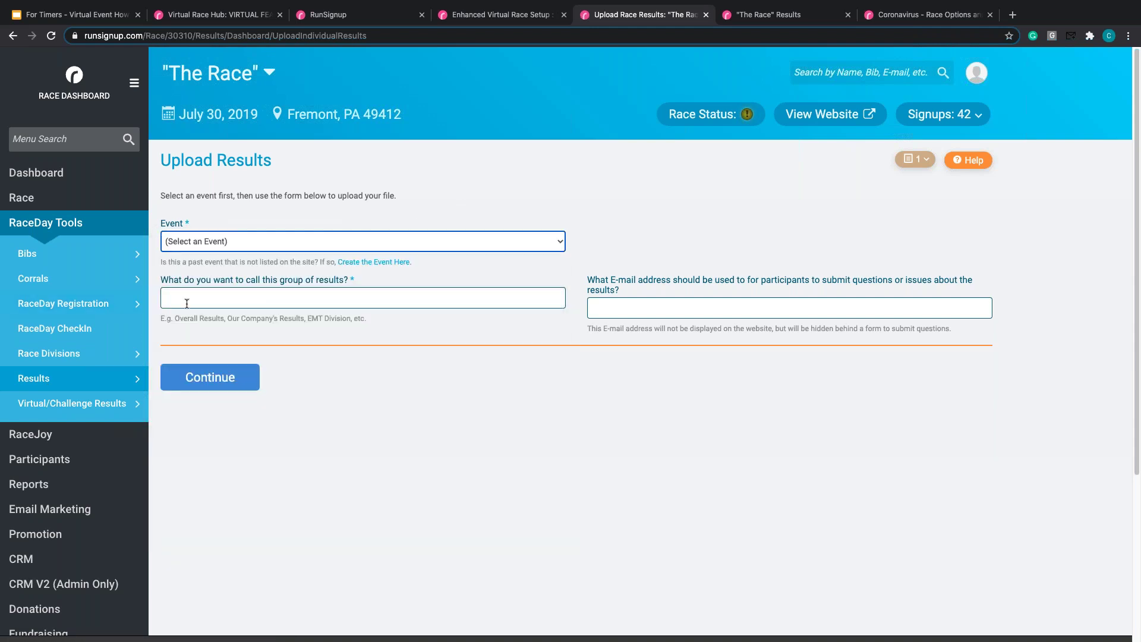
- Open the meta data of the "Virtual Climb to the Moon" result set for editing and compare its Result Set Sort Order setting with the public results page
mouse_move(76, 381)
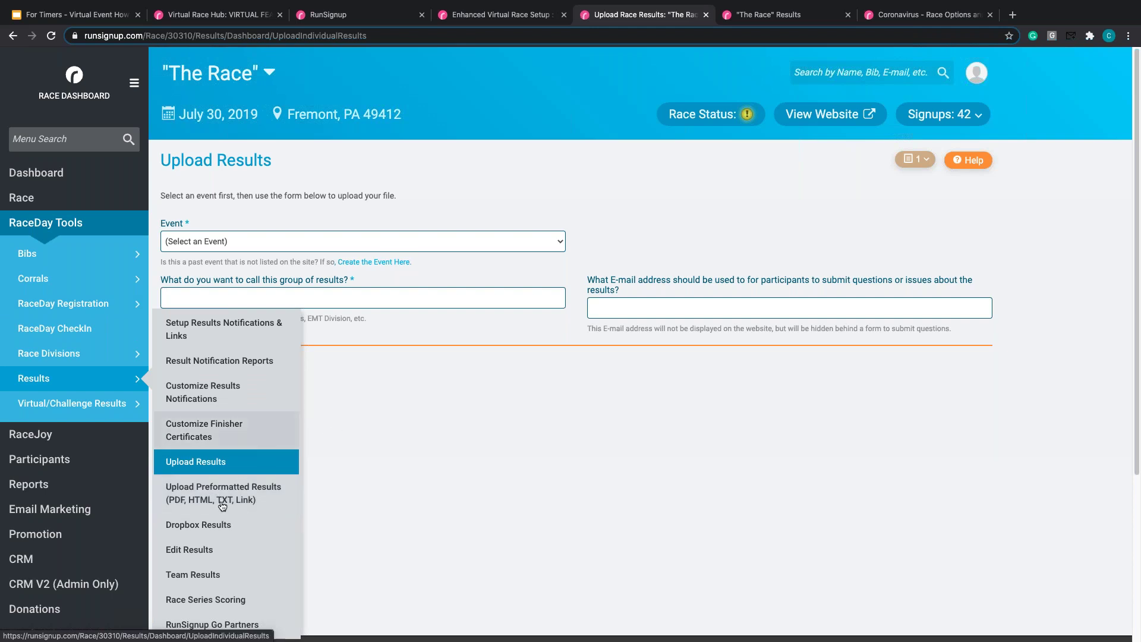
left_click(191, 552)
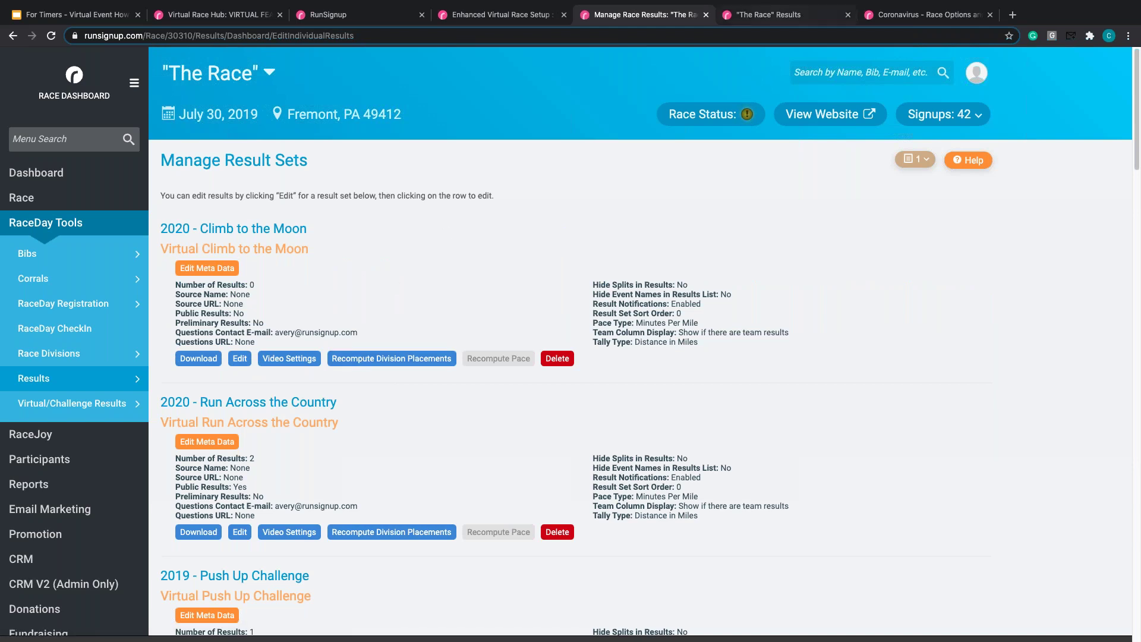
key("ctrl+Tab")
left_click(656, 17)
scroll(679, 383, "down", 2)
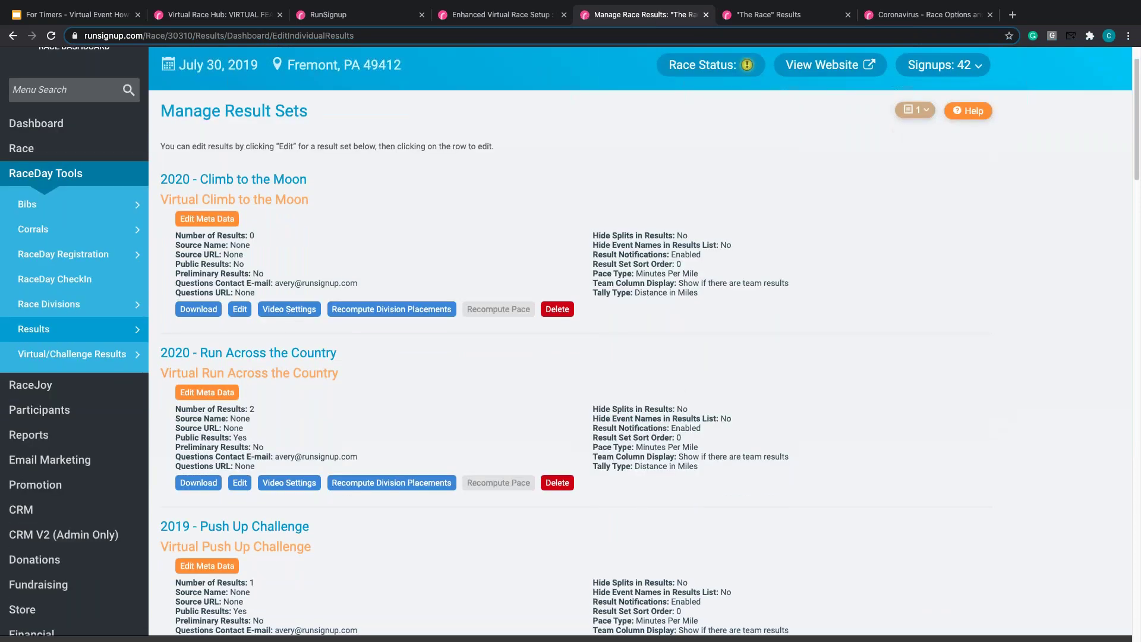
left_click(207, 219)
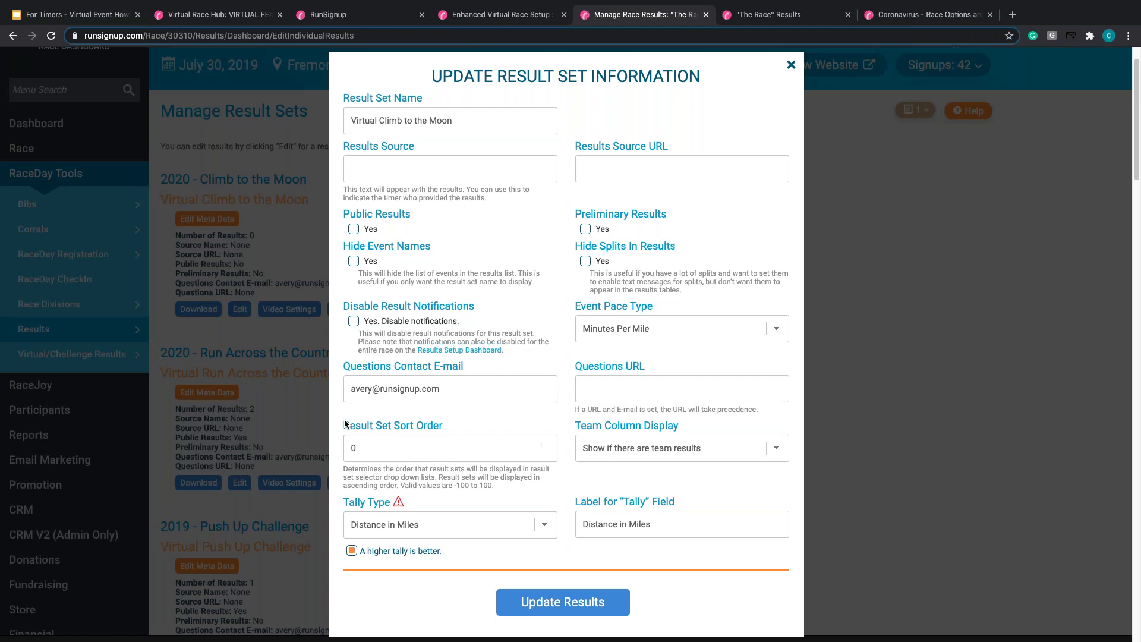
left_click_drag(344, 425, 445, 425)
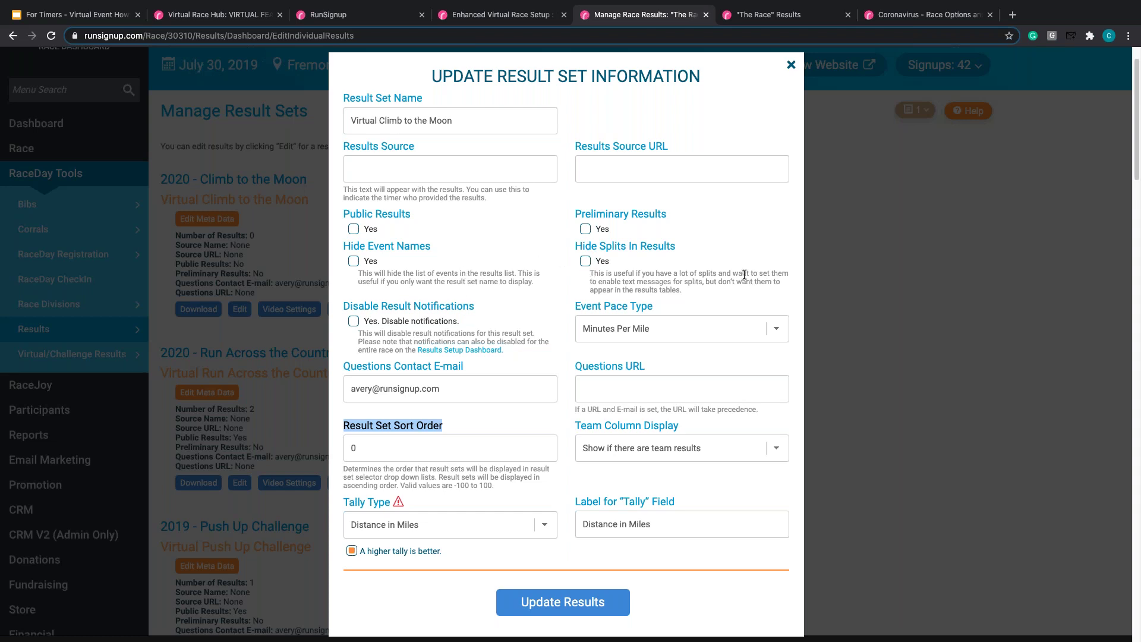
left_click(776, 15)
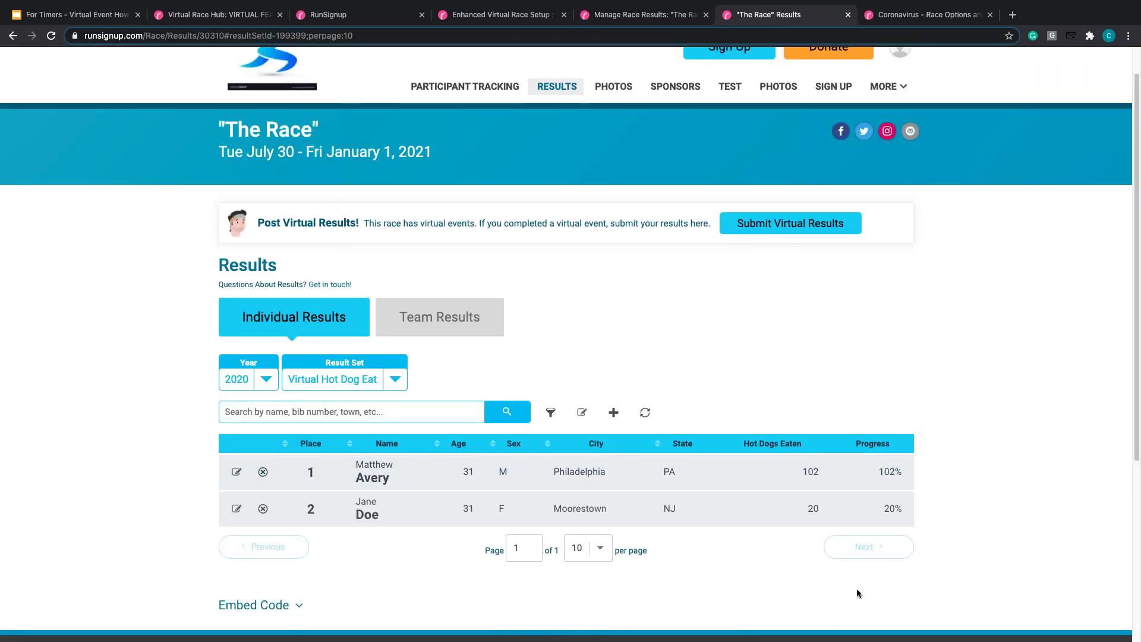
left_click(643, 18)
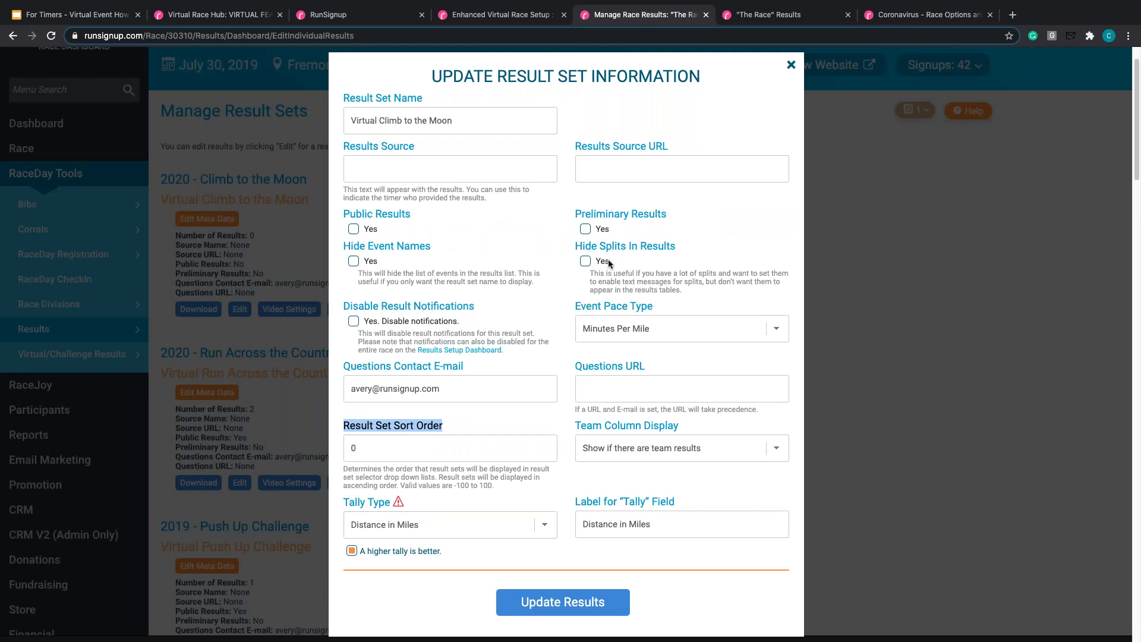
- Open the first-place participant's result on the public Hot Dog Eating Contest results page and review the progress bar, milestone badges and logged activities
left_click(770, 16)
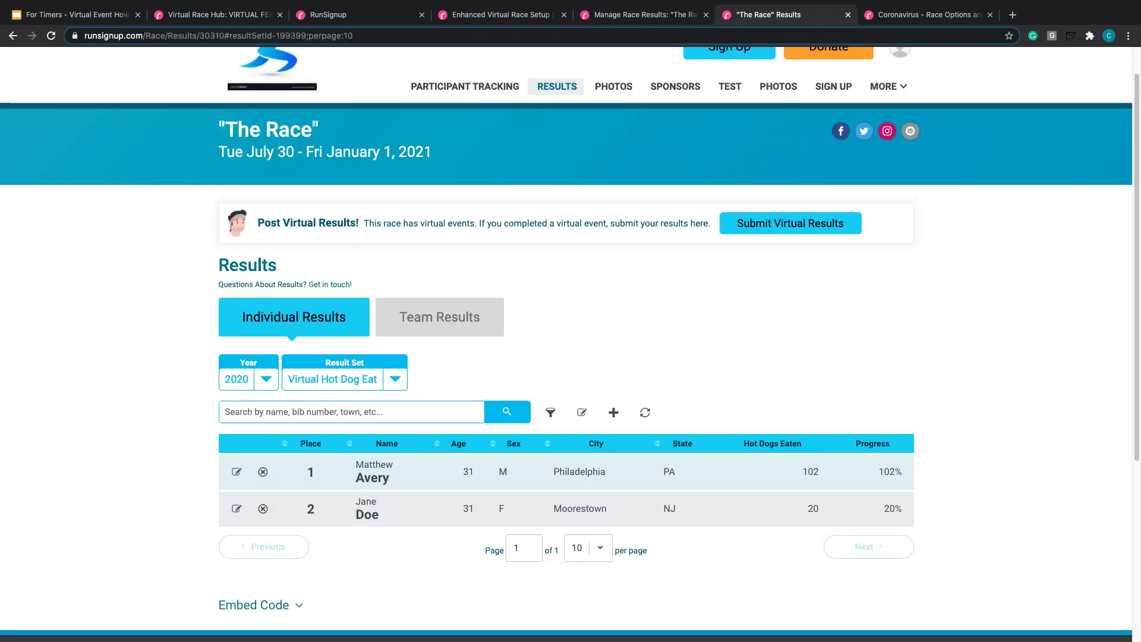
left_click(403, 478)
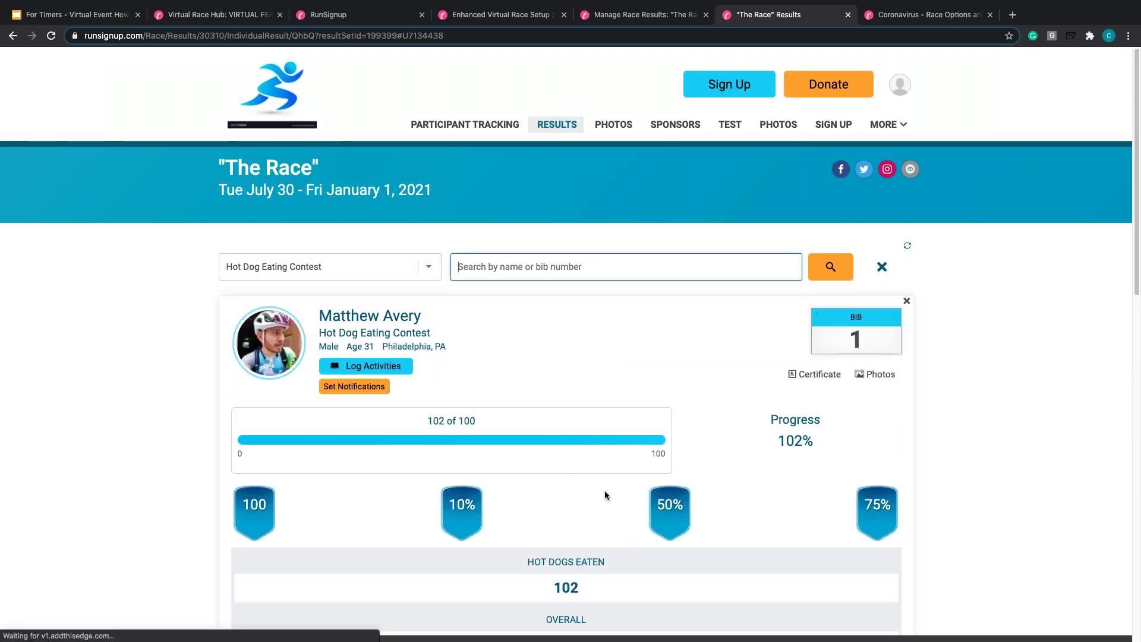
scroll(602, 467, "down", 1)
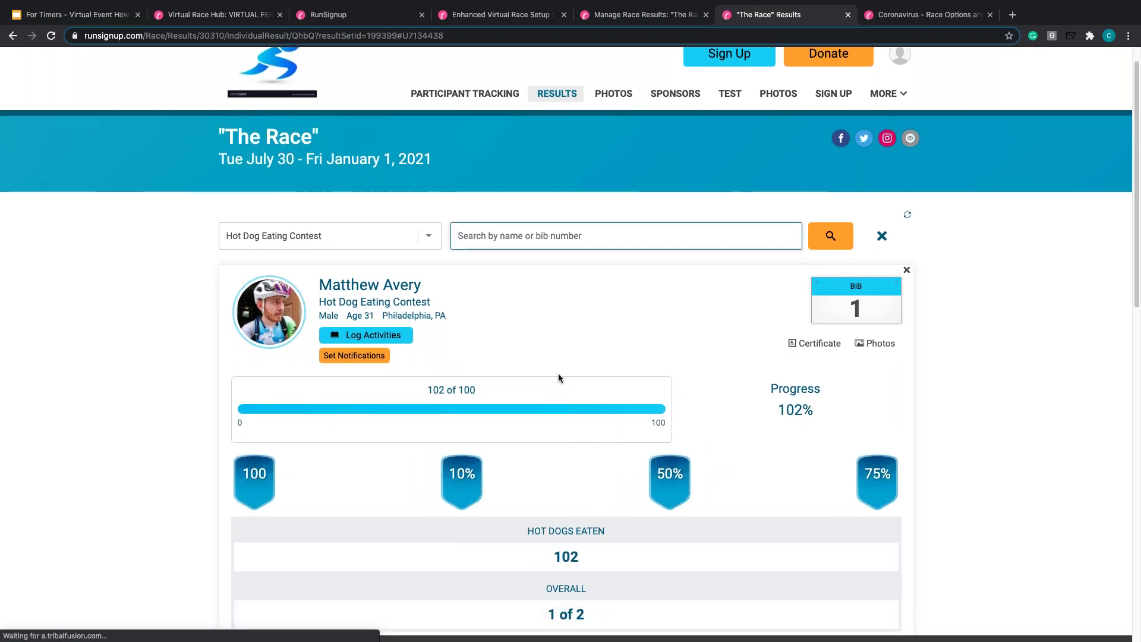
scroll(552, 472, "down", 5)
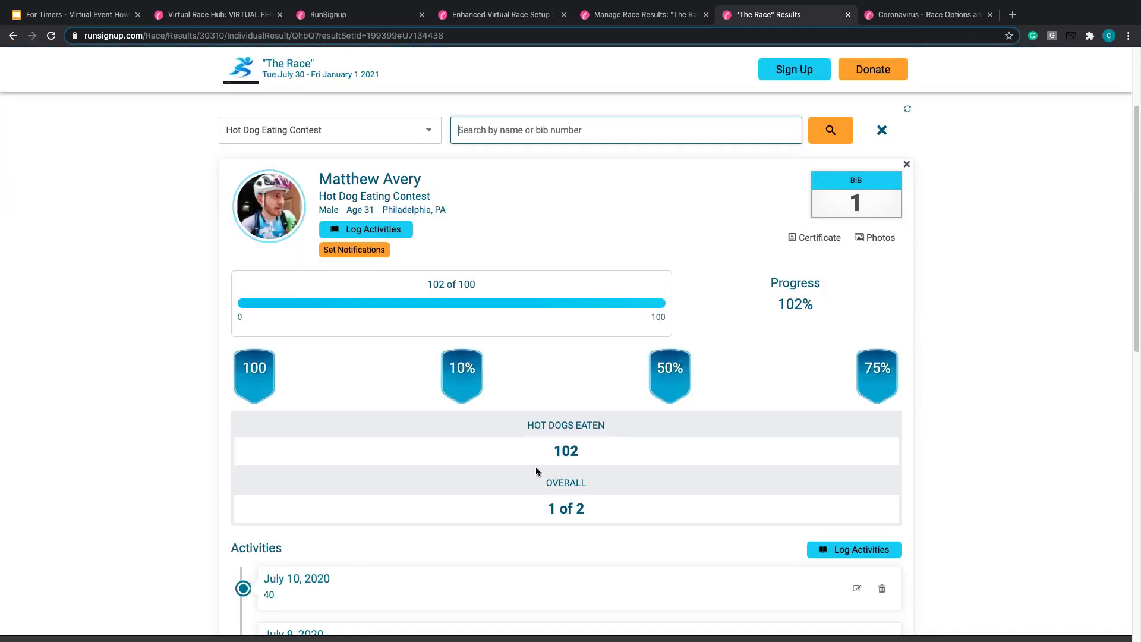
scroll(531, 483, "down", 3)
scroll(386, 440, "up", 3)
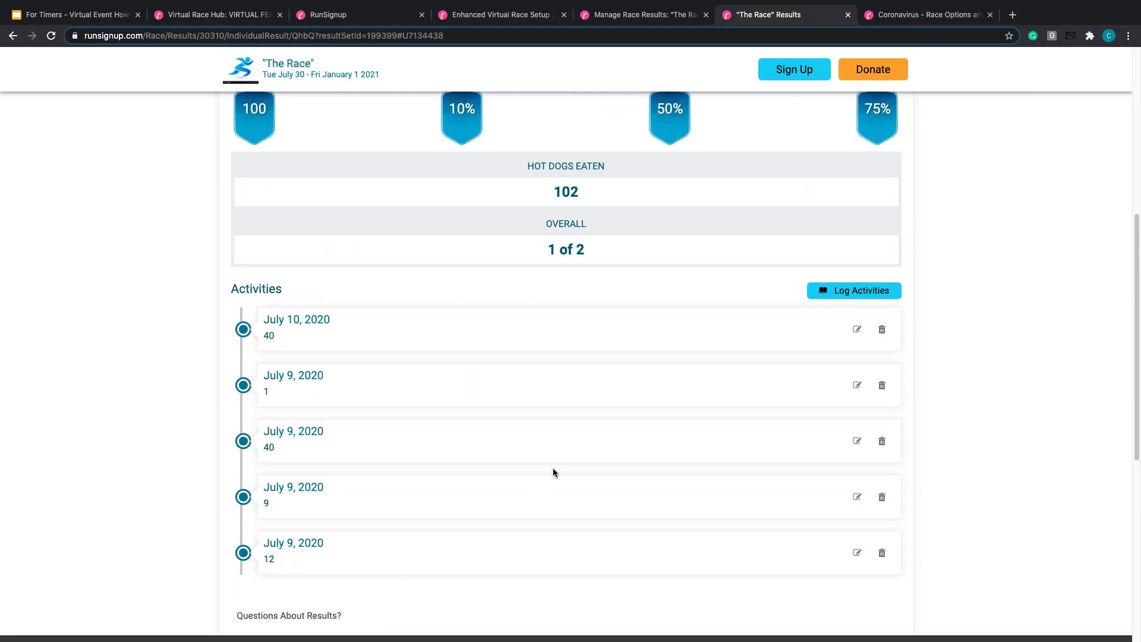
scroll(600, 498, "up", 5)
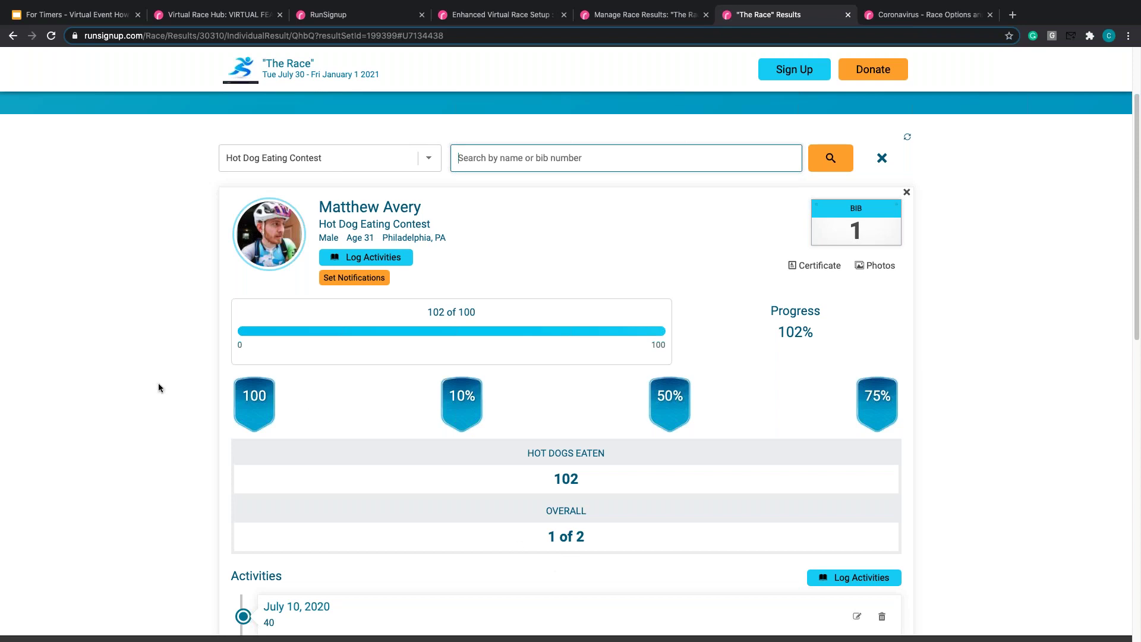
scroll(144, 376, "down", 5)
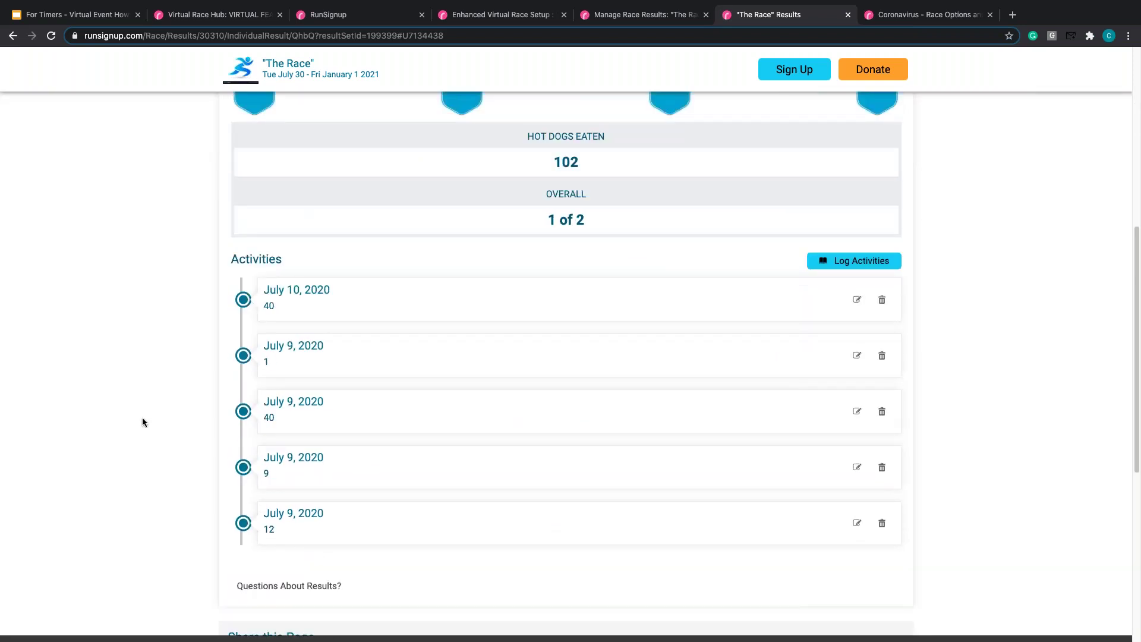
scroll(142, 417, "up", 7)
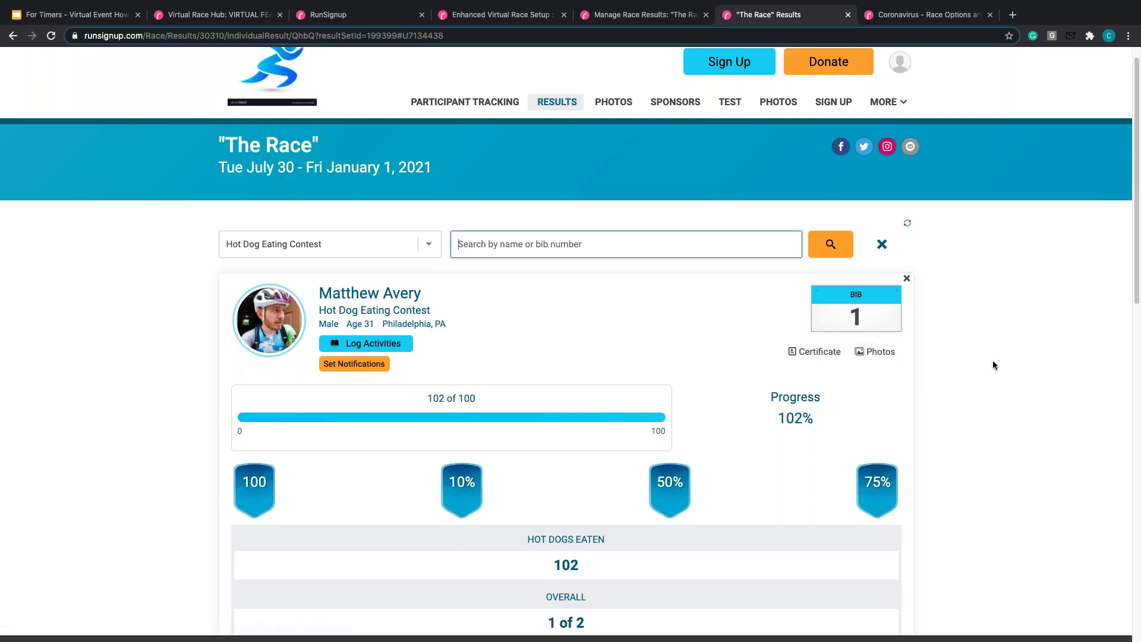
- View the participant's finisher certificate, then return to the individual result page
left_click(811, 356)
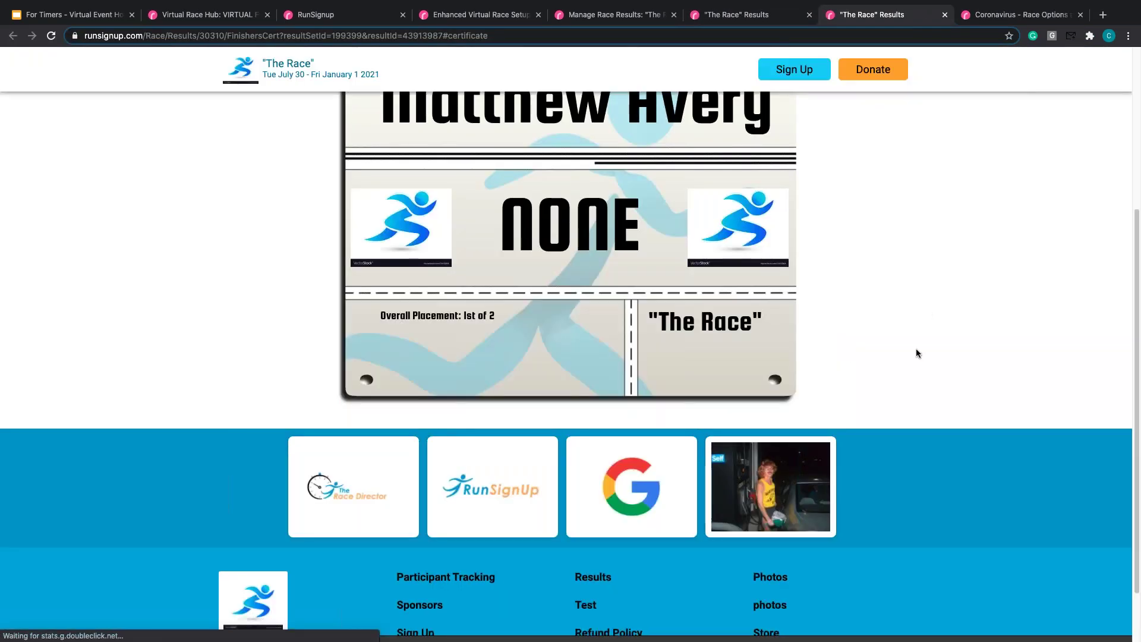
scroll(713, 297, "up", 1)
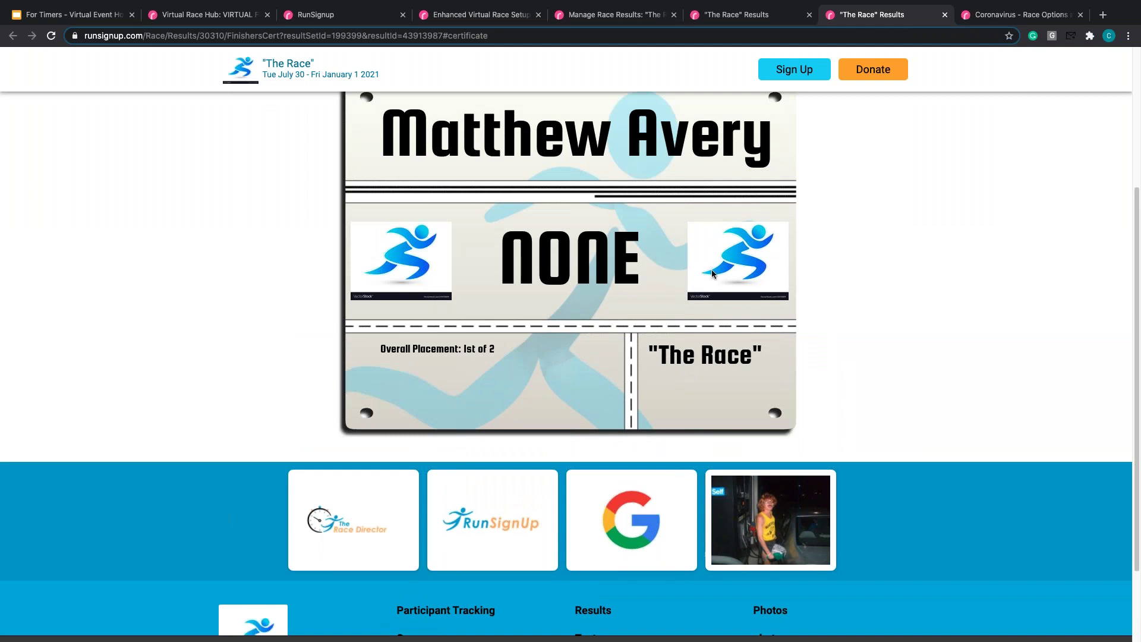
scroll(711, 272, "up", 2)
left_click(743, 16)
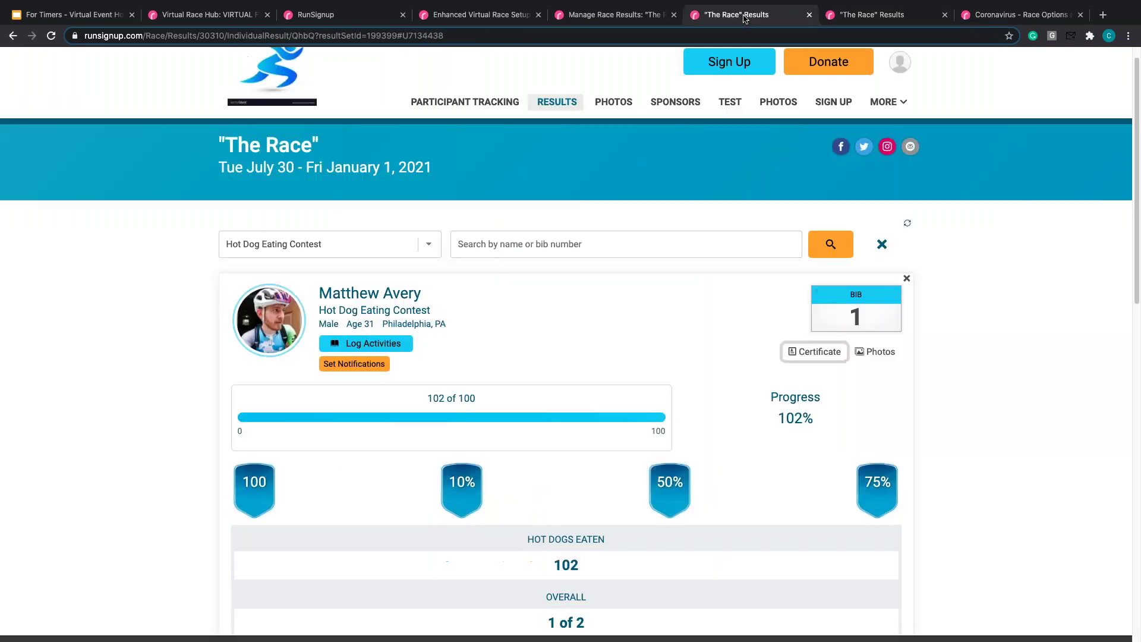
- Close the result set information, search the dashboard menu for "cert", and open Customize Finisher Certificates to review the templates and existing certificate
left_click(613, 16)
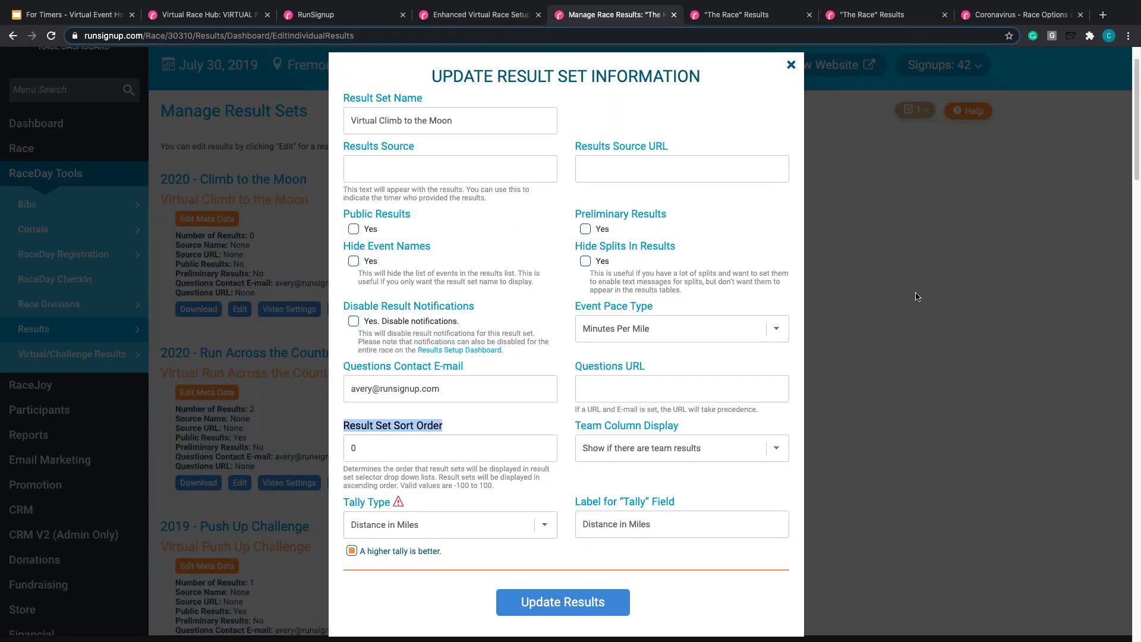
left_click(791, 66)
left_click(65, 92)
type("ce")
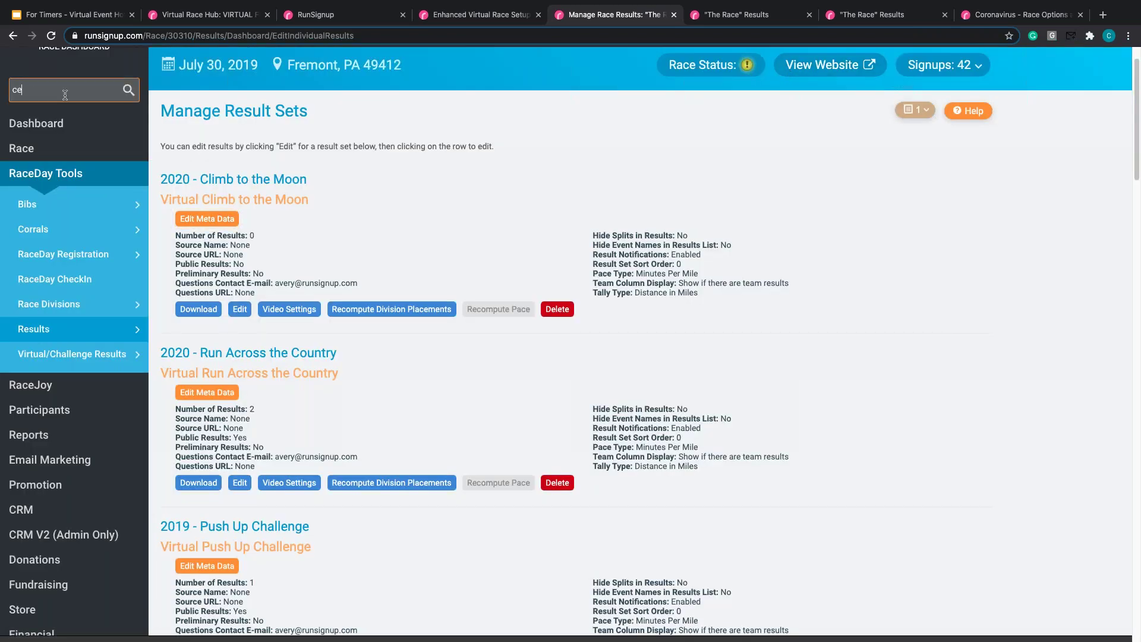
type("rt")
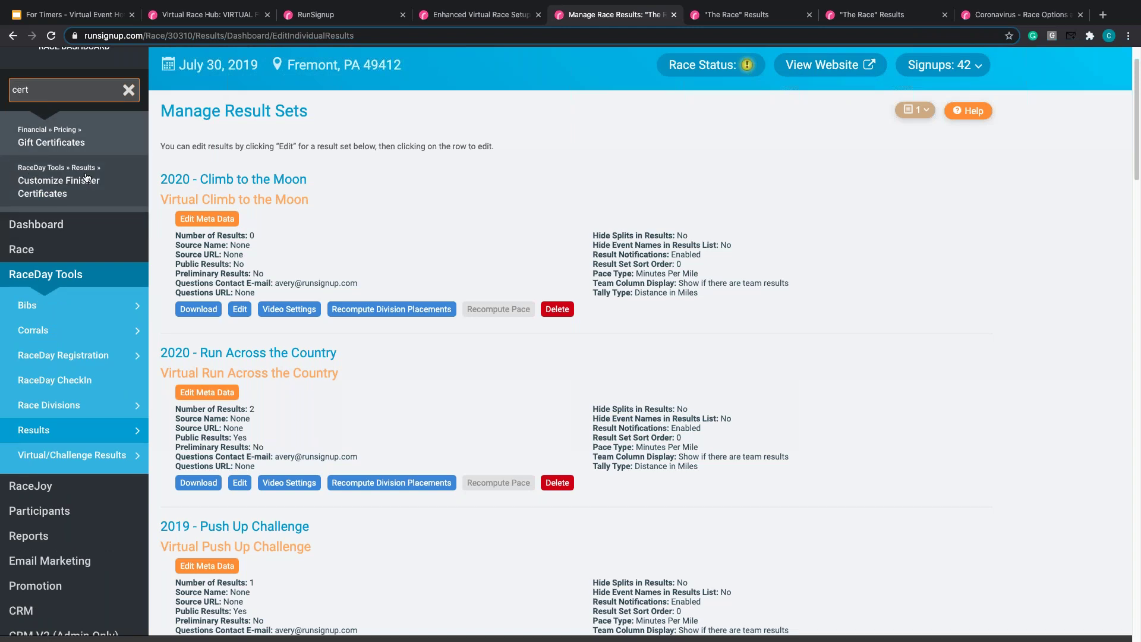
left_click(89, 196)
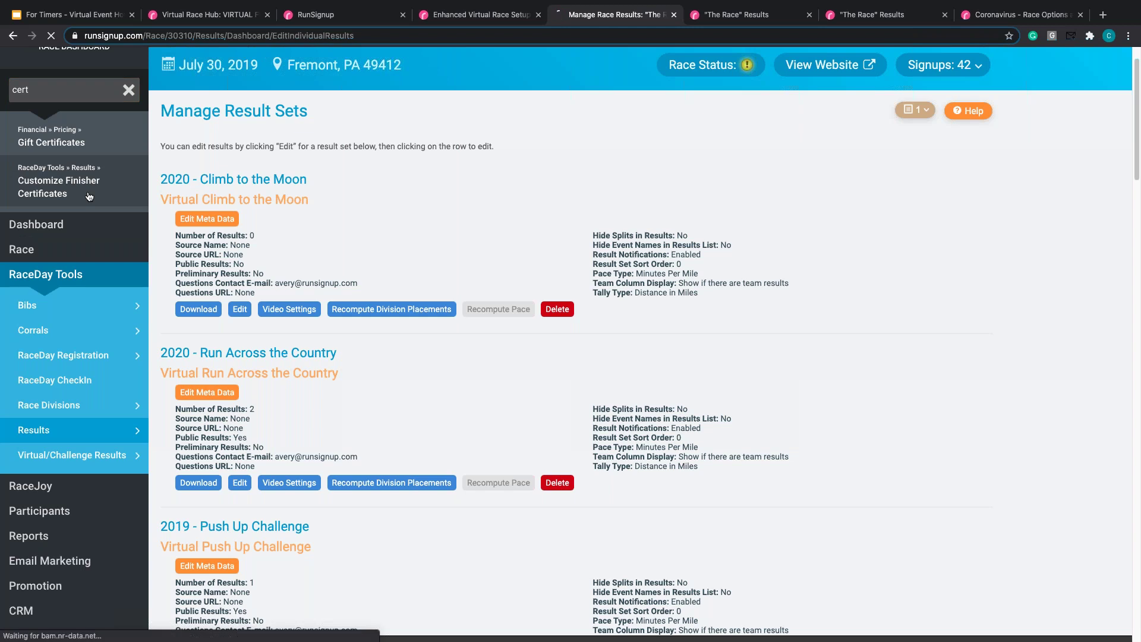
scroll(609, 438, "down", 2)
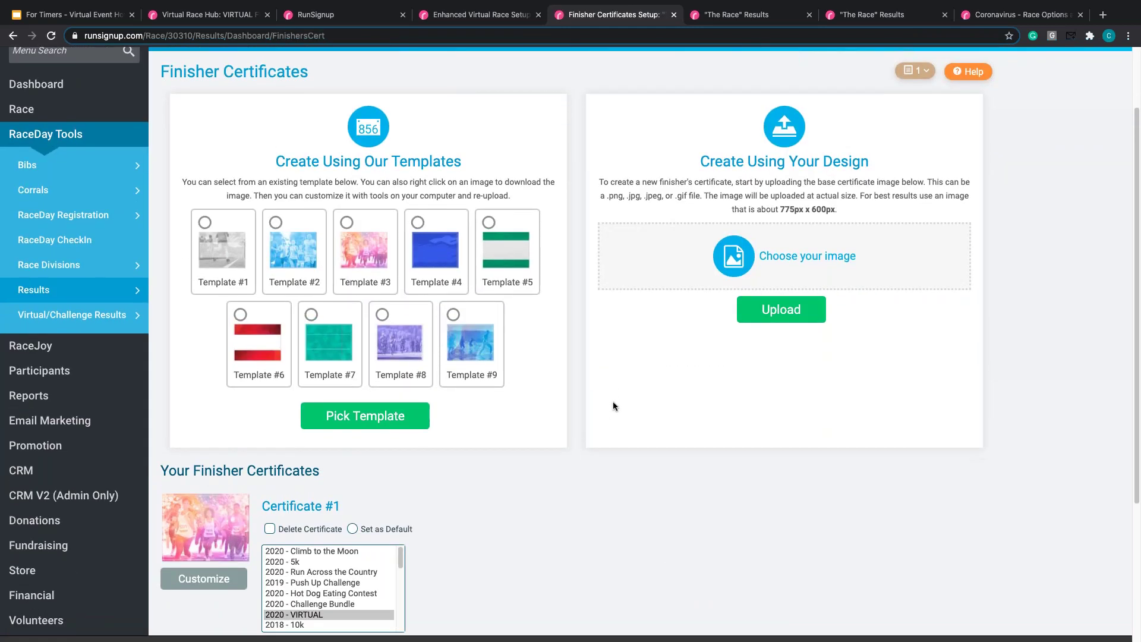
scroll(612, 401, "down", 4)
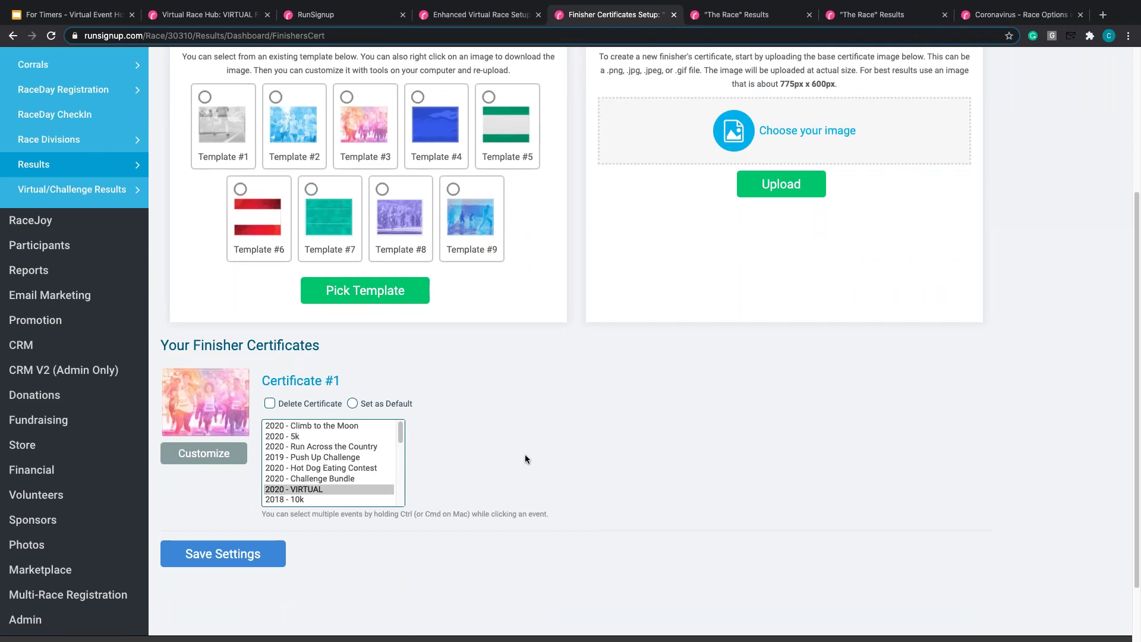
- Look at the participant's finisher certificate again, then return to the Finisher Certificates setup
left_click(881, 22)
scroll(849, 294, "up", 3)
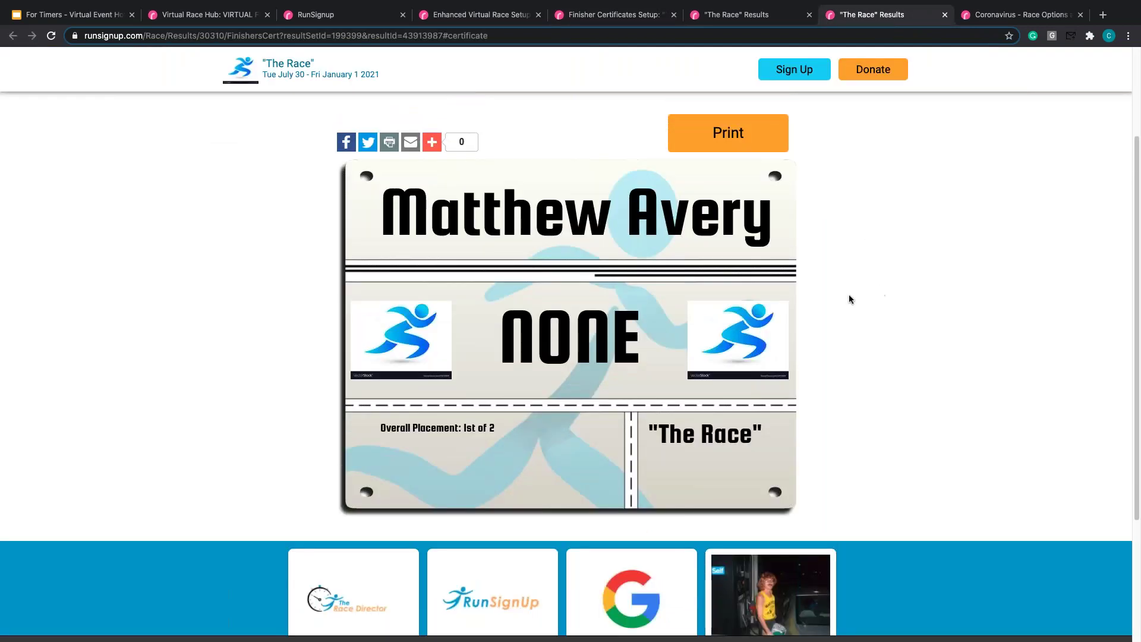
left_click(618, 15)
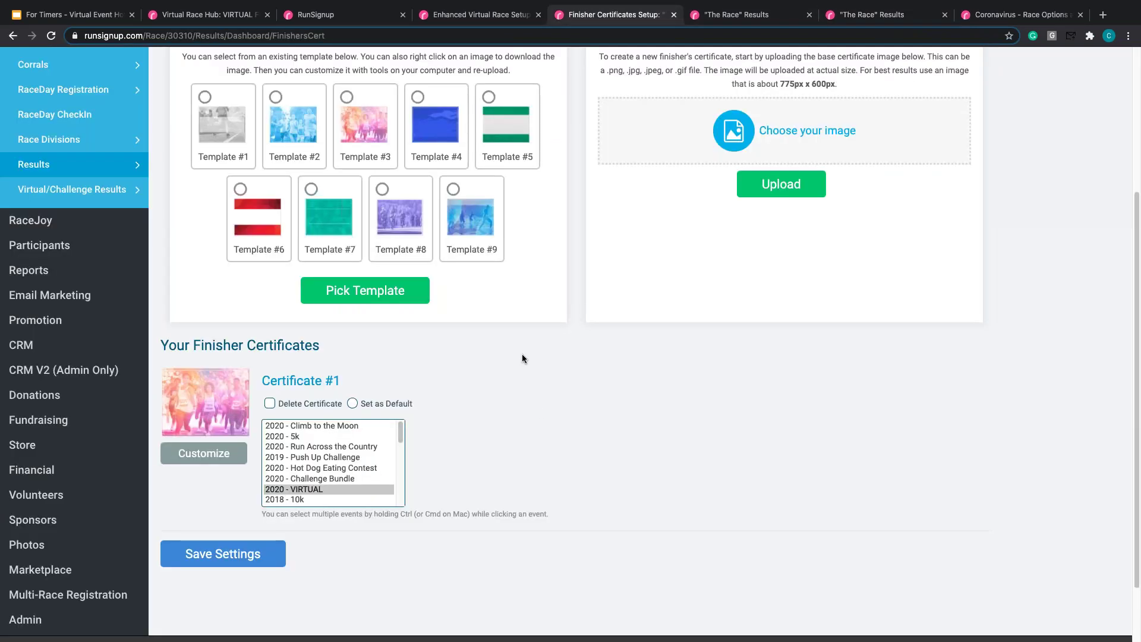
- For Certificate #1, select the 2020 events from Hot Dog Eating Contest through VIRTUAL, set it as default, then select only 2020 - VIRTUAL
left_click(319, 470)
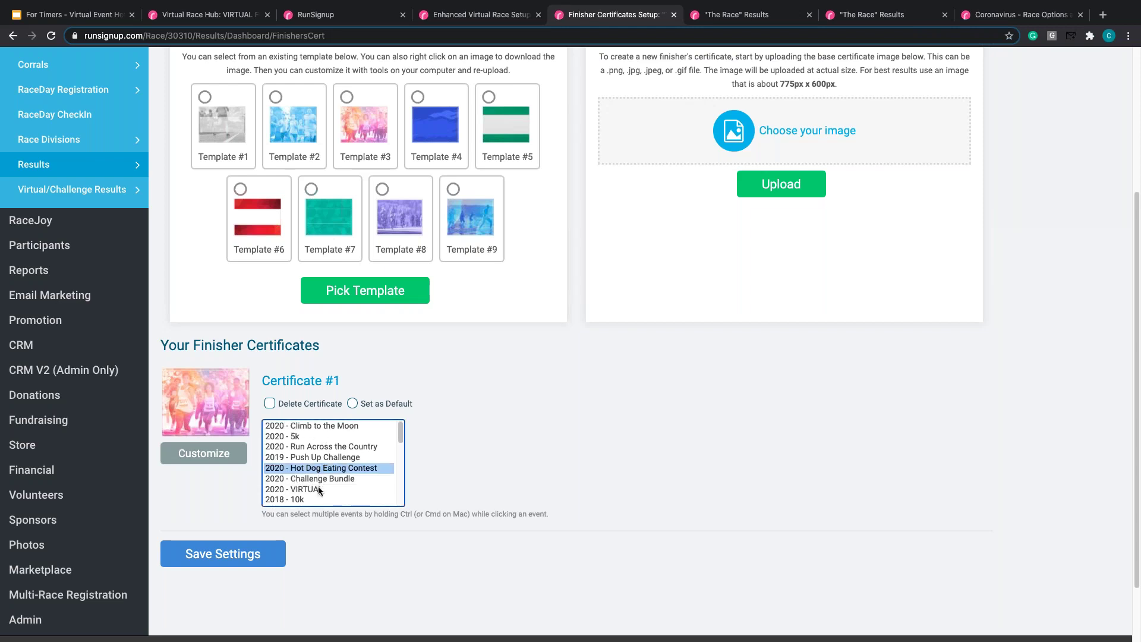
left_click(320, 490, "shift")
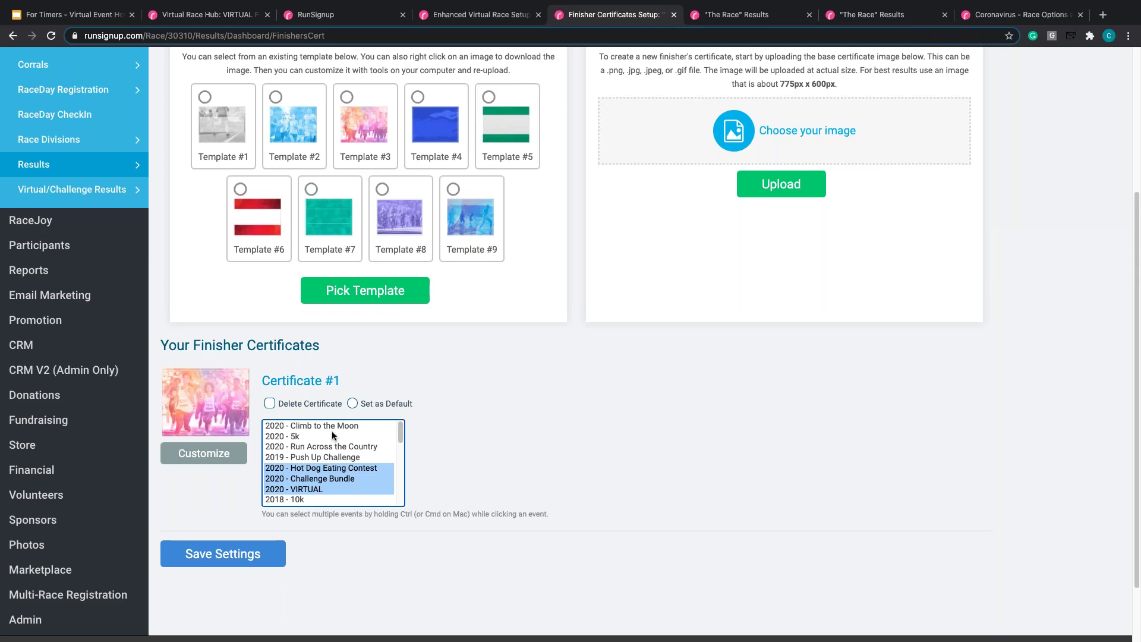
left_click(373, 404)
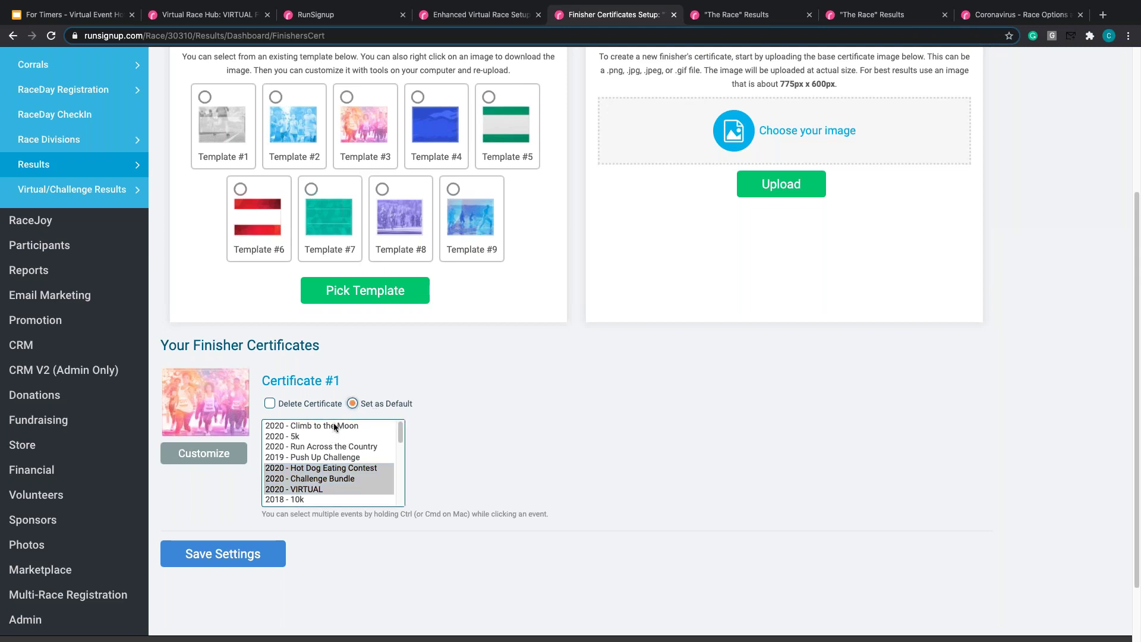
left_click(318, 489)
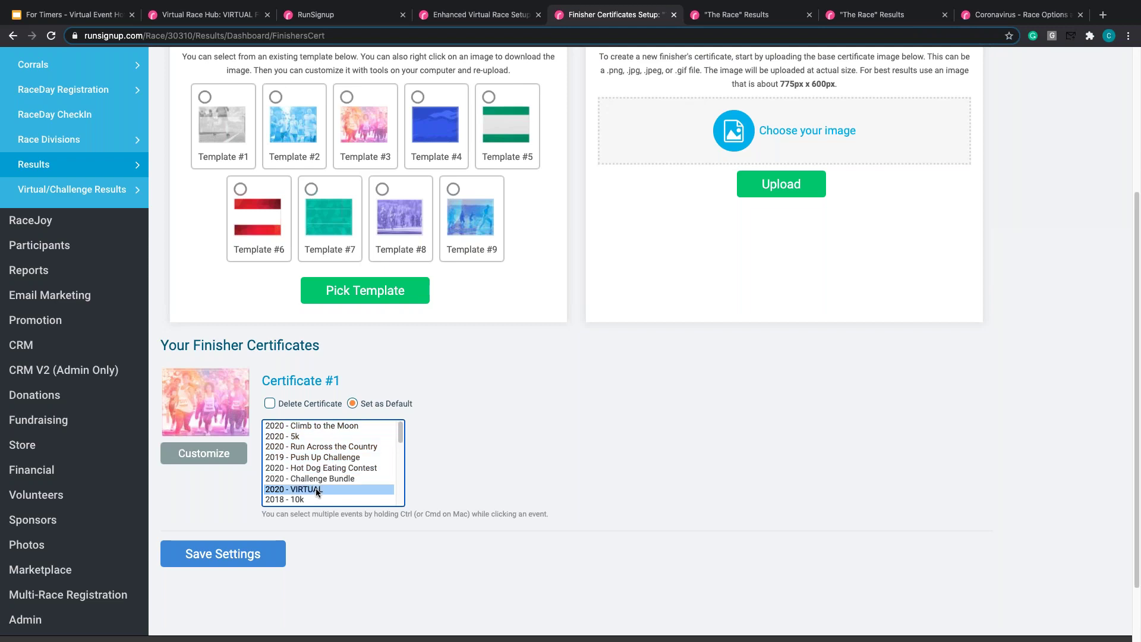
- Assign Certificate #1 to all events from 2020 - Climb to the Moon through 2020 - VIRTUAL and save the settings
left_click(326, 424, "shift")
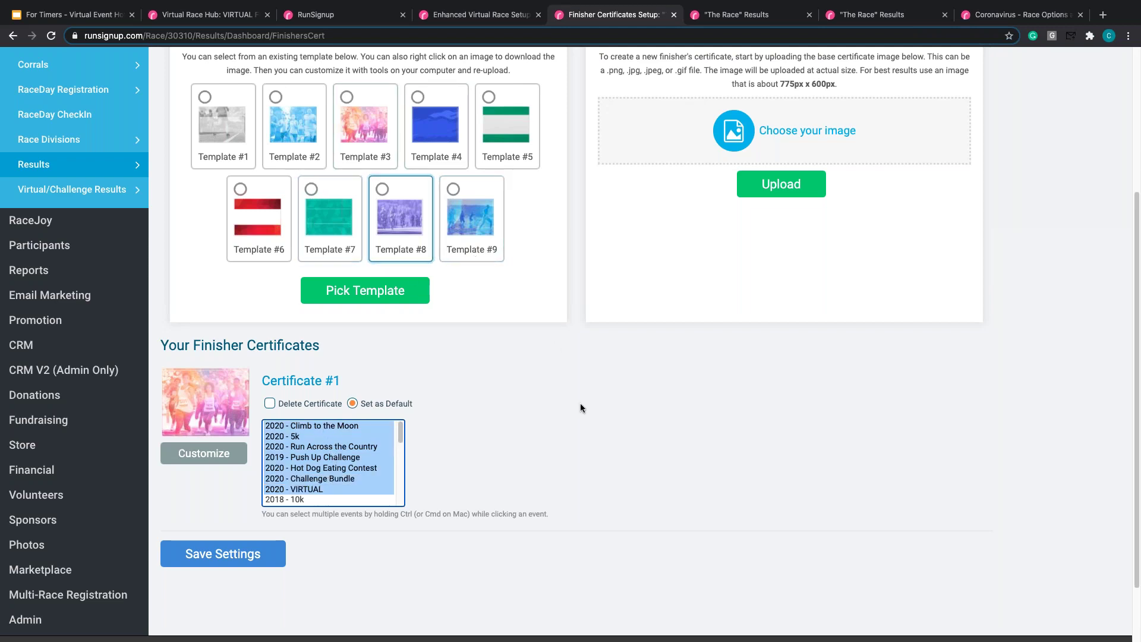
left_click(822, 182)
scroll(778, 98, "up", 1)
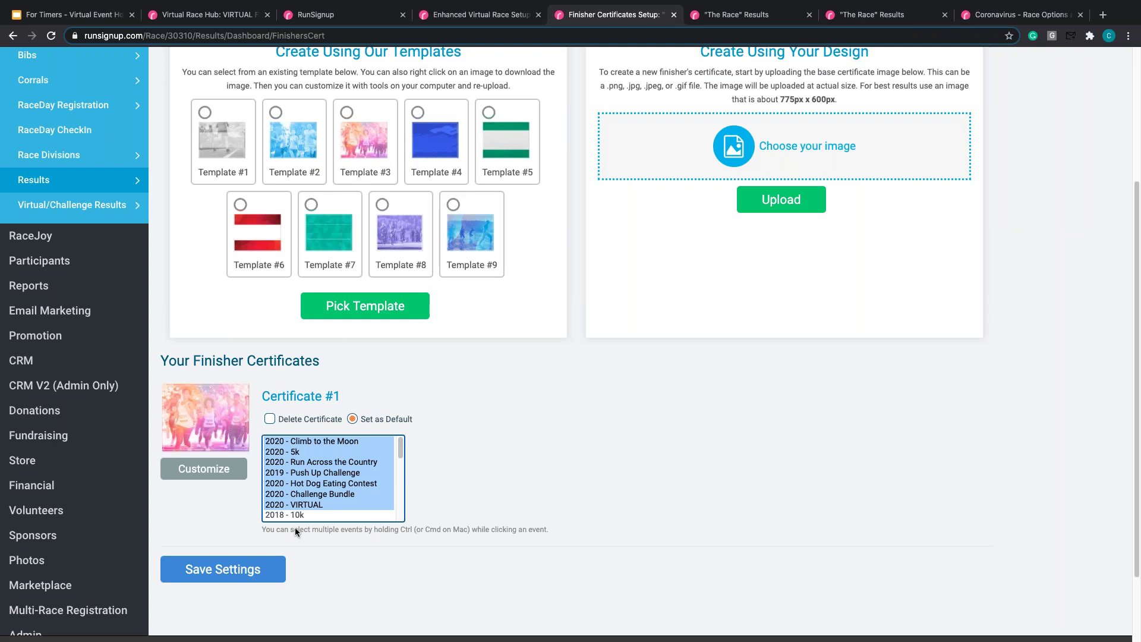
left_click(223, 569)
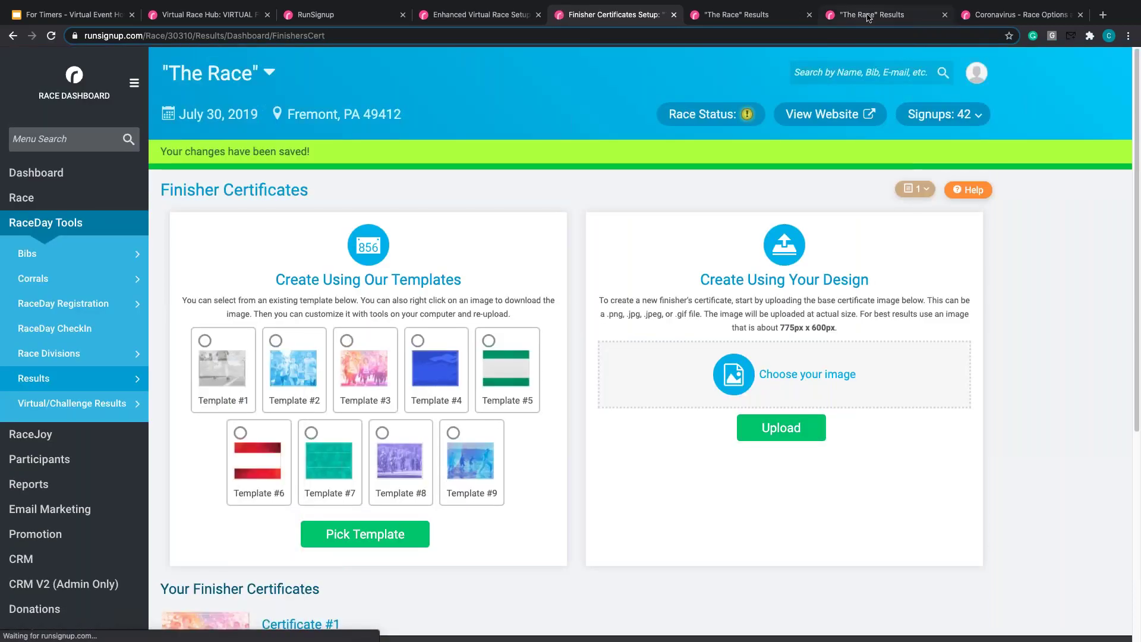
- Look over the participant's finisher certificate with its sharing and print options, and check where it is reached from the individual result page
left_click(869, 16)
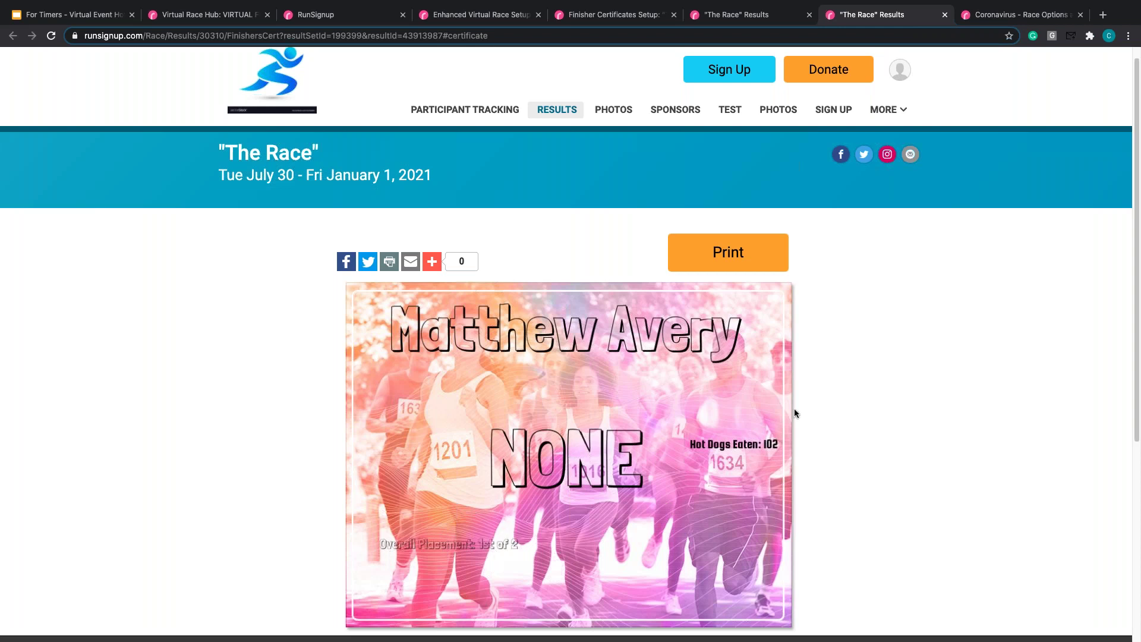
scroll(868, 377, "down", 2)
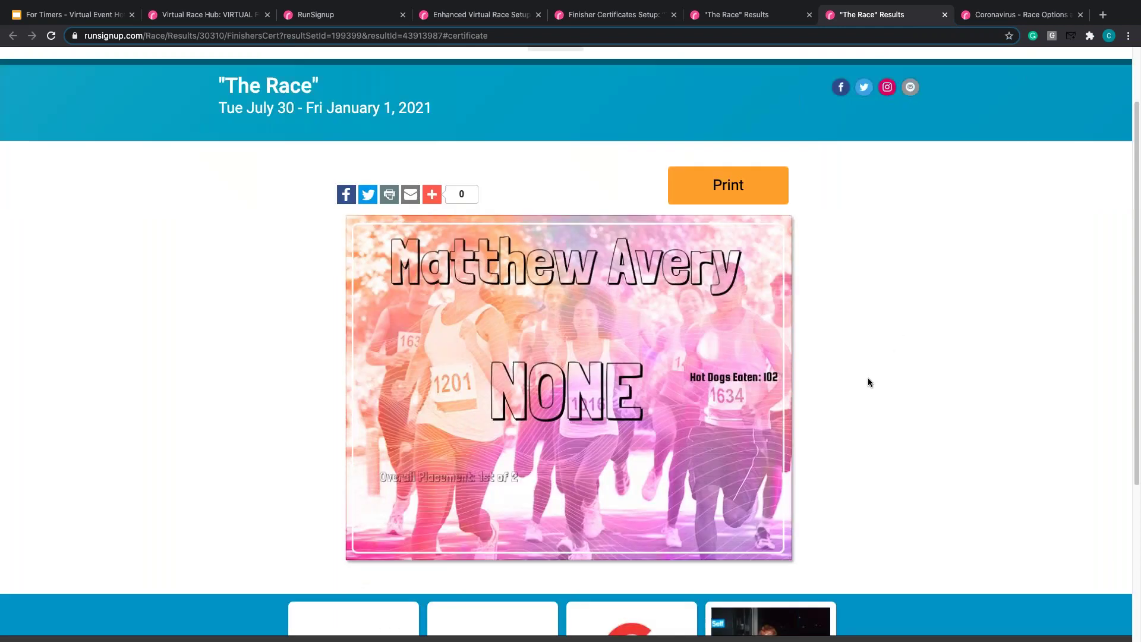
scroll(862, 380, "down", 2)
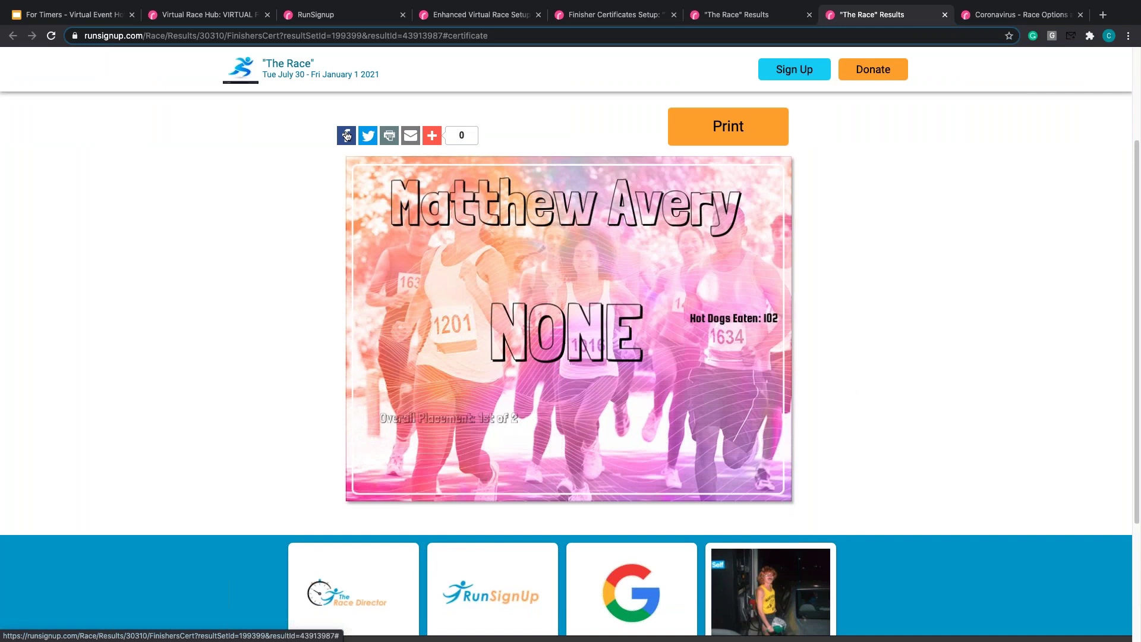
mouse_move(433, 136)
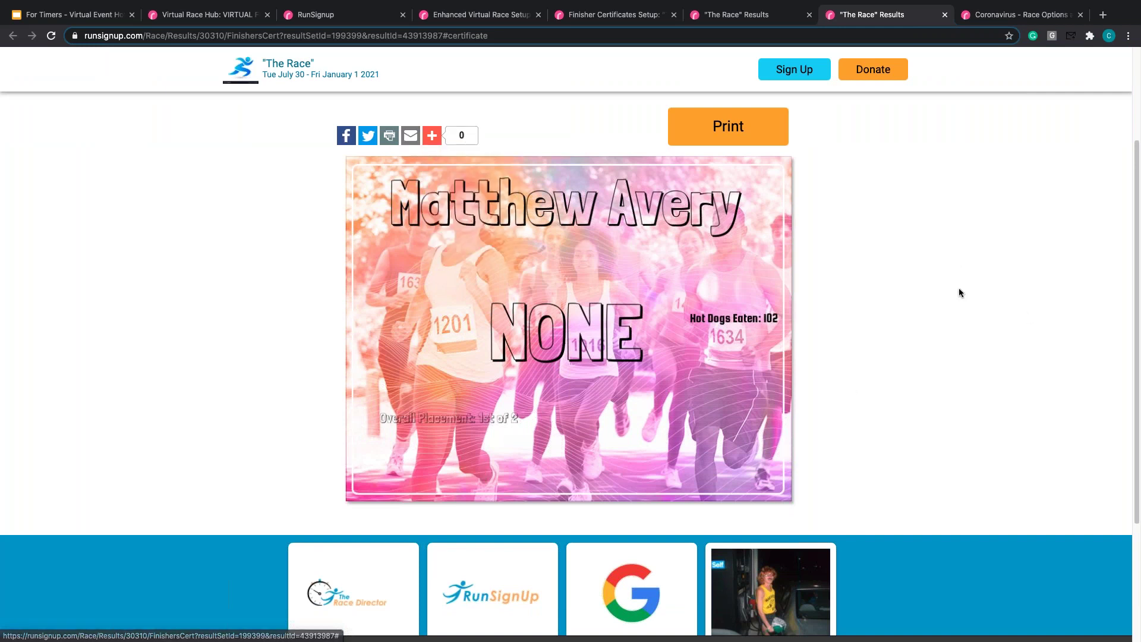
left_click(752, 17)
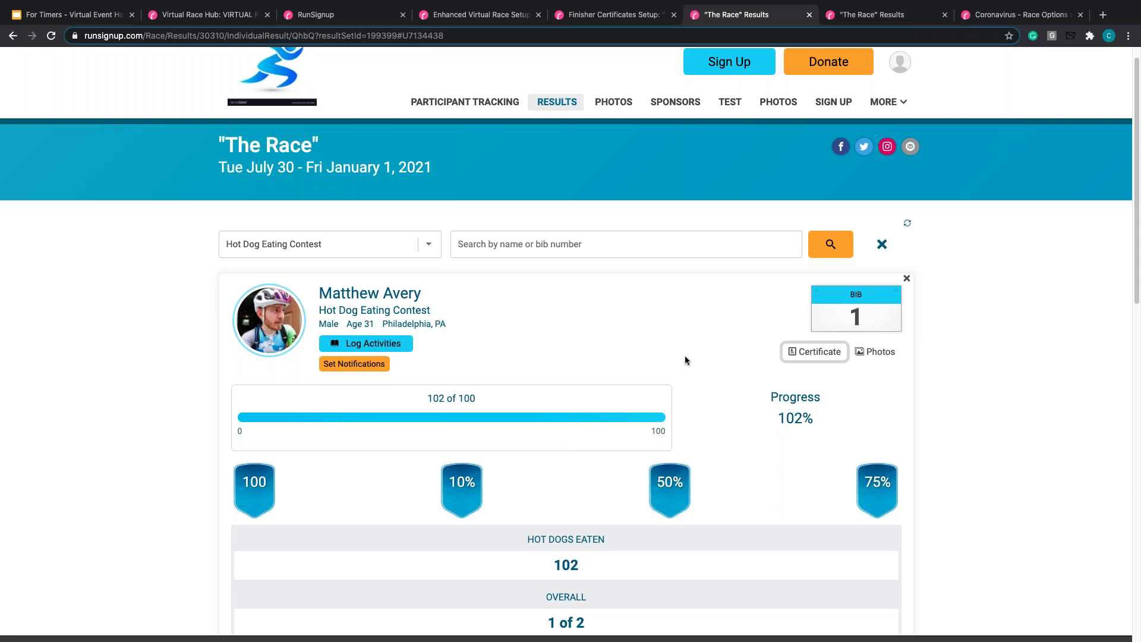
left_click(879, 16)
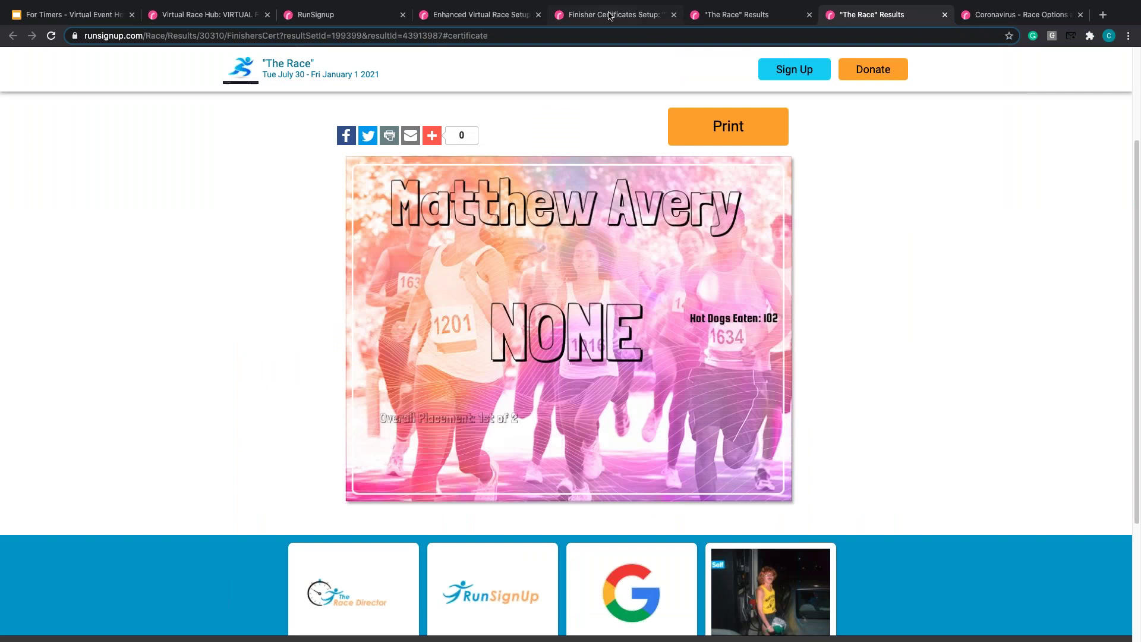
- Open Customize Digital Bib from the race dashboard and review the creation options, recommended image size and existing bibs
left_click(609, 16)
mouse_move(77, 254)
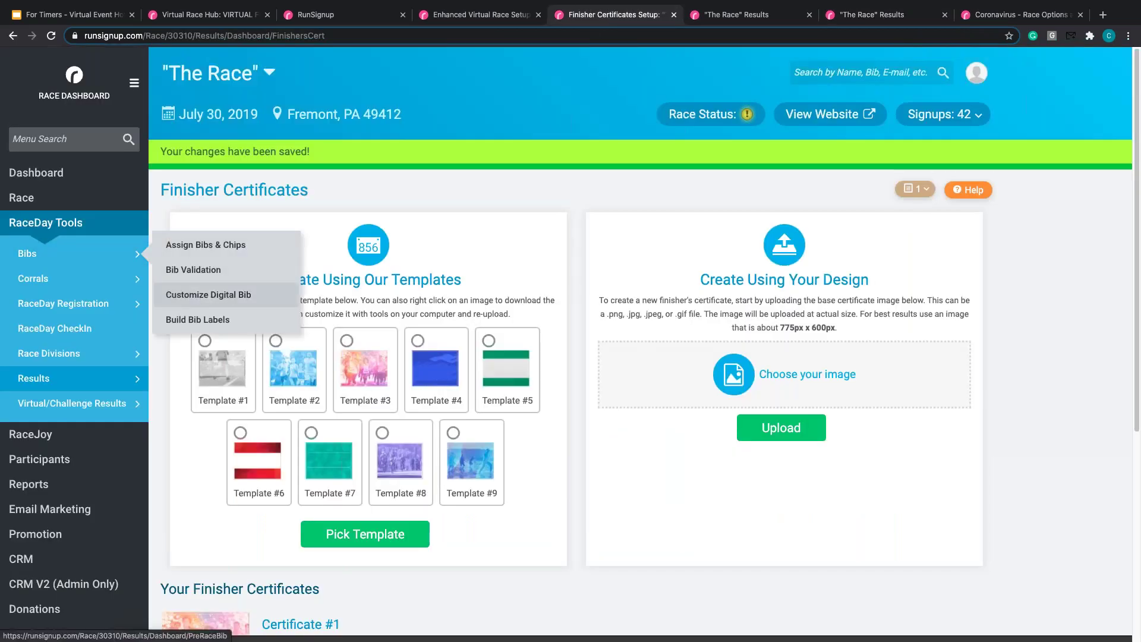
left_click(226, 294)
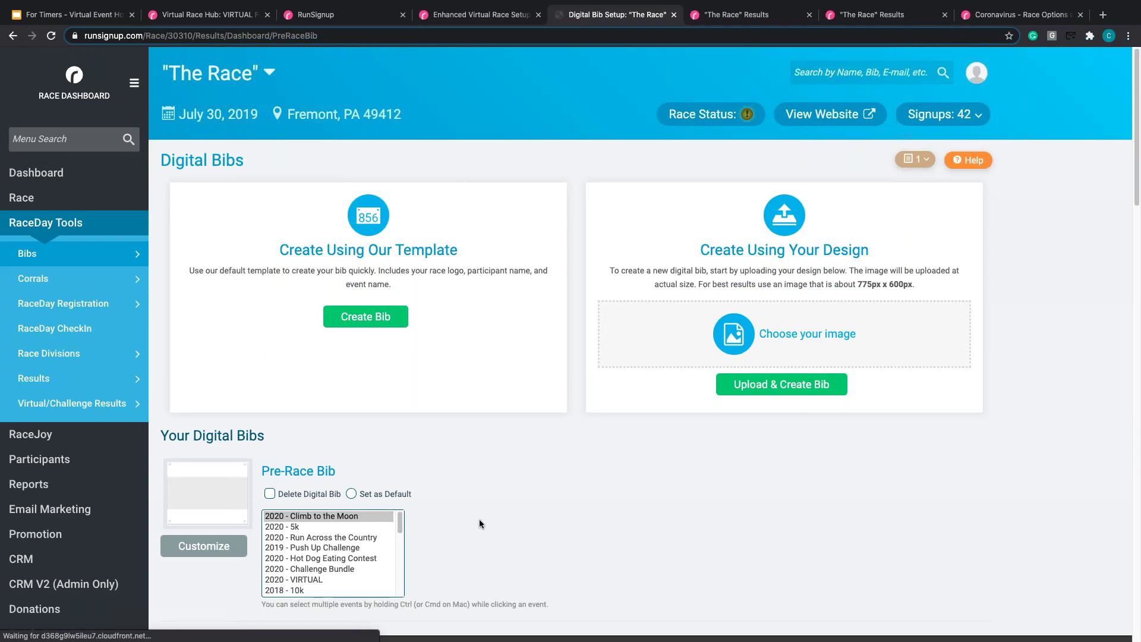
scroll(594, 493, "down", 3)
scroll(656, 467, "down", 5)
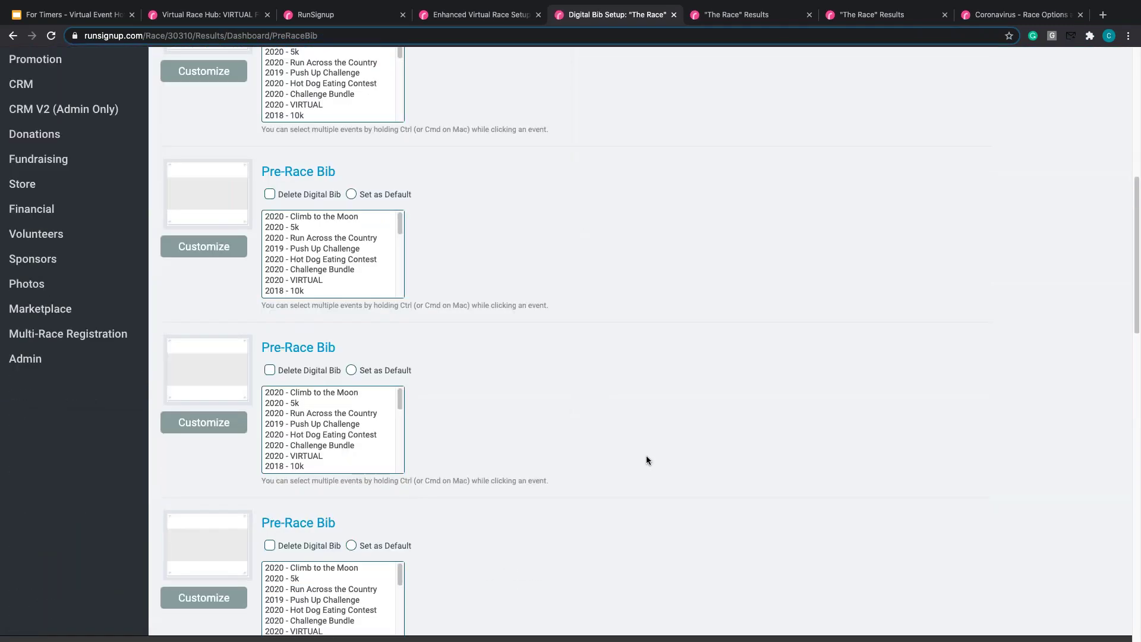
scroll(646, 455, "up", 6)
left_click_drag(914, 131, 856, 131)
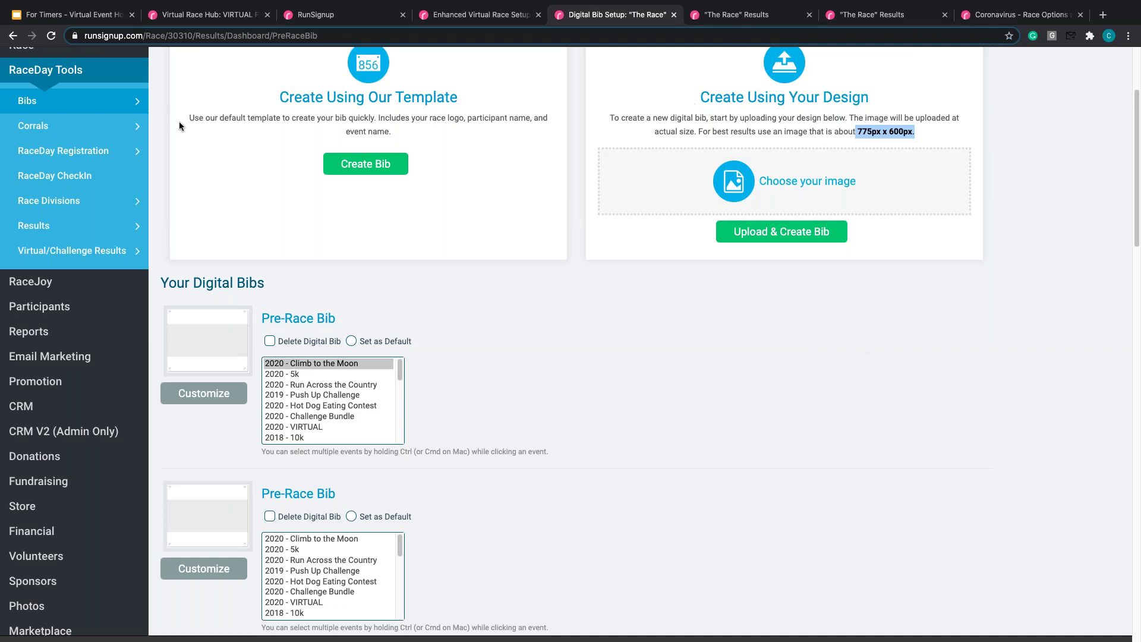
- Look at the participant's individual result page again, including the bib and certificate area
left_click(740, 18)
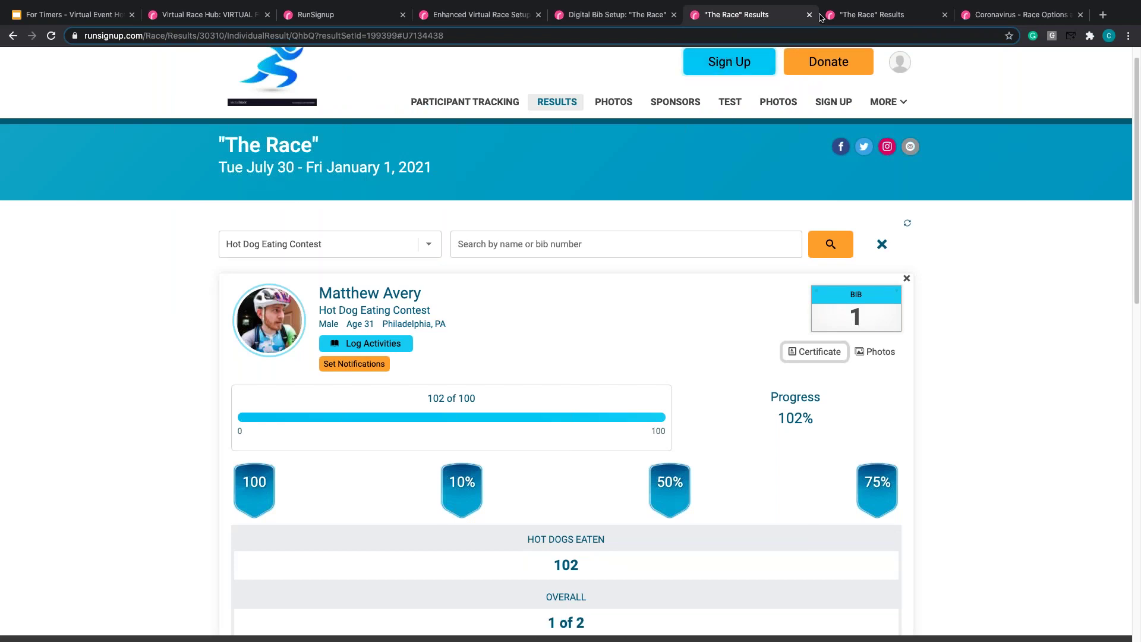
scroll(971, 440, "up", 1)
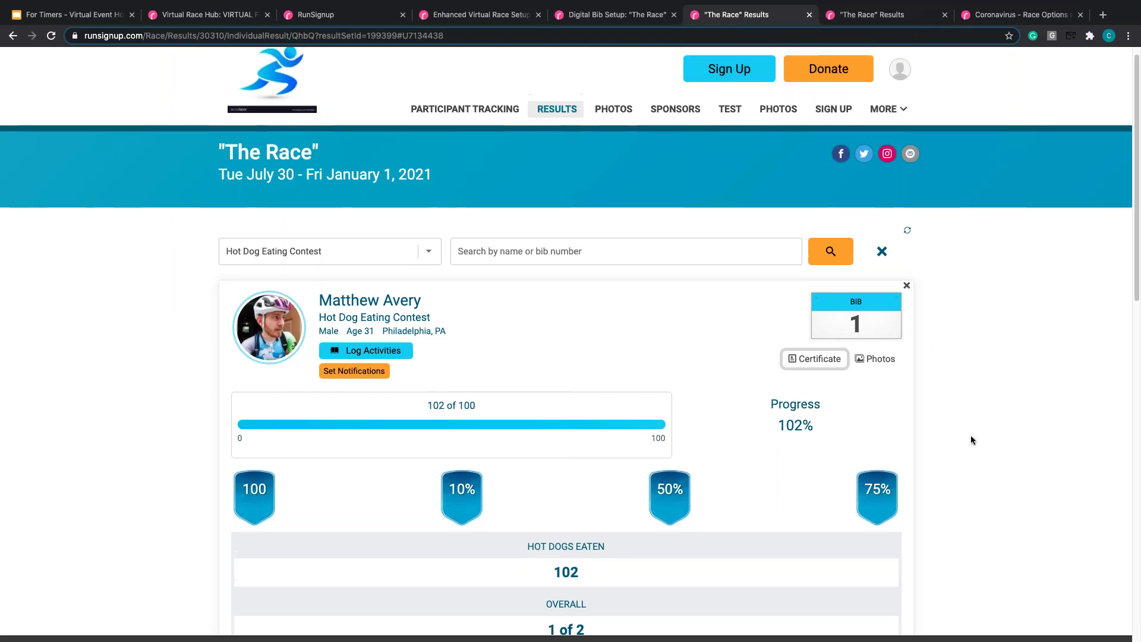
scroll(970, 435, "down", 1)
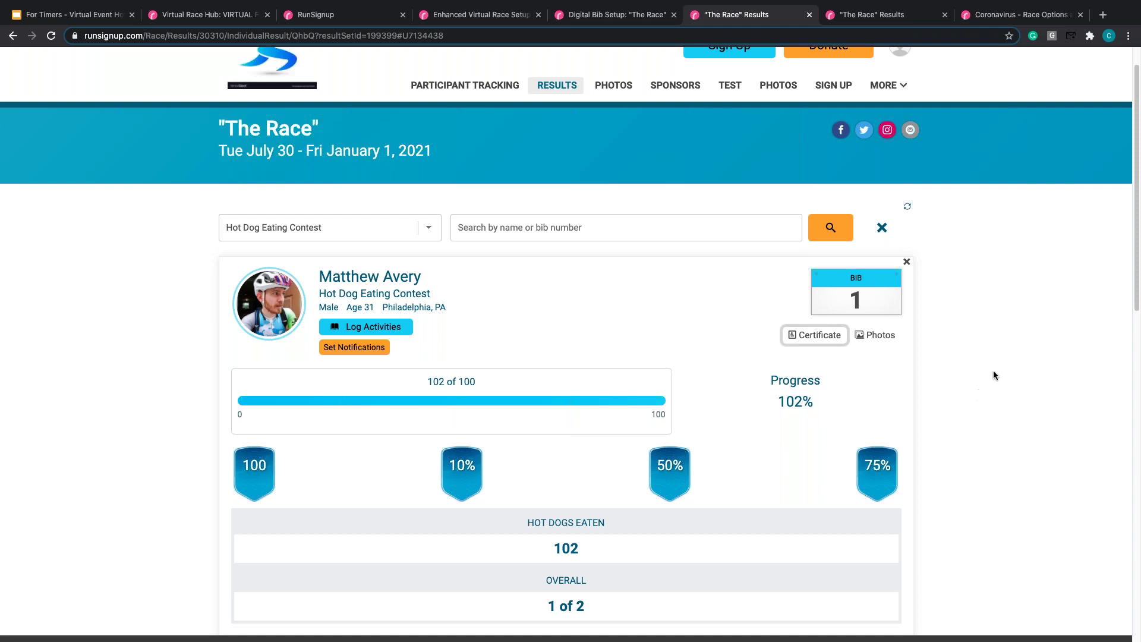
- Return to the race dashboard and reopen Customize Digital Bib
left_click(611, 18)
scroll(626, 380, "up", 3)
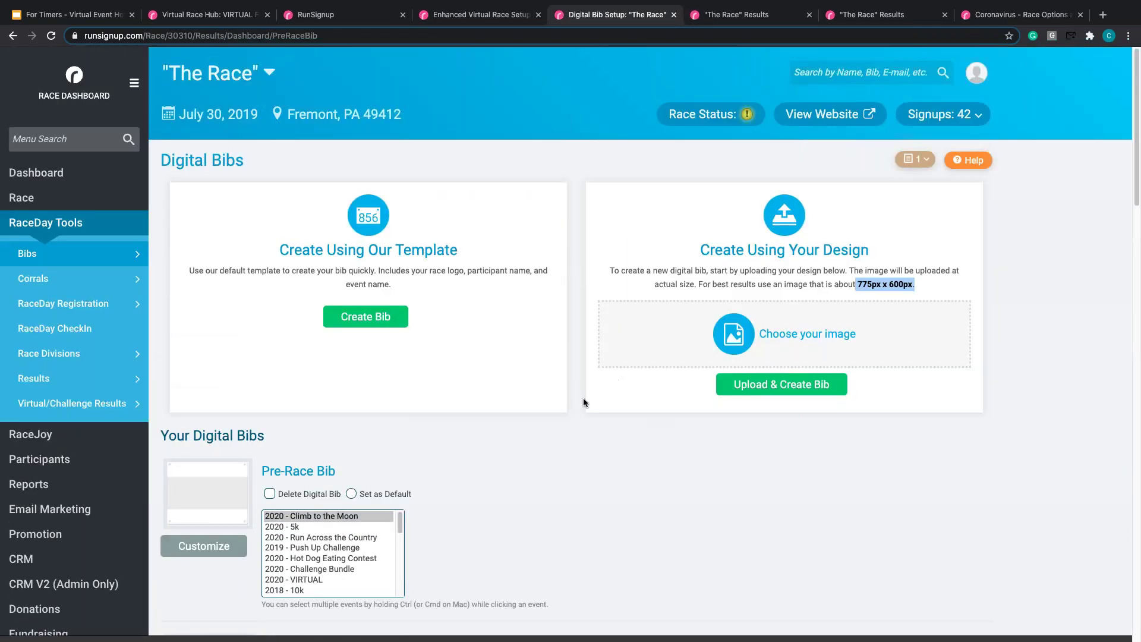
mouse_move(83, 256)
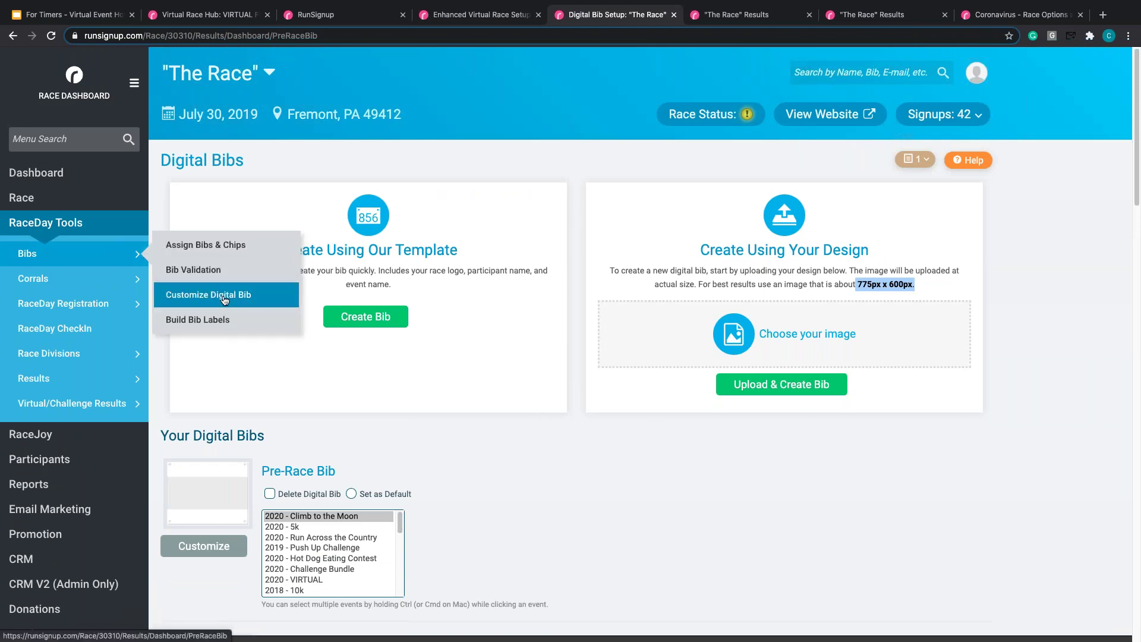
left_click(224, 294)
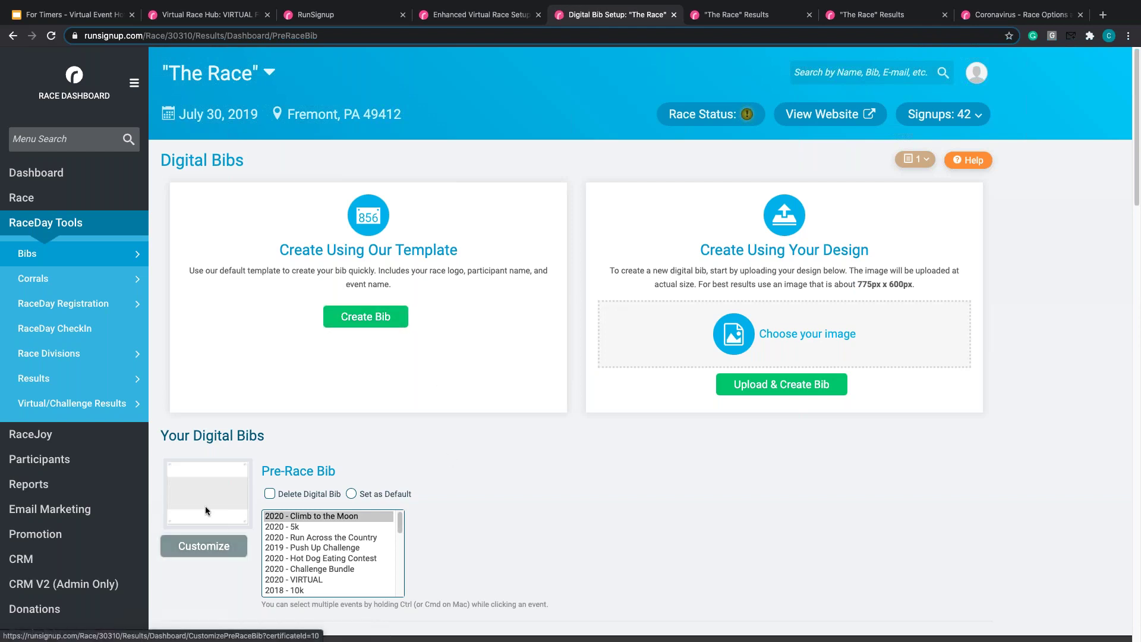
scroll(205, 505, "down", 3)
scroll(180, 523, "up", 3)
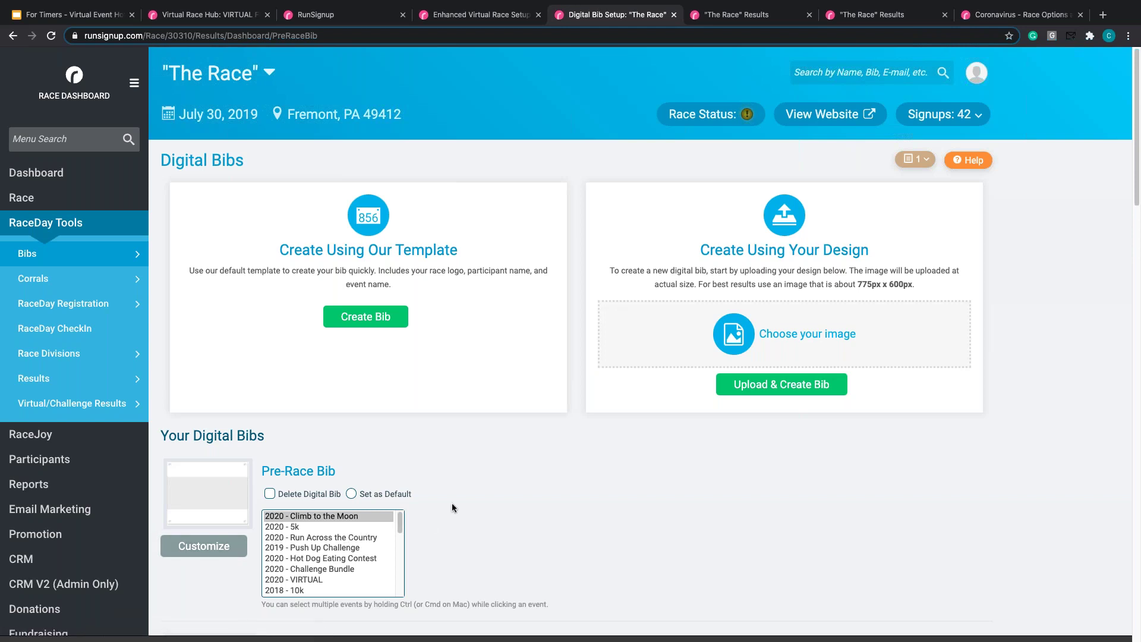
- Select 2020 - Hot Dog Eating Contest for the second Pre-Race Bib and open that bib for customization
scroll(452, 503, "down", 5)
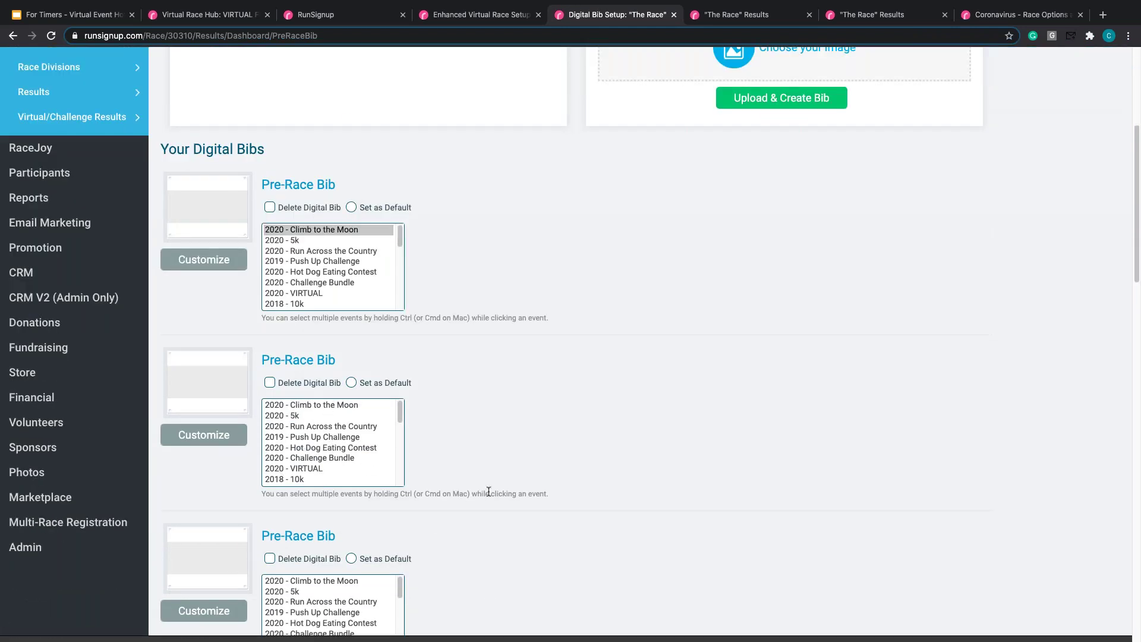
scroll(486, 494, "down", 1)
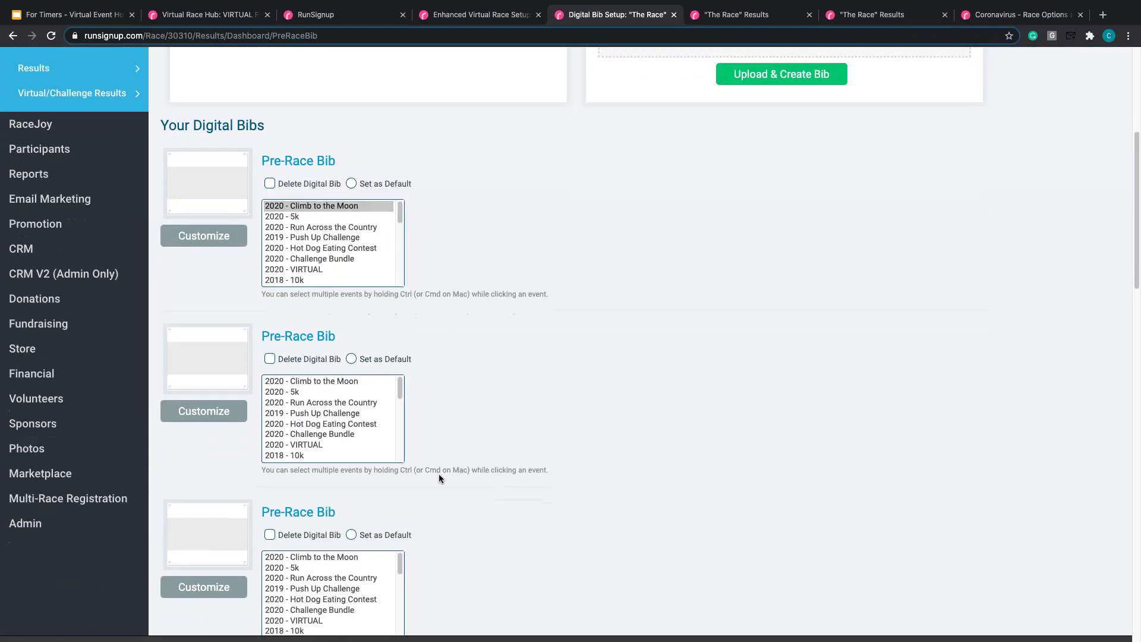
left_click(315, 425)
left_click(198, 414)
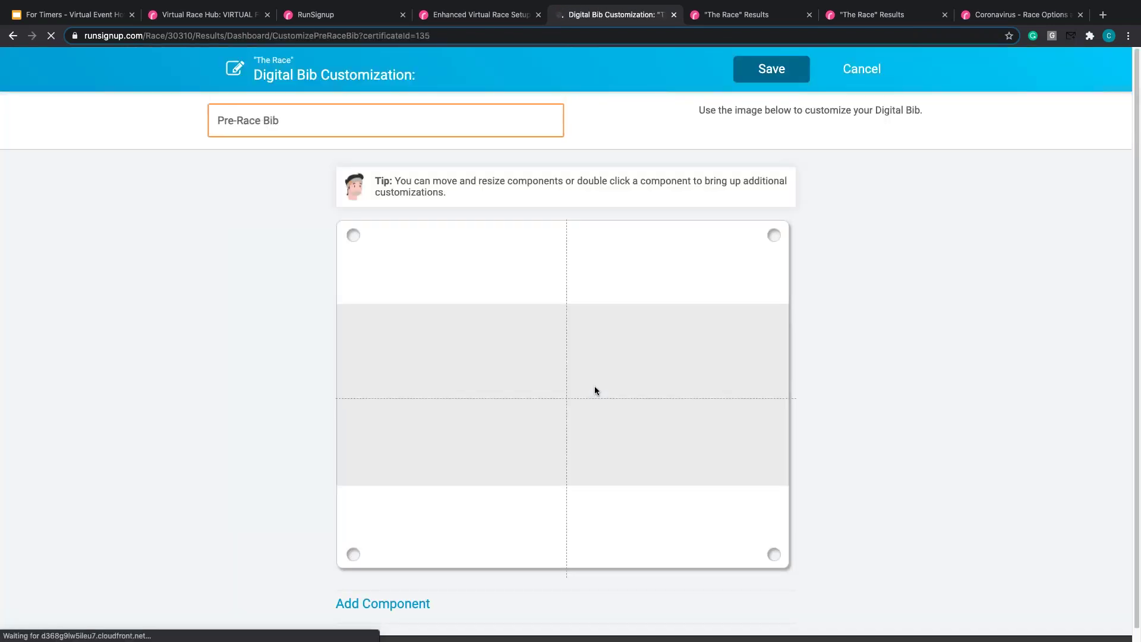
- Move the race logo to the bib's upper-left corner and shift and shrink the bib number beside it, checking the number's font options
scroll(293, 371, "down", 1)
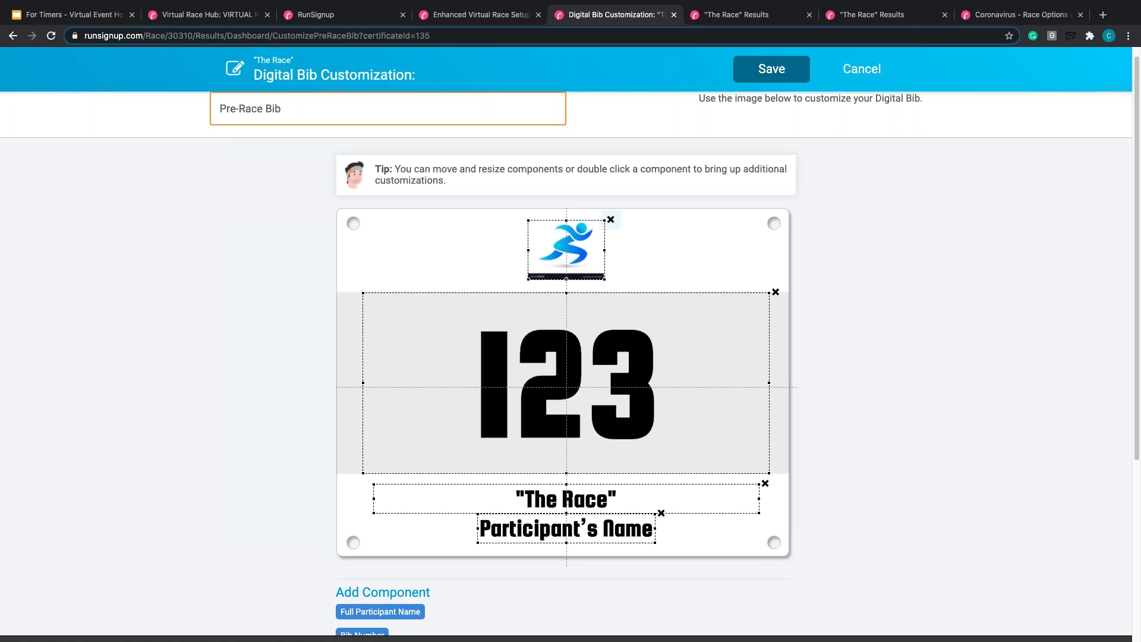
left_click_drag(547, 249, 399, 252)
left_click_drag(643, 368, 716, 273)
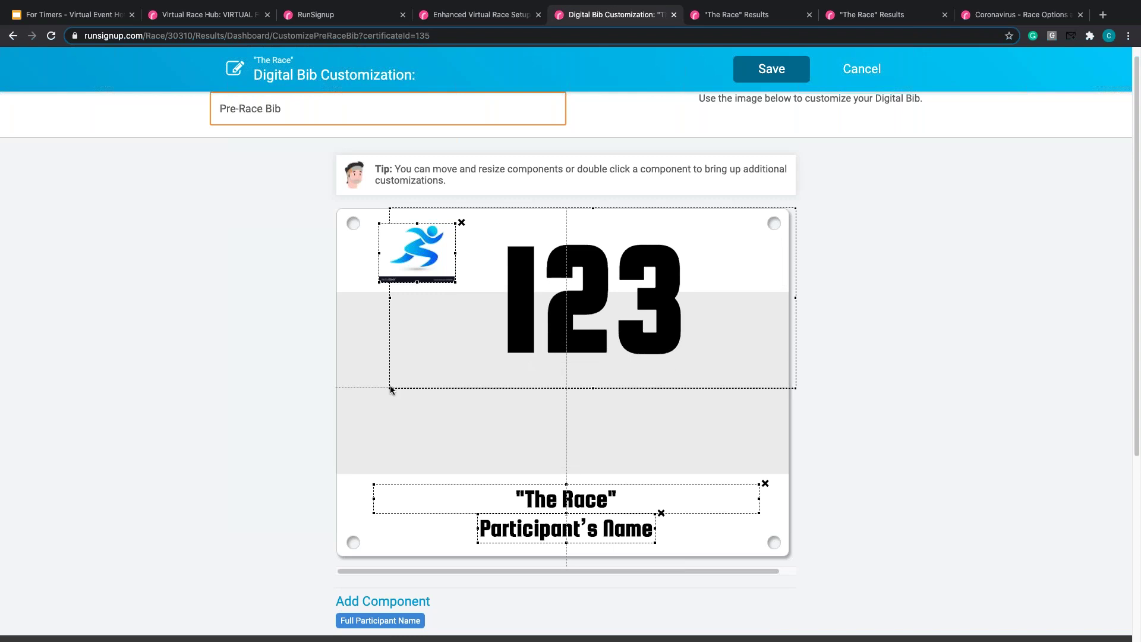
left_click_drag(390, 387, 453, 372)
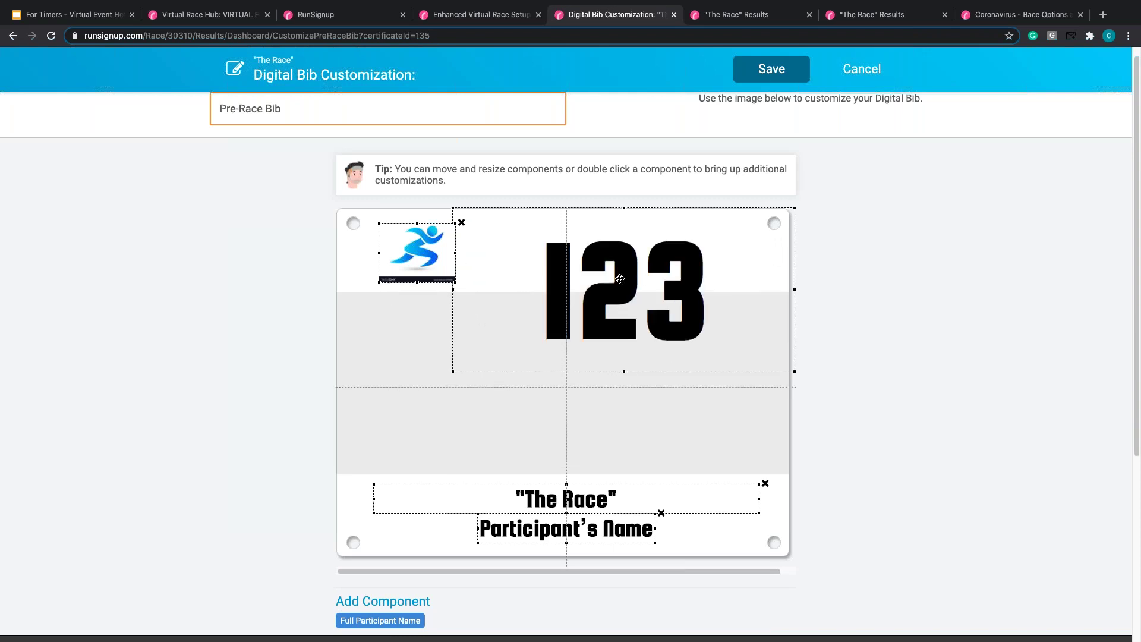
double_click(619, 278)
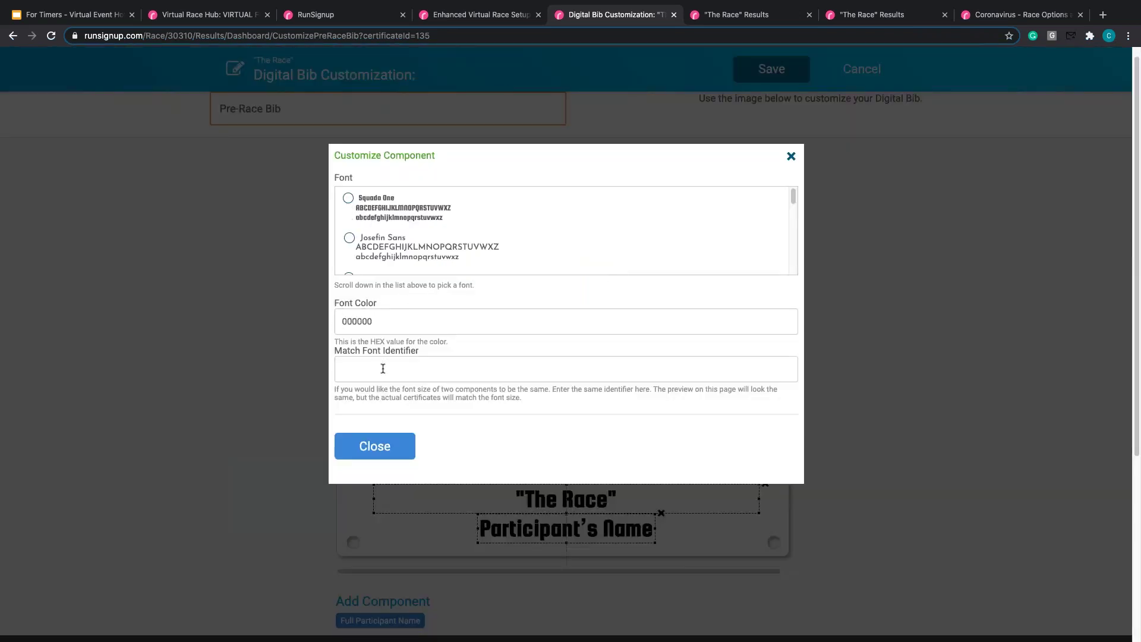
left_click(367, 459)
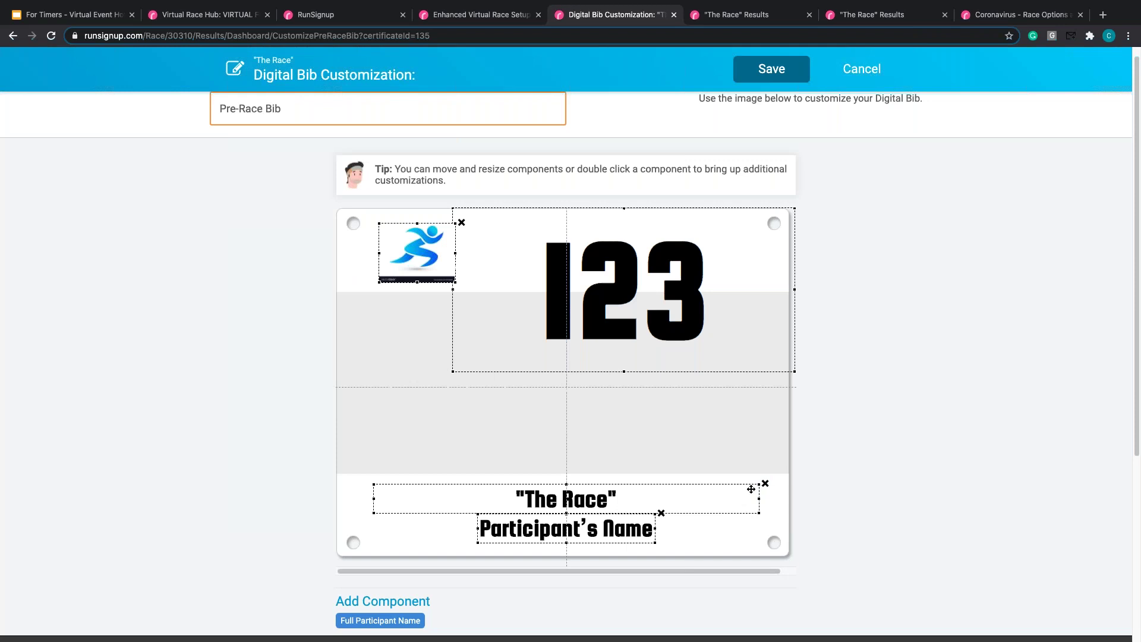
- Remove the race name component from the bib and shift the participant's name slightly upward
left_click(765, 484)
left_click_drag(607, 533, 608, 515)
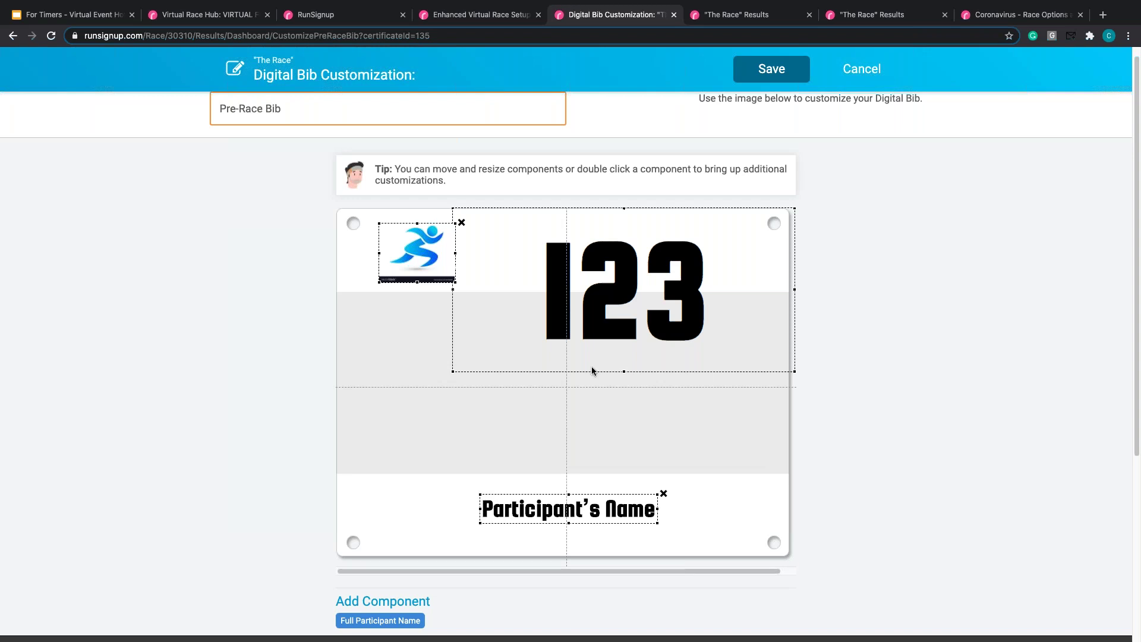
- Shift the bib number slightly right and shrink it to fit the bib's upper-right area
left_click_drag(705, 280, 720, 279)
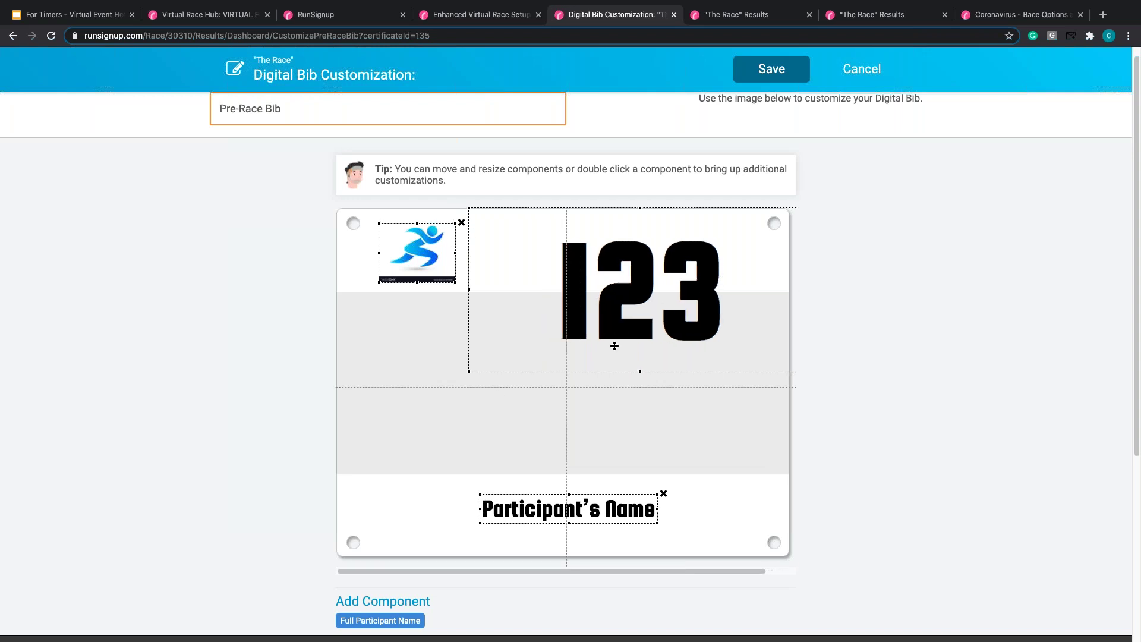
left_click_drag(469, 373, 513, 309)
left_click_drag(672, 315, 673, 314)
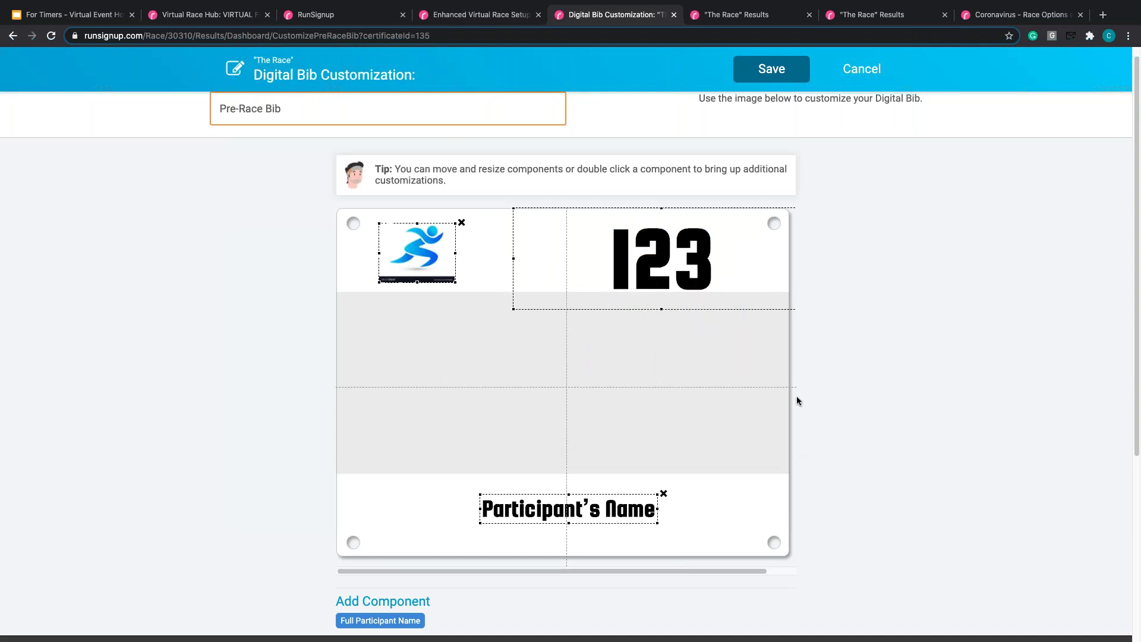
- Add the Google Logo component, place it in the middle of the bib above the participant's name, and save the digital bib
scroll(267, 526, "down", 3)
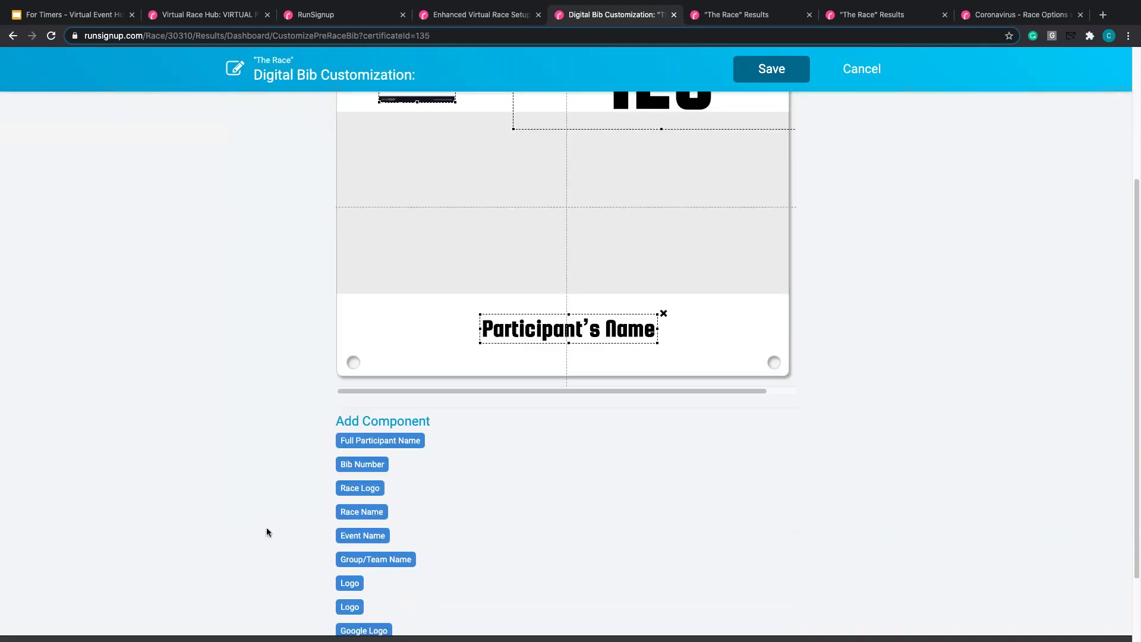
scroll(277, 573, "down", 1)
left_click(375, 584)
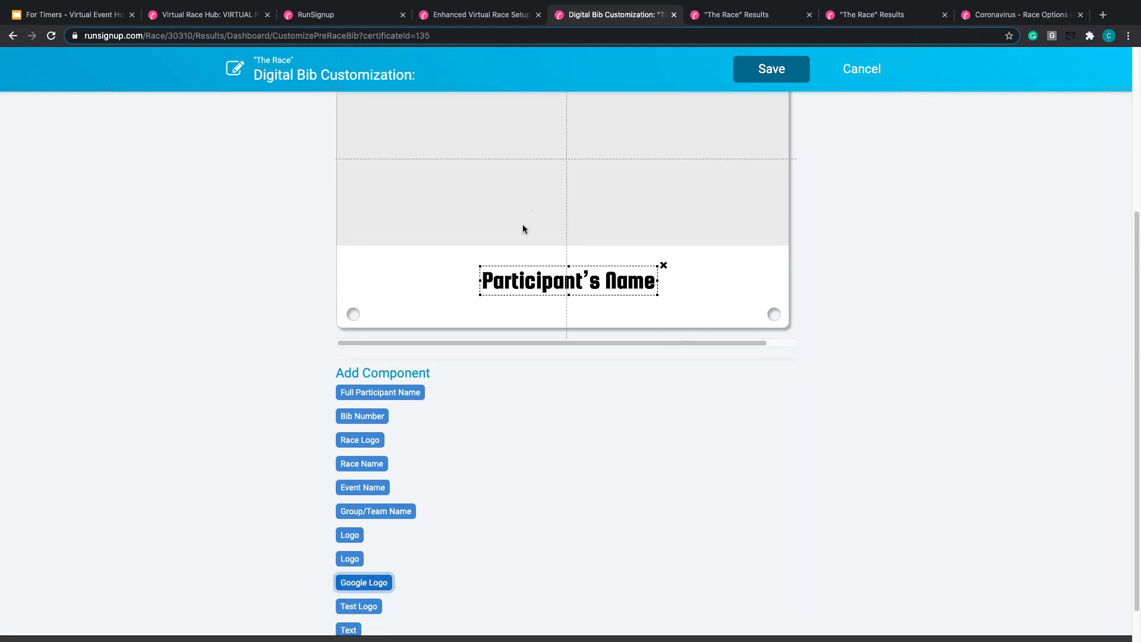
left_click(372, 583)
scroll(764, 273, "up", 1)
left_click_drag(597, 157, 597, 262)
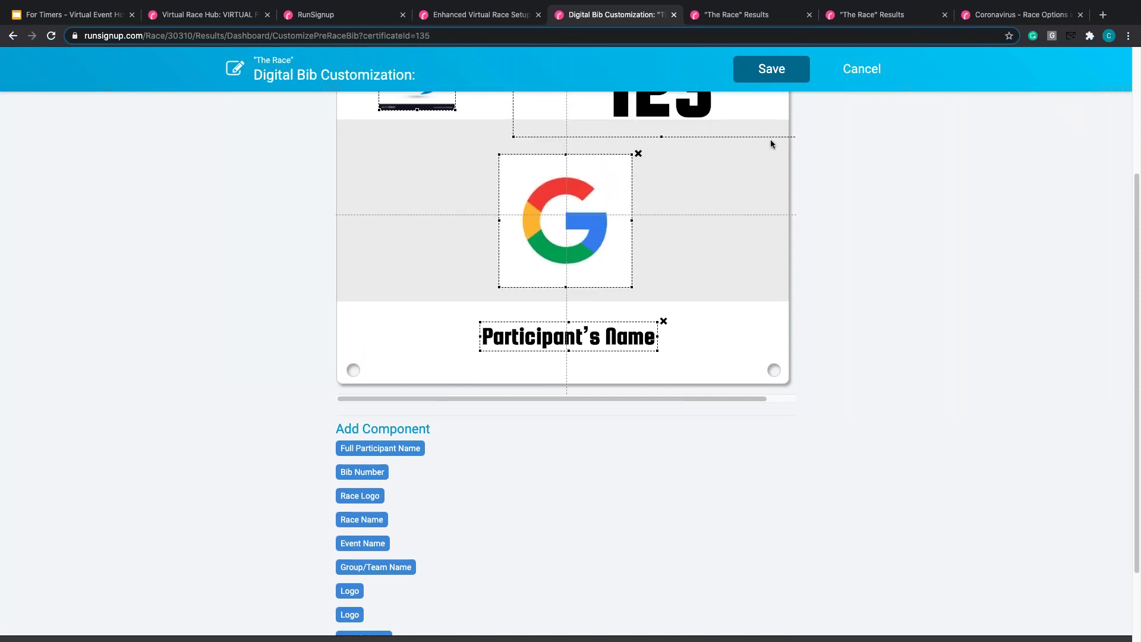
left_click(783, 81)
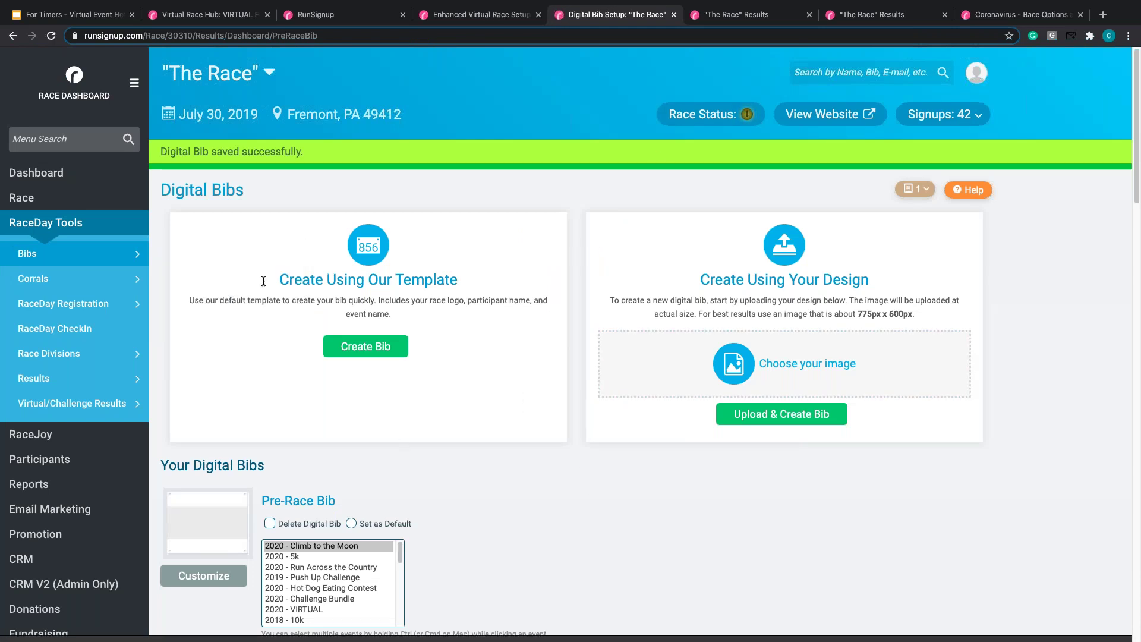
- Search the dashboard menu for "cert", go to the Finisher Certificates page and open Certificate #1 for customization
left_click(57, 468)
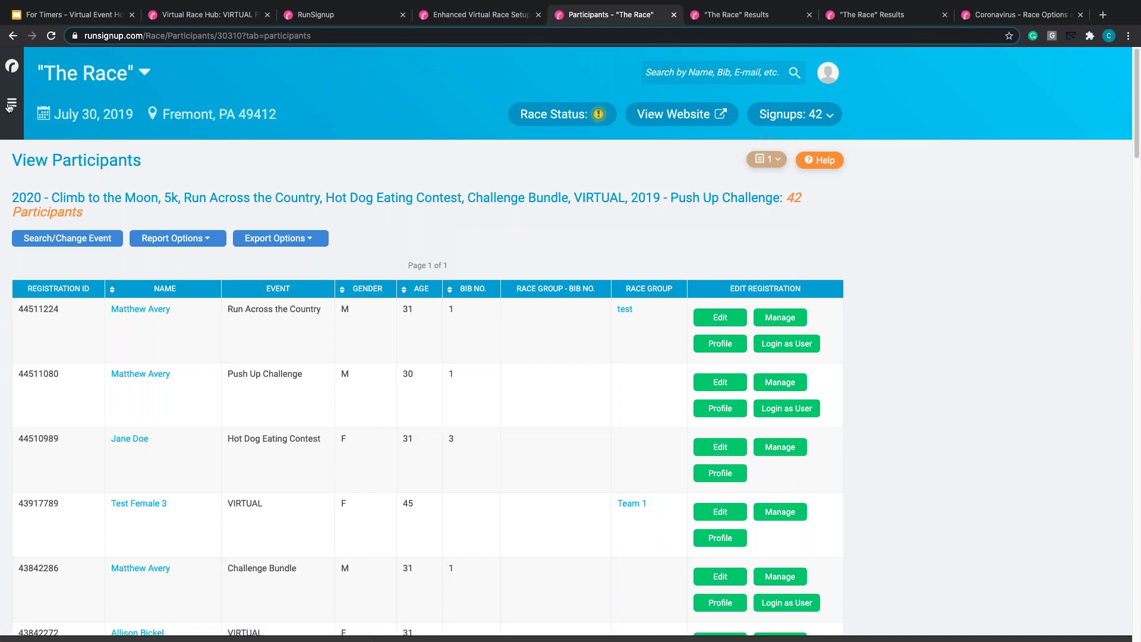
left_click(11, 104)
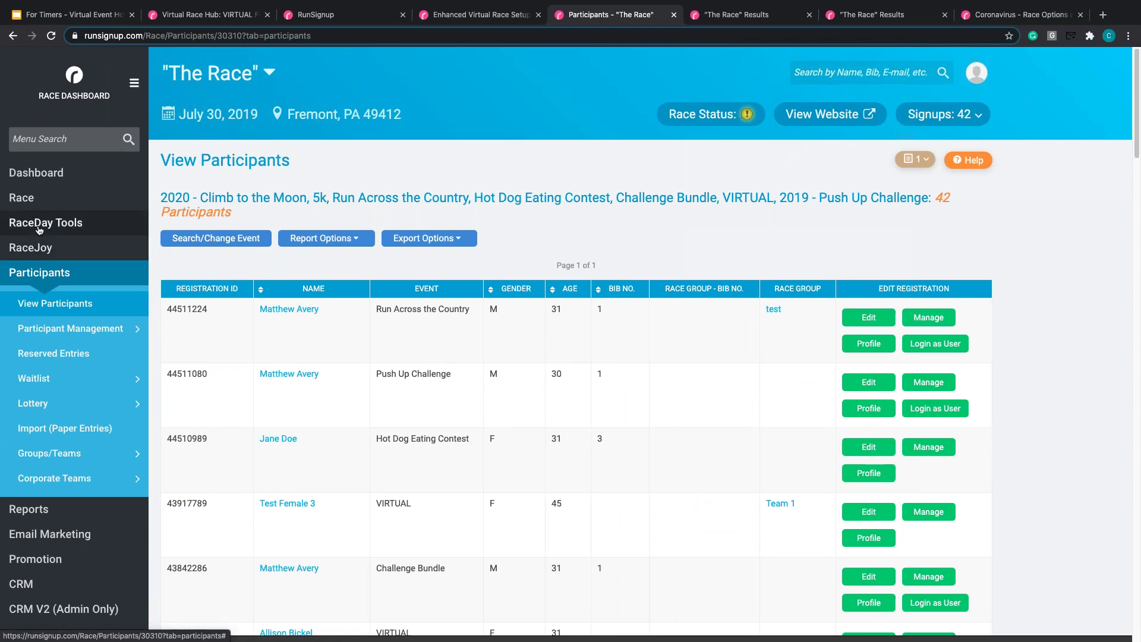
left_click(63, 141)
type("cert")
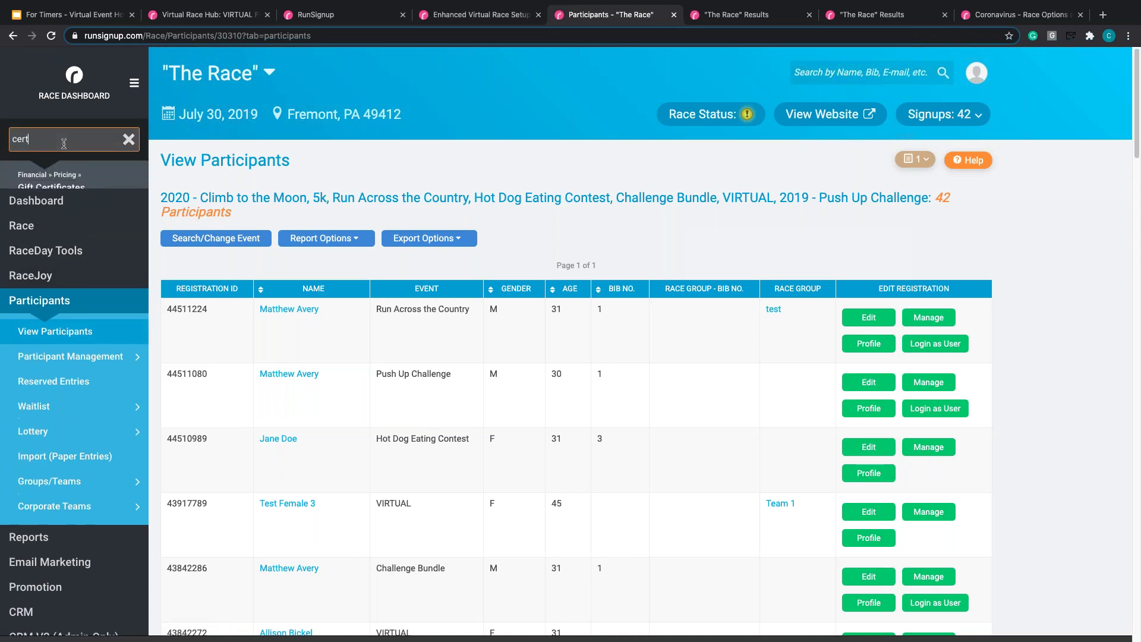
left_click(59, 231)
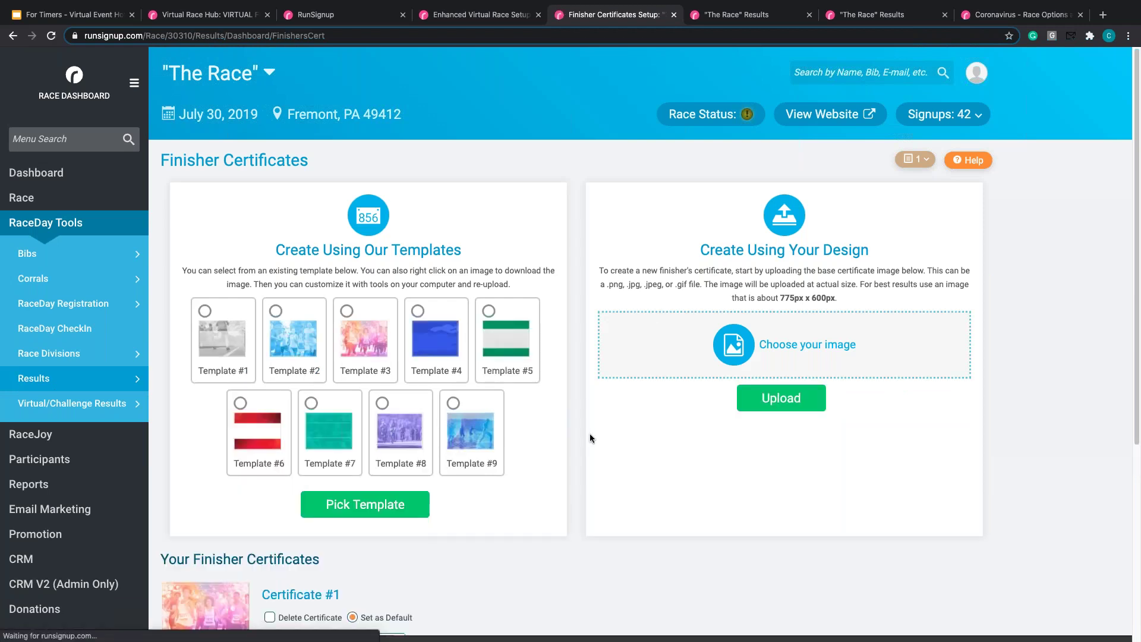
scroll(589, 437, "down", 5)
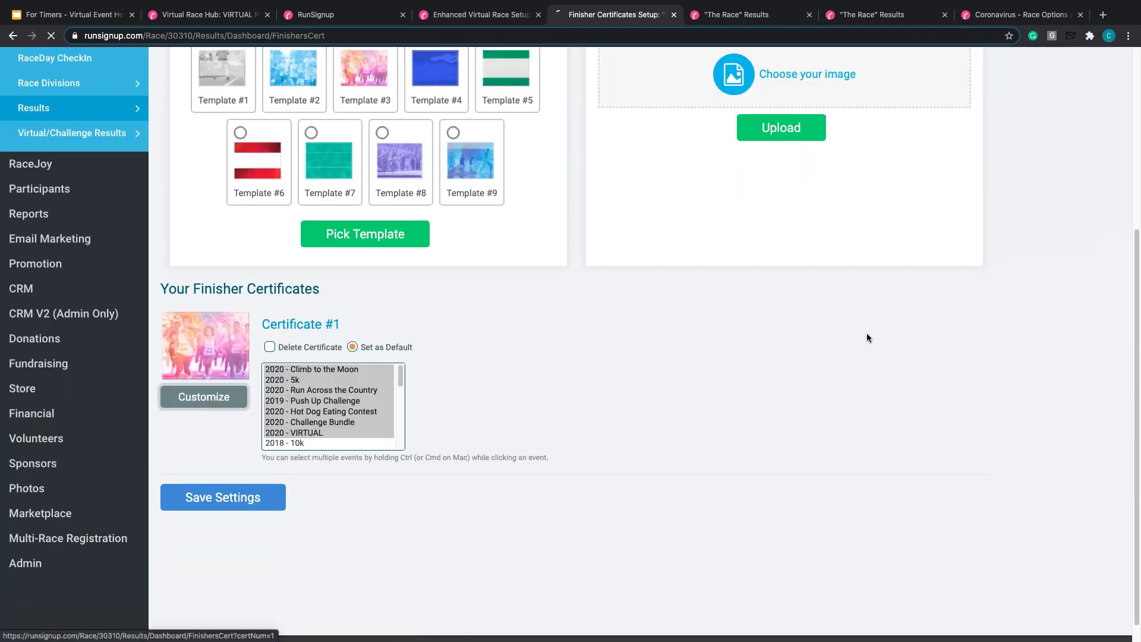
left_click(204, 396)
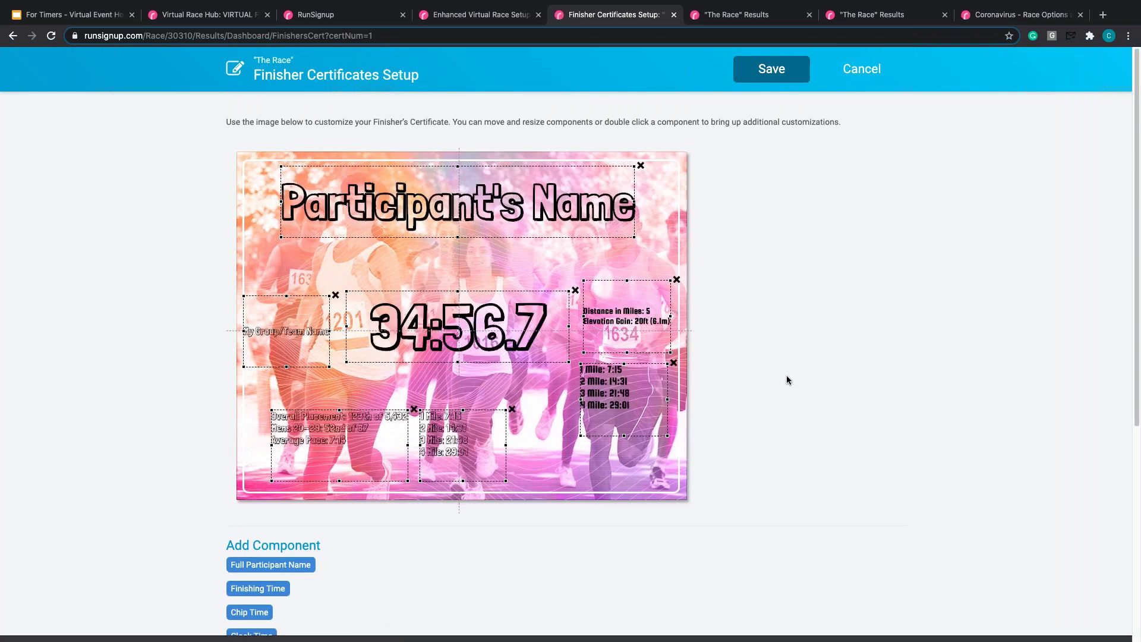
- Remove the finishing time, group/team name and outlined splits components from the certificate
left_click(575, 276)
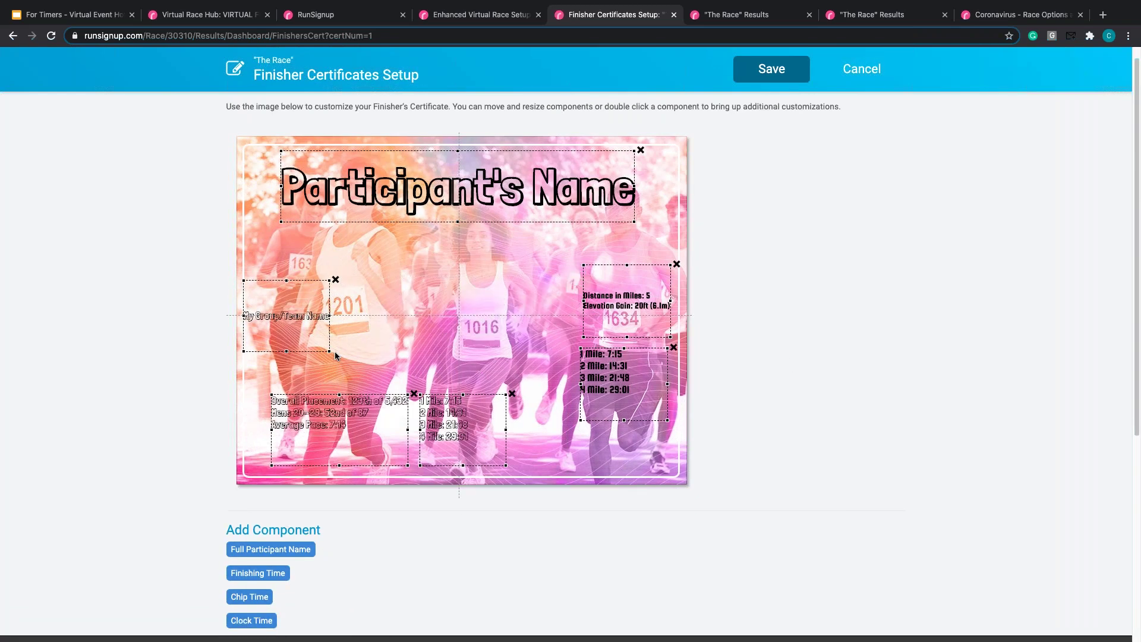
left_click(336, 280)
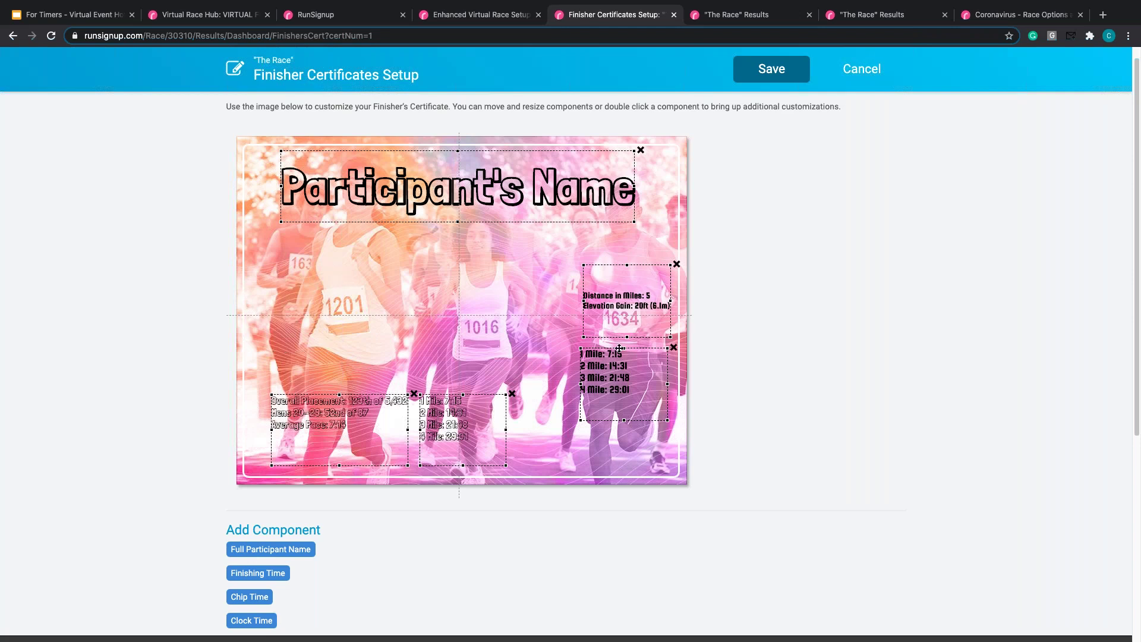
left_click(512, 394)
- Move the full finishing info to the lower middle of the certificate and enlarge it
left_click_drag(385, 421, 503, 420)
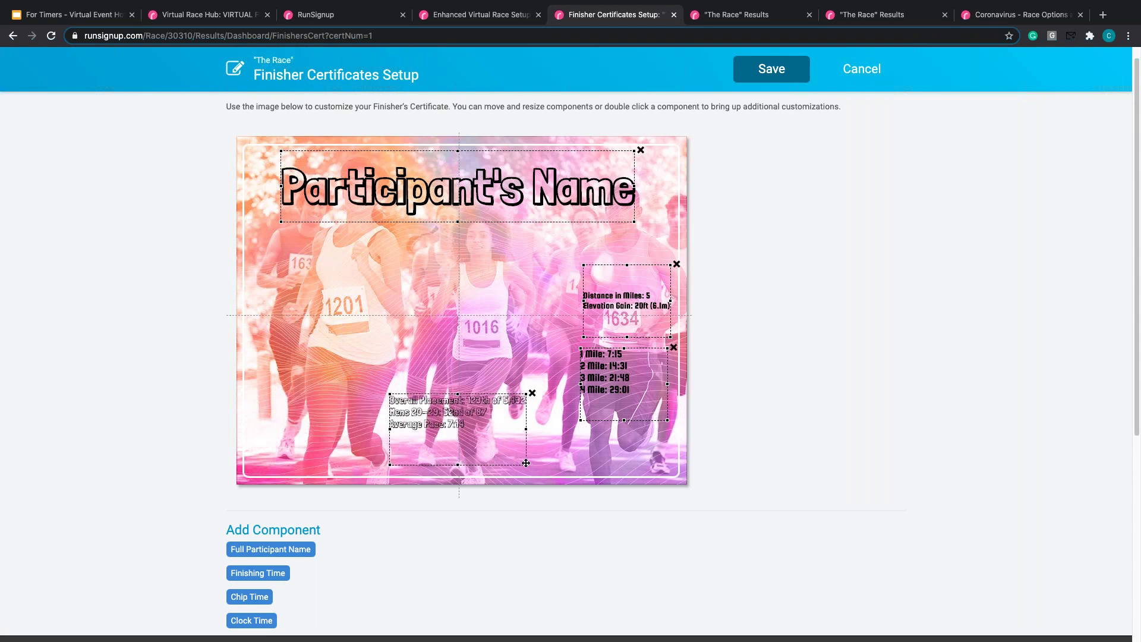
left_click_drag(388, 393, 318, 345)
left_click_drag(373, 390, 400, 419)
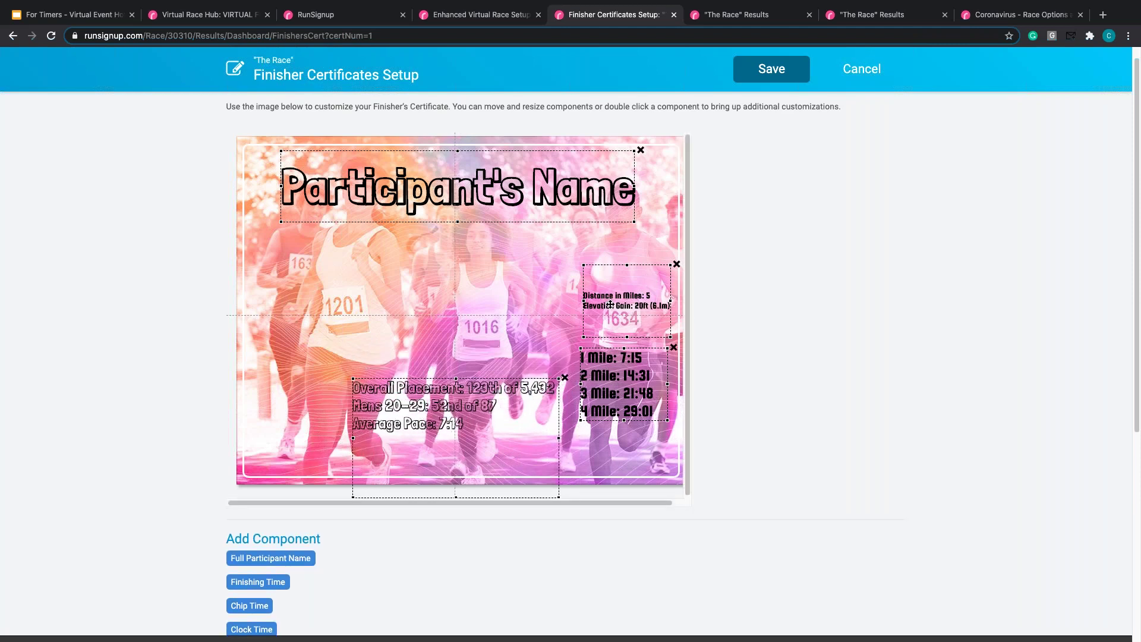
- Move the mile splits to the certificate's left side and shift the activity totals inward to line up opposite them
left_click_drag(609, 411, 331, 359)
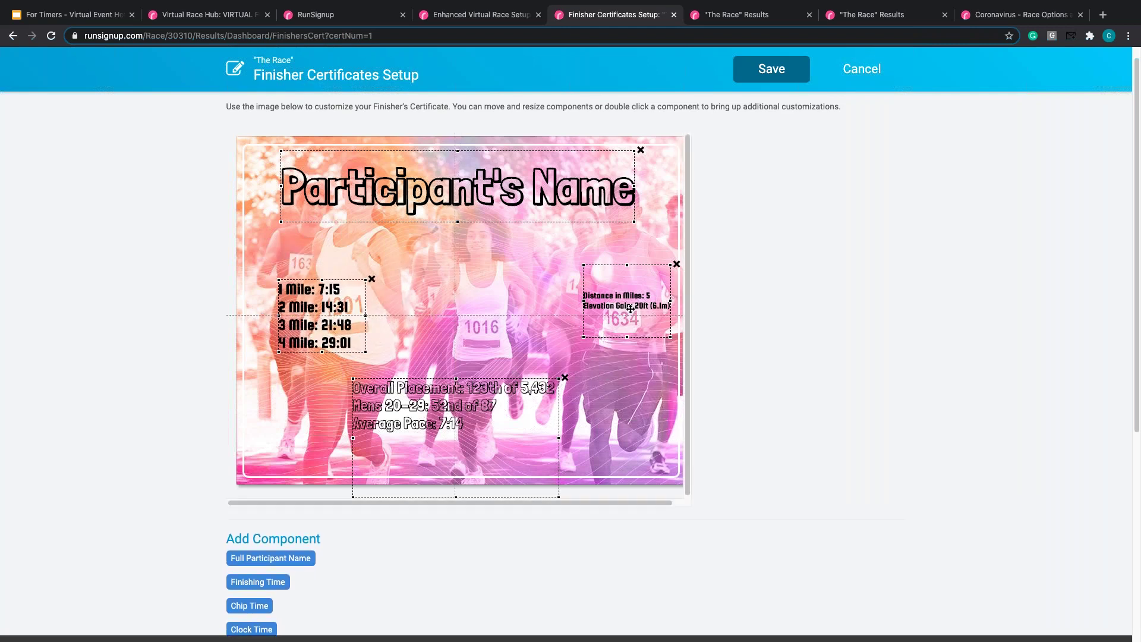
left_click_drag(596, 311, 566, 326)
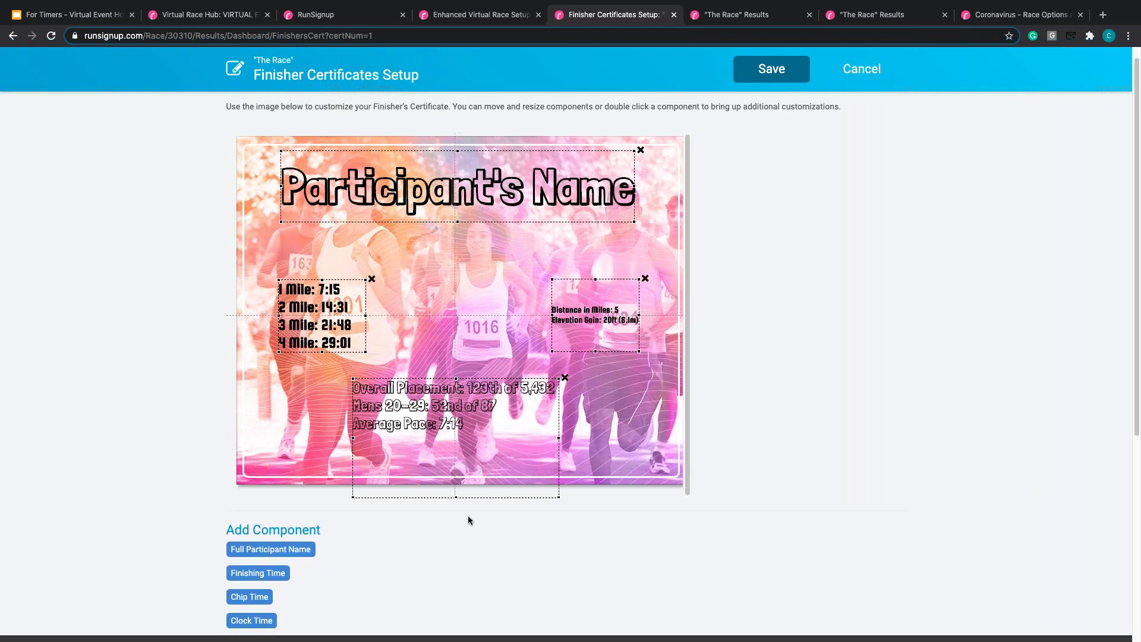
- Add the Google Logo component and place it in the middle of the certificate between the participant's name and the finishing info
scroll(468, 515, "down", 1)
scroll(466, 518, "down", 5)
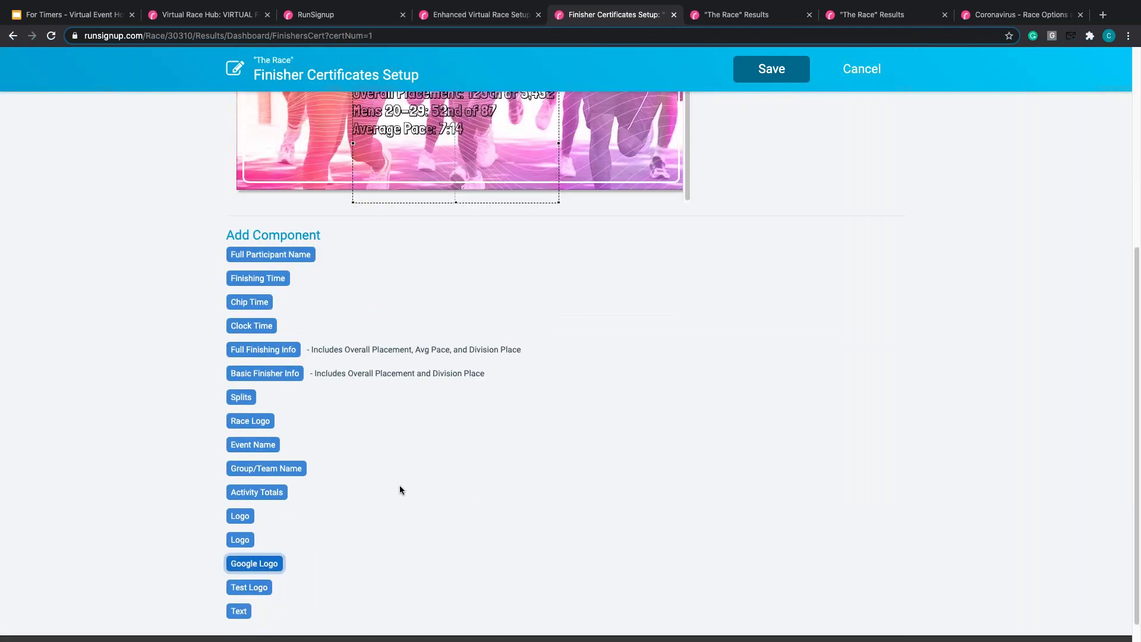
left_click(281, 564)
scroll(607, 425, "up", 4)
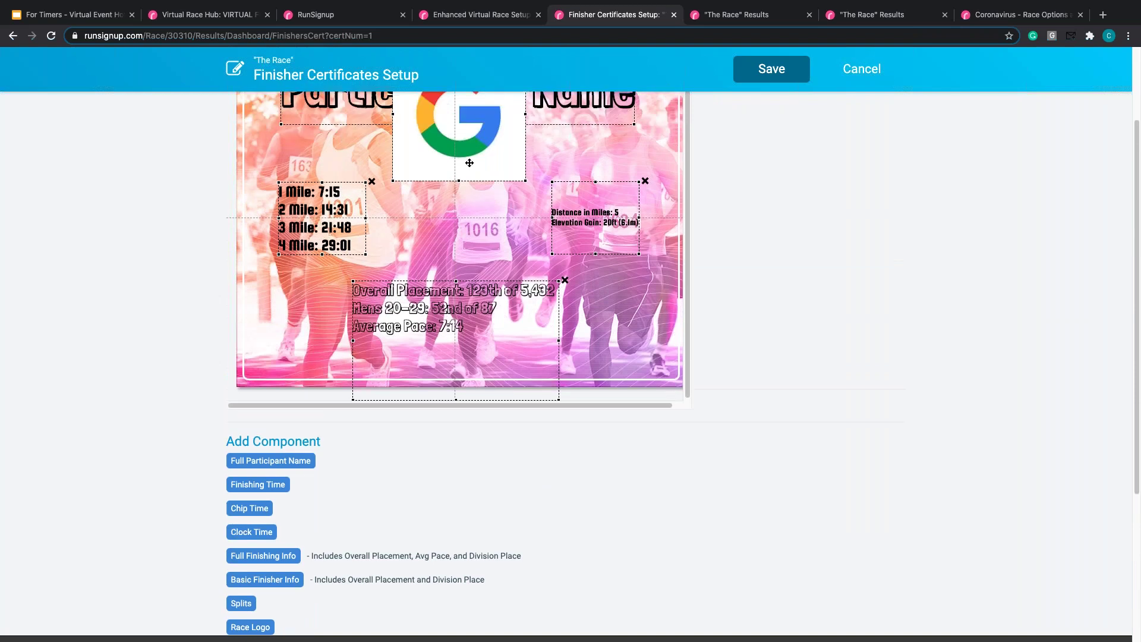
left_click_drag(459, 149, 455, 241)
left_click(771, 70)
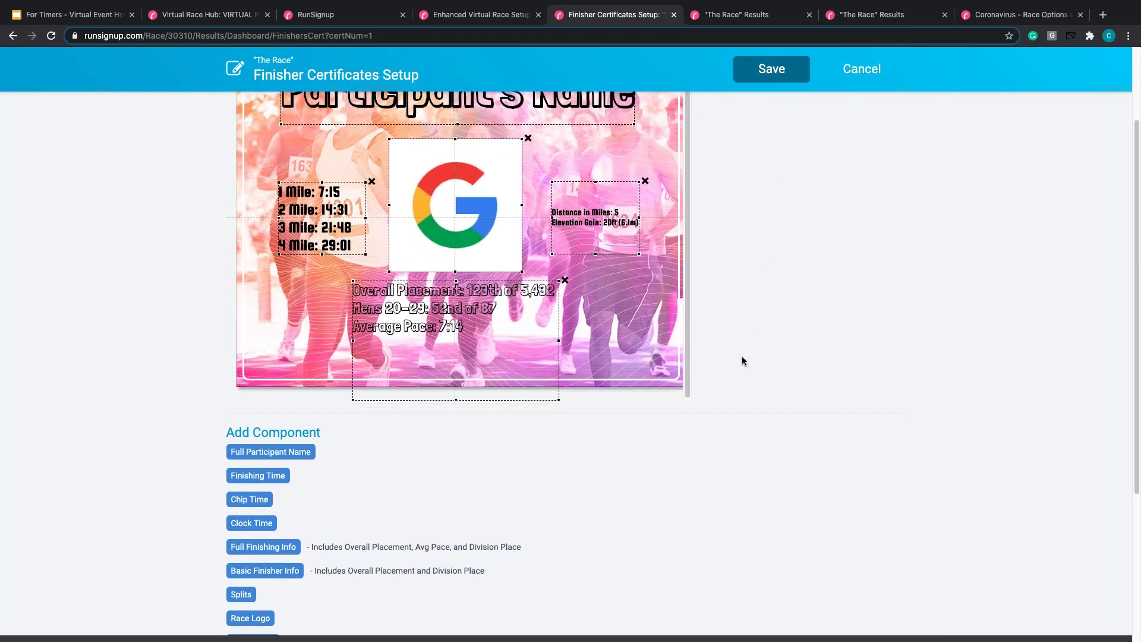
- Set the participant's name component to the Squada One font in turquoise (58FFC5) and save the finisher certificate
scroll(767, 360, "up", 3)
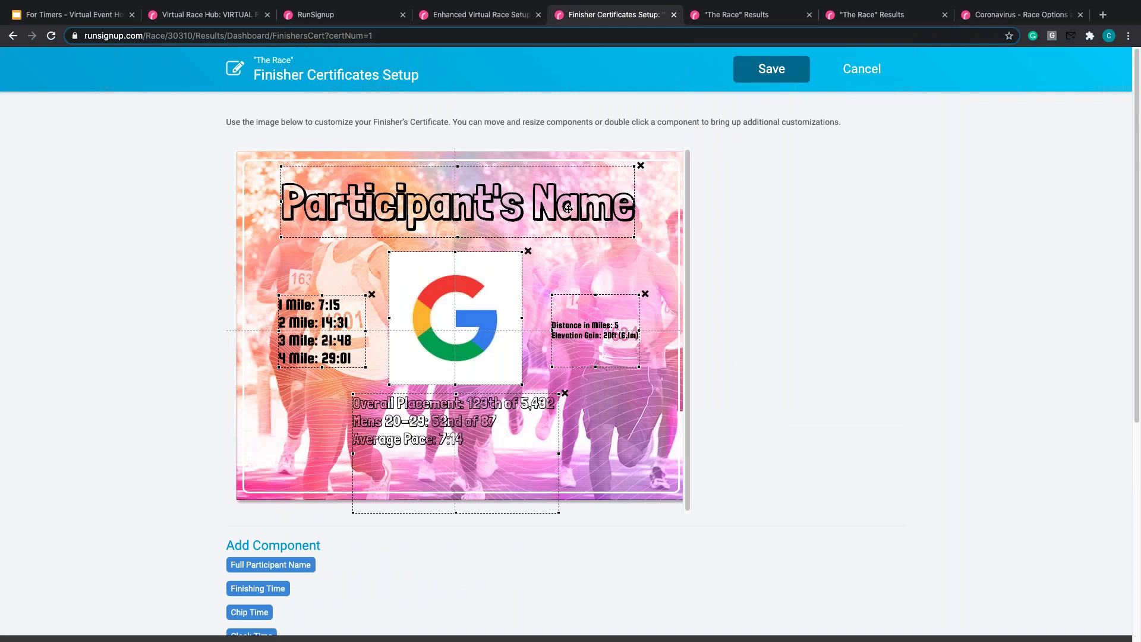
double_click(568, 208)
left_click(384, 354)
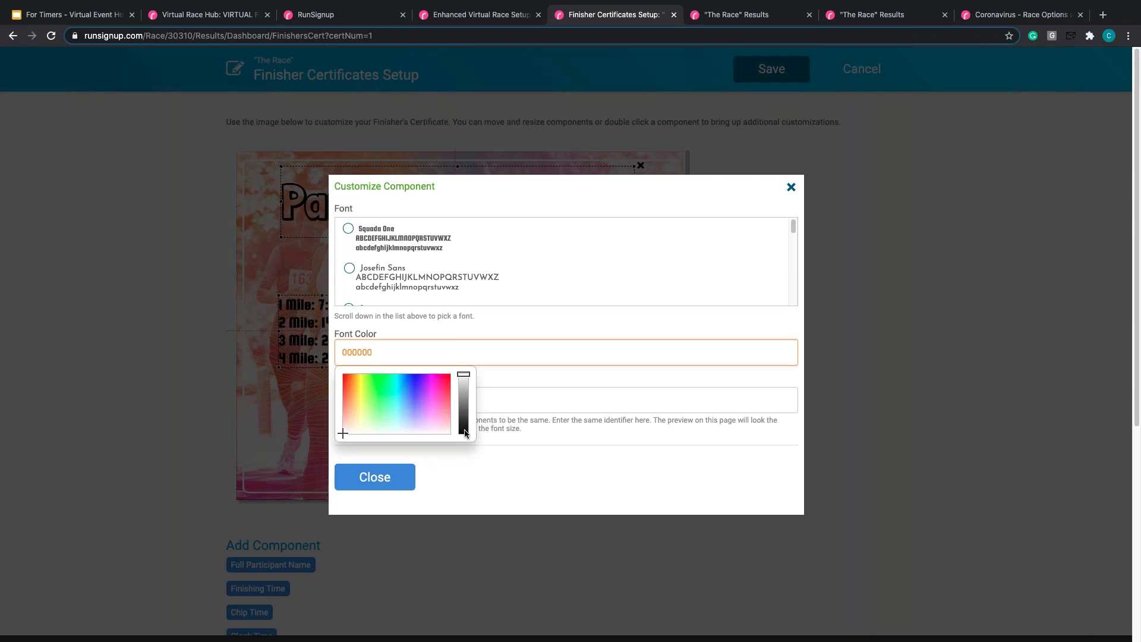
left_click_drag(448, 387, 423, 392)
left_click(391, 394)
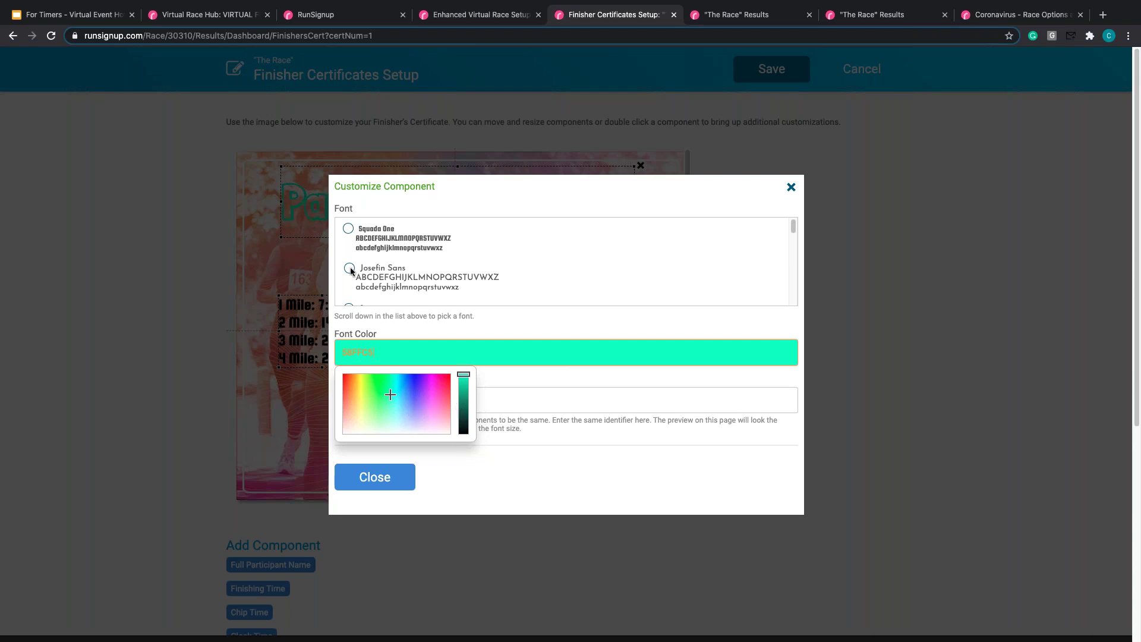
left_click(349, 229)
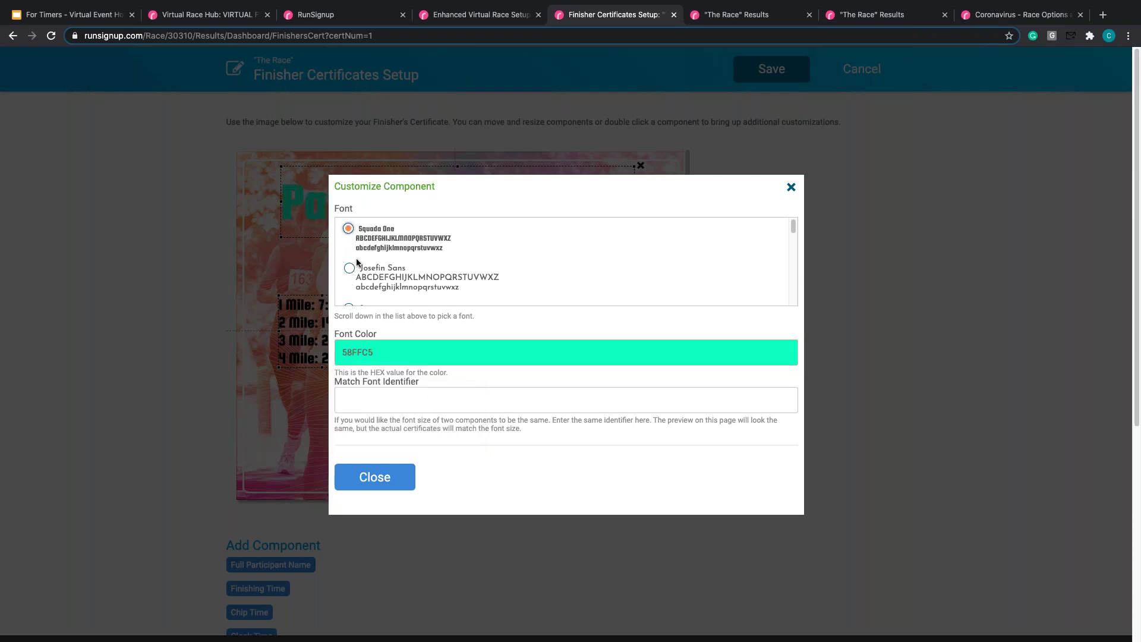
left_click(378, 475)
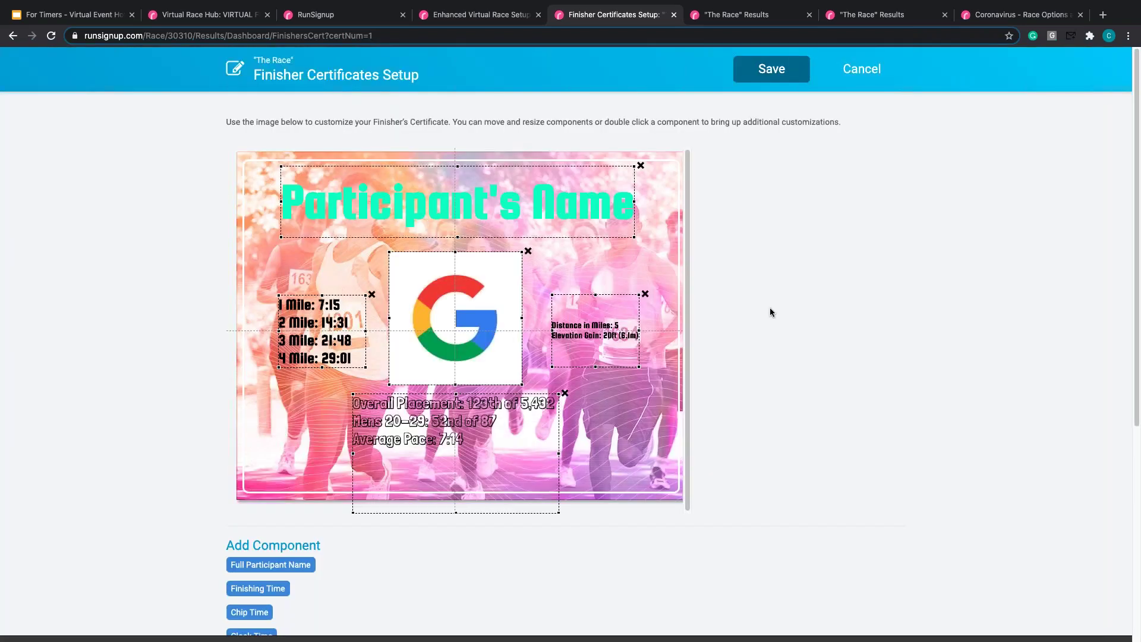
left_click(772, 74)
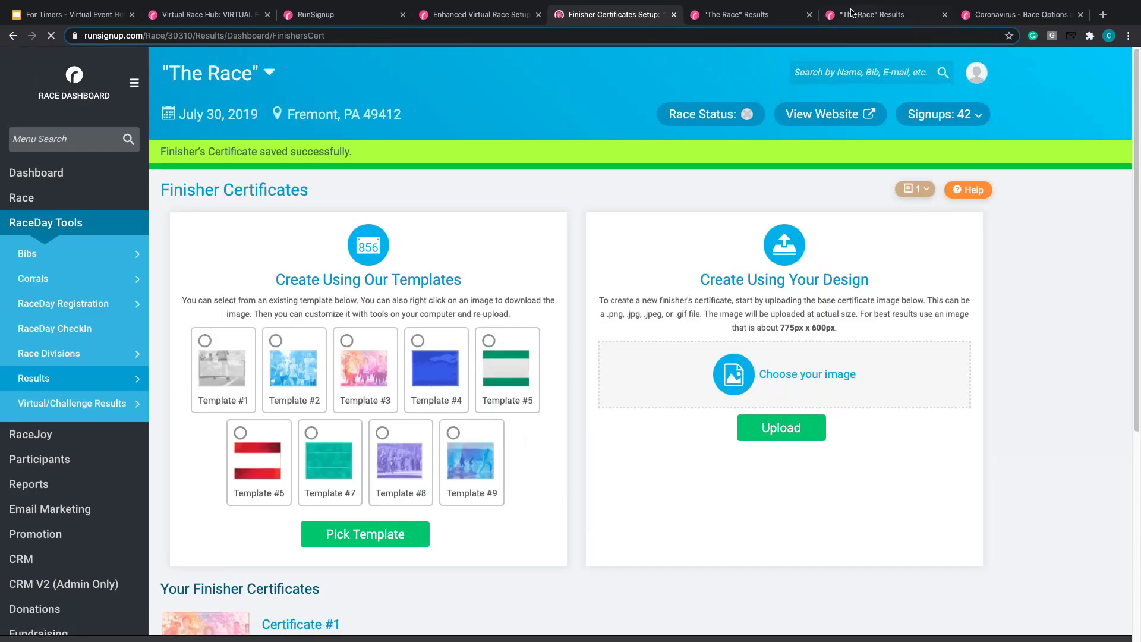
- Open the participant's certificate from their Hot Dog Eating Contest result and reload it to view the updated design
left_click(759, 21)
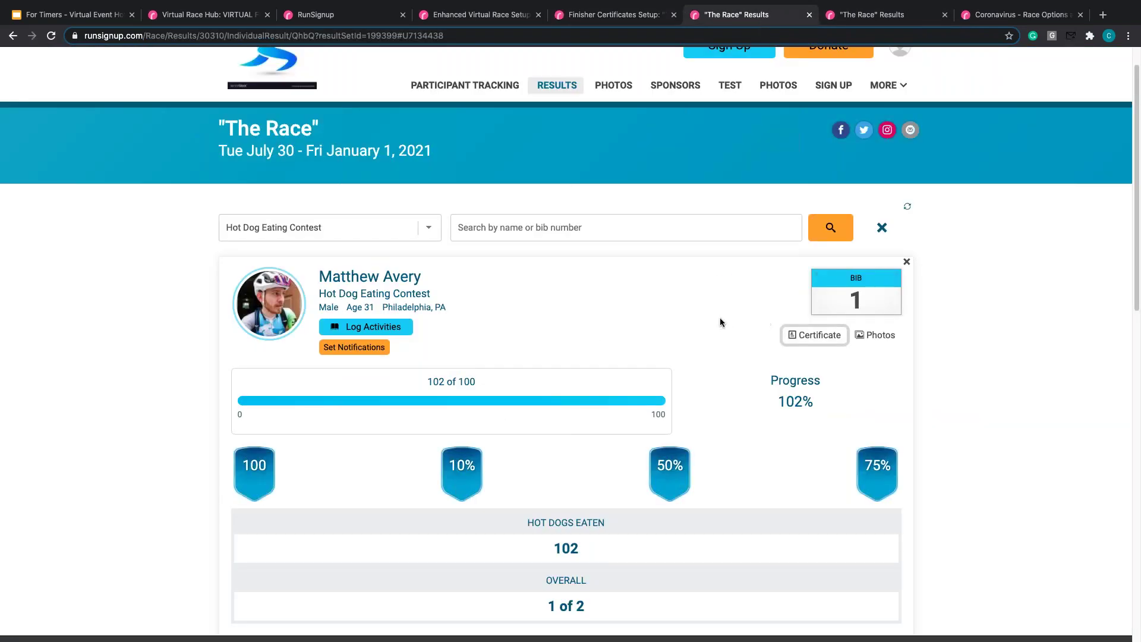
left_click(821, 340)
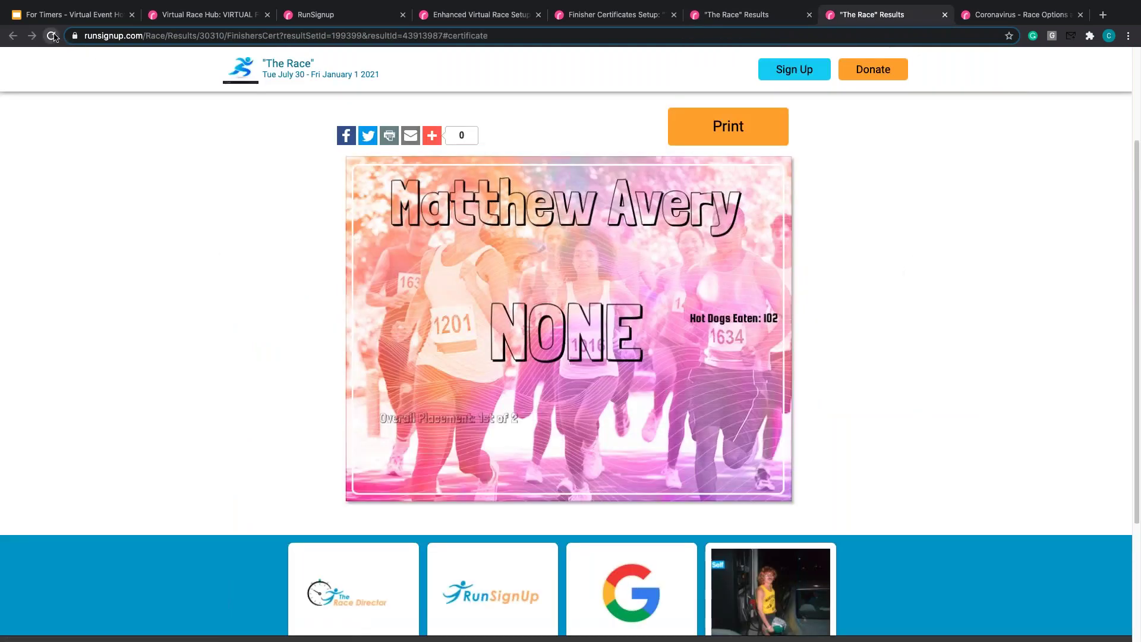
left_click(53, 36)
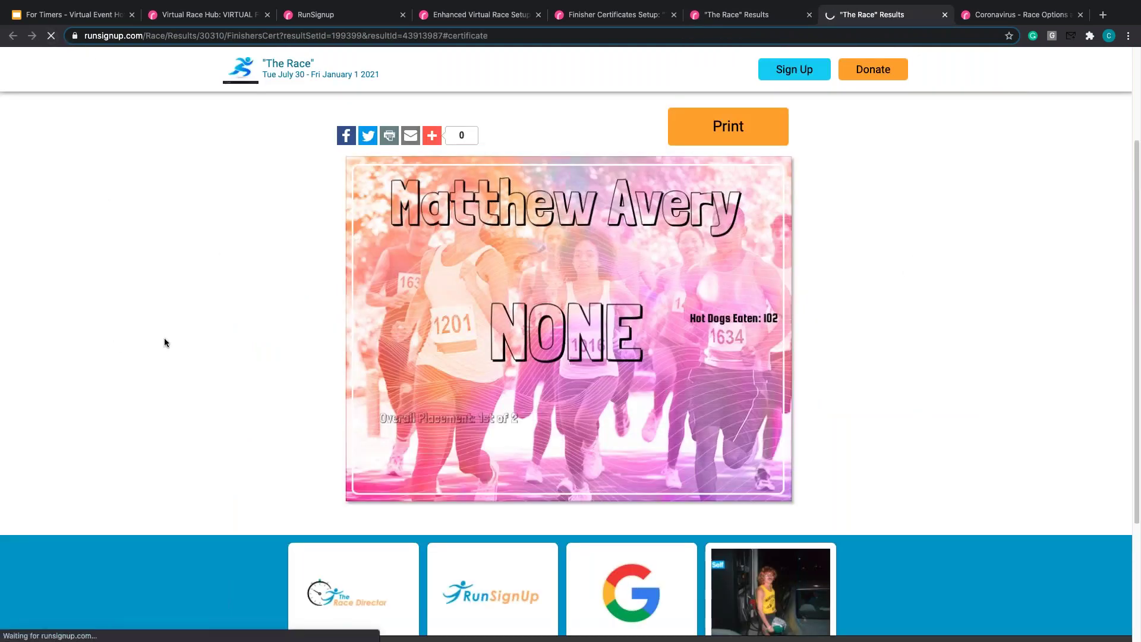
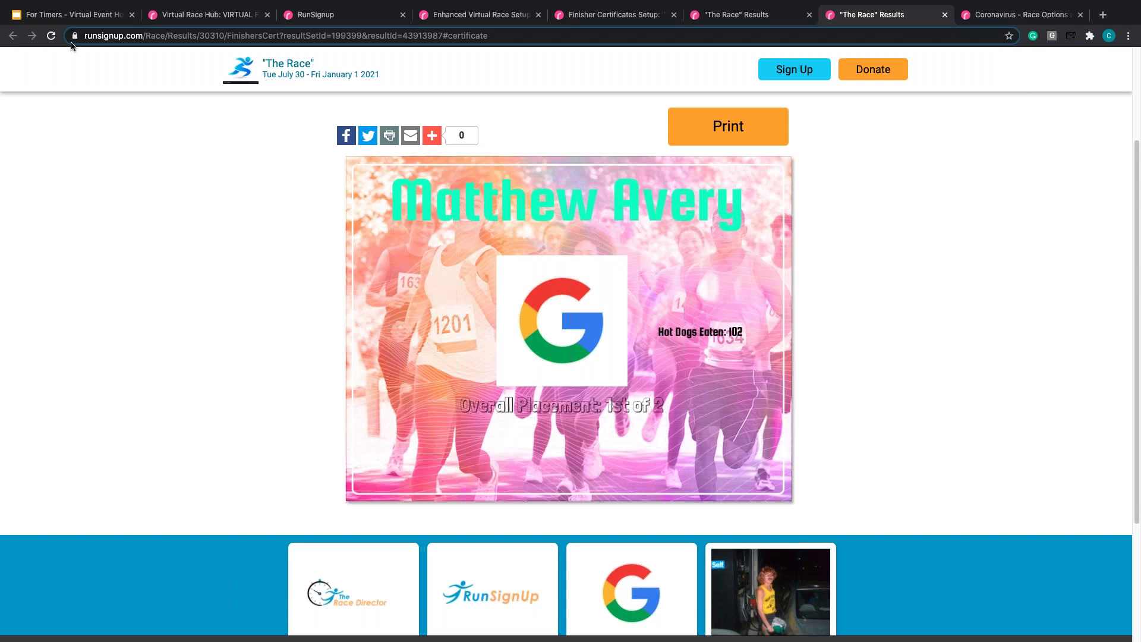
- Switch to the Google Slides presentation and show its closing Questions slide
left_click(70, 14)
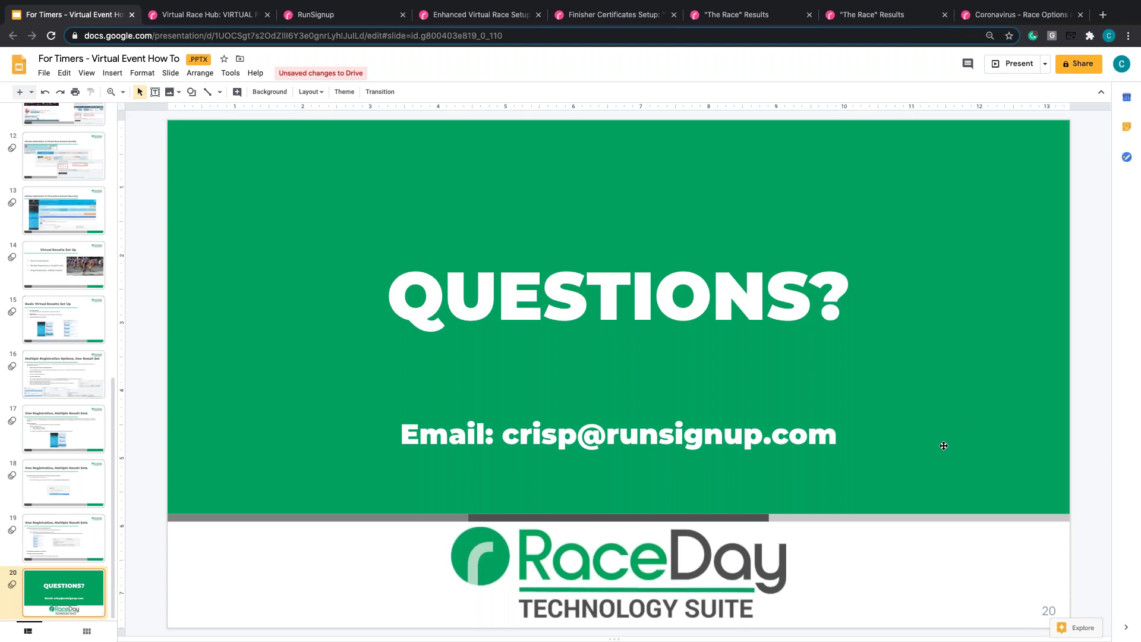
mouse_move(939, 639)
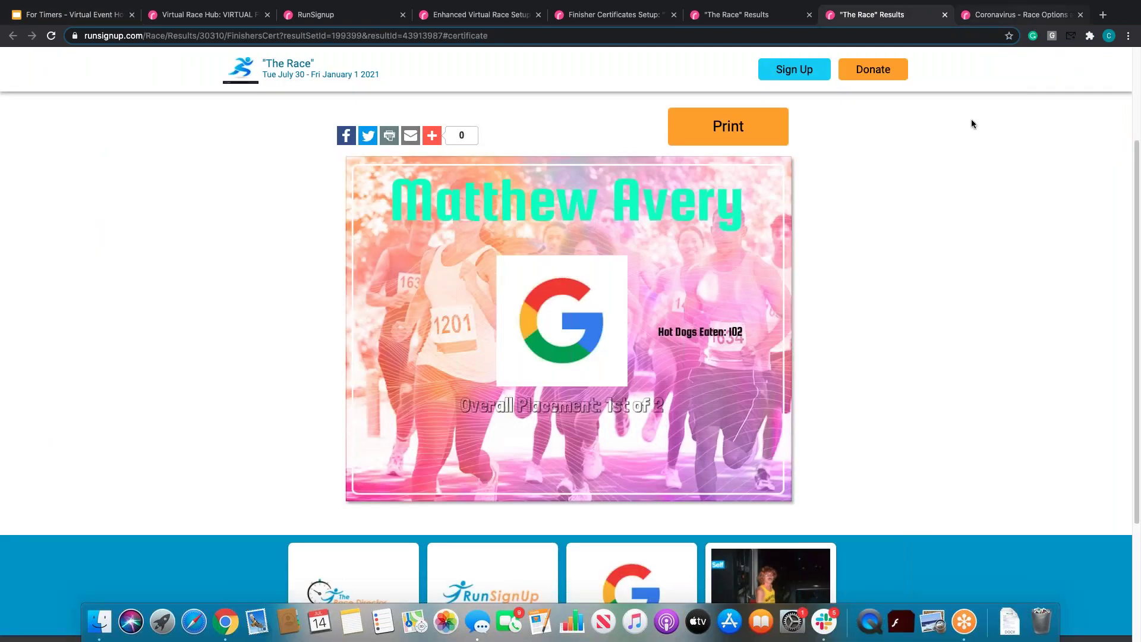
- Return to the race dashboard's Finisher Certificates page and reopen Certificate #1 for customization
left_click(747, 16)
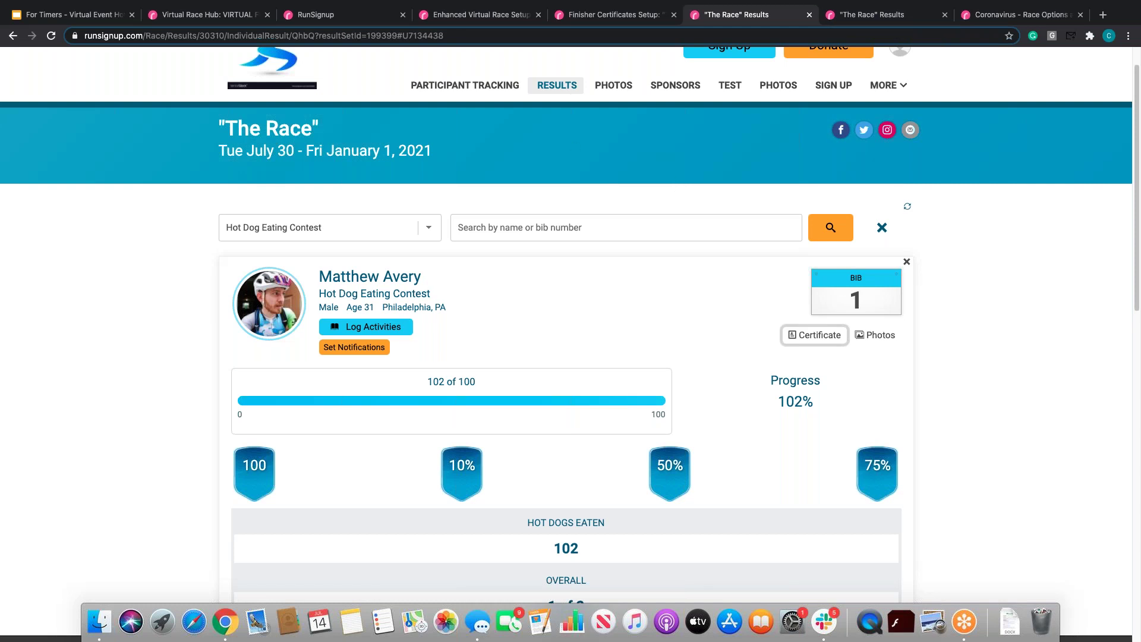
left_click(626, 15)
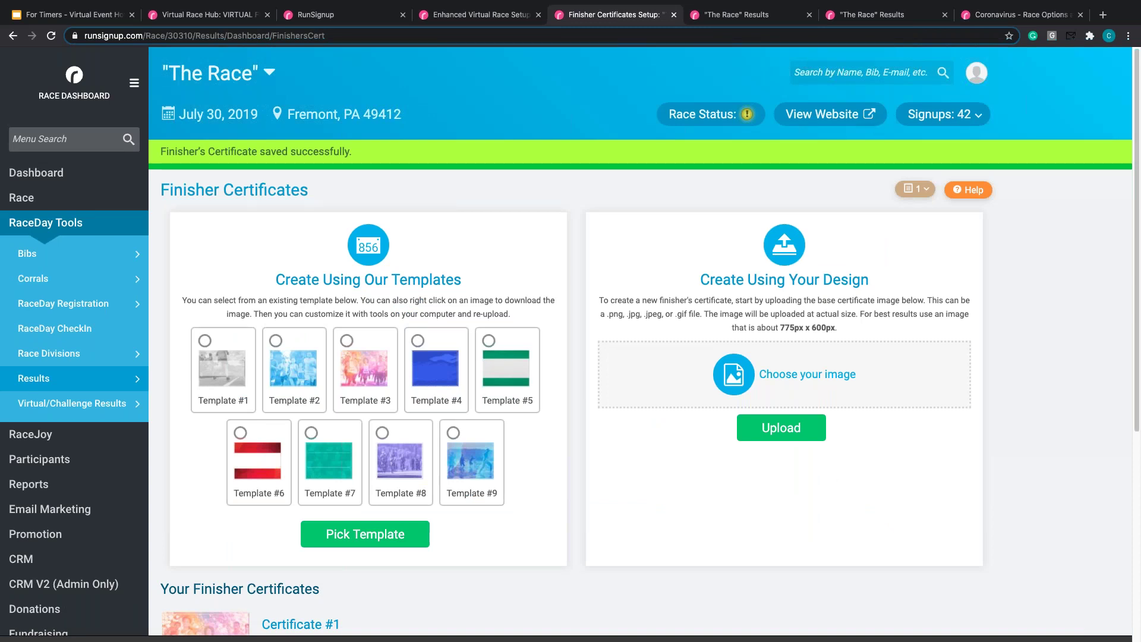
scroll(393, 438, "down", 5)
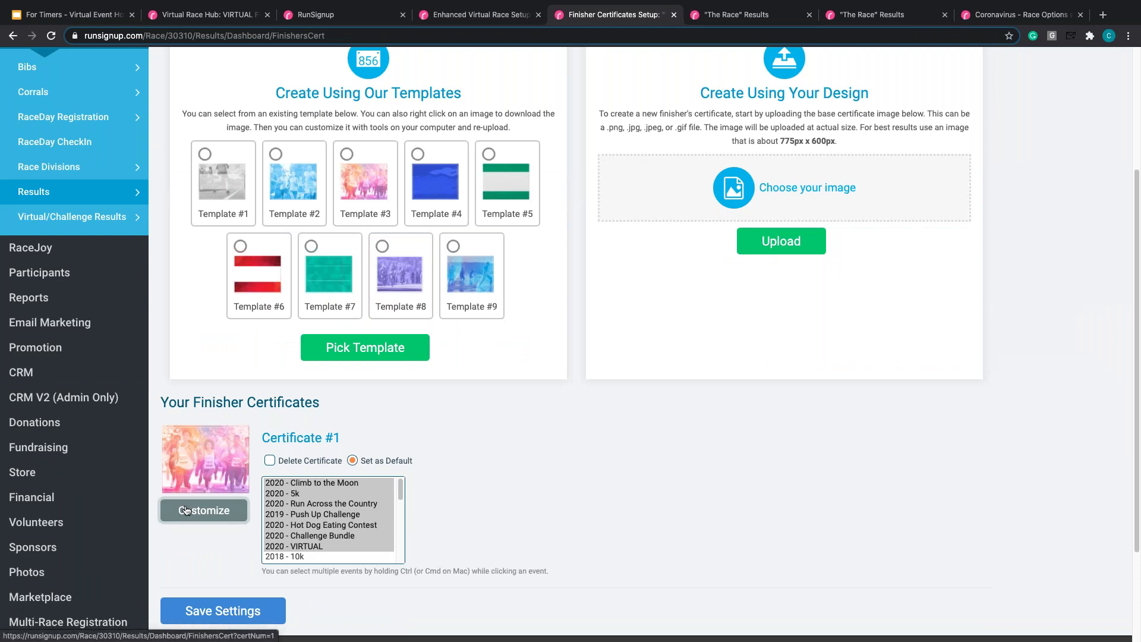
left_click(186, 510)
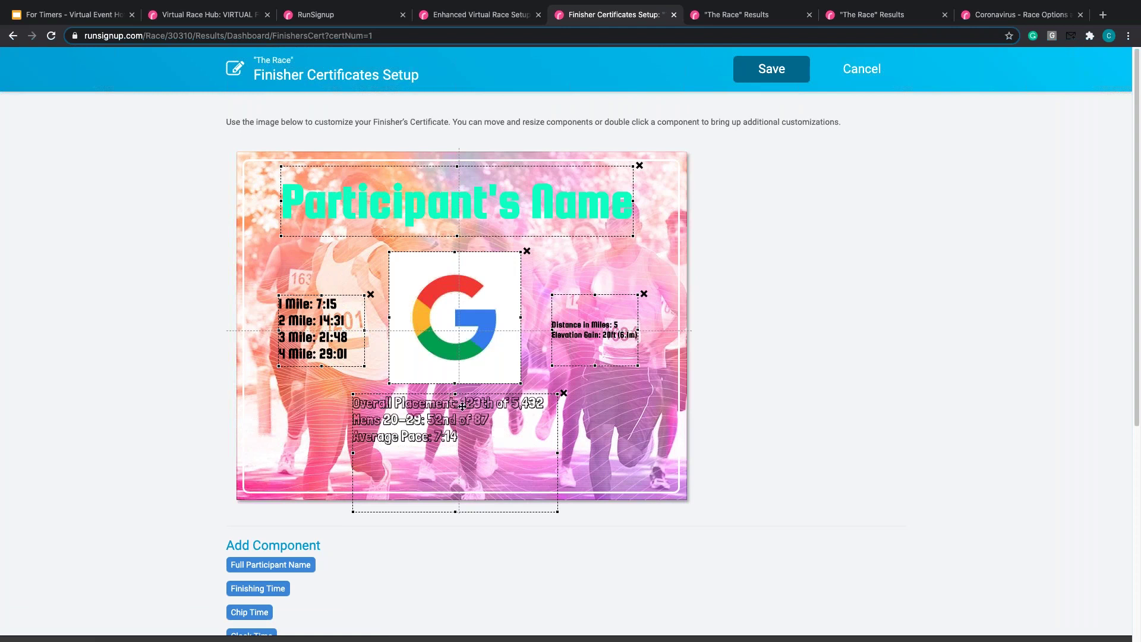
- Review the components available for the certificate and remove the full finishing info component from the design
scroll(190, 483, "down", 3)
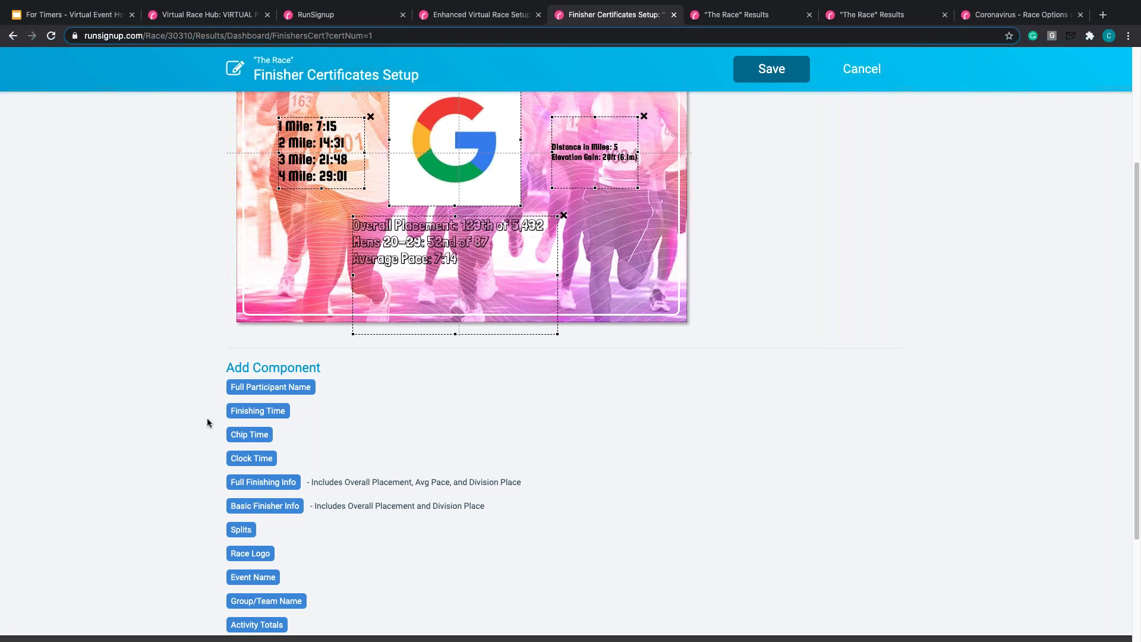
scroll(173, 455, "down", 3)
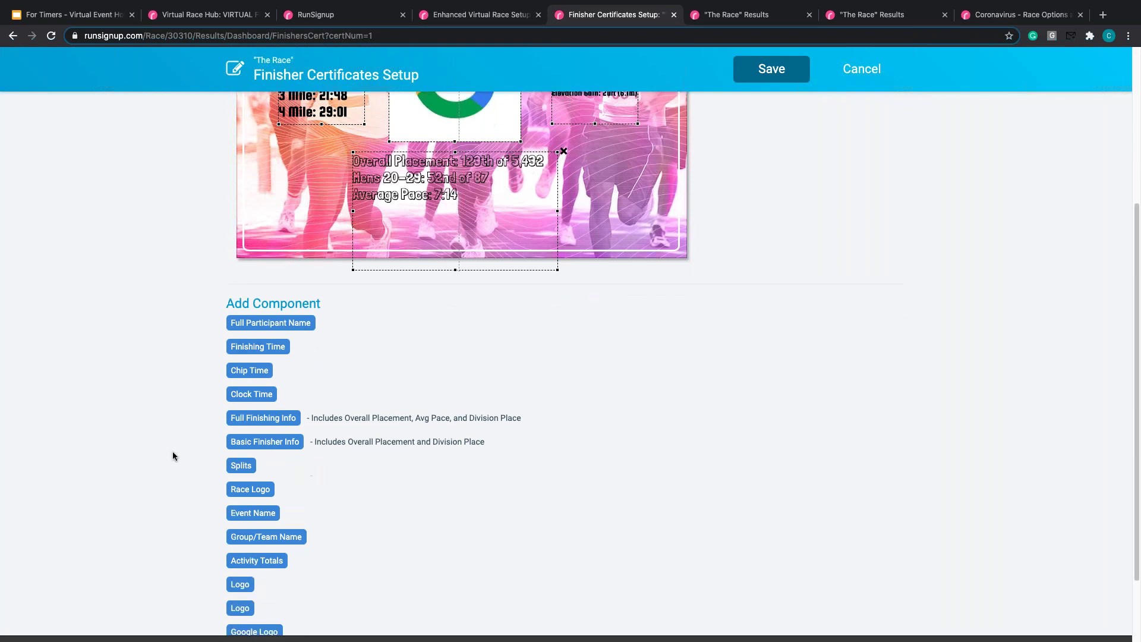
scroll(172, 456, "down", 2)
scroll(491, 450, "up", 5)
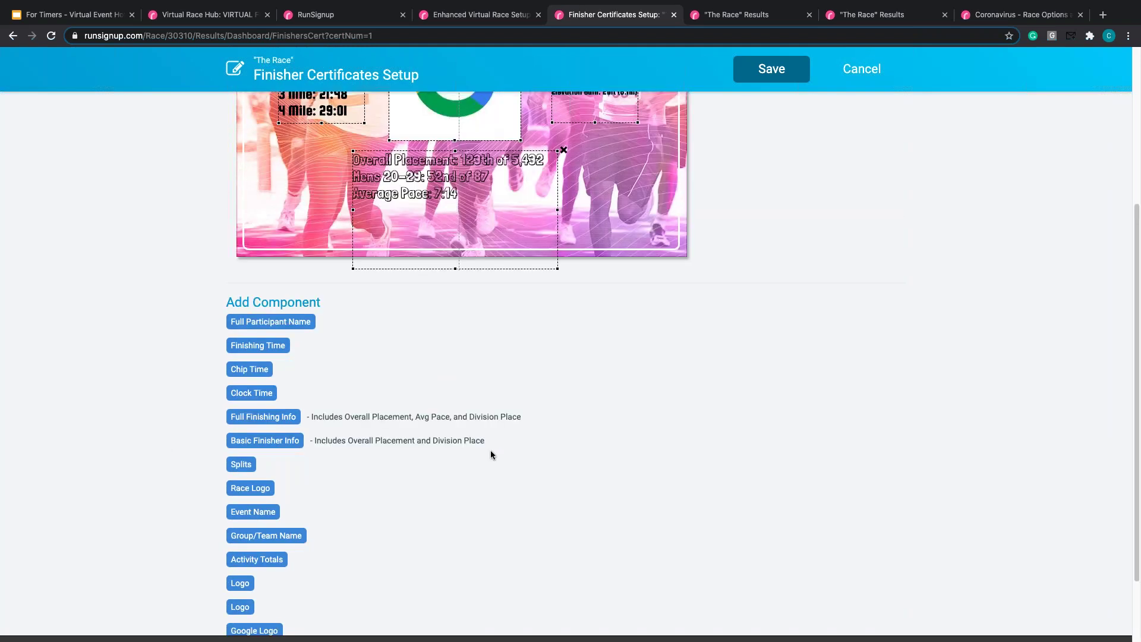
left_click(564, 217)
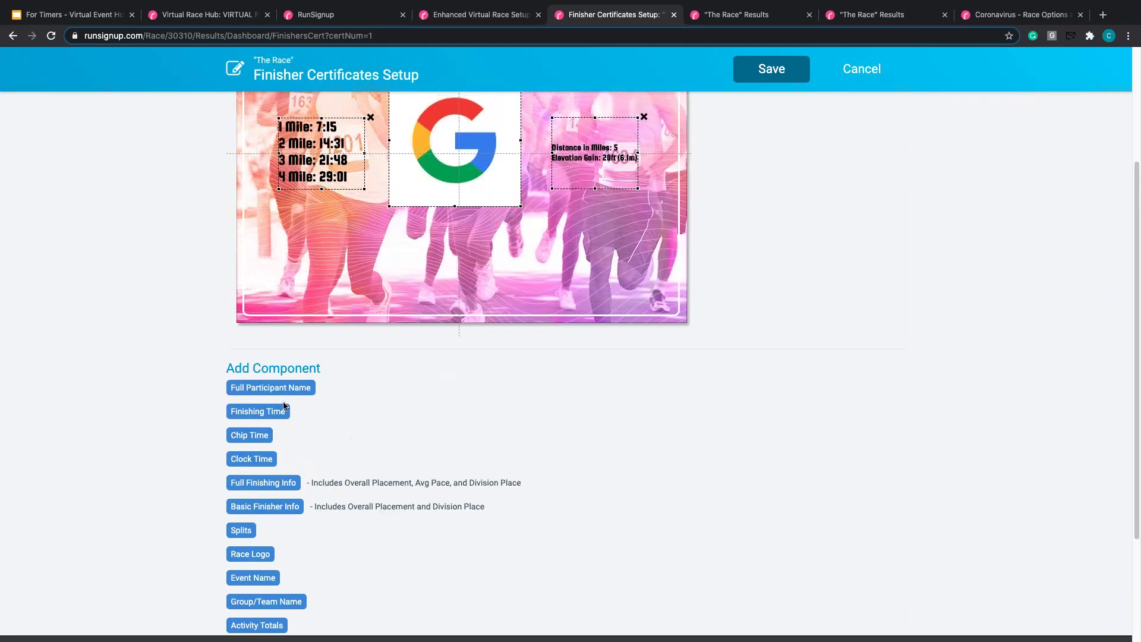
- Add the full finishing info and basic finisher info components to the certificate design to compare the details each includes
scroll(293, 487, "down", 1)
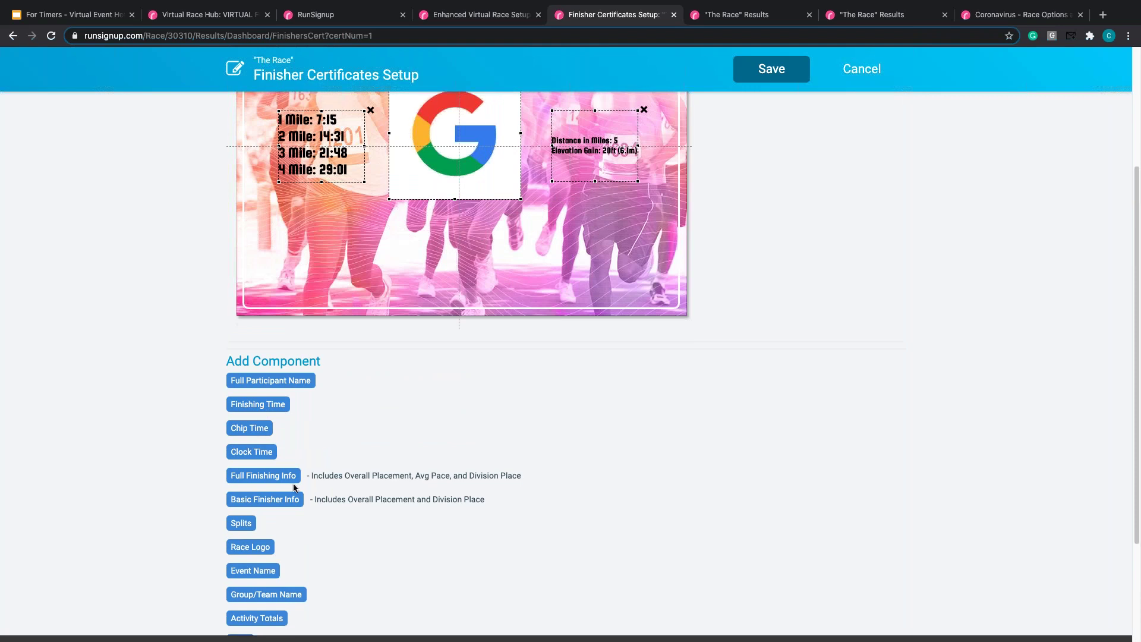
left_click(262, 479)
scroll(478, 482, "down", 5)
scroll(478, 482, "up", 3)
left_click(265, 448)
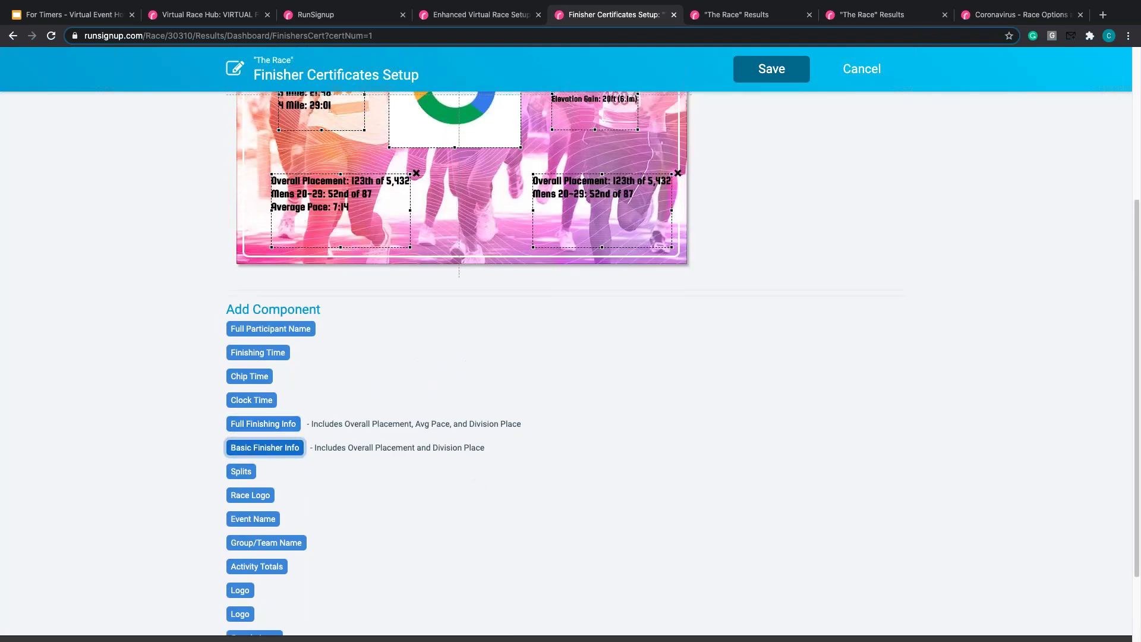
scroll(530, 447, "down", 3)
scroll(525, 446, "up", 5)
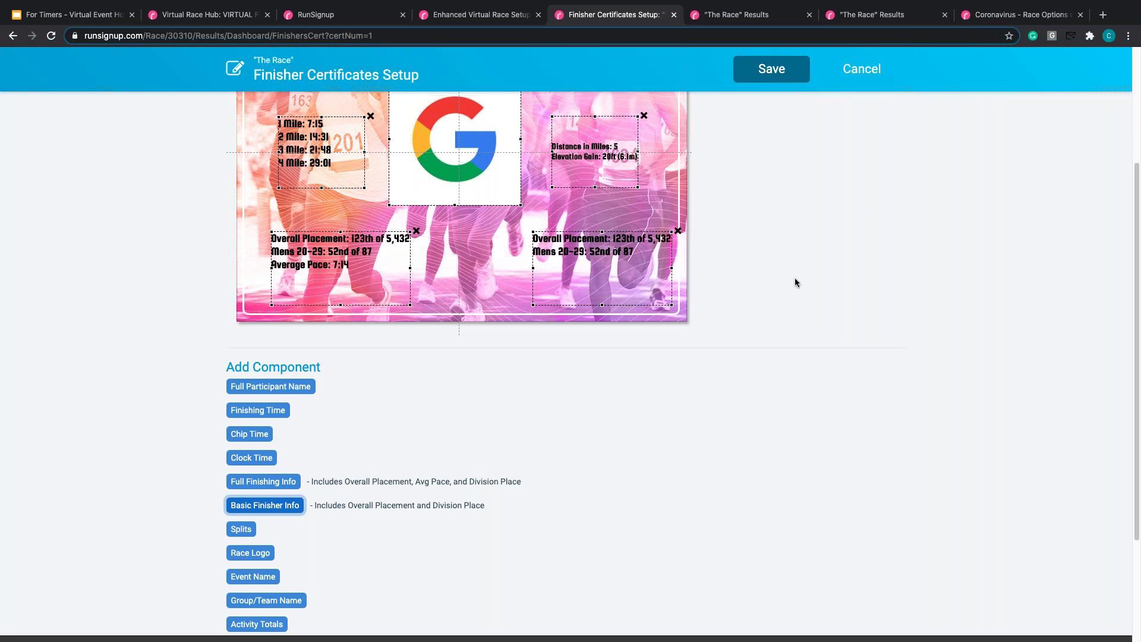
- View the participant's Hot Dog Eating Contest result and certificate, and return from the individual result to the race's full results list
left_click(737, 17)
scroll(1011, 319, "up", 1)
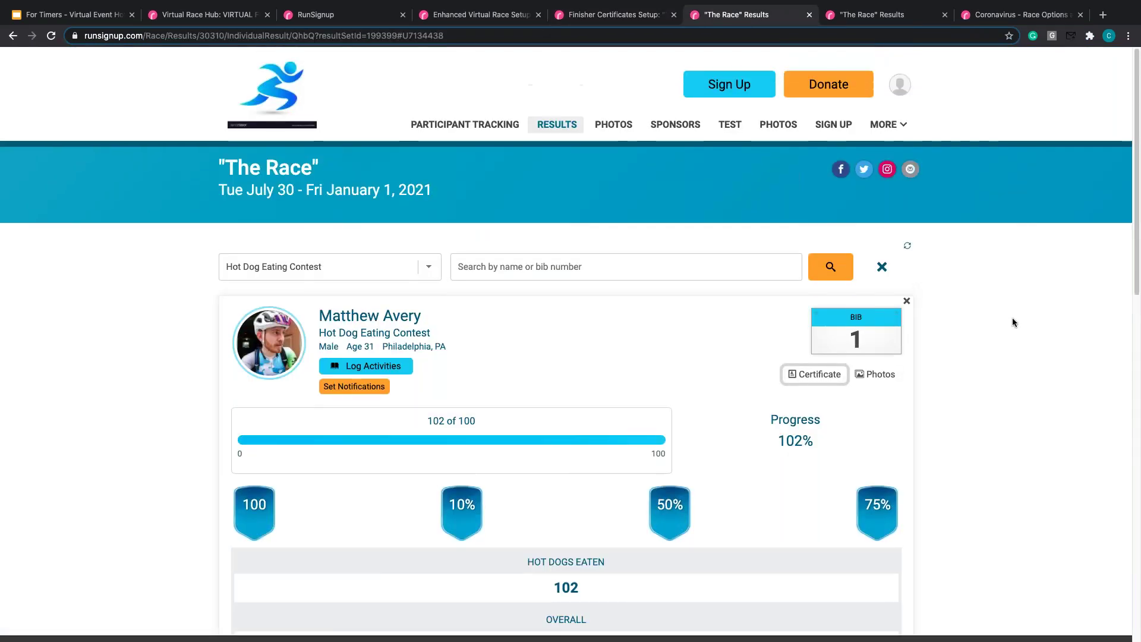
left_click(868, 15)
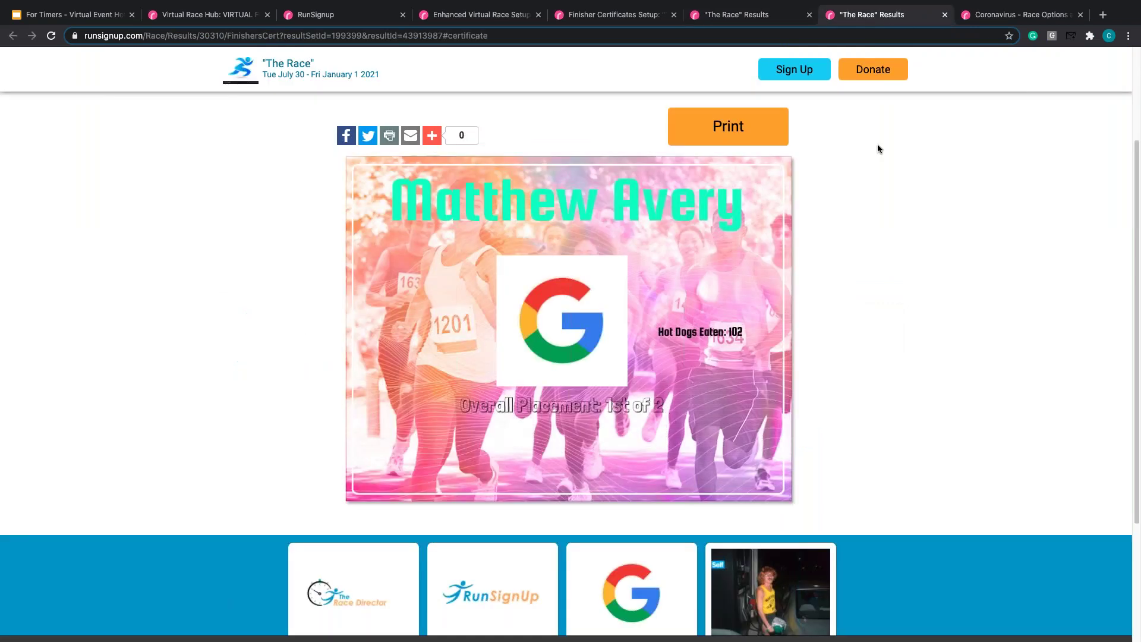
left_click(720, 20)
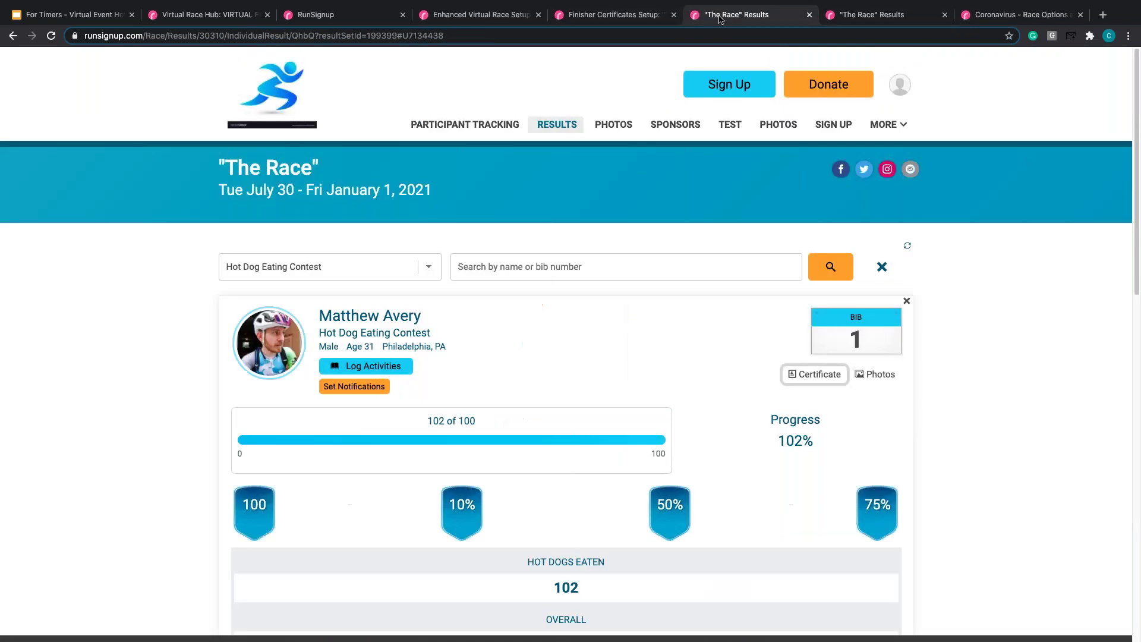
left_click(882, 266)
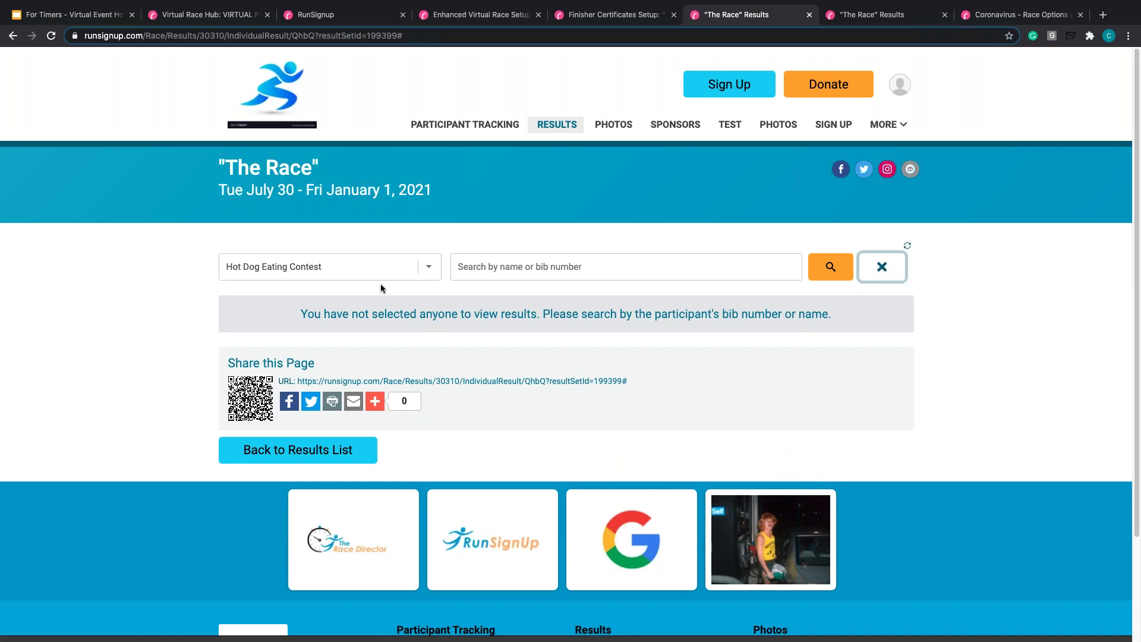
left_click(557, 124)
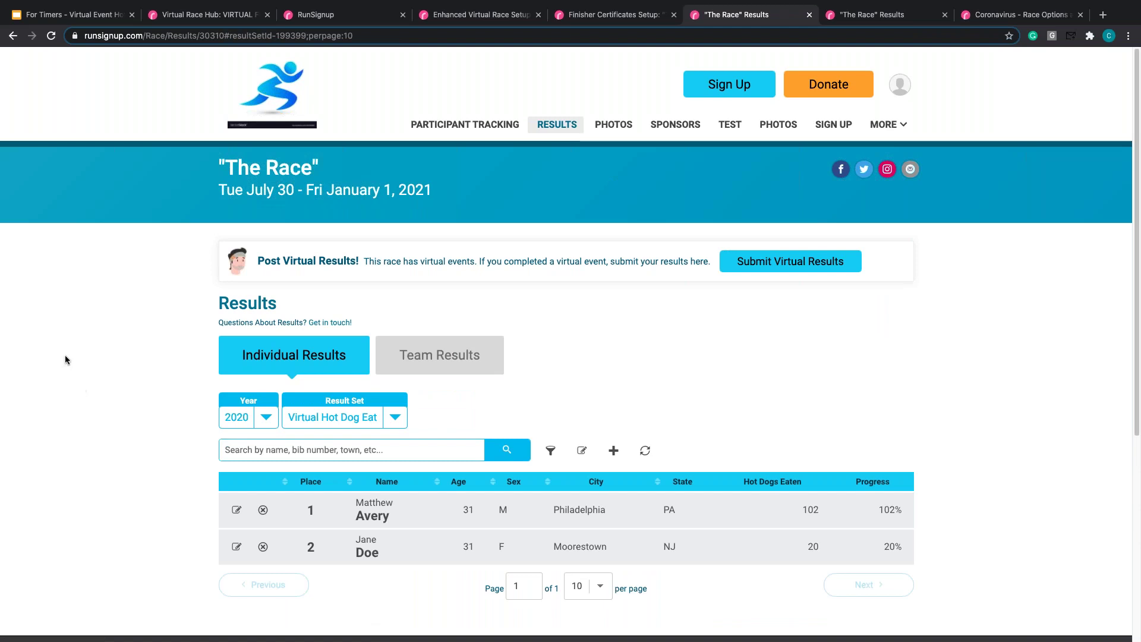
- Return to the race dashboard and open the Race Divisions editor for the Climb to the Moon event
left_click(596, 18)
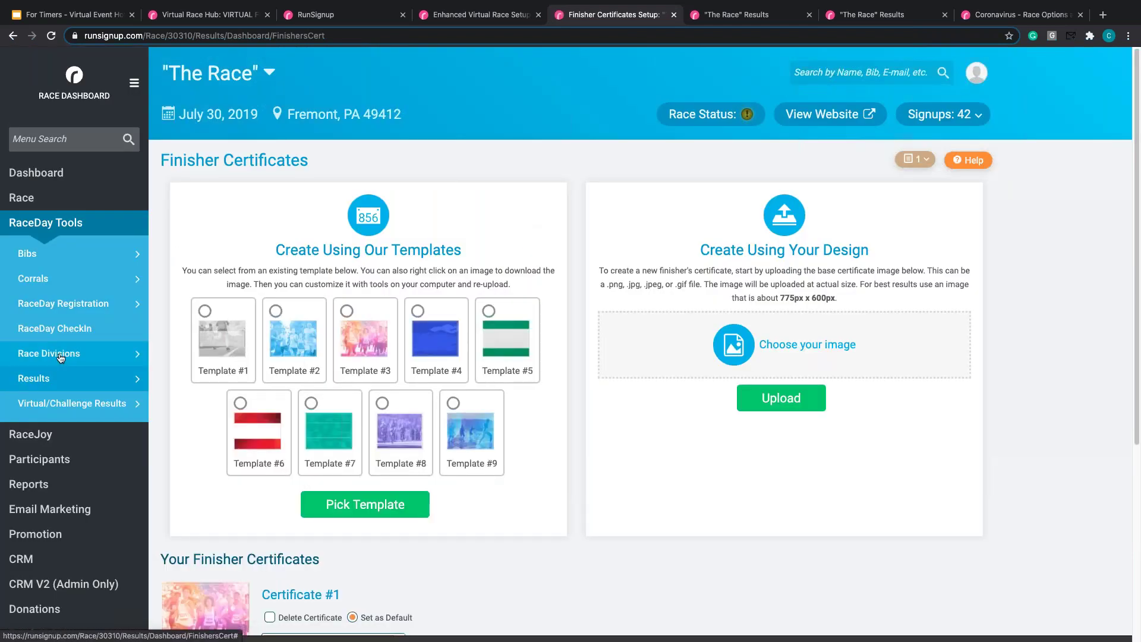
mouse_move(119, 354)
left_click(182, 354)
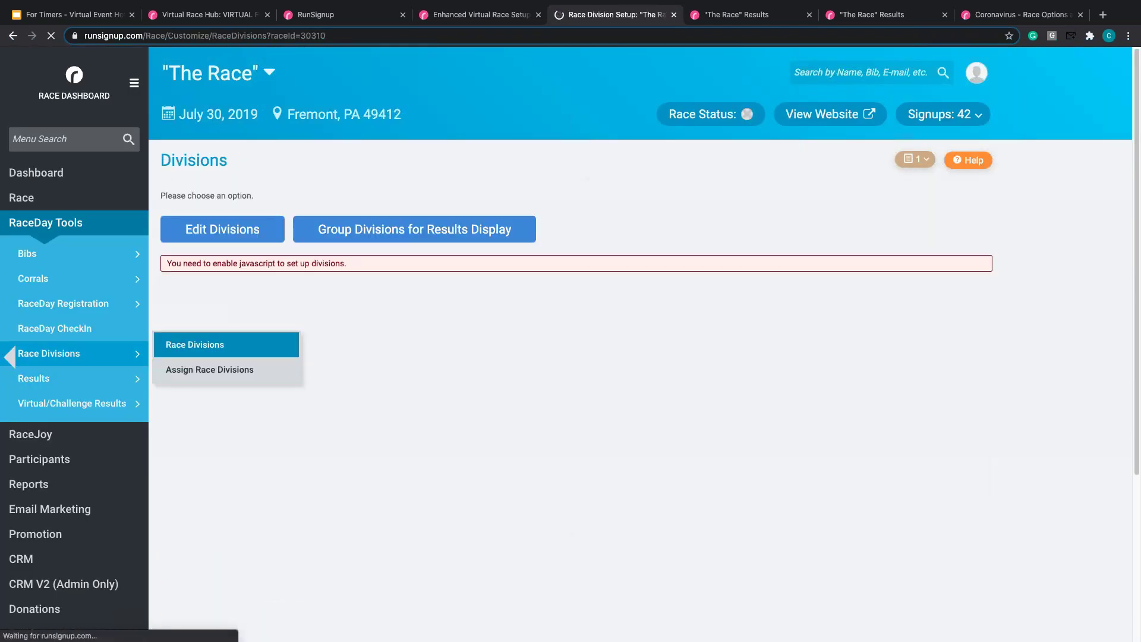
left_click(217, 232)
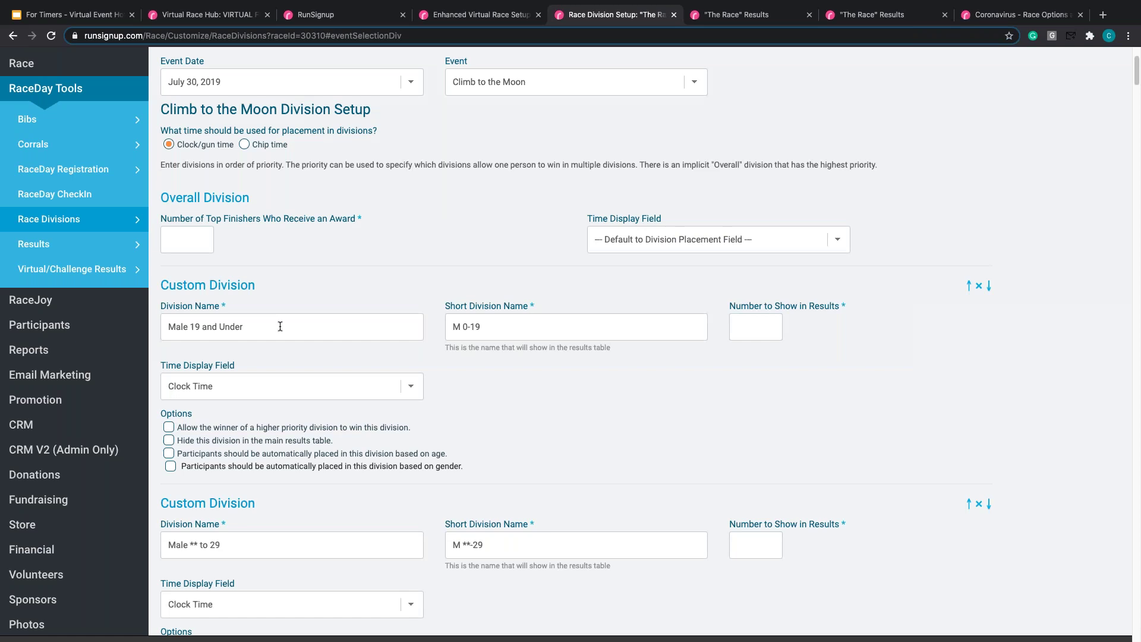
- Examine the Climb to the Moon division setup, including the placement time, overall division and custom age and gender divisions
scroll(351, 236, "up", 1)
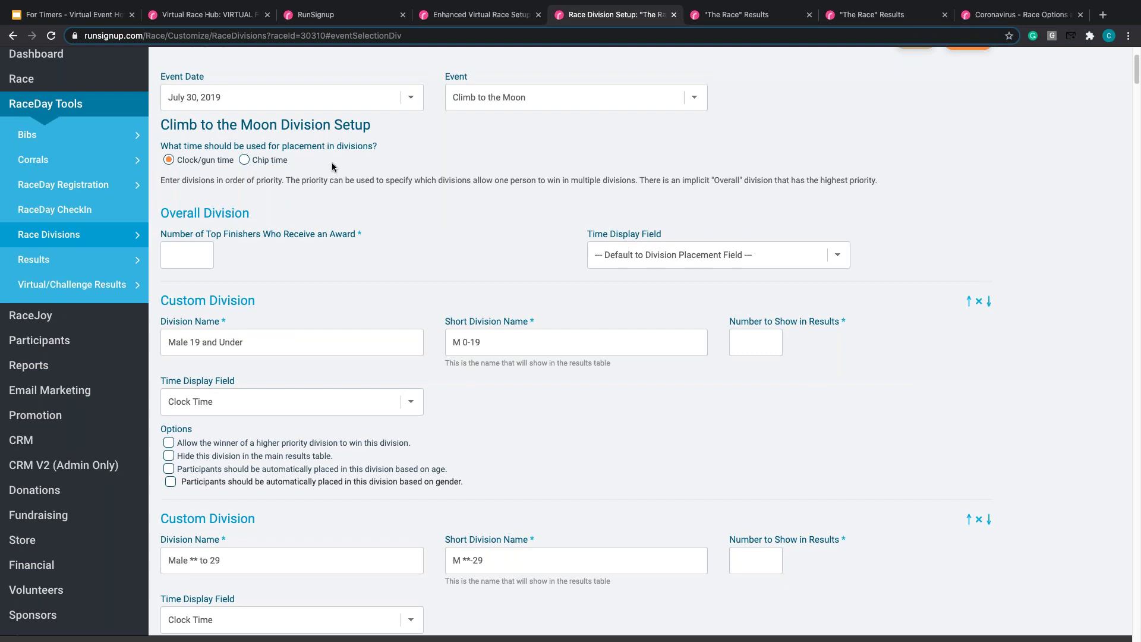
scroll(307, 264, "down", 1)
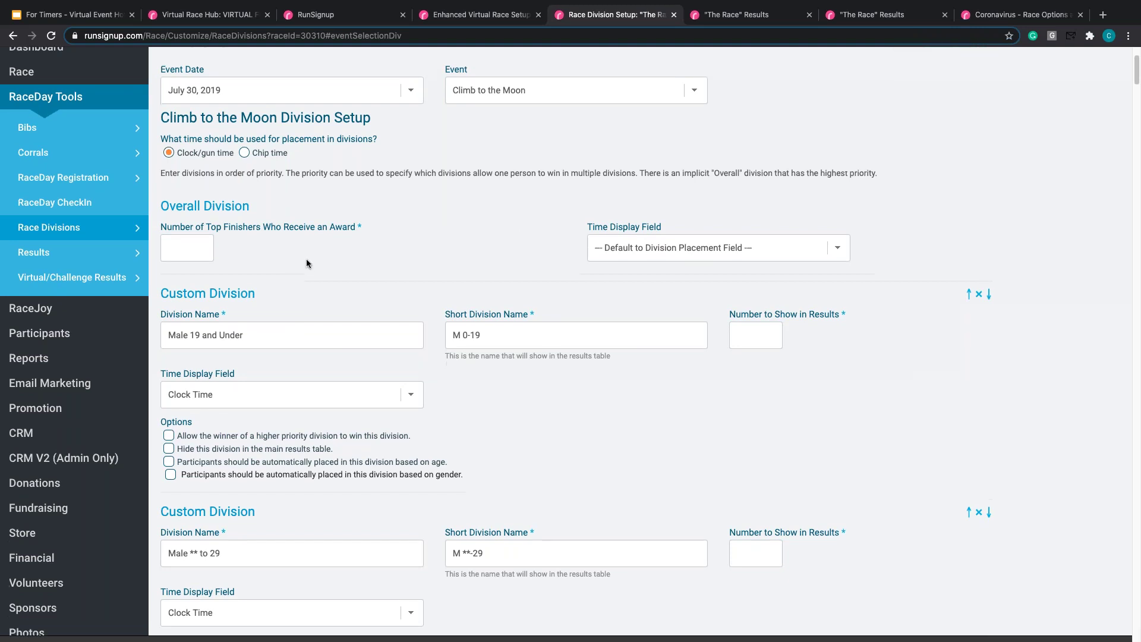
scroll(178, 256, "up", 2)
mouse_move(64, 248)
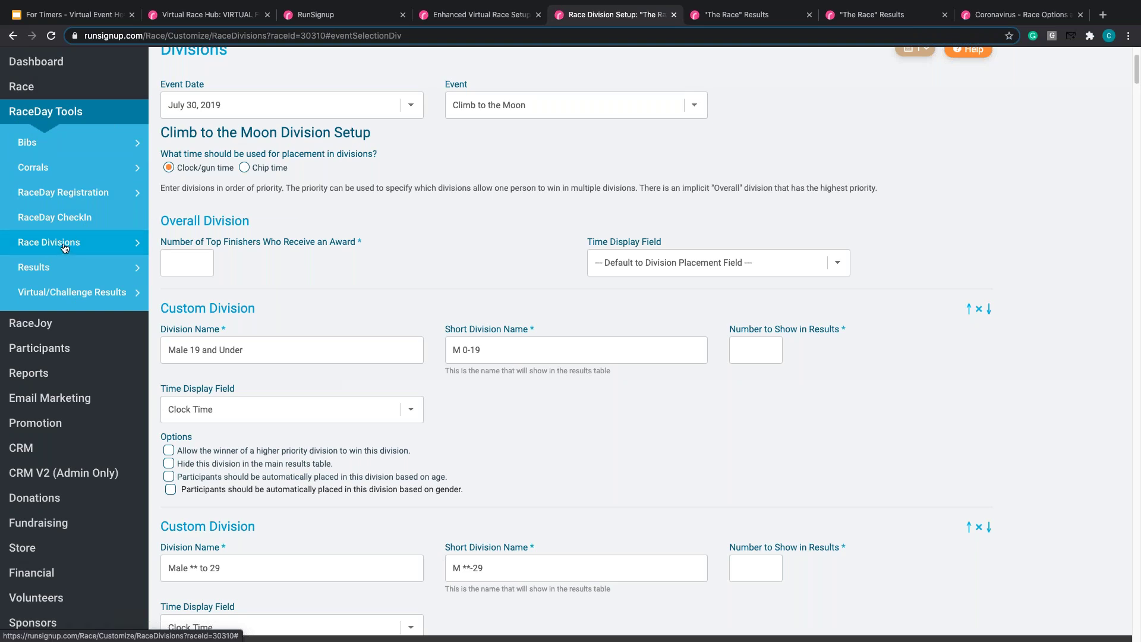
mouse_move(119, 256)
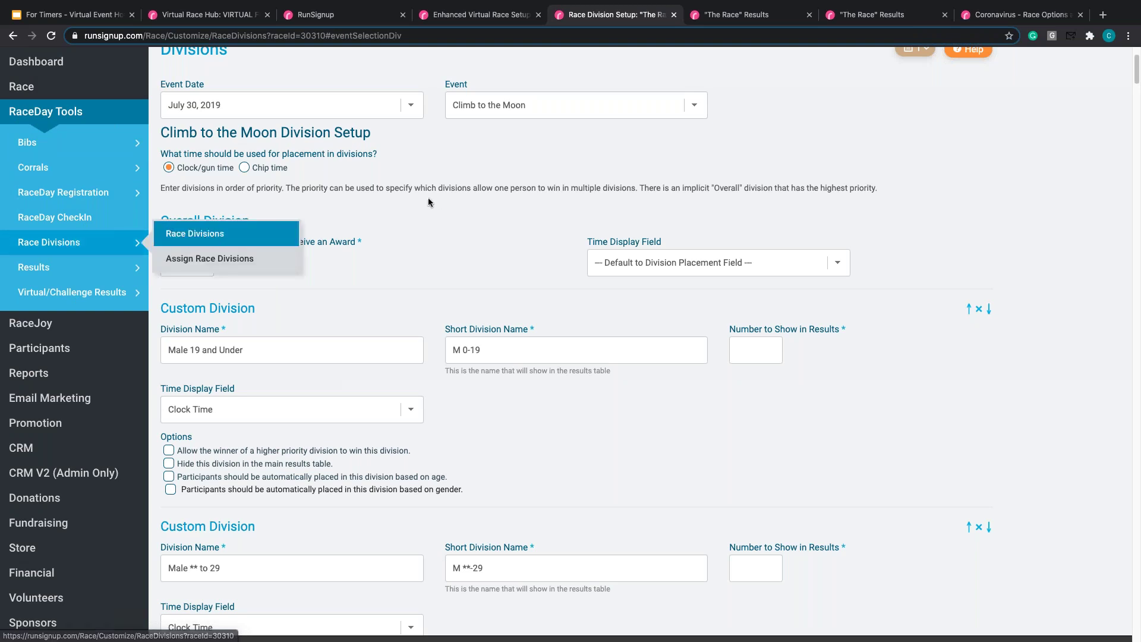
scroll(184, 241, "up", 1)
scroll(427, 202, "down", 20)
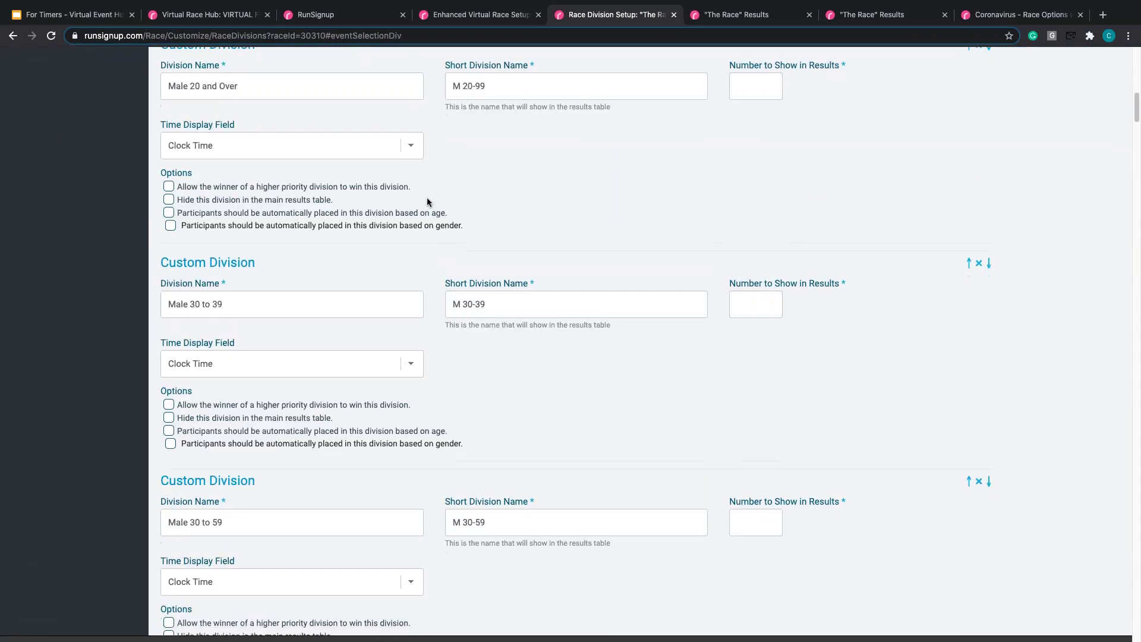
scroll(427, 202, "up", 5)
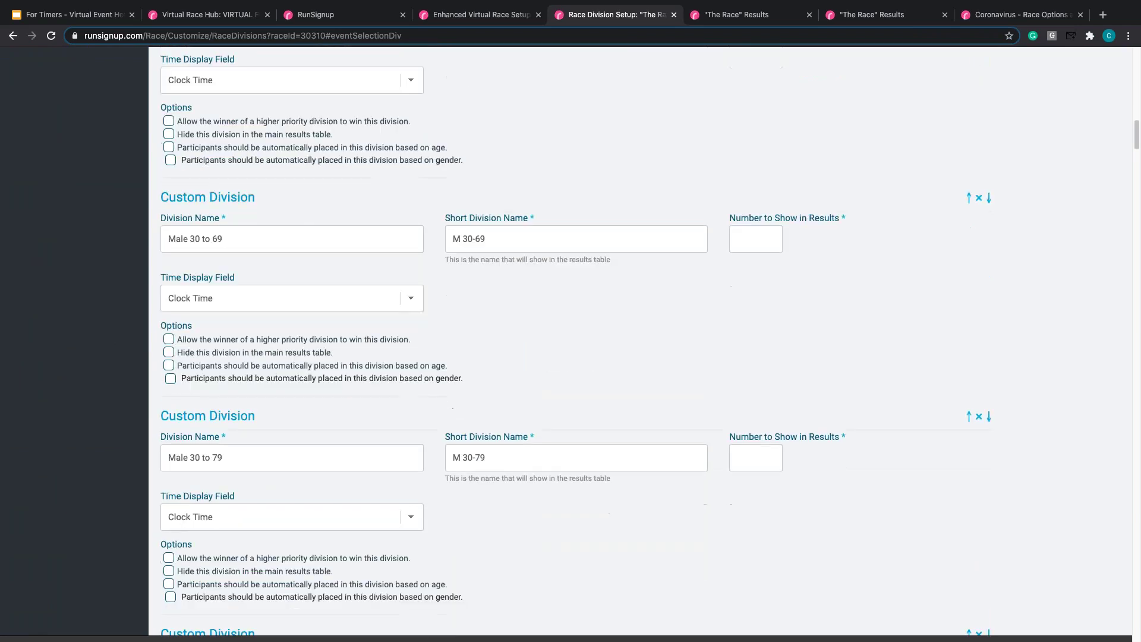
scroll(492, 295, "up", 10)
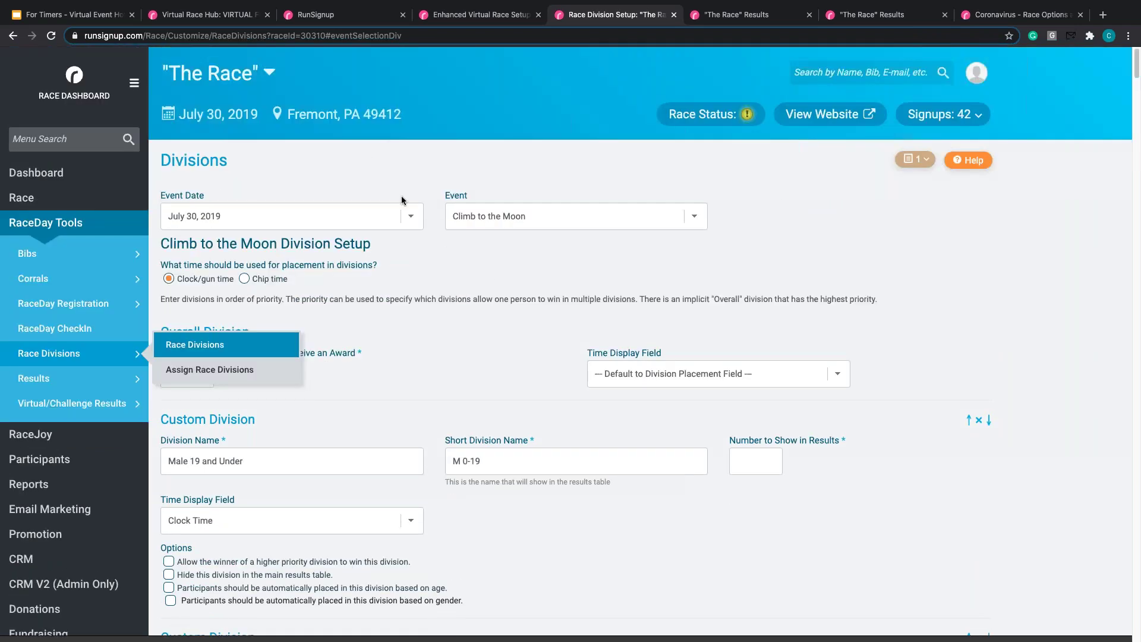